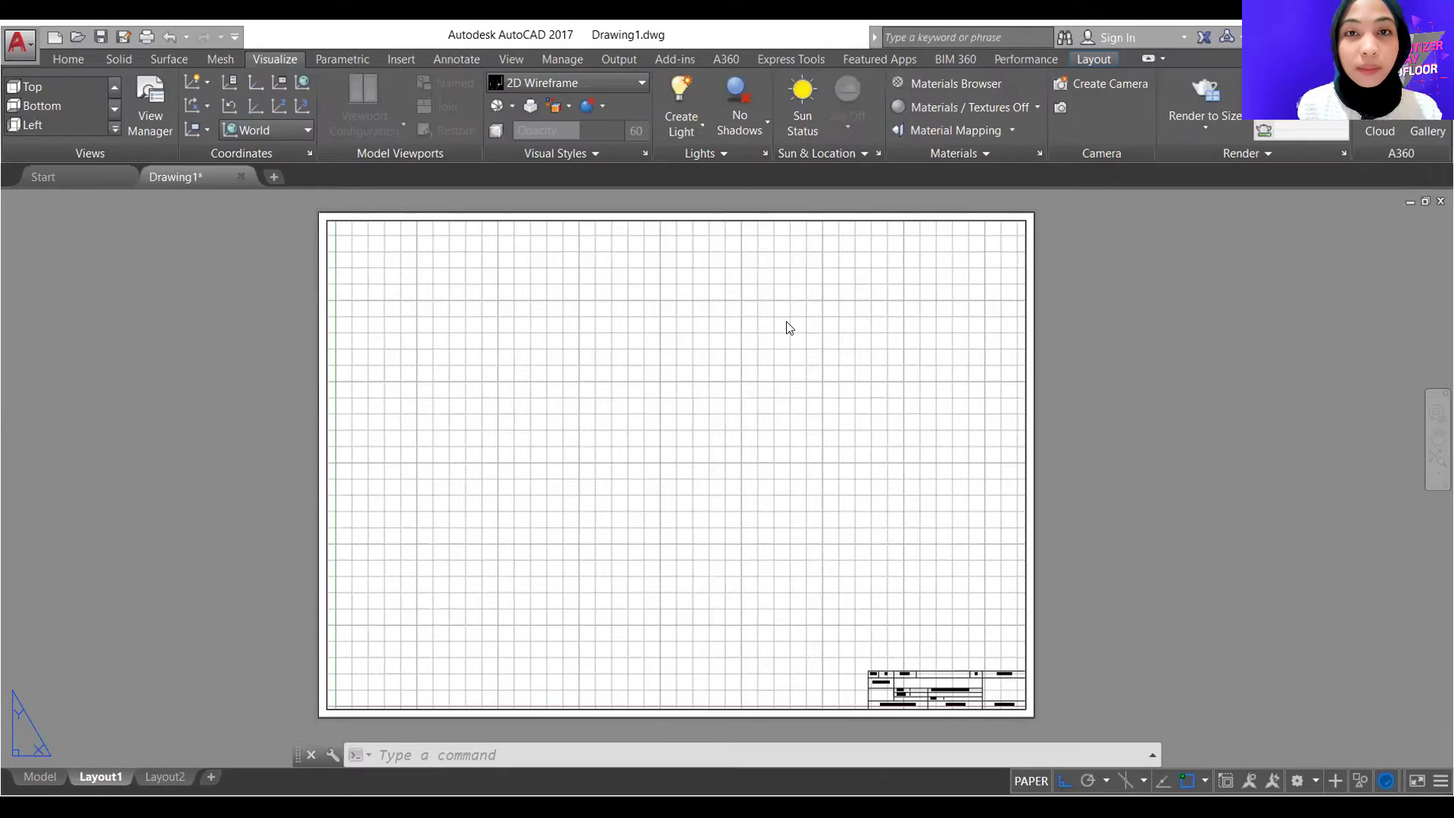
Switch to model space and split the drawing area into two vertical viewports
click(37, 776)
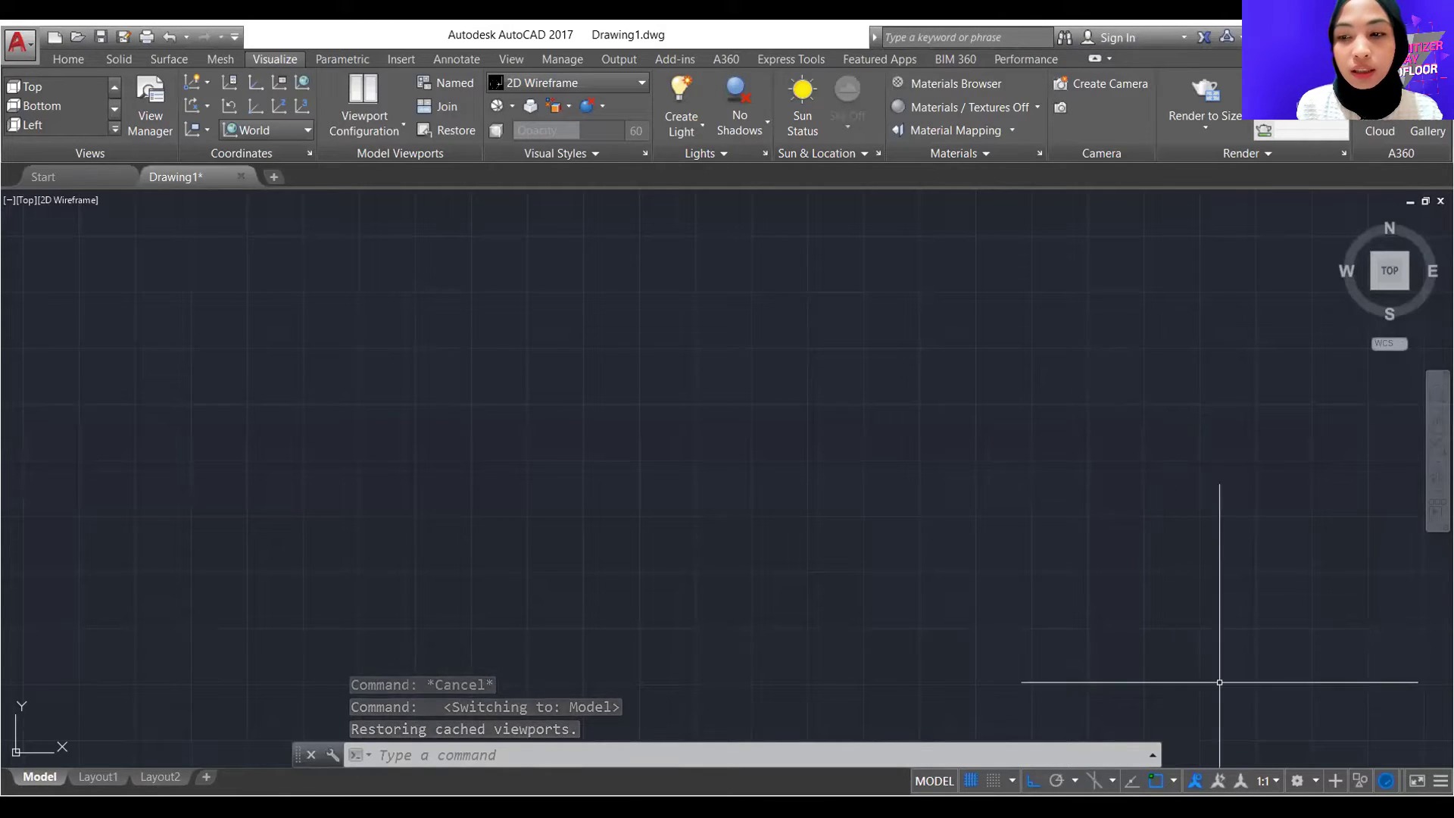
click(1299, 780)
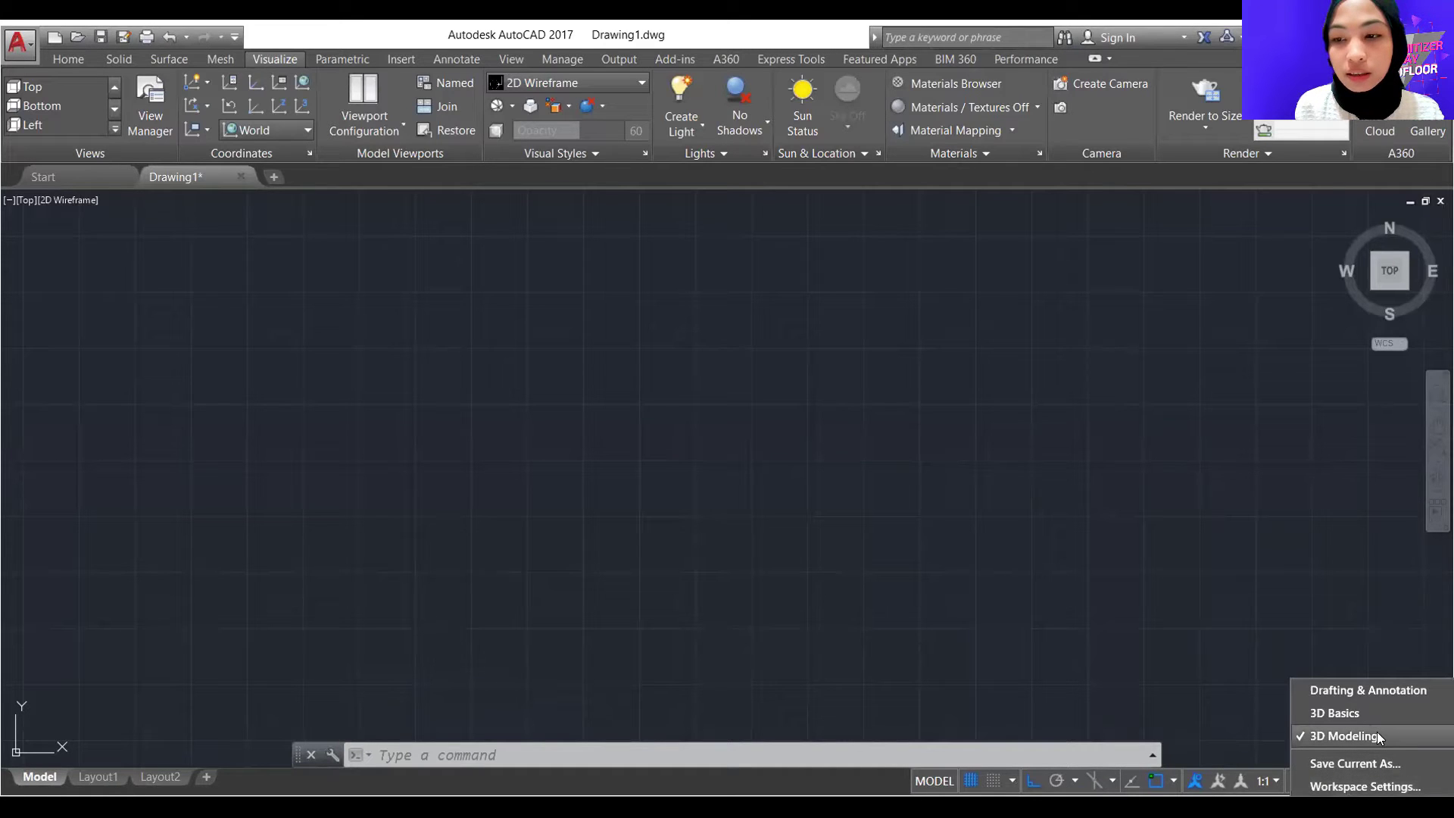
click(756, 582)
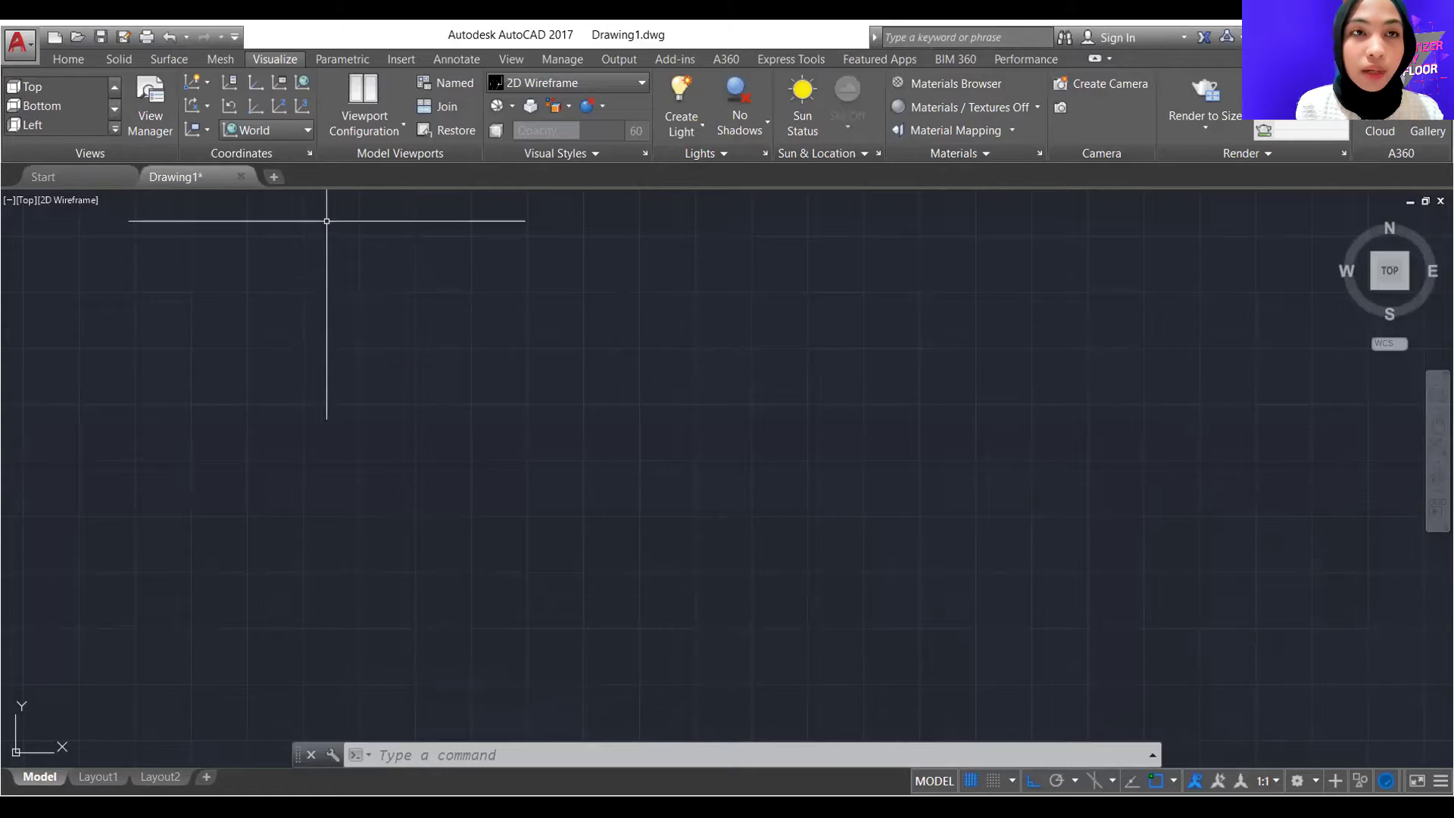
click(374, 121)
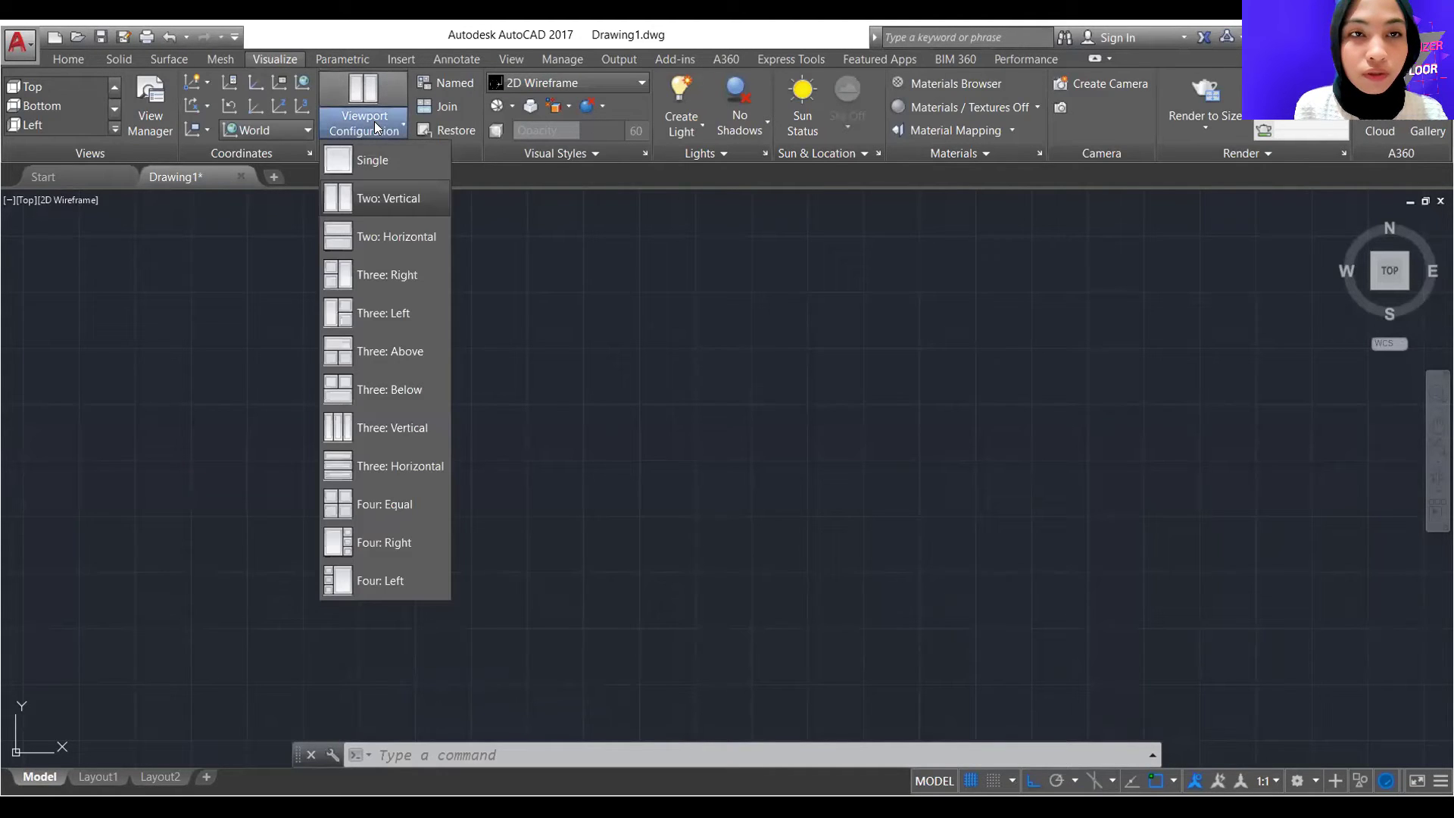
click(371, 199)
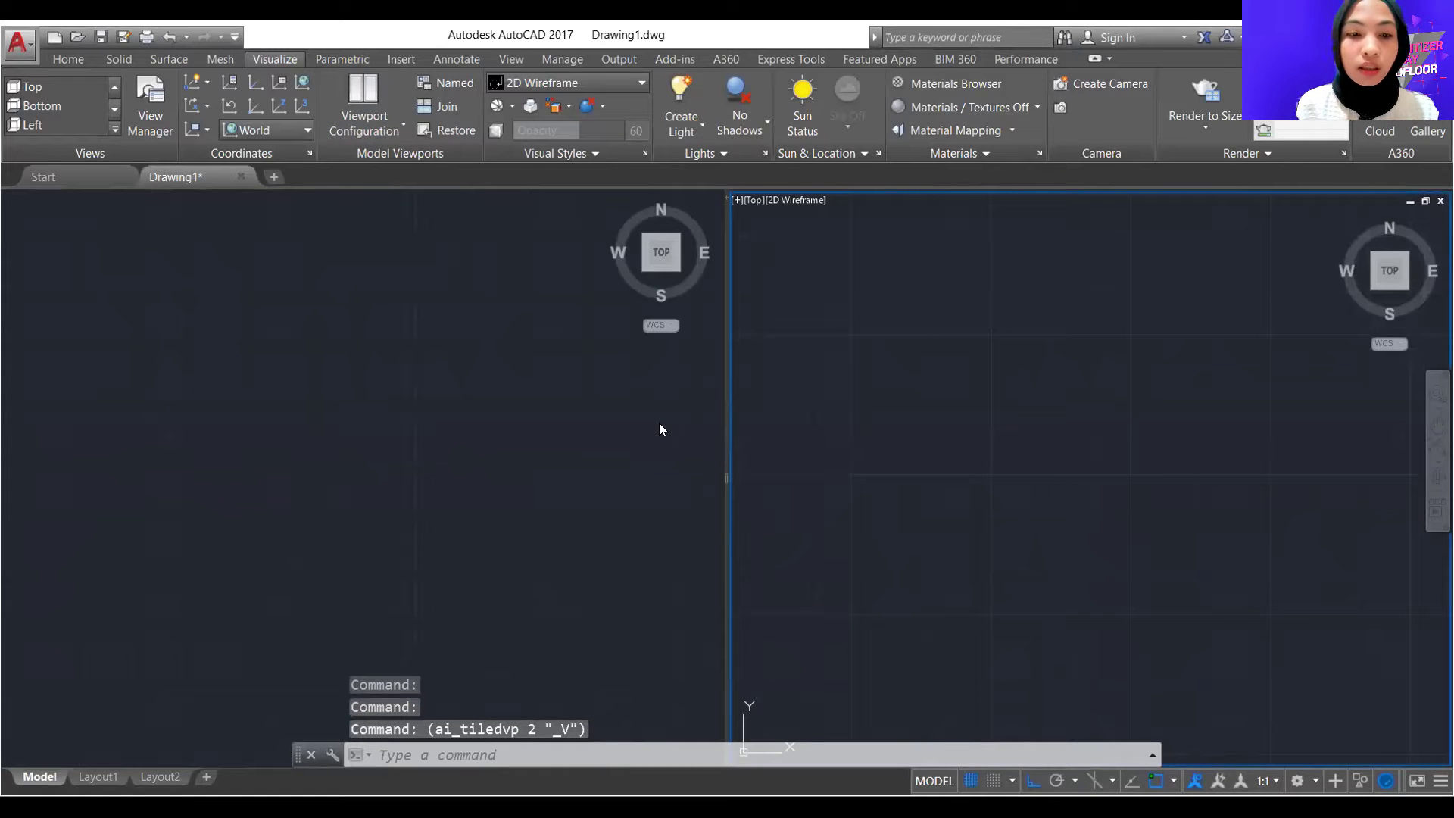
Apply the Conceptual visual style to the right viewport and turn on the grid in the left viewport
click(817, 199)
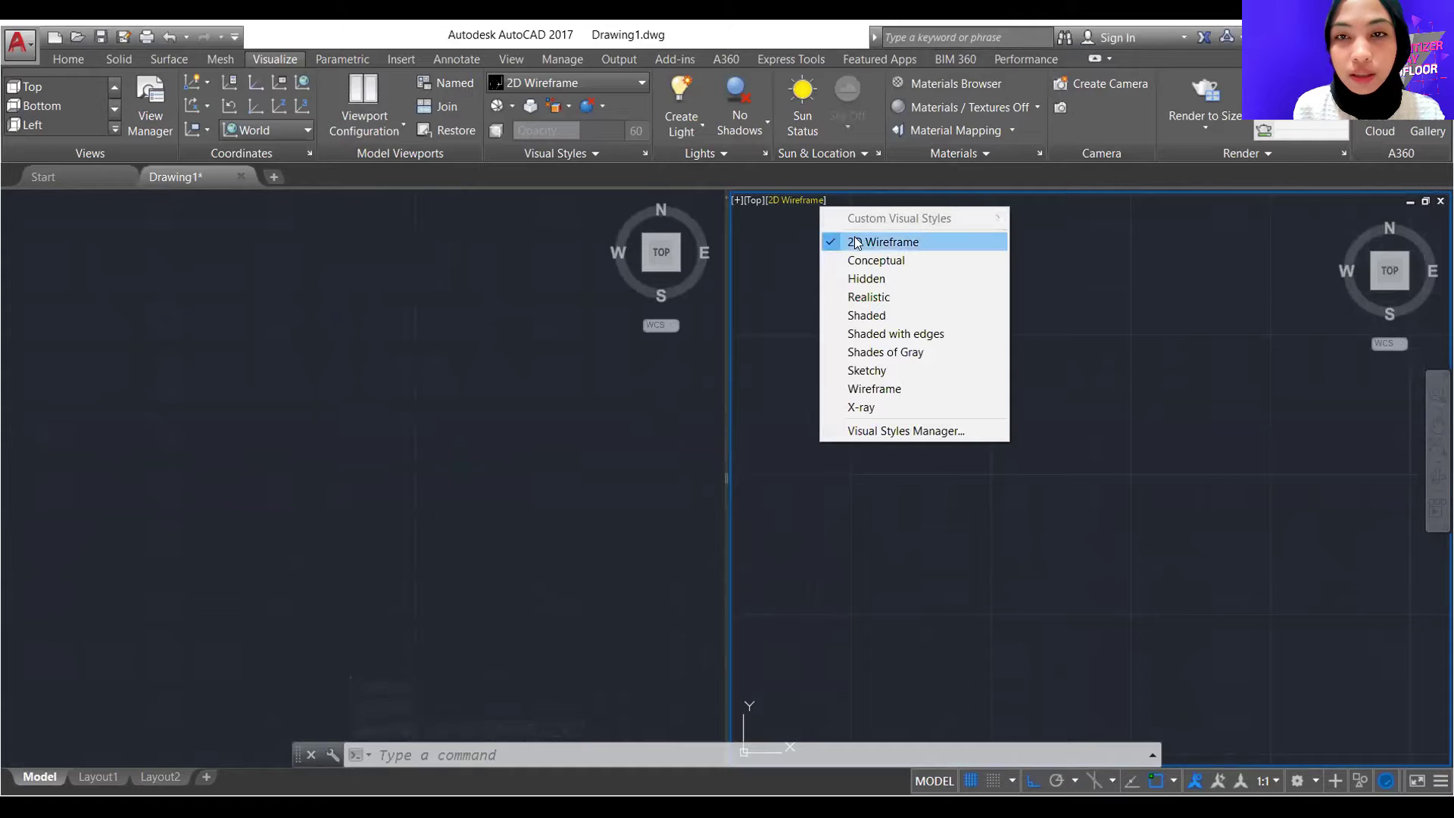
click(317, 349)
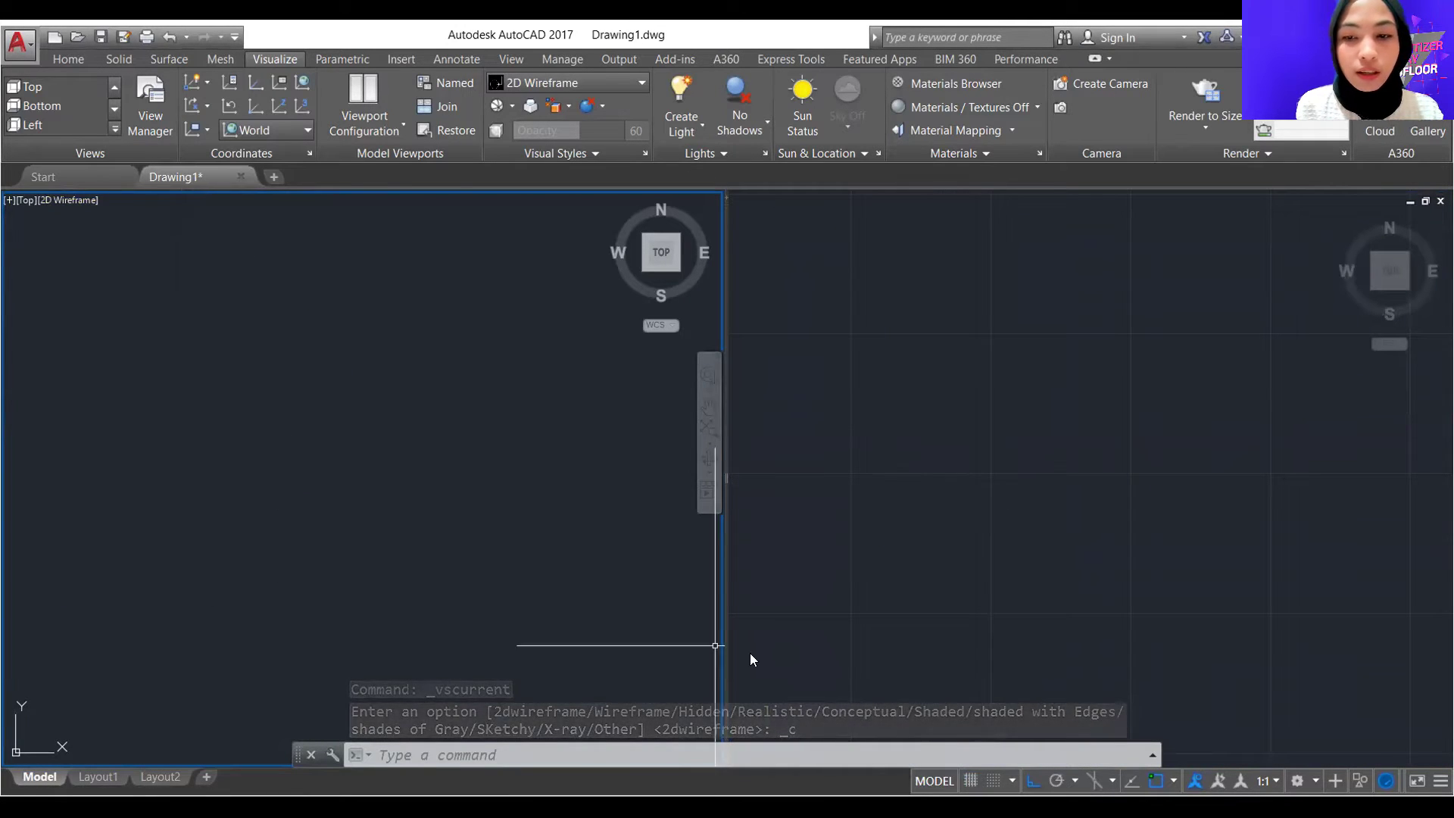
click(971, 782)
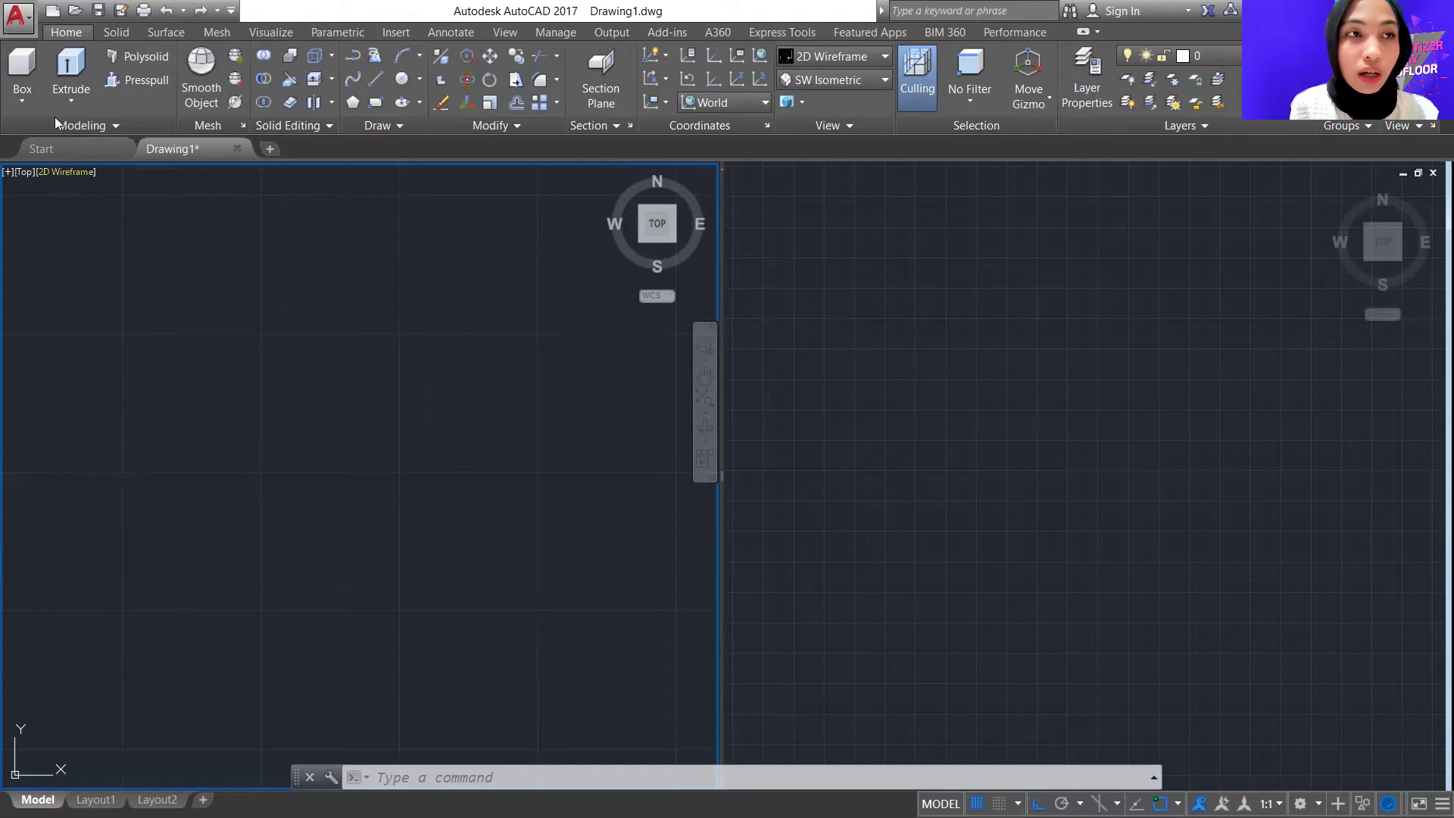
Create a solid box 80 long, 35 wide and 10 high in the left viewport
click(22, 72)
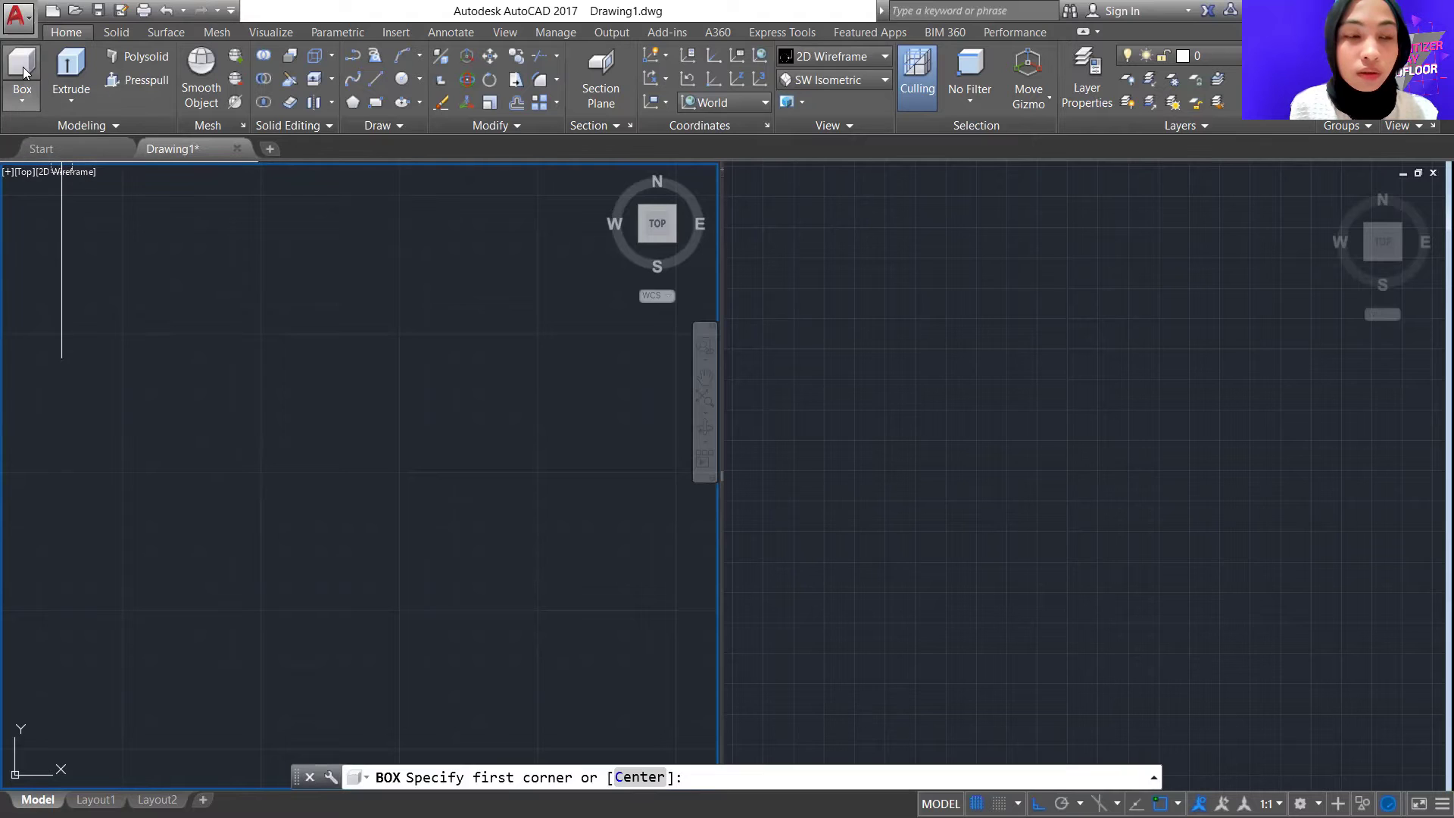
click(86, 446)
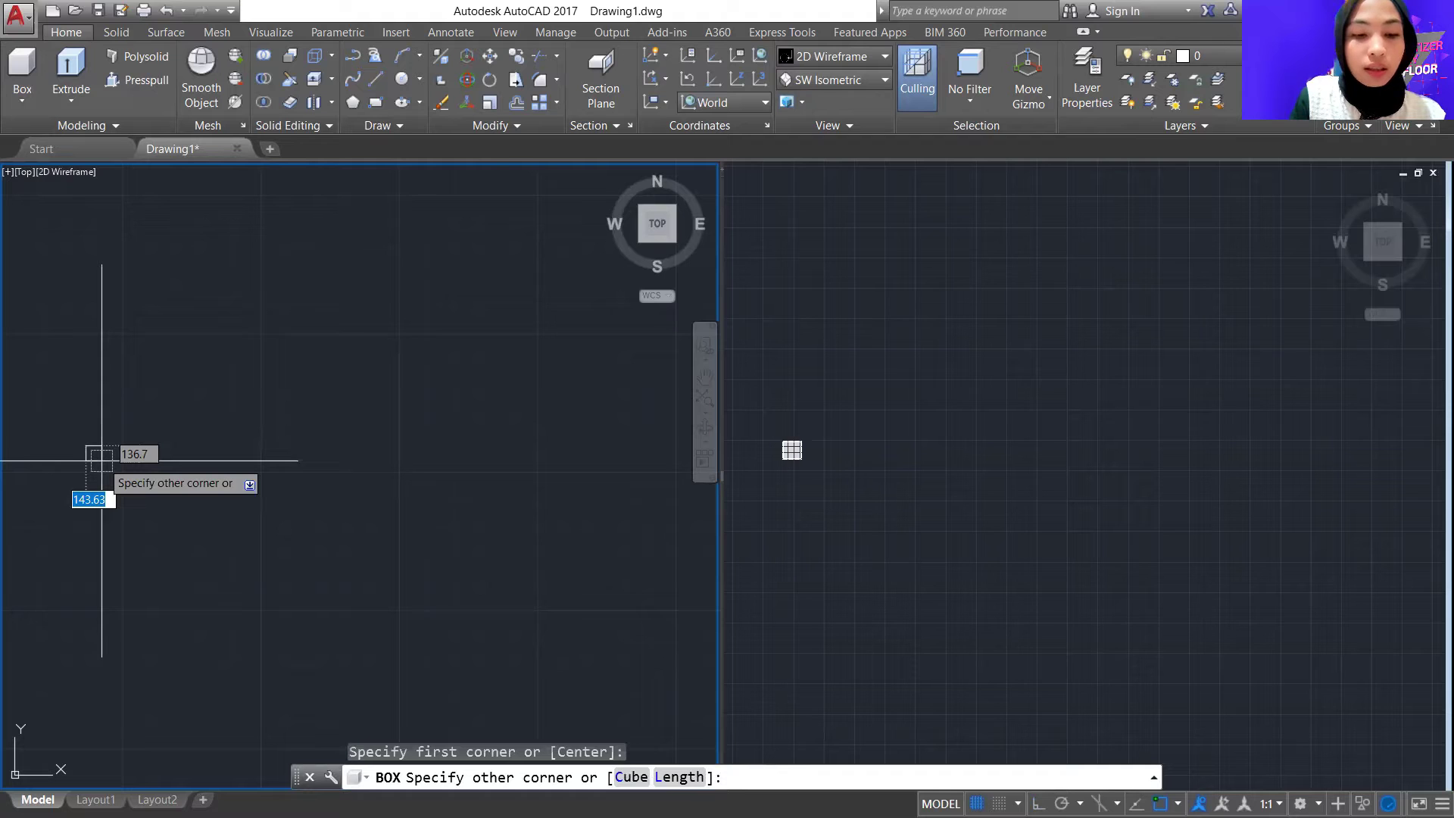
text(@)
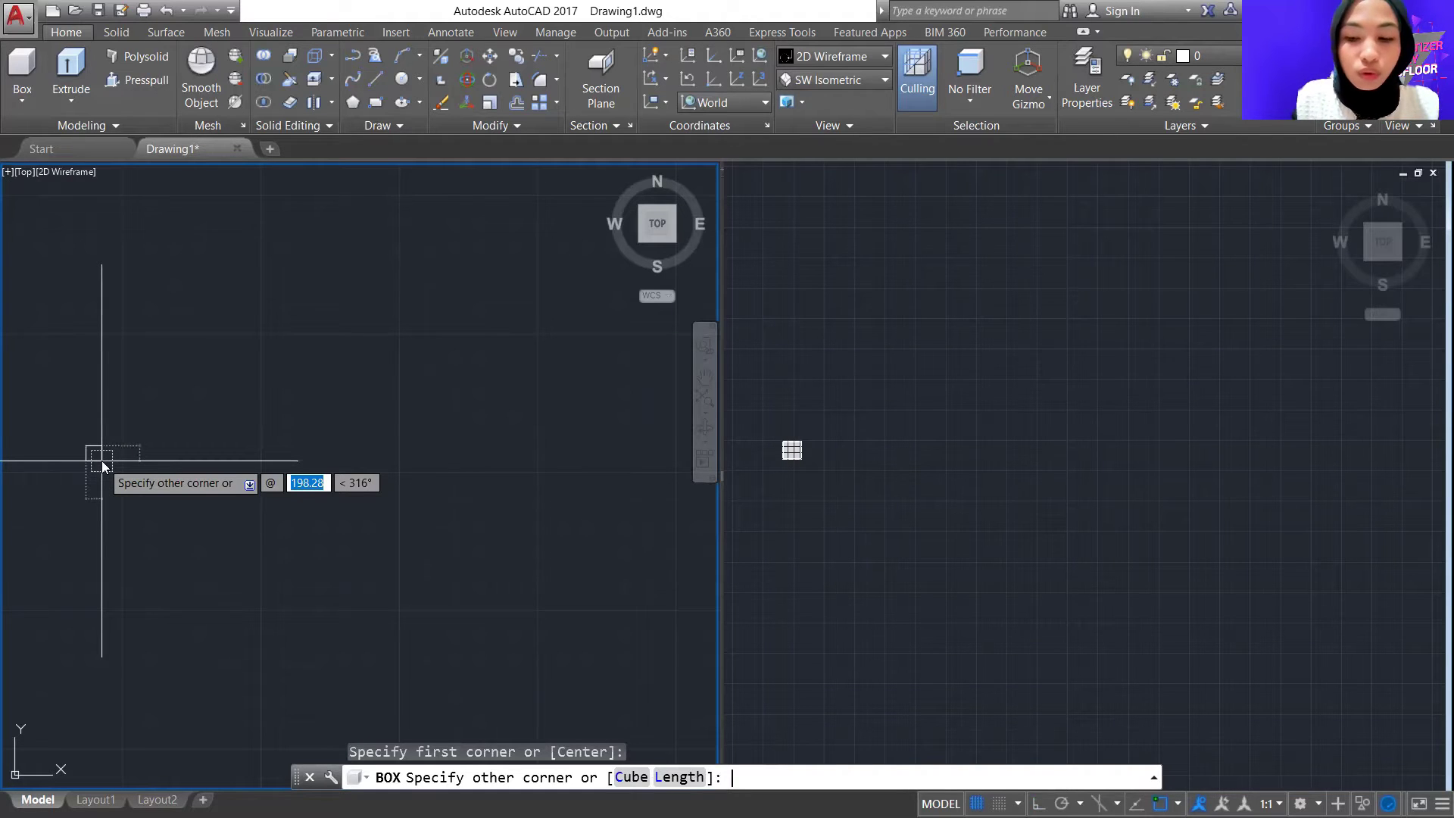
text(80,)
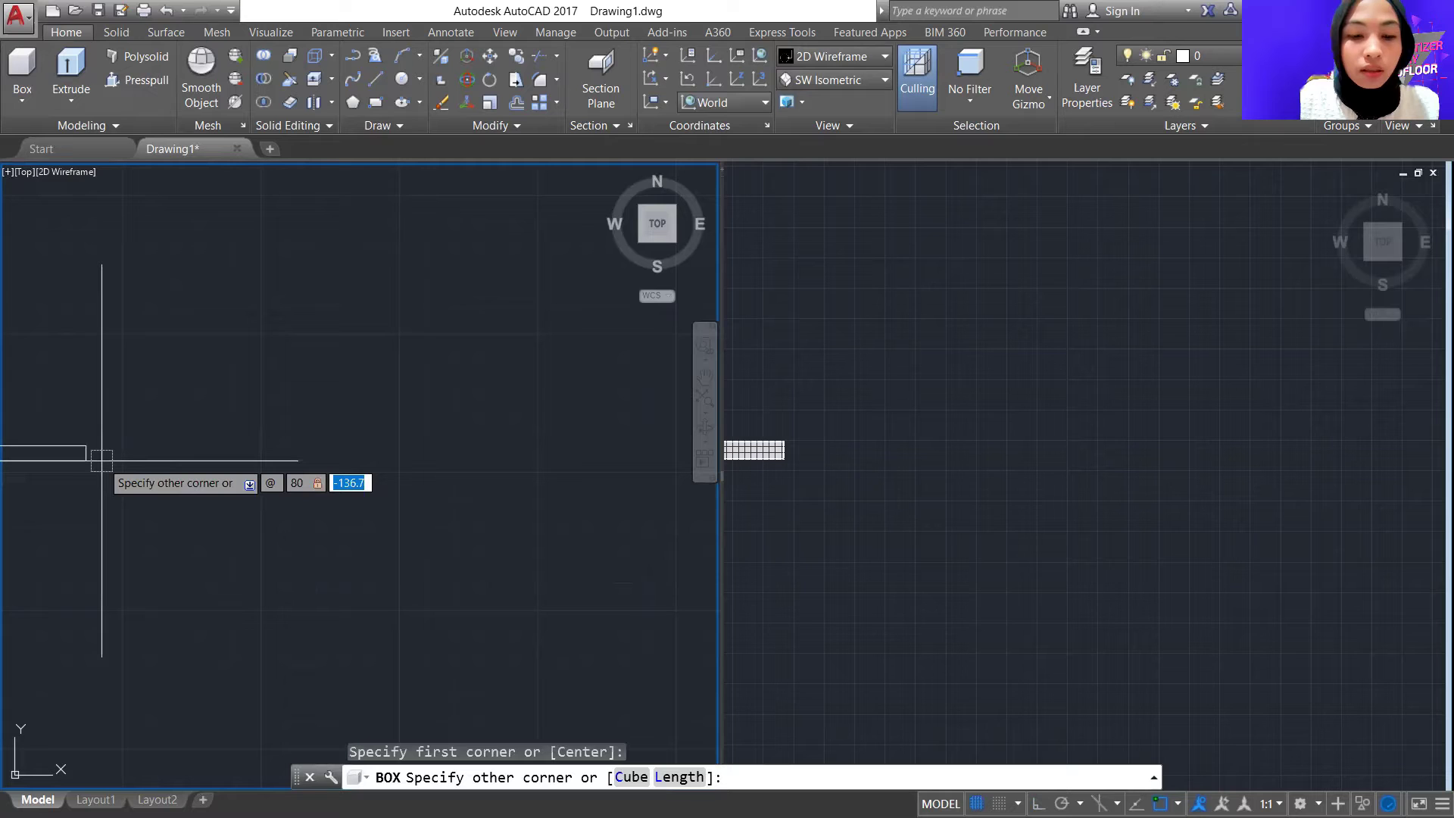
text(35)
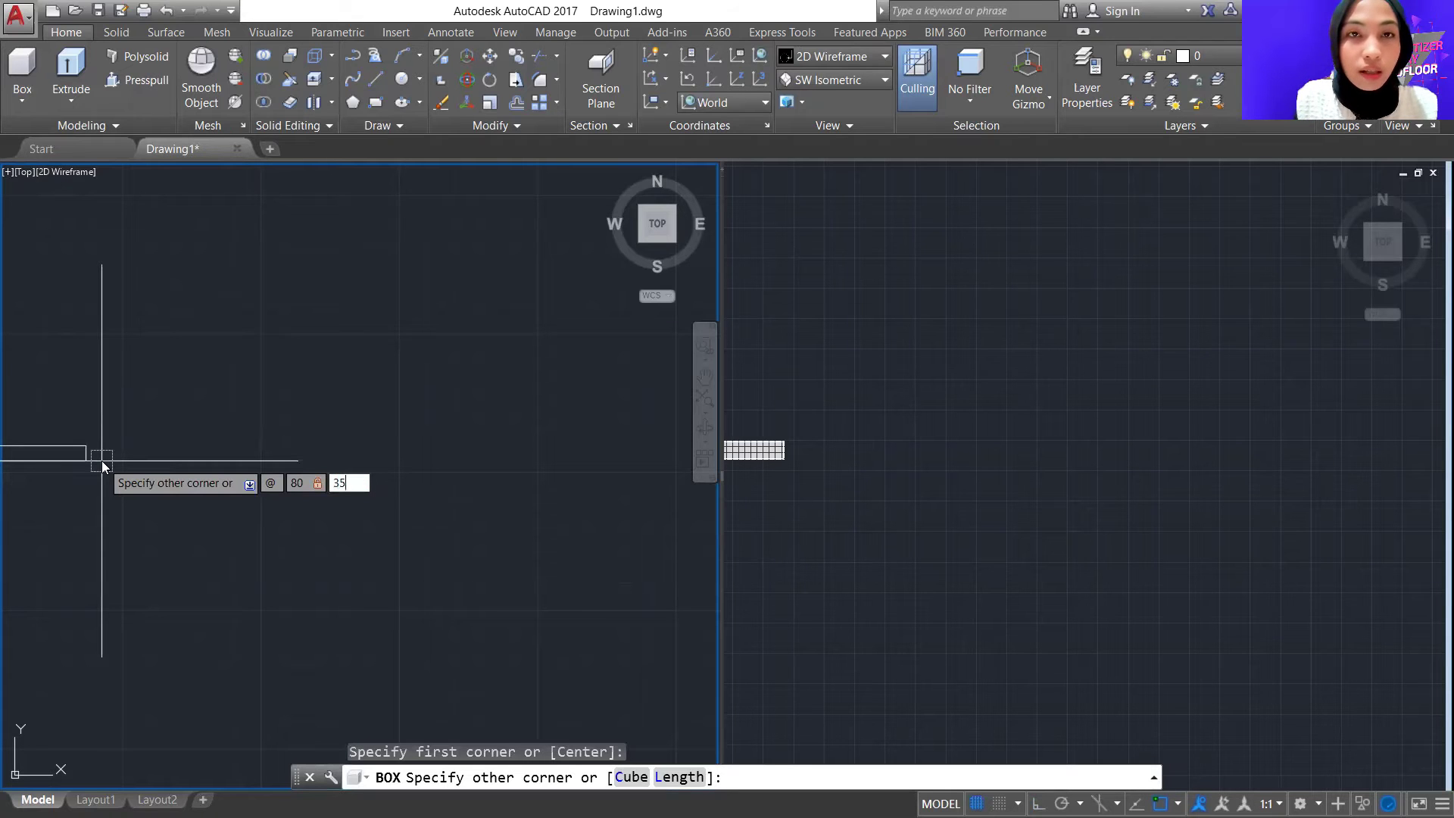
key(Return)
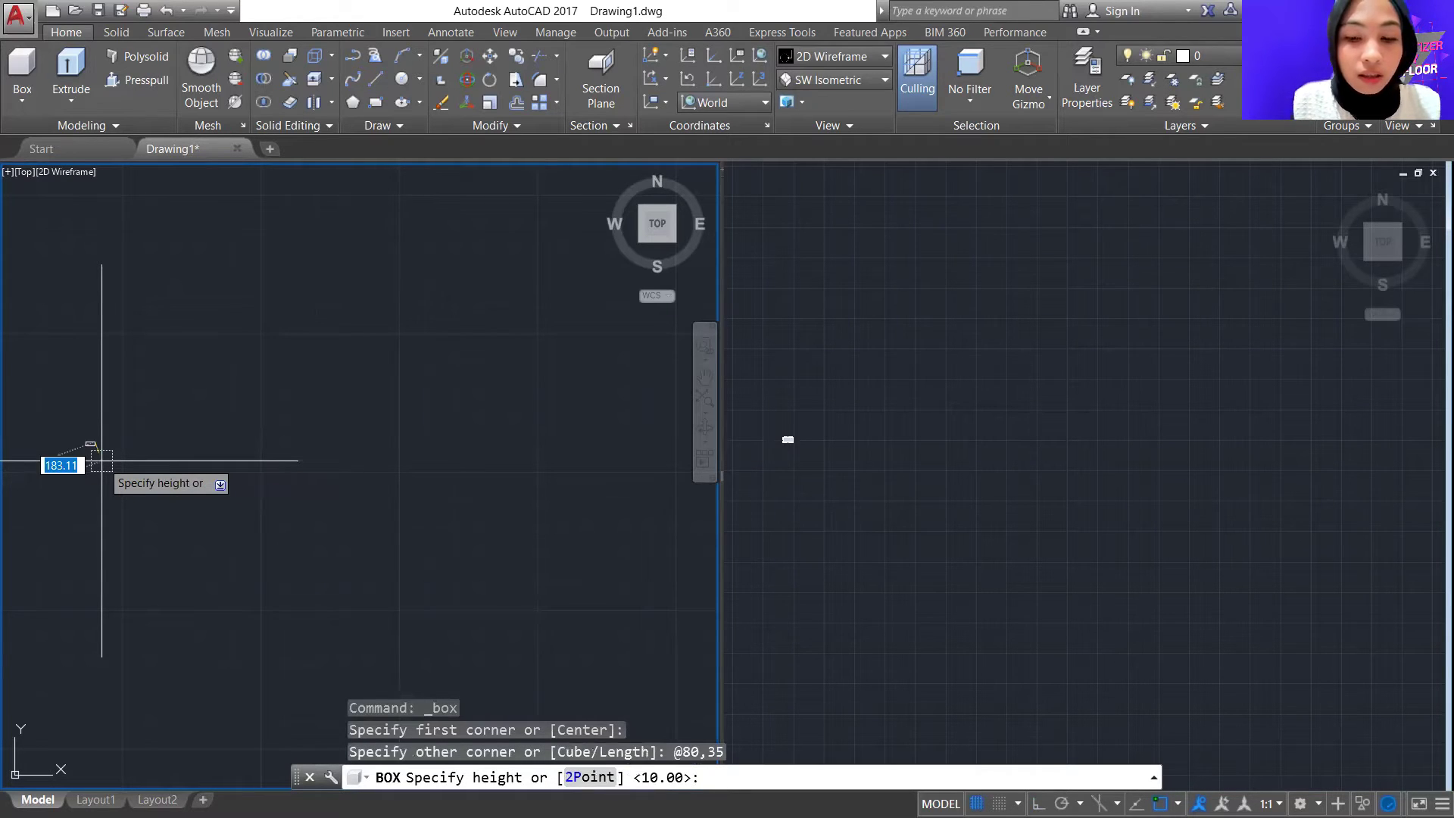
text(10)
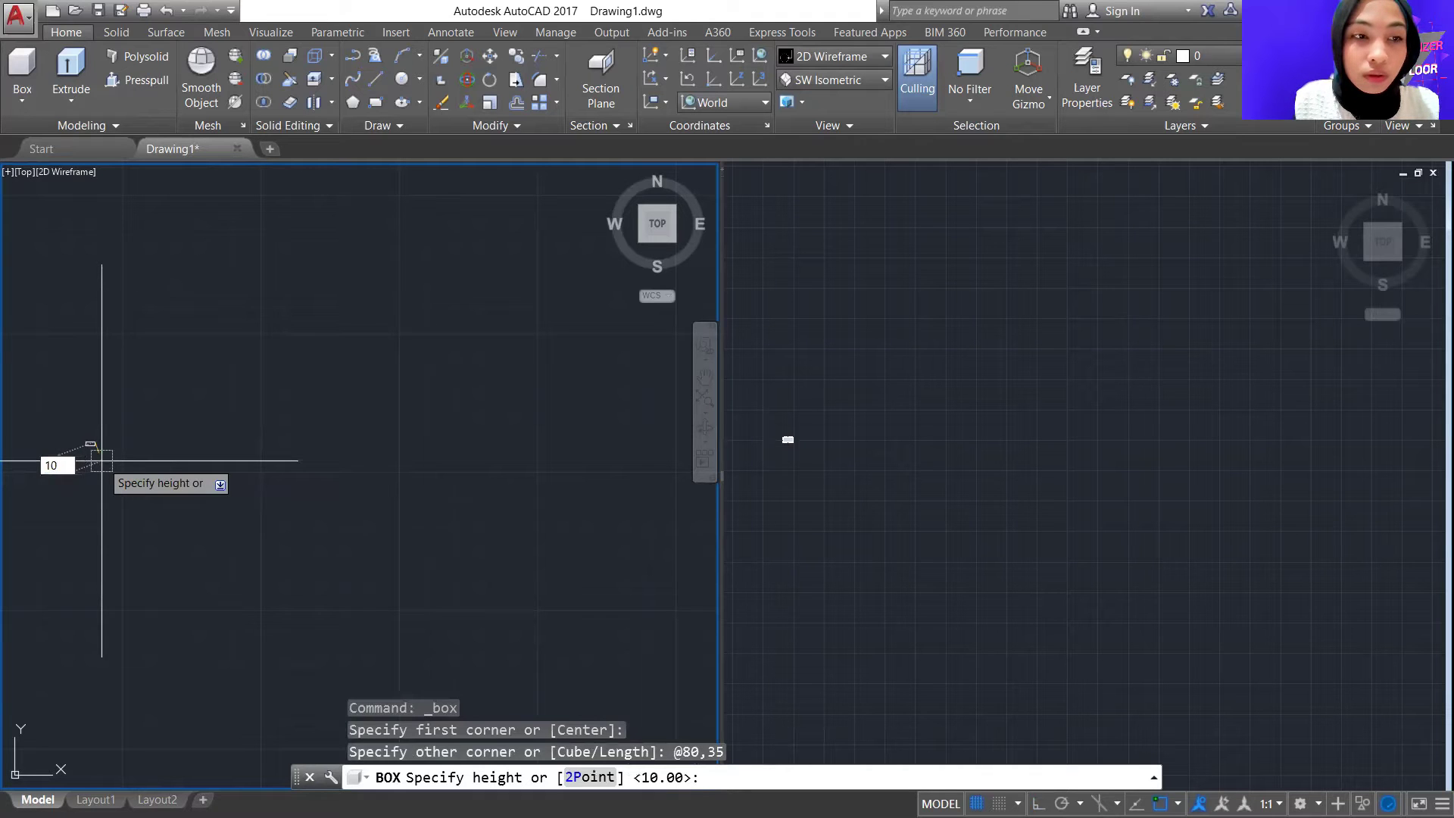
key(Return)
Set the left viewport to the SW Isometric view with the whole box in sight
scroll(58, 453, up, 3)
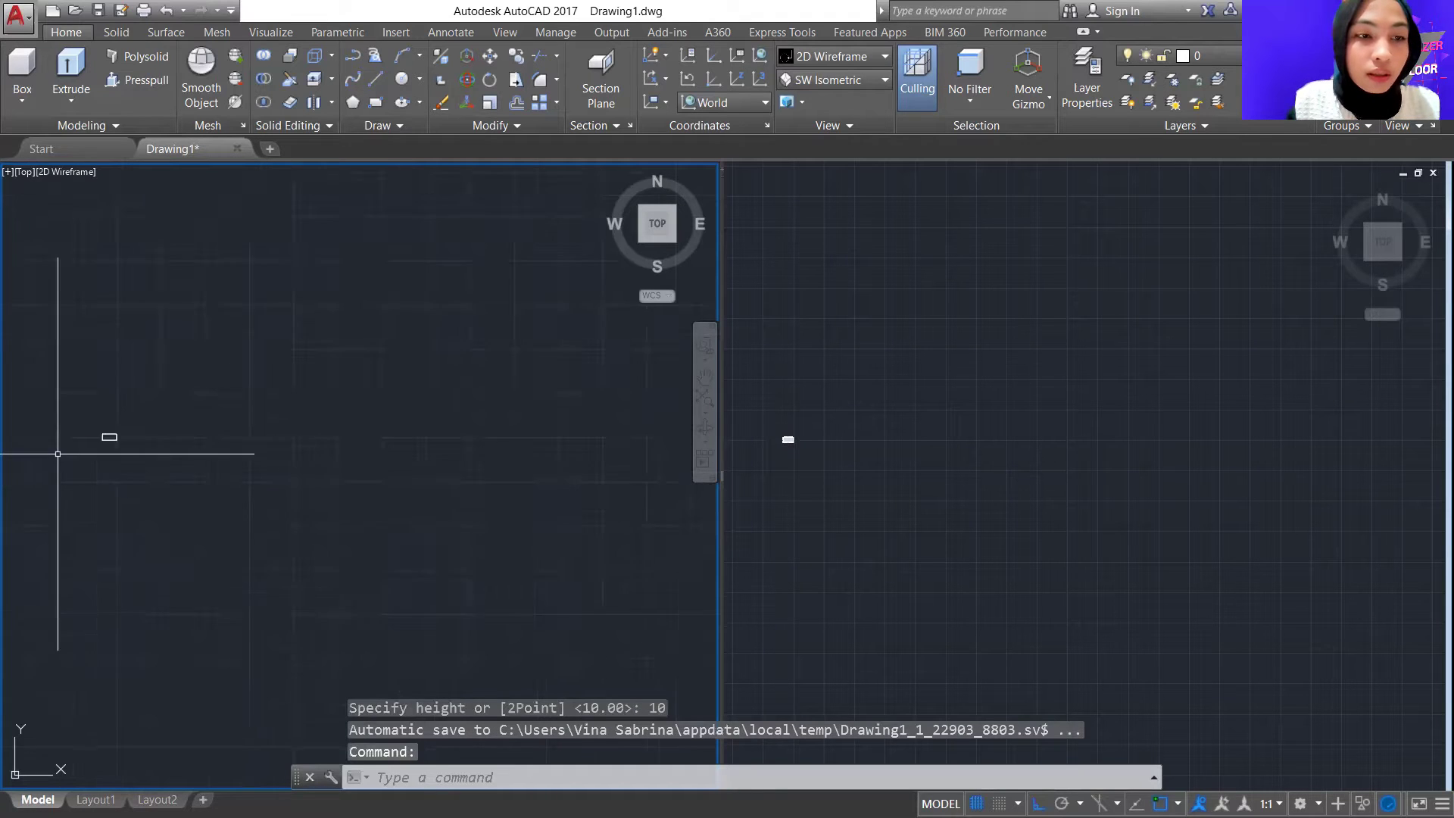
scroll(135, 354, up, 4)
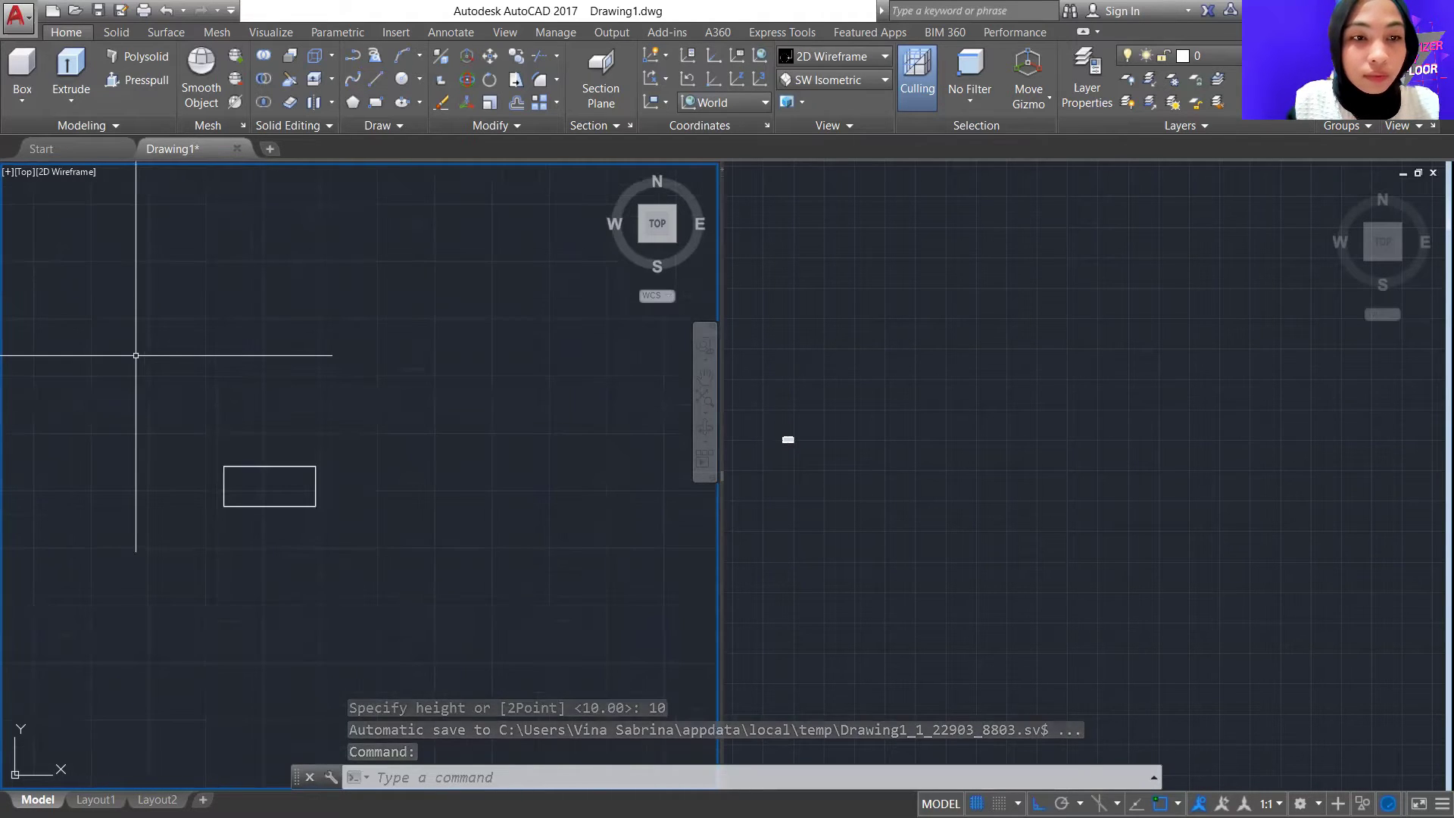
scroll(135, 354, up, 2)
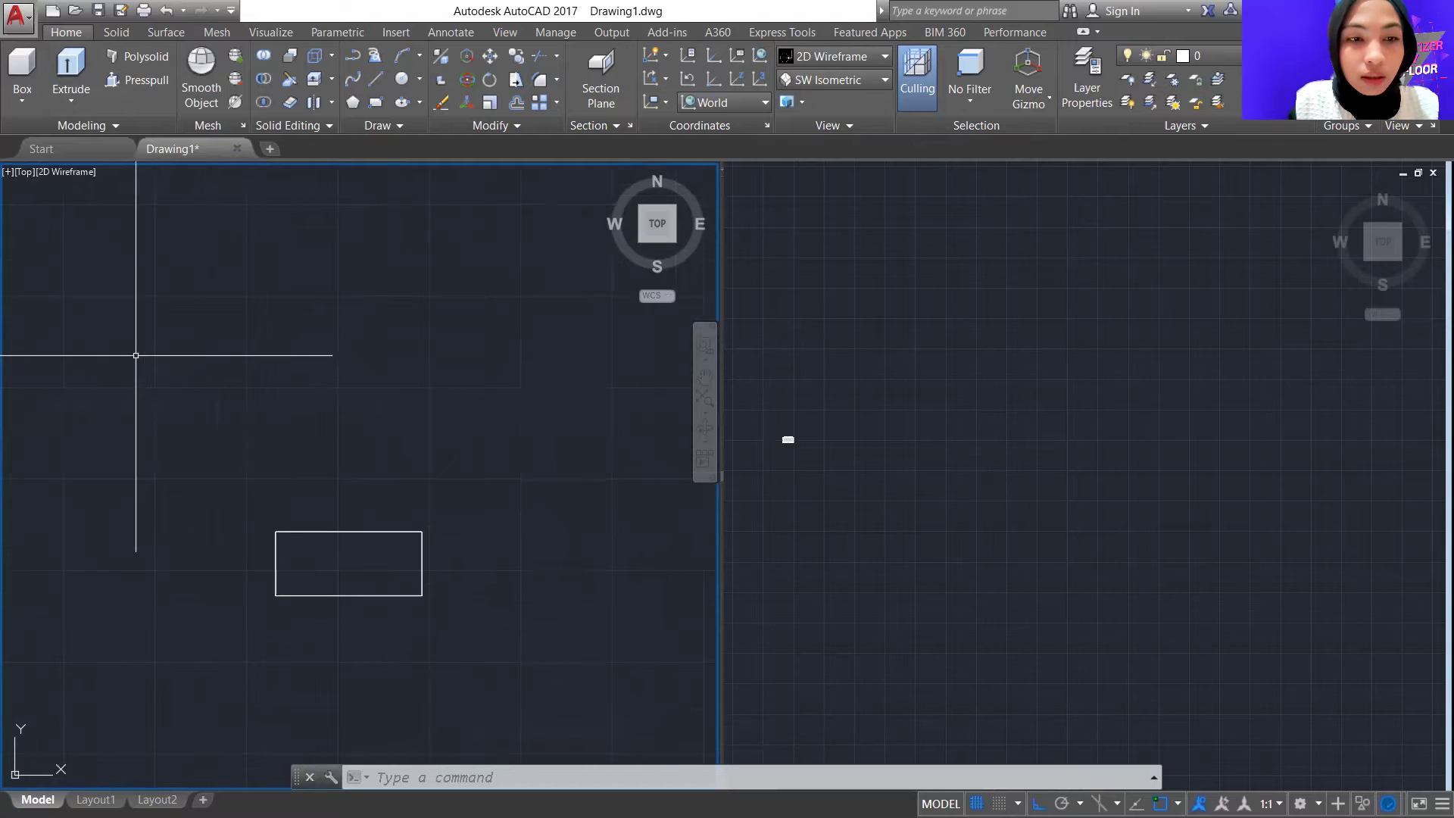
click(859, 79)
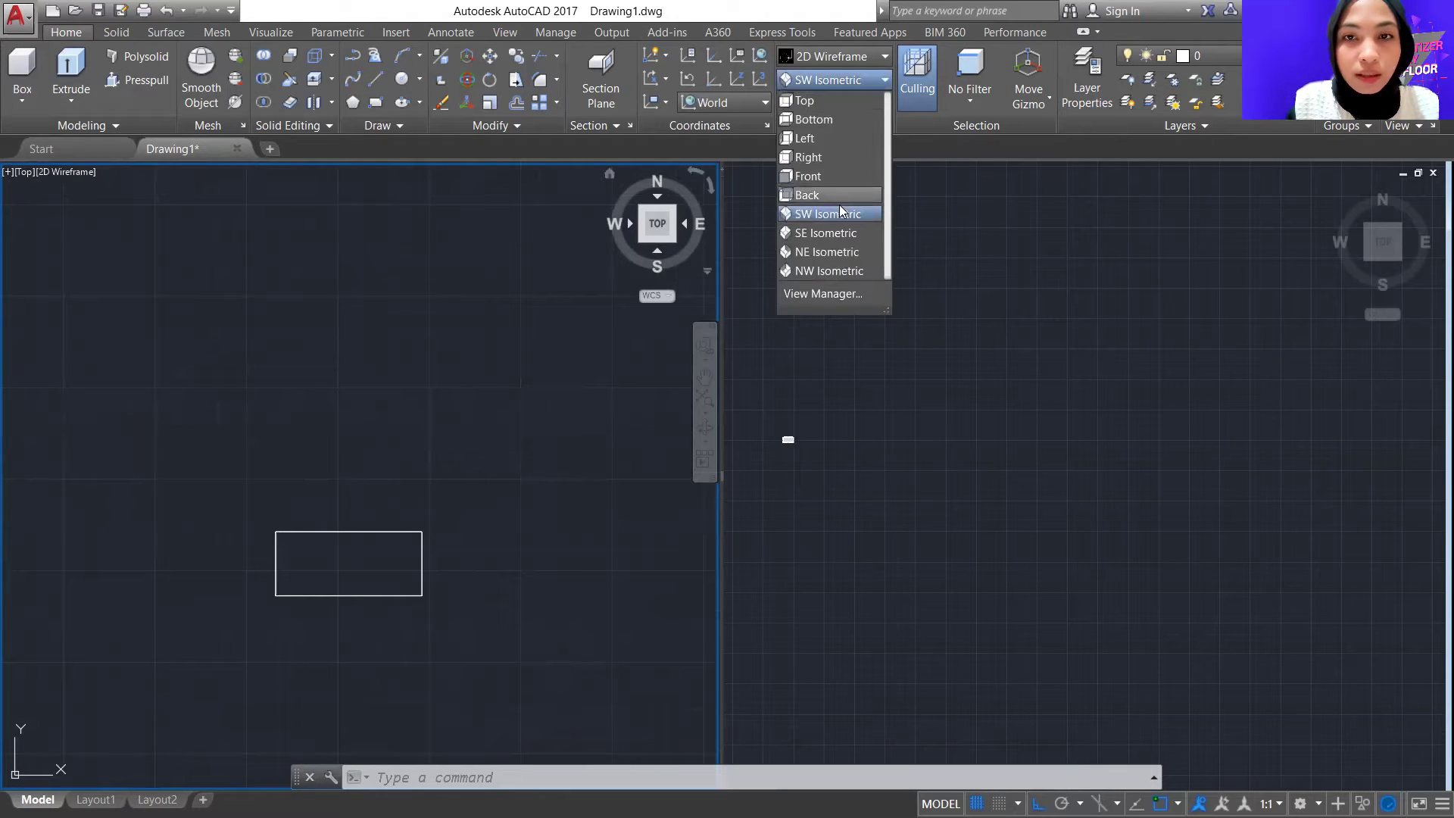
click(842, 214)
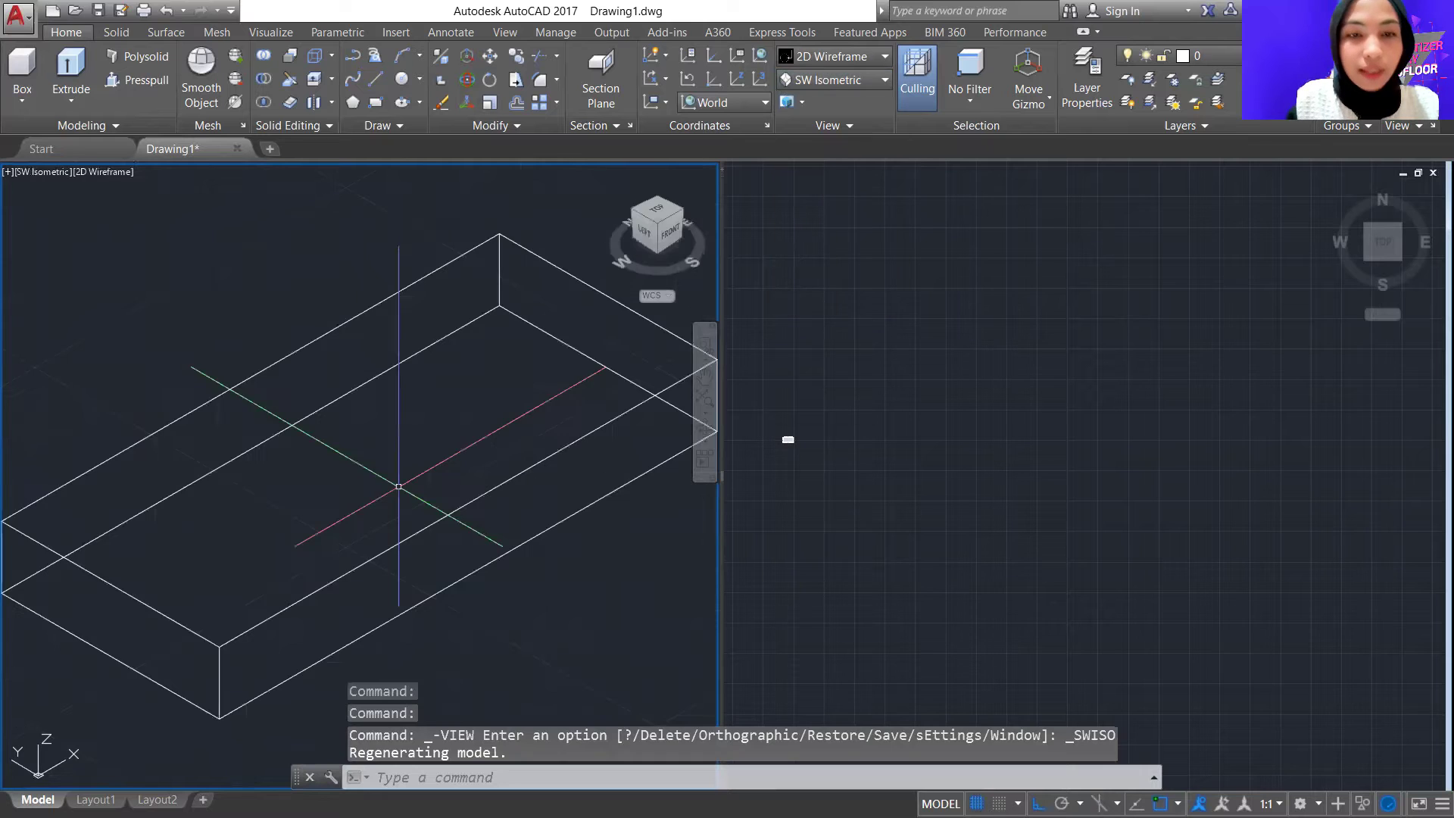
scroll(399, 486, down, 4)
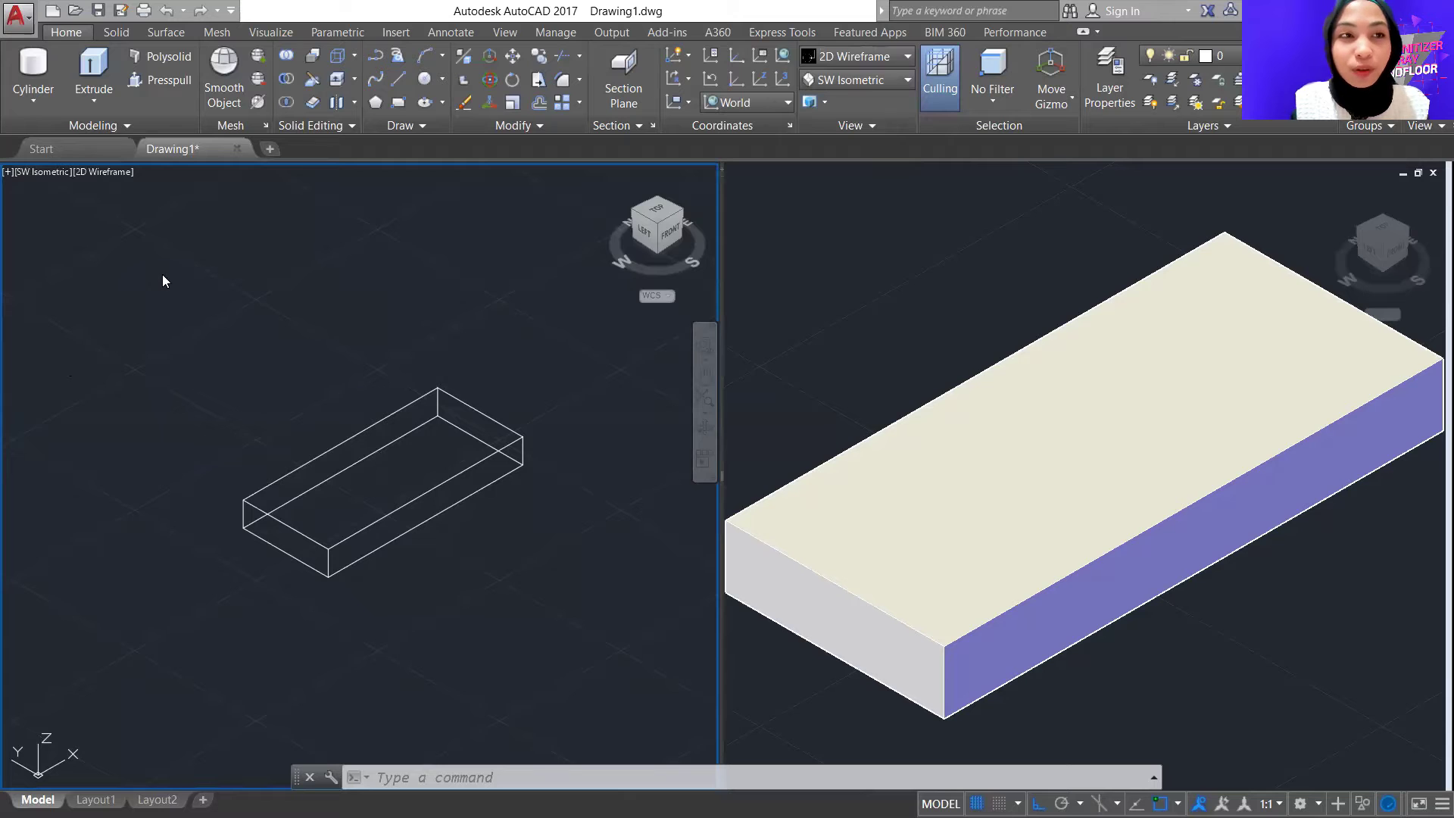
Create a cylinder with diameter 5 and height 75 in the empty space beside the box
click(33, 69)
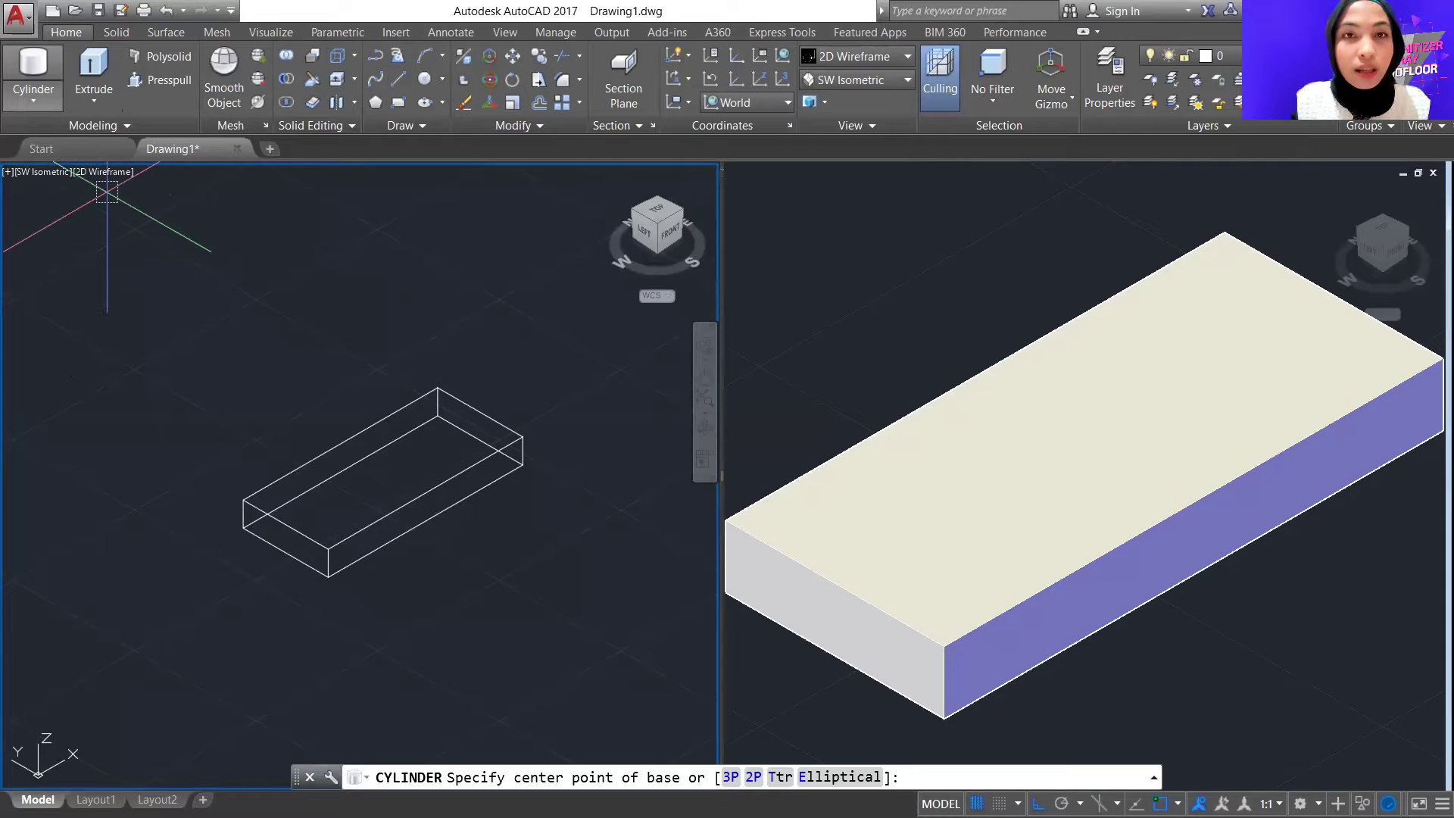
click(79, 285)
text(d)
key(Return)
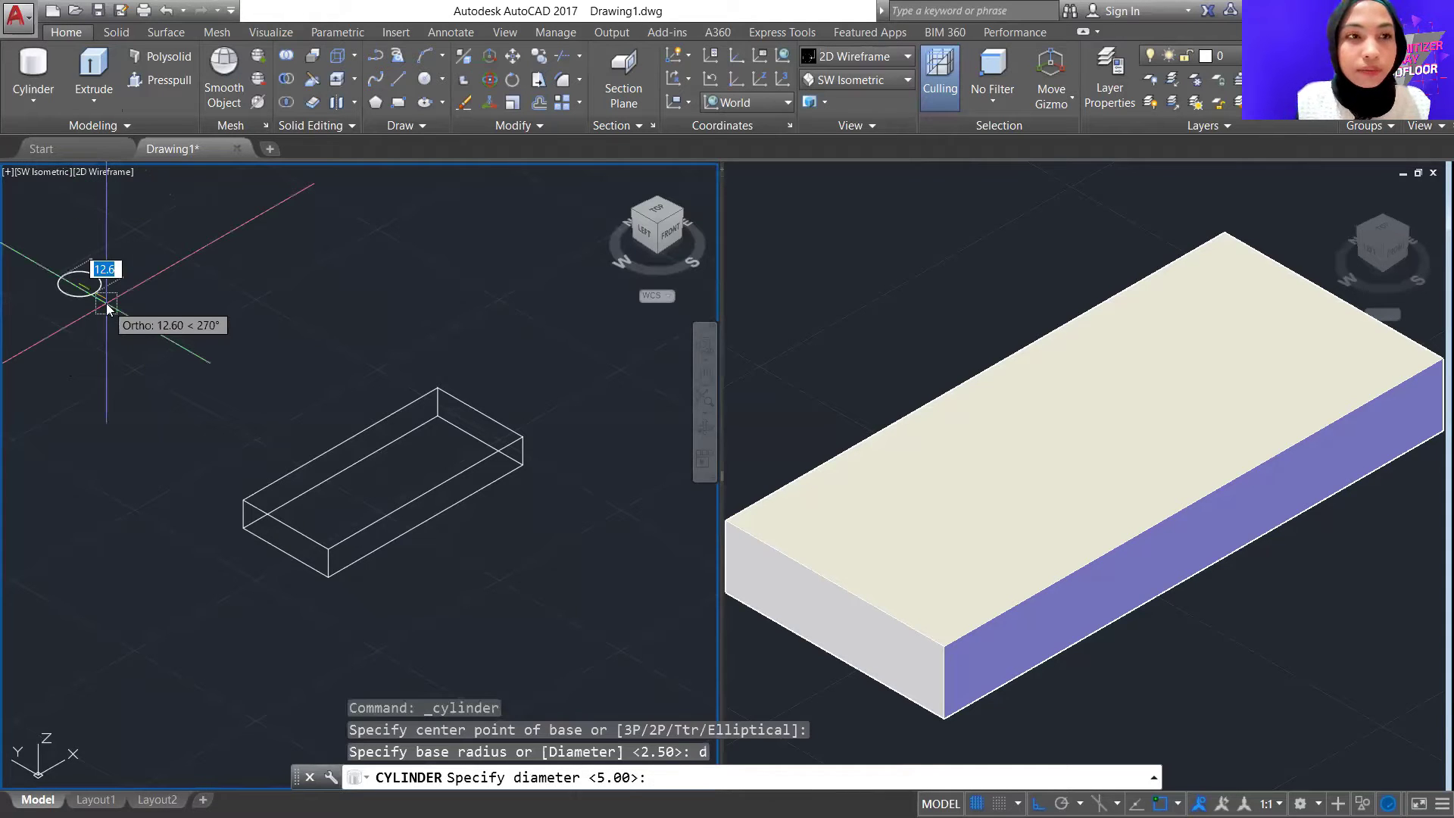
text(5)
key(Return)
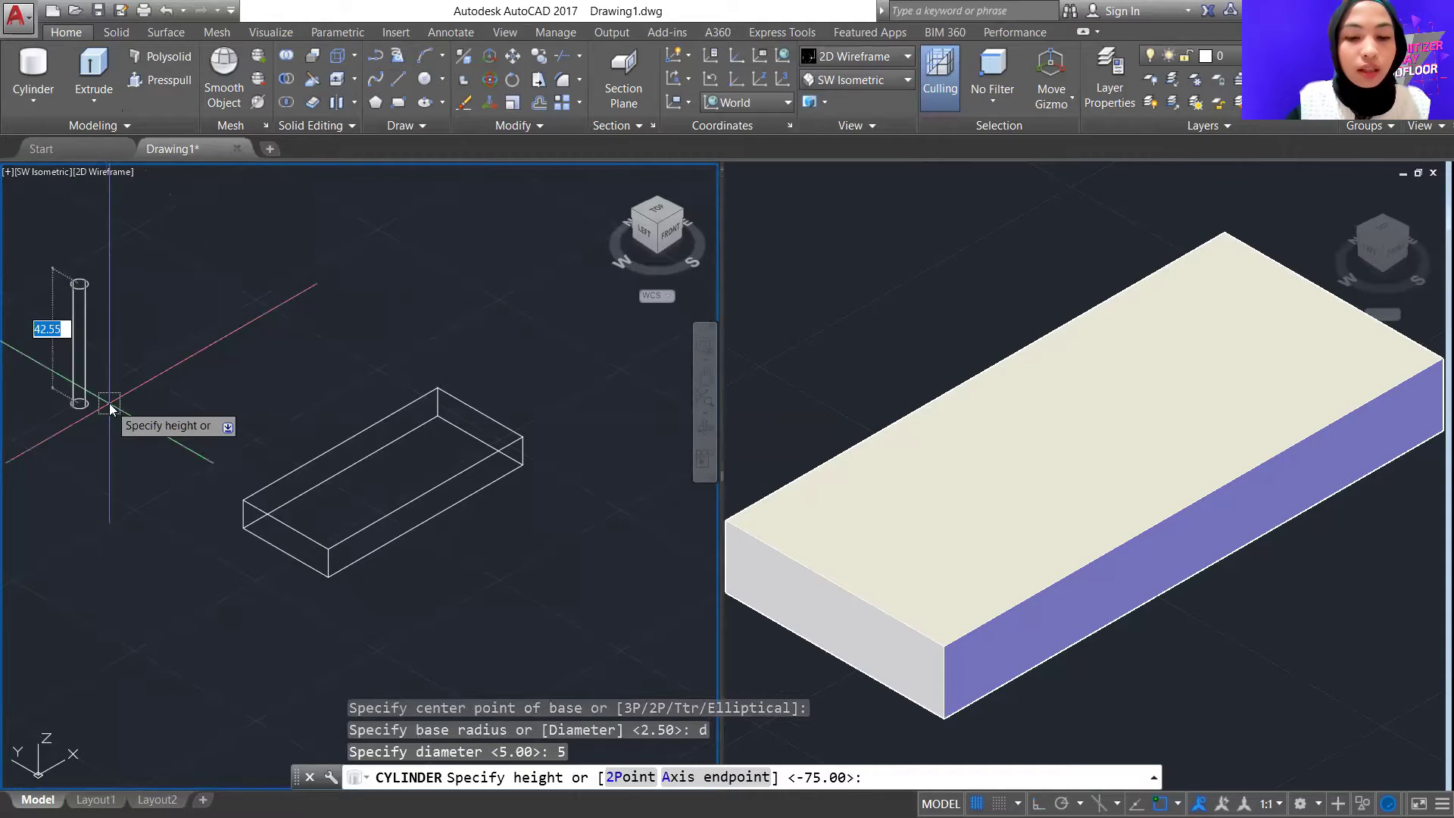
text(75)
key(Return)
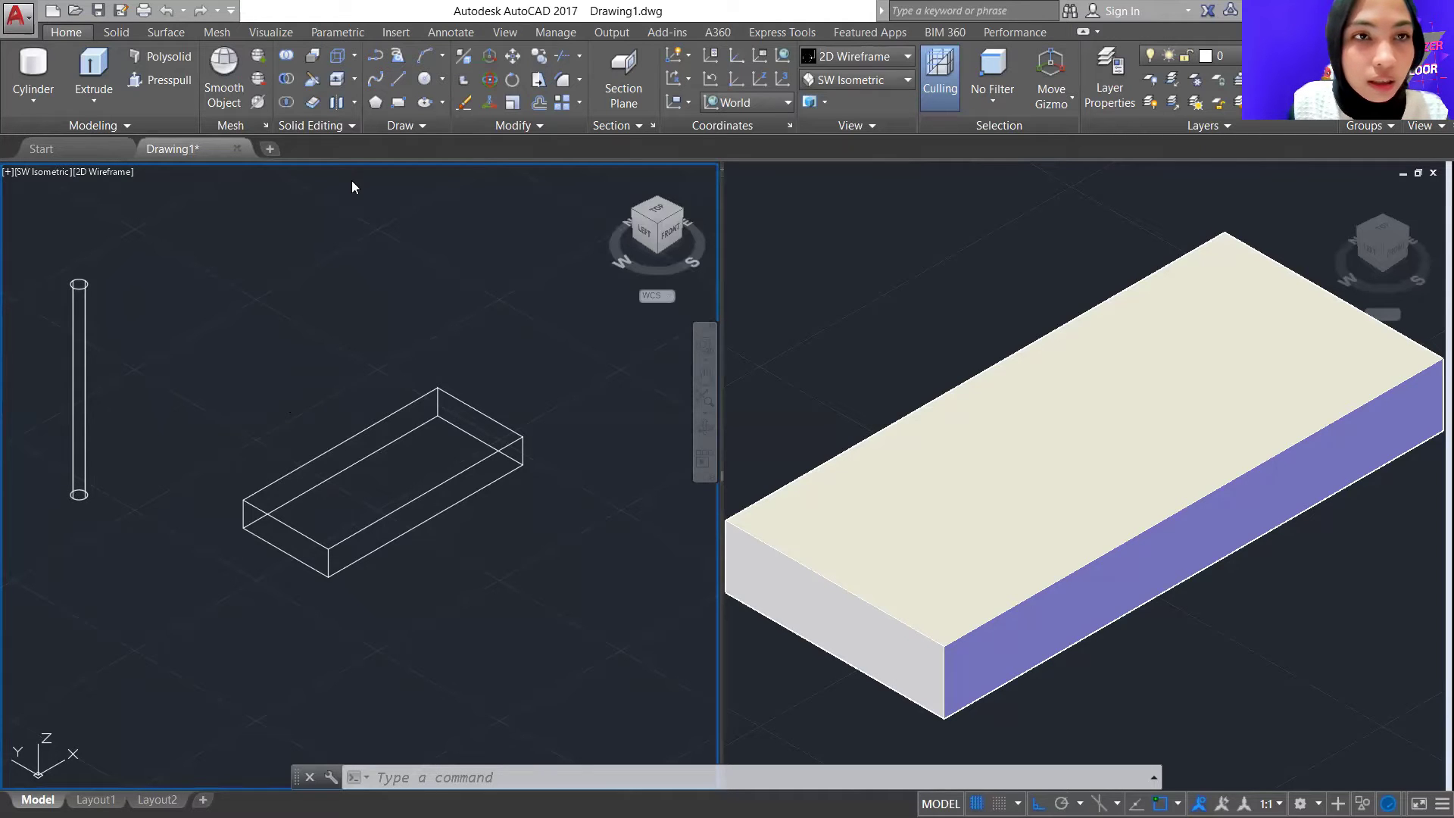
Draw a 20-unit line across the box's top face from its rear long edge's midpoint, and move the cylinder's base to the line's end
click(403, 76)
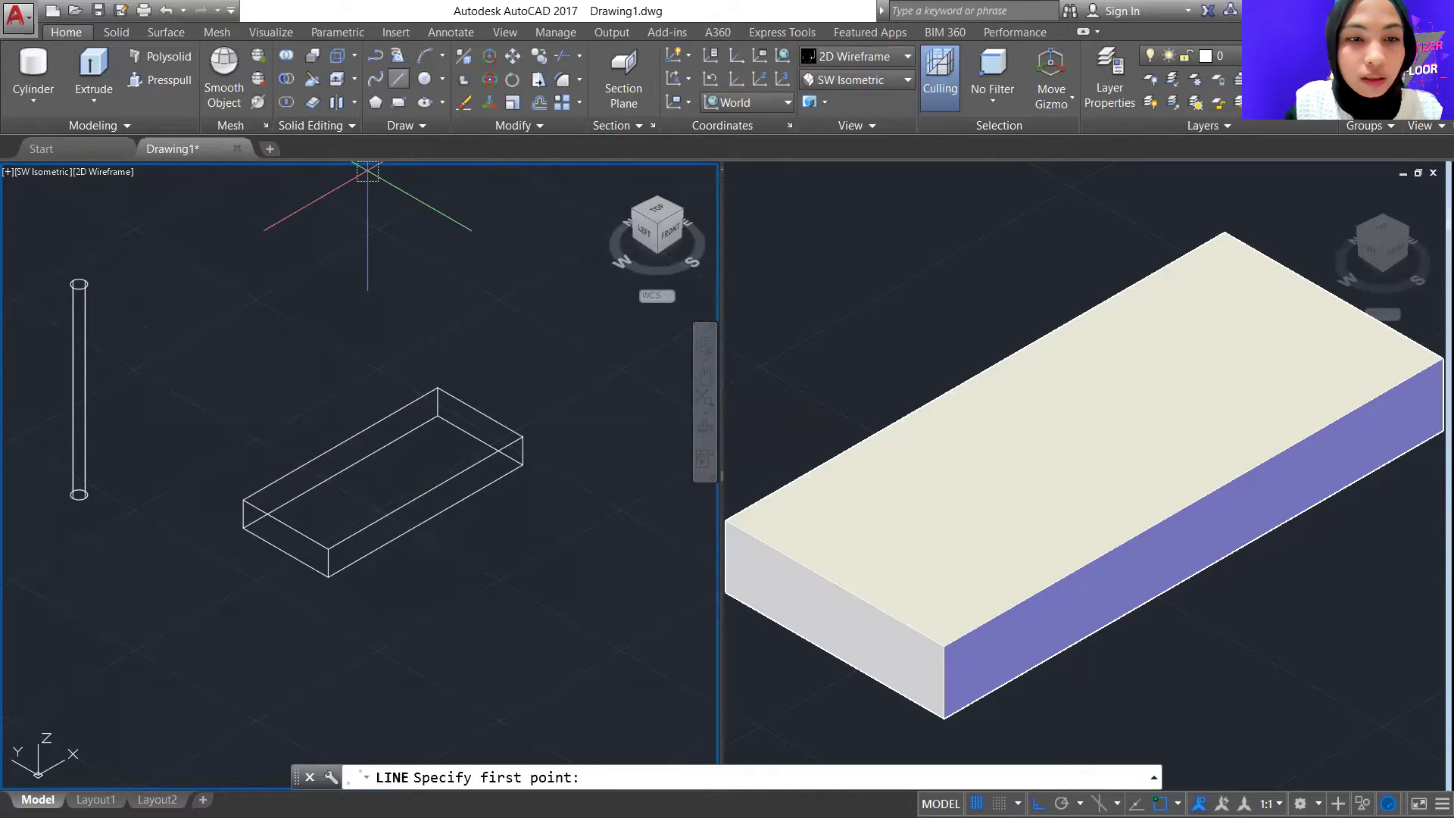
click(383, 468)
text(20)
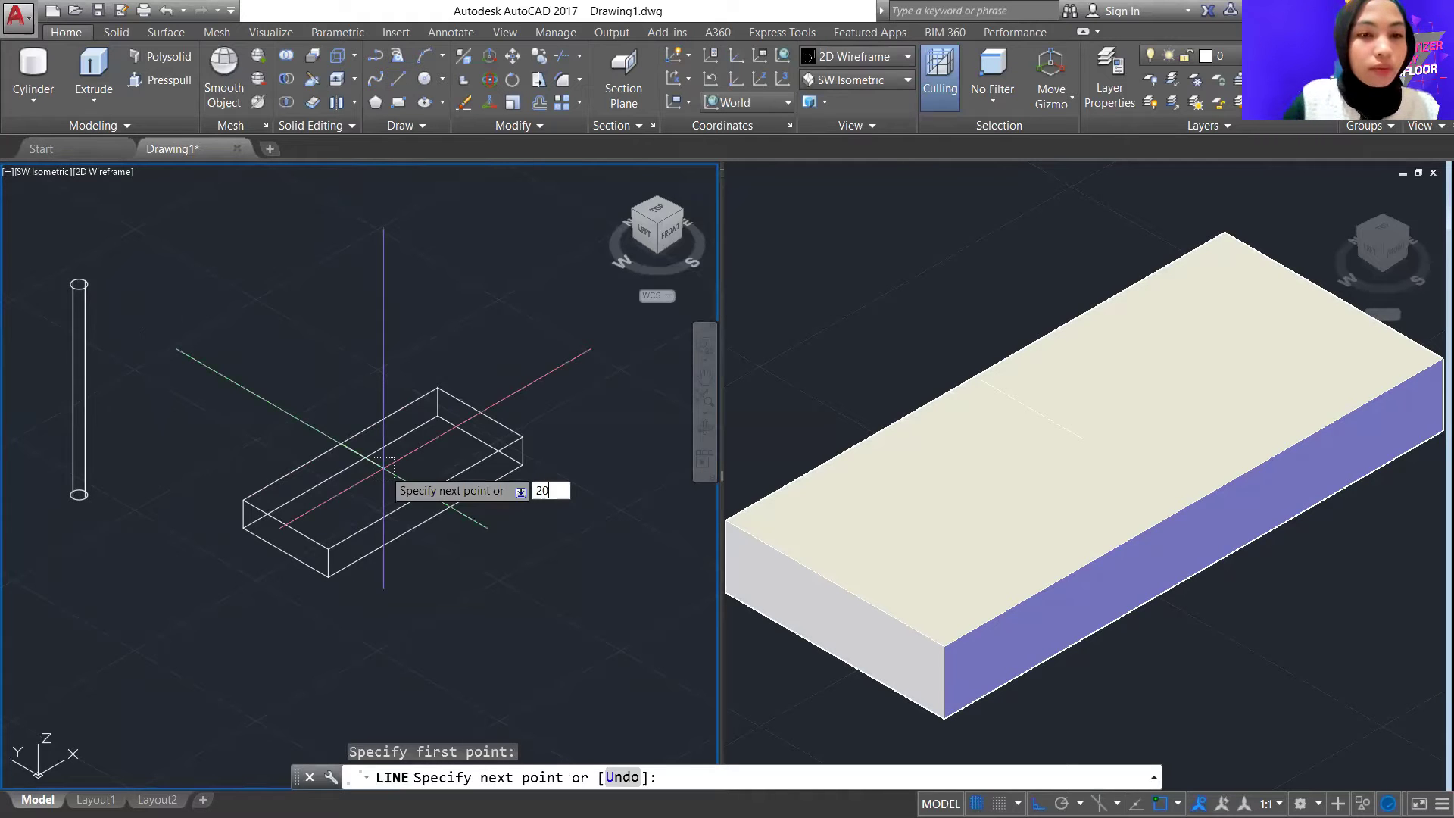
key(Return)
key(Escape)
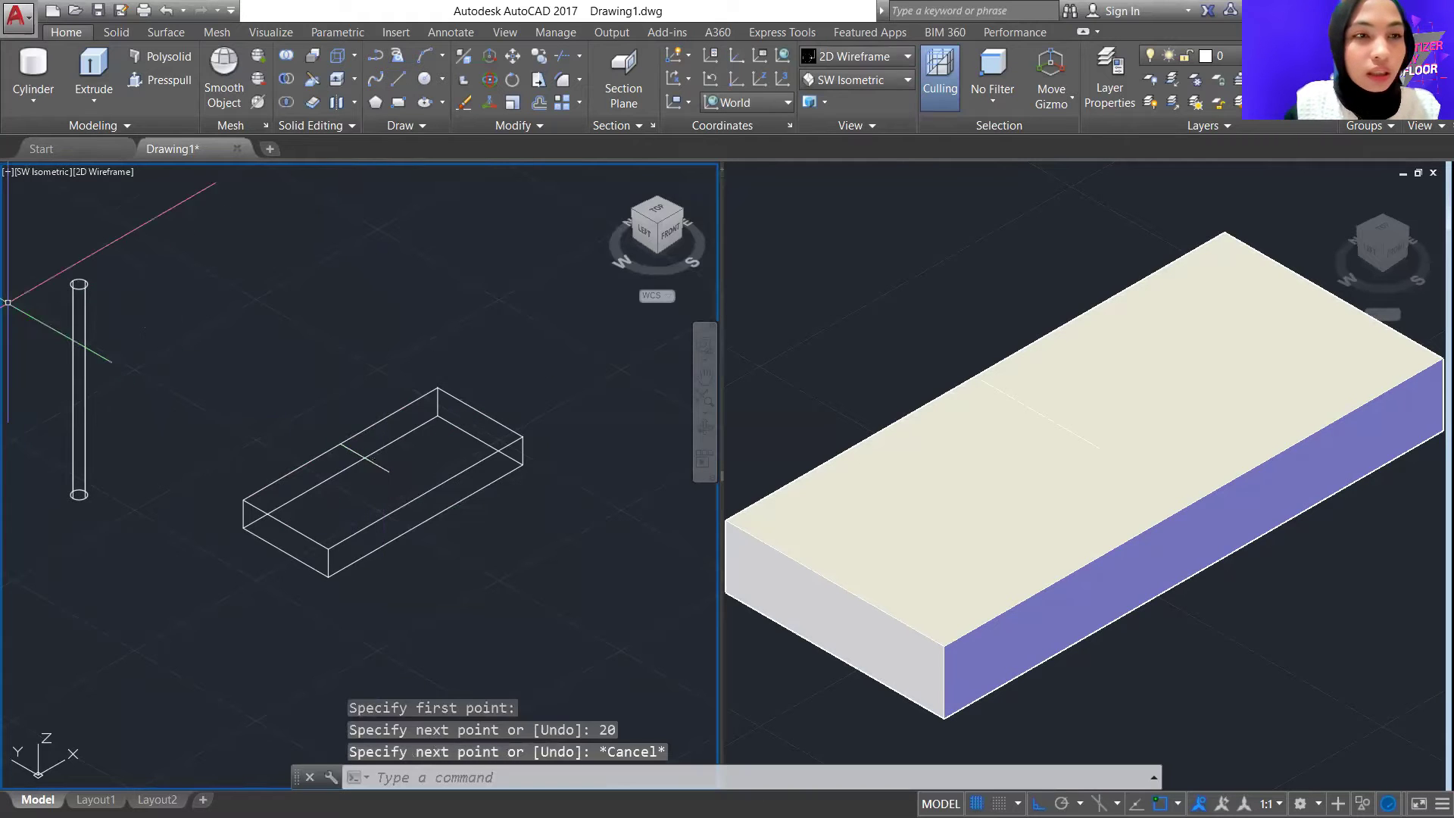
click(33, 246)
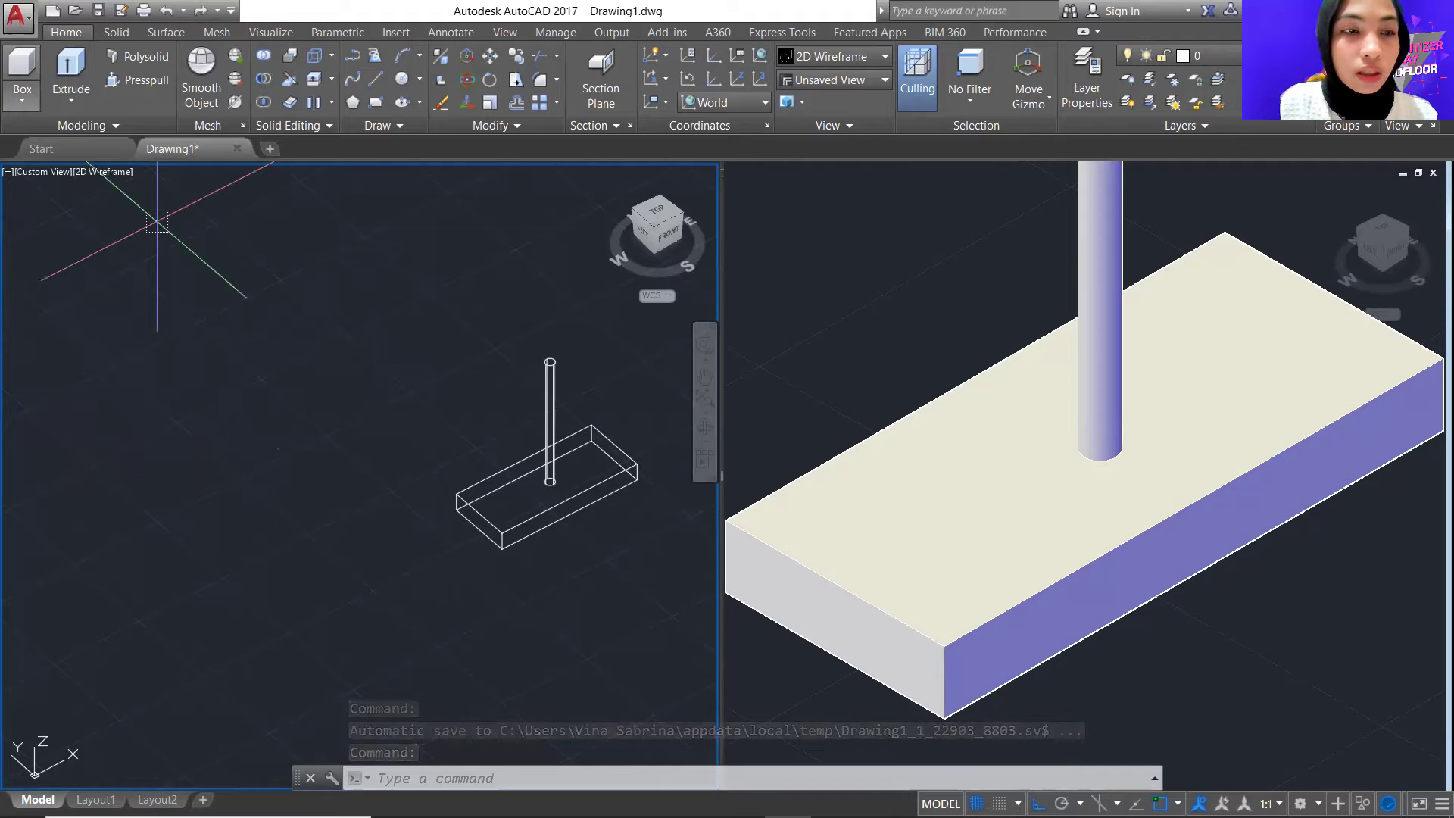
Create a second solid box 40 long, 20 wide and 5 high, away from the base and cylinder
click(109, 349)
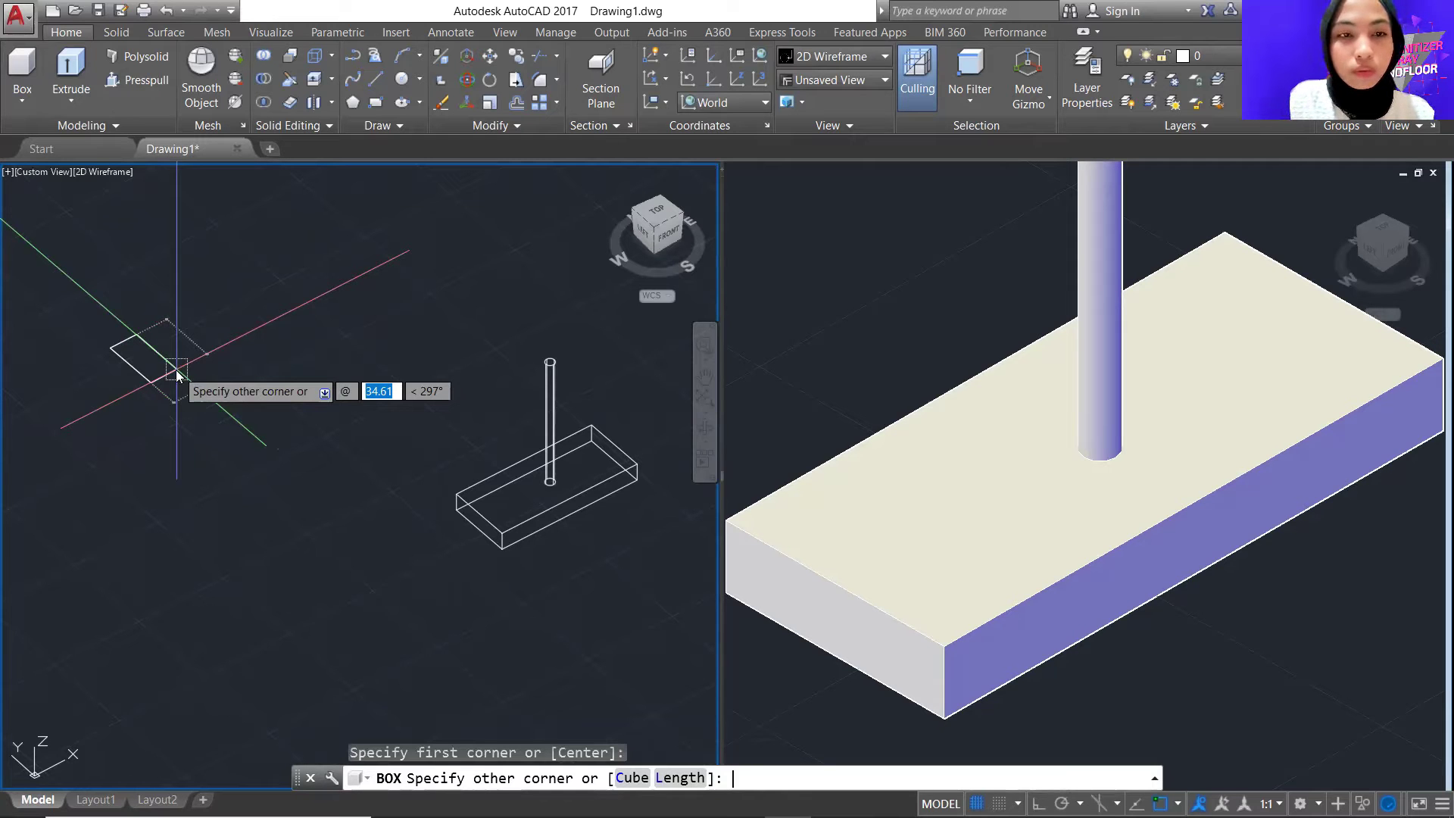
text(40)
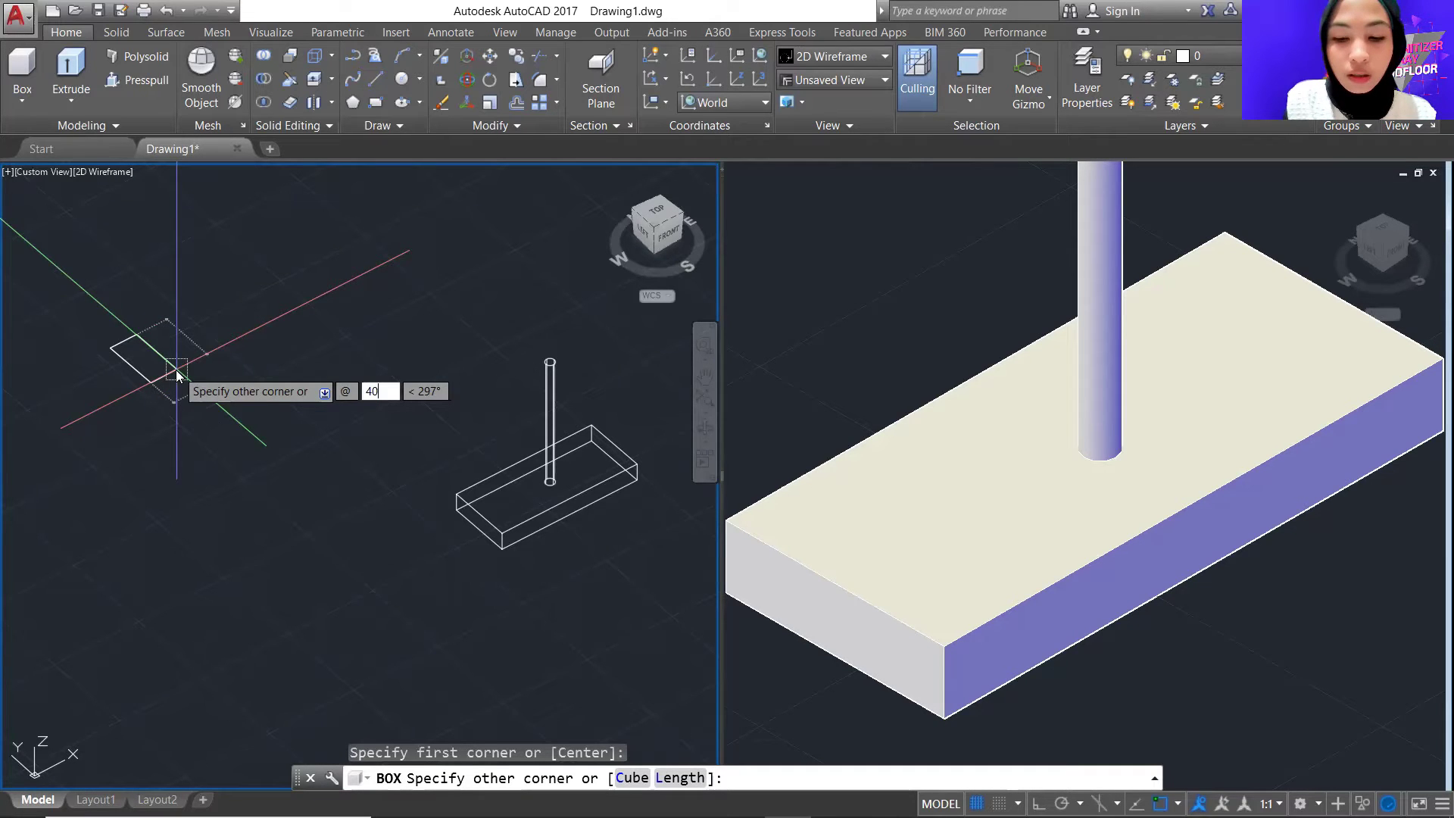
key(Tab)
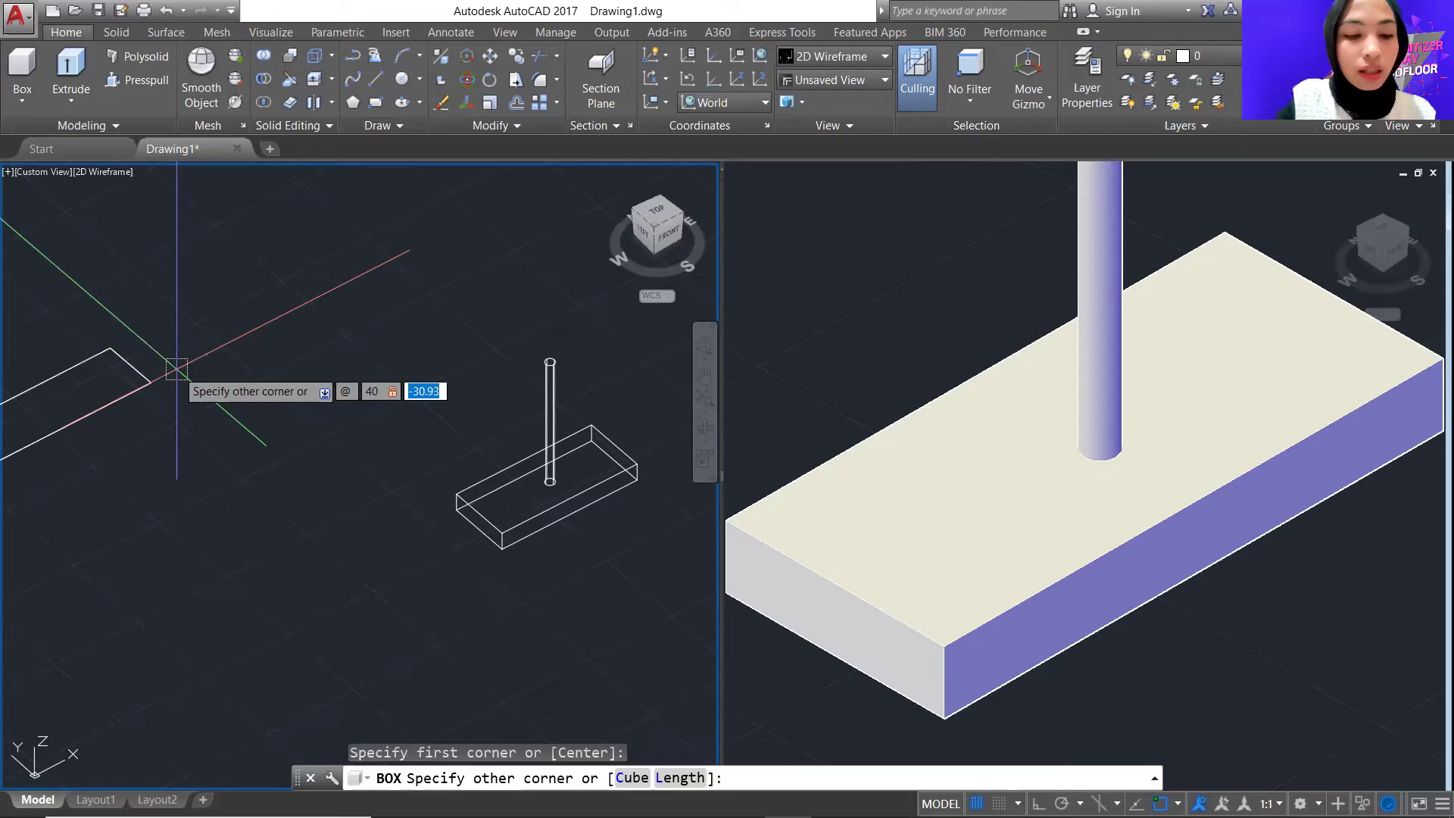
text(20)
key(Return)
text(5)
key(Return)
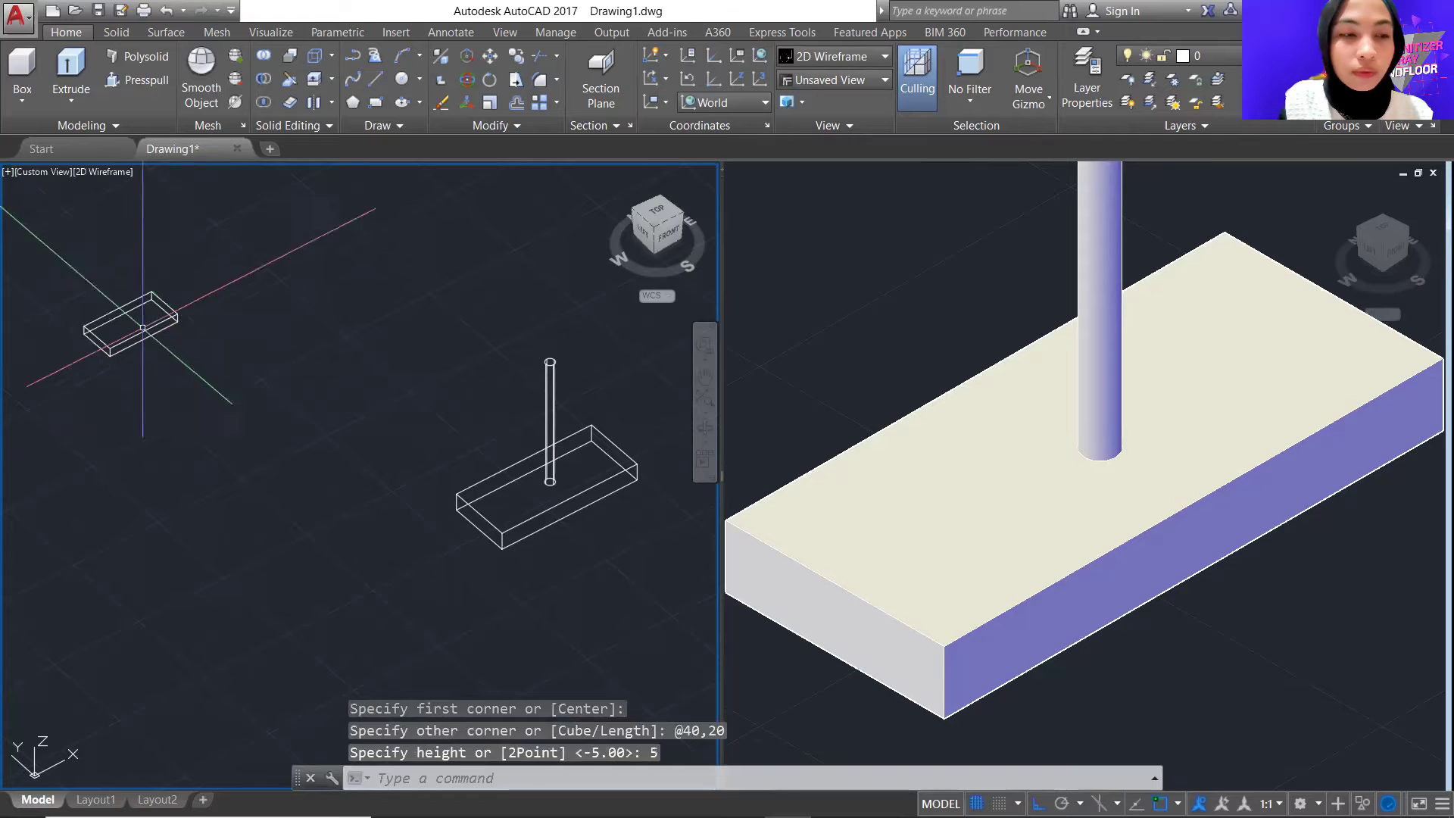
Move the 40 × 20 × 5 box onto the upright cylinder, placing the box over the cylinder's upper end
click(60, 254)
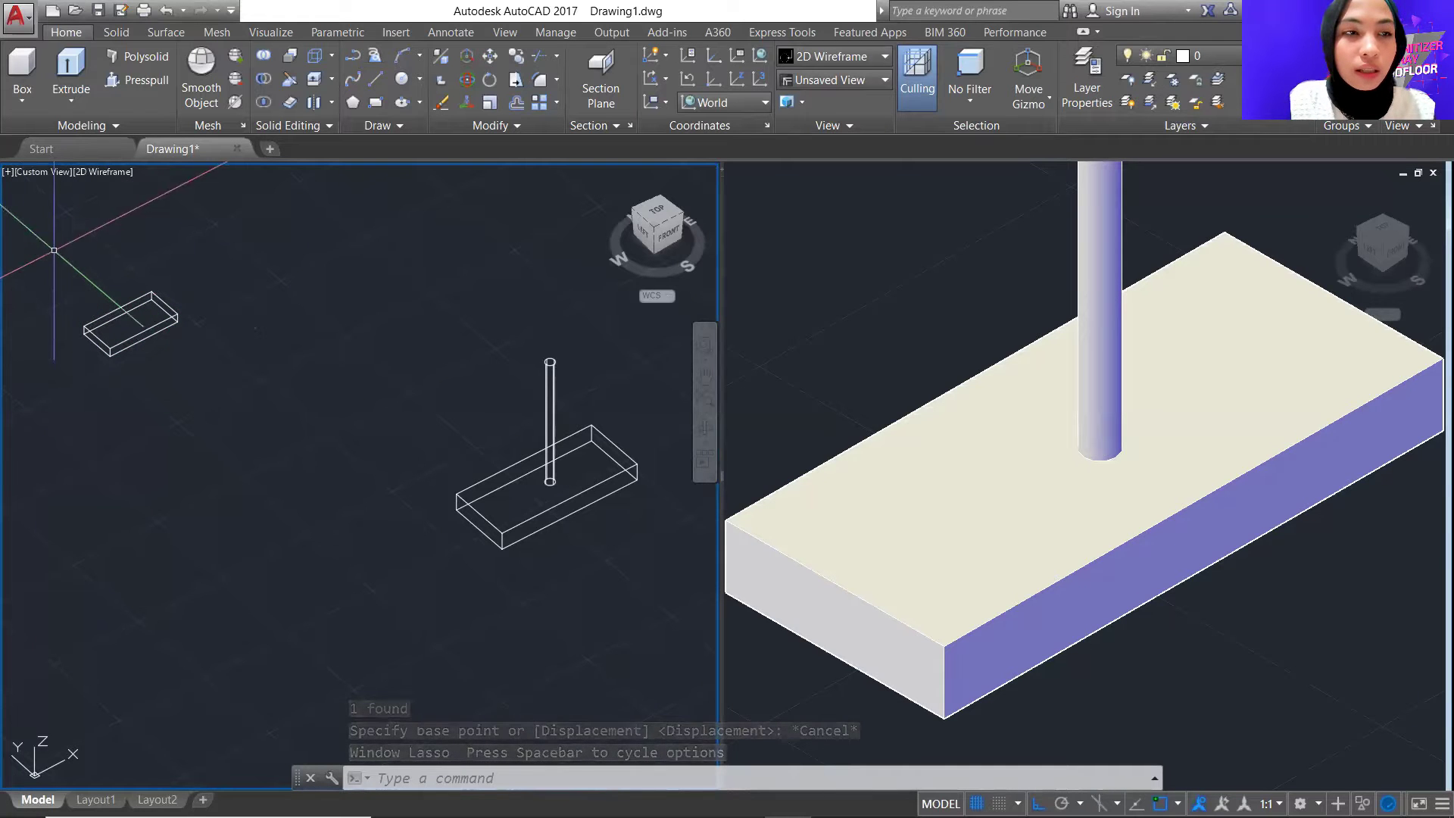
click(54, 250)
click(204, 439)
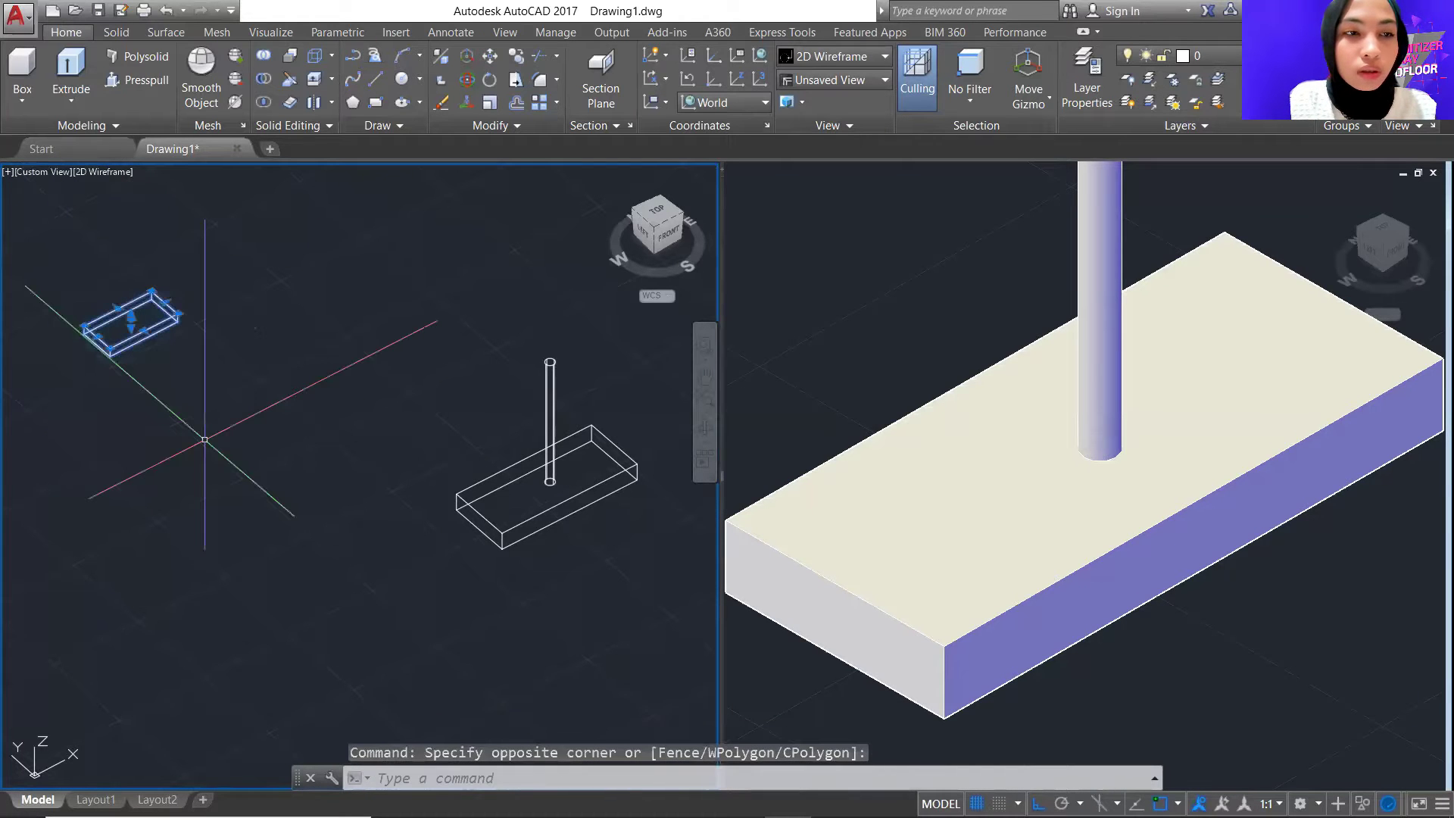
text(mov)
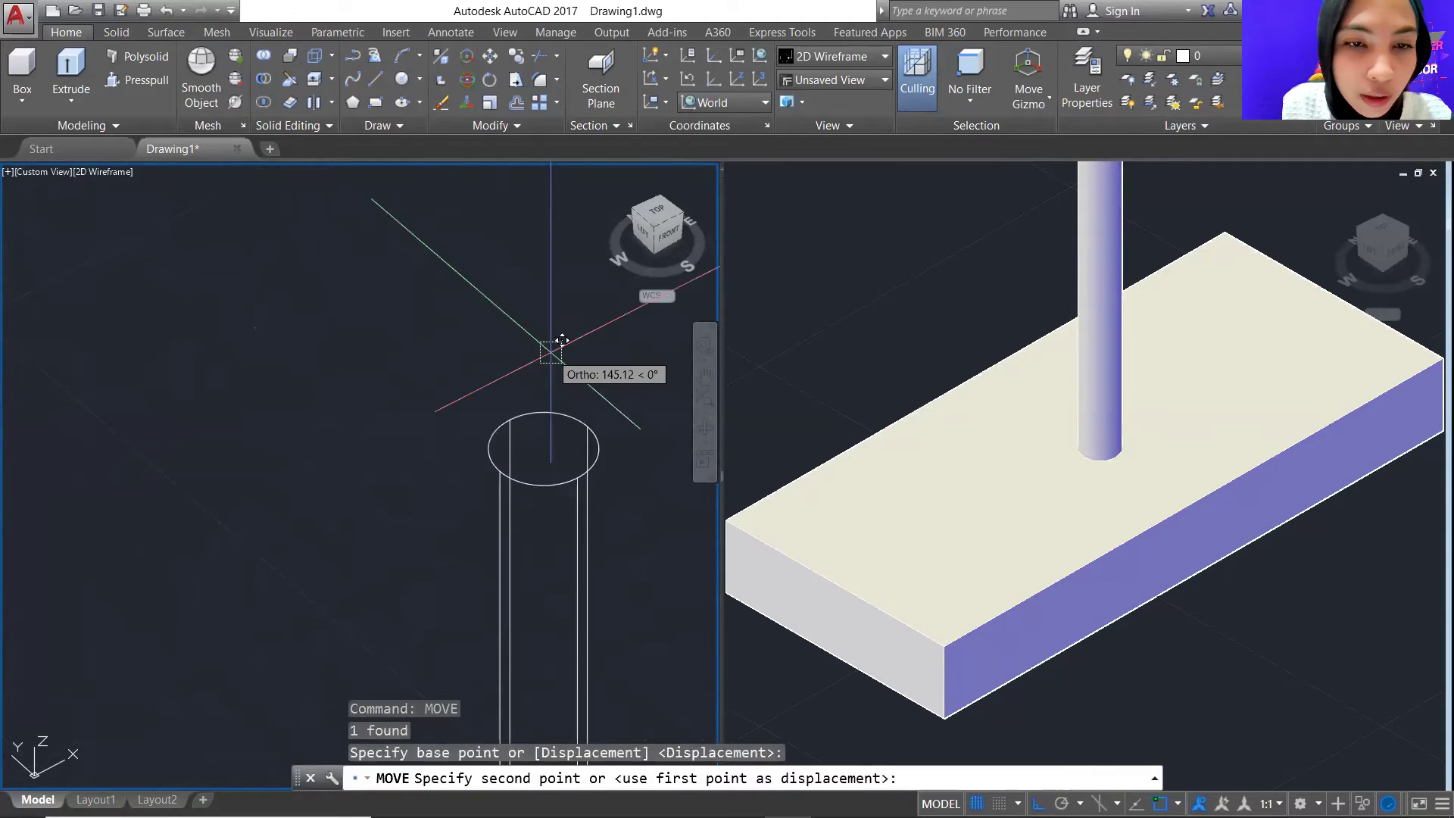
click(509, 421)
scroll(252, 366, down, 6)
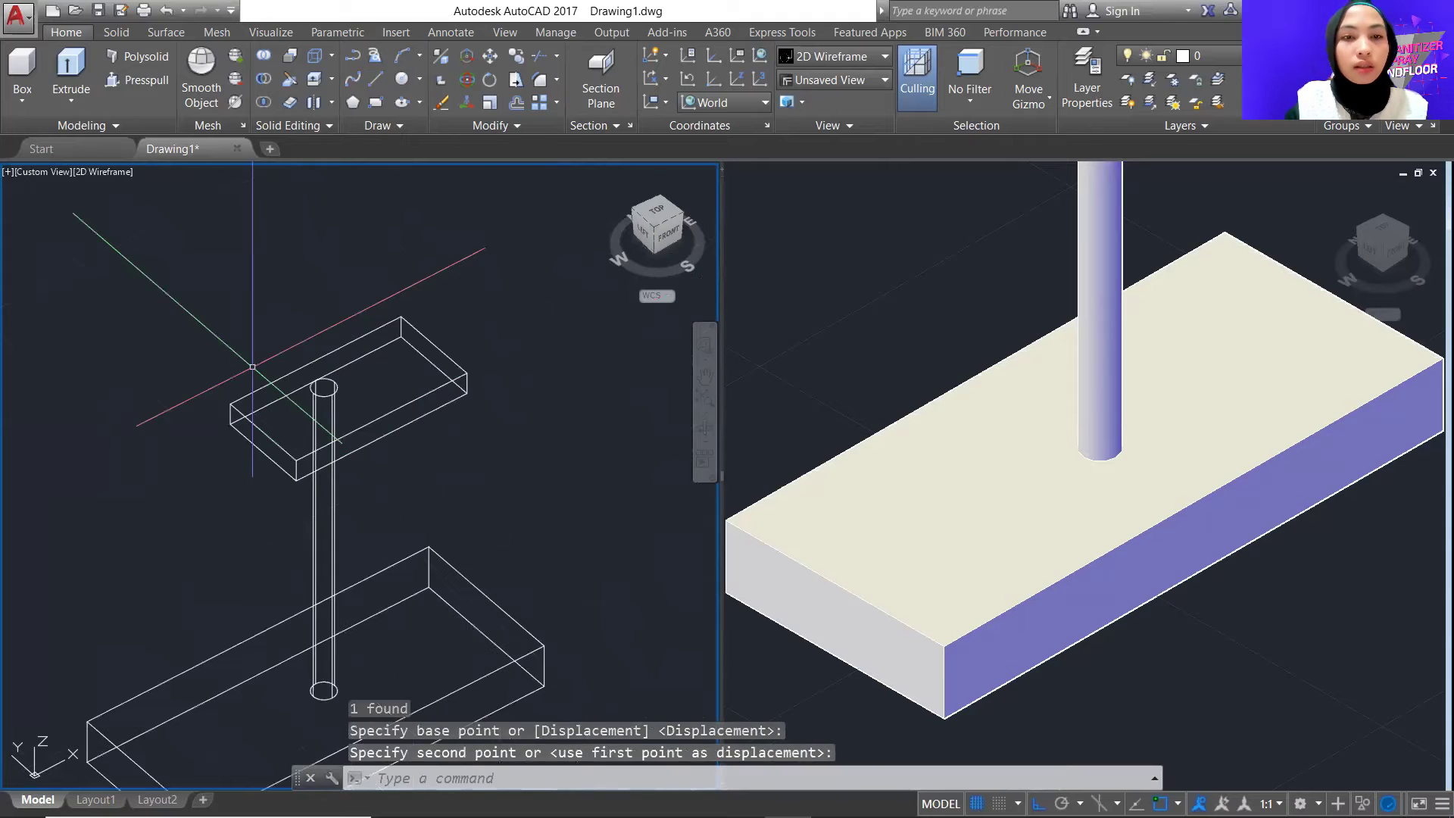
scroll(252, 366, down, 4)
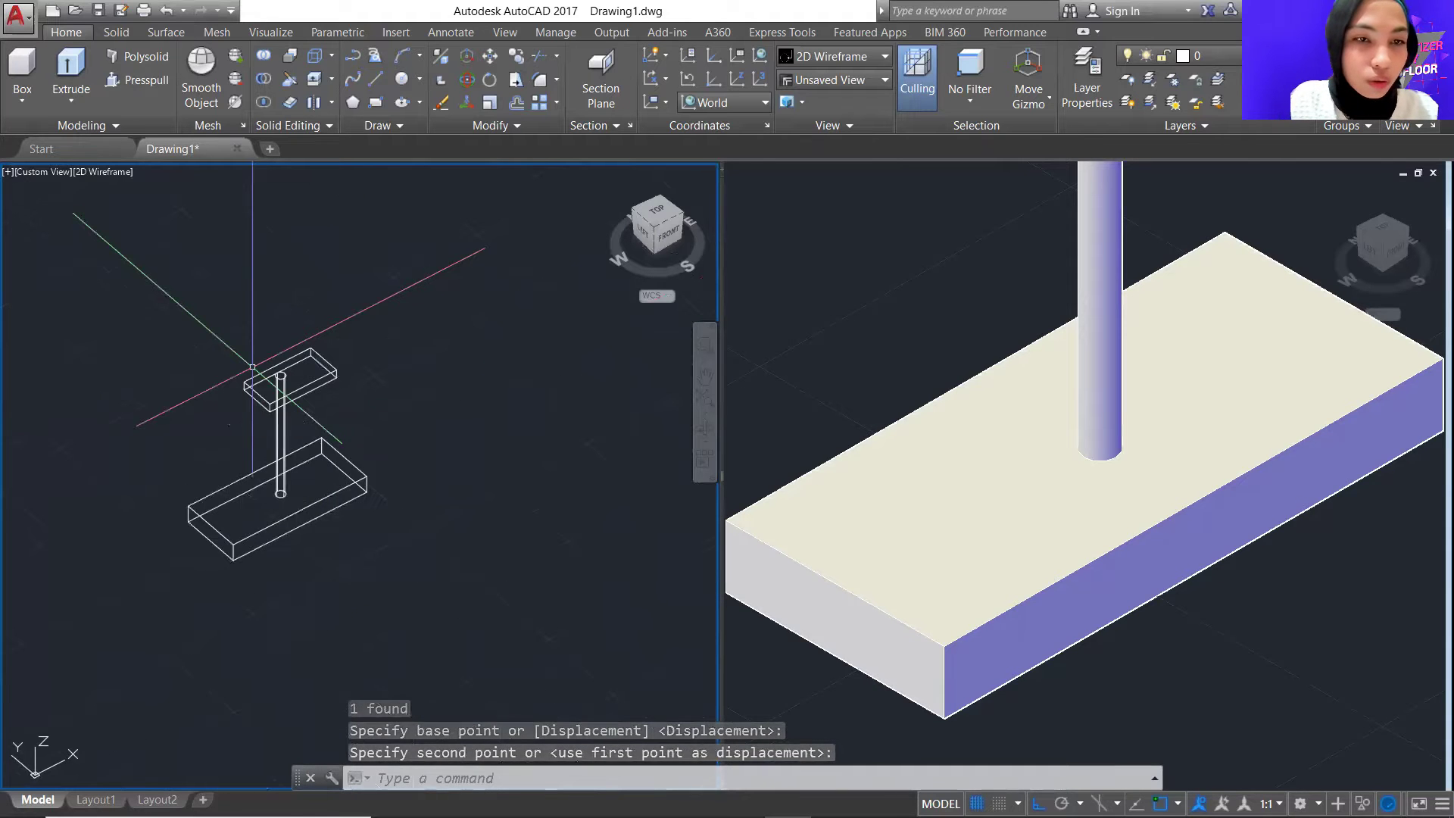
scroll(252, 367, up, 2)
Orbit the conceptual view in the right viewport to a near-front view with the whole assembly in sight
click(968, 233)
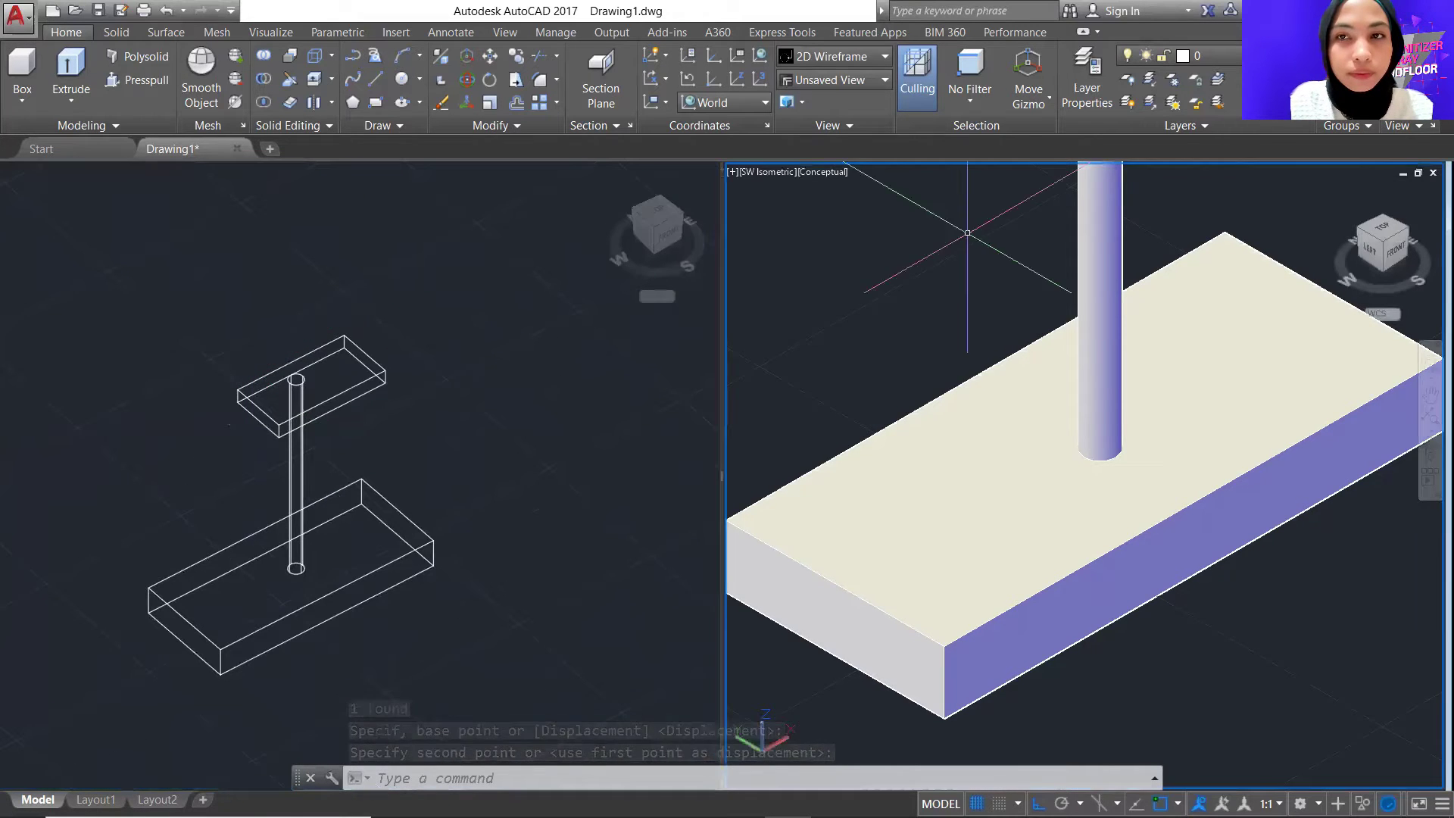
scroll(967, 234, down, 4)
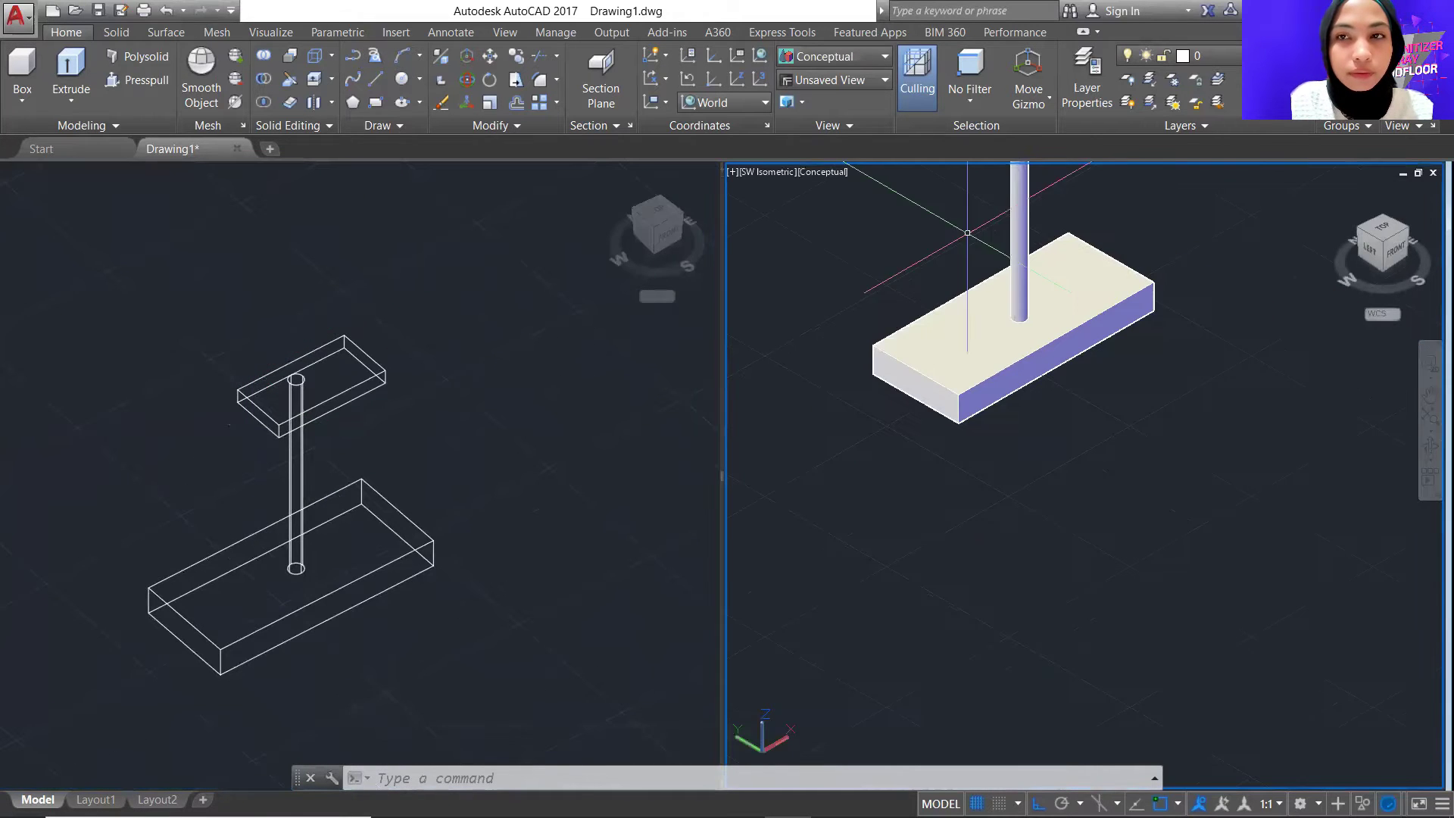
click(1429, 395)
drag(1325, 326, 1349, 512)
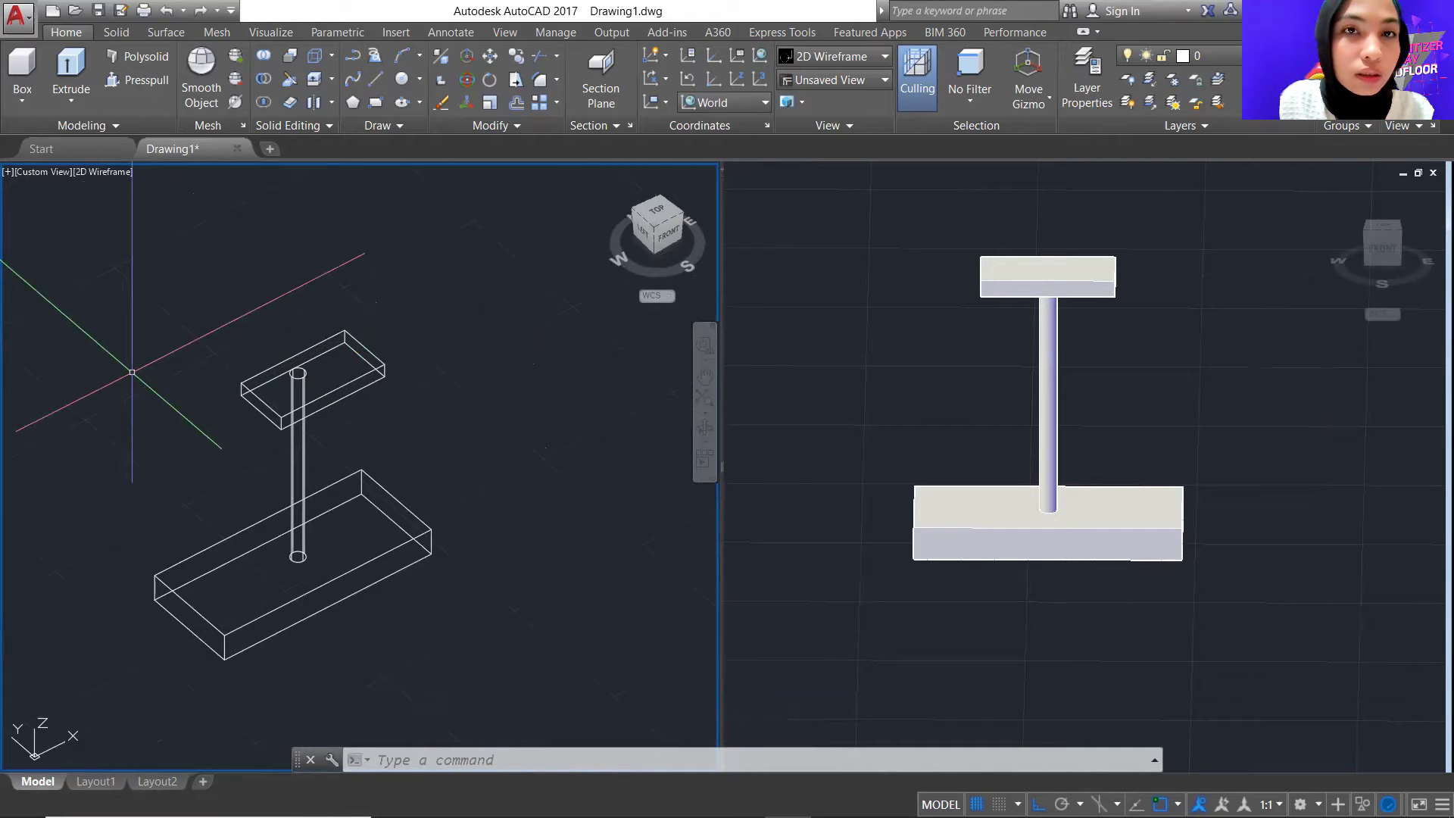
Create a third solid box 40 long, 15 wide and 25 high in the empty space beside the assembly
click(22, 72)
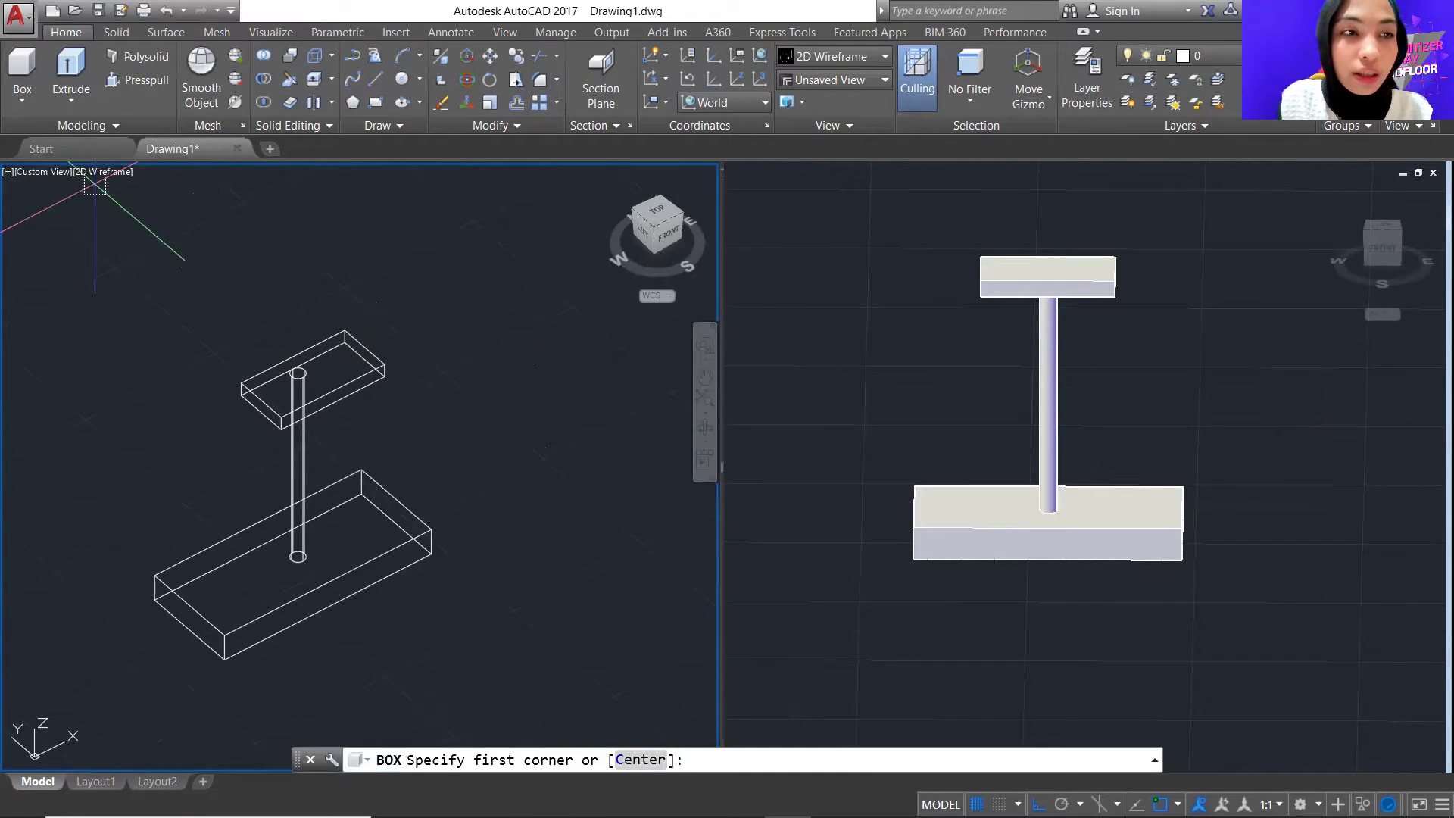
click(74, 246)
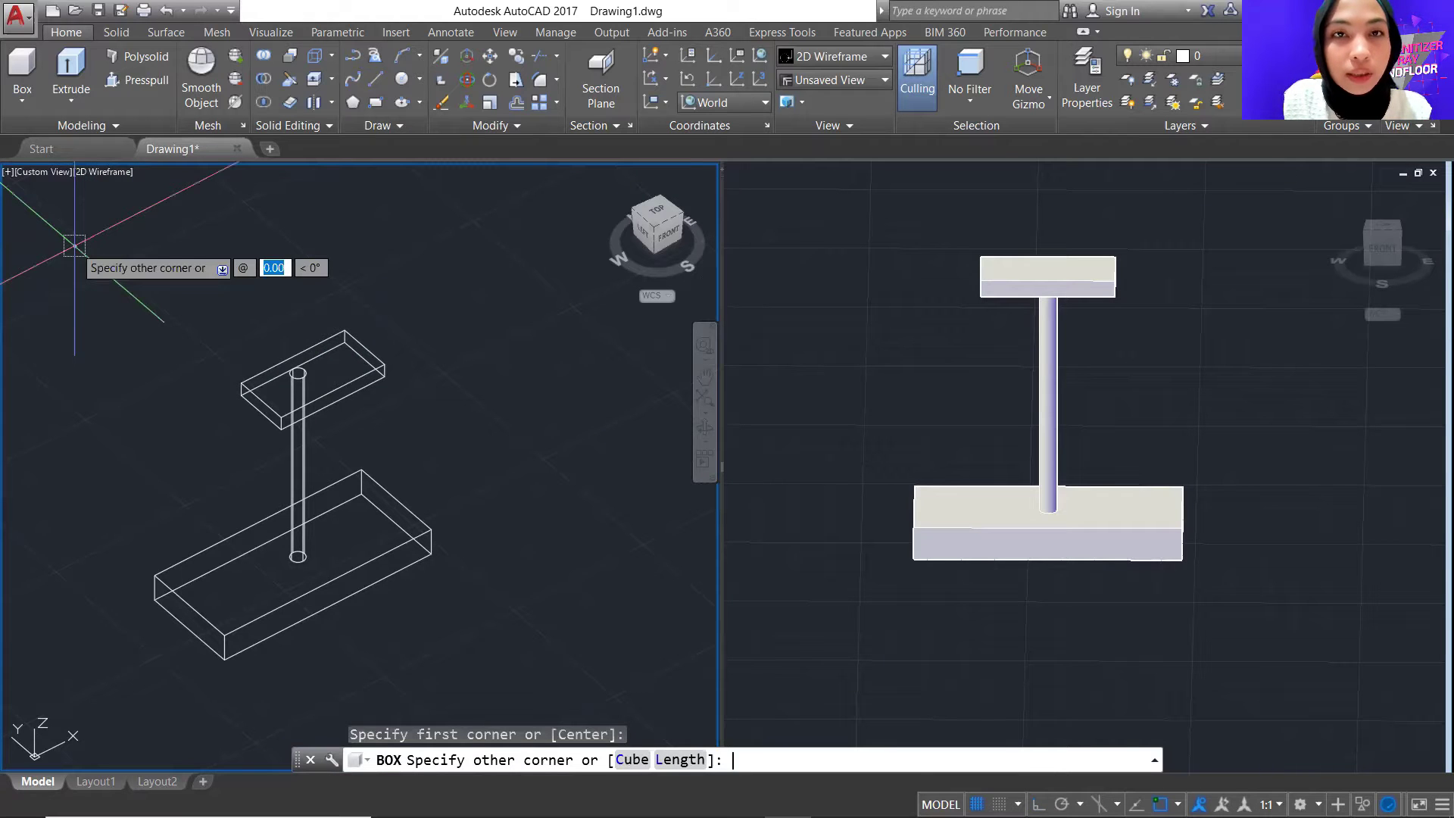
text(40)
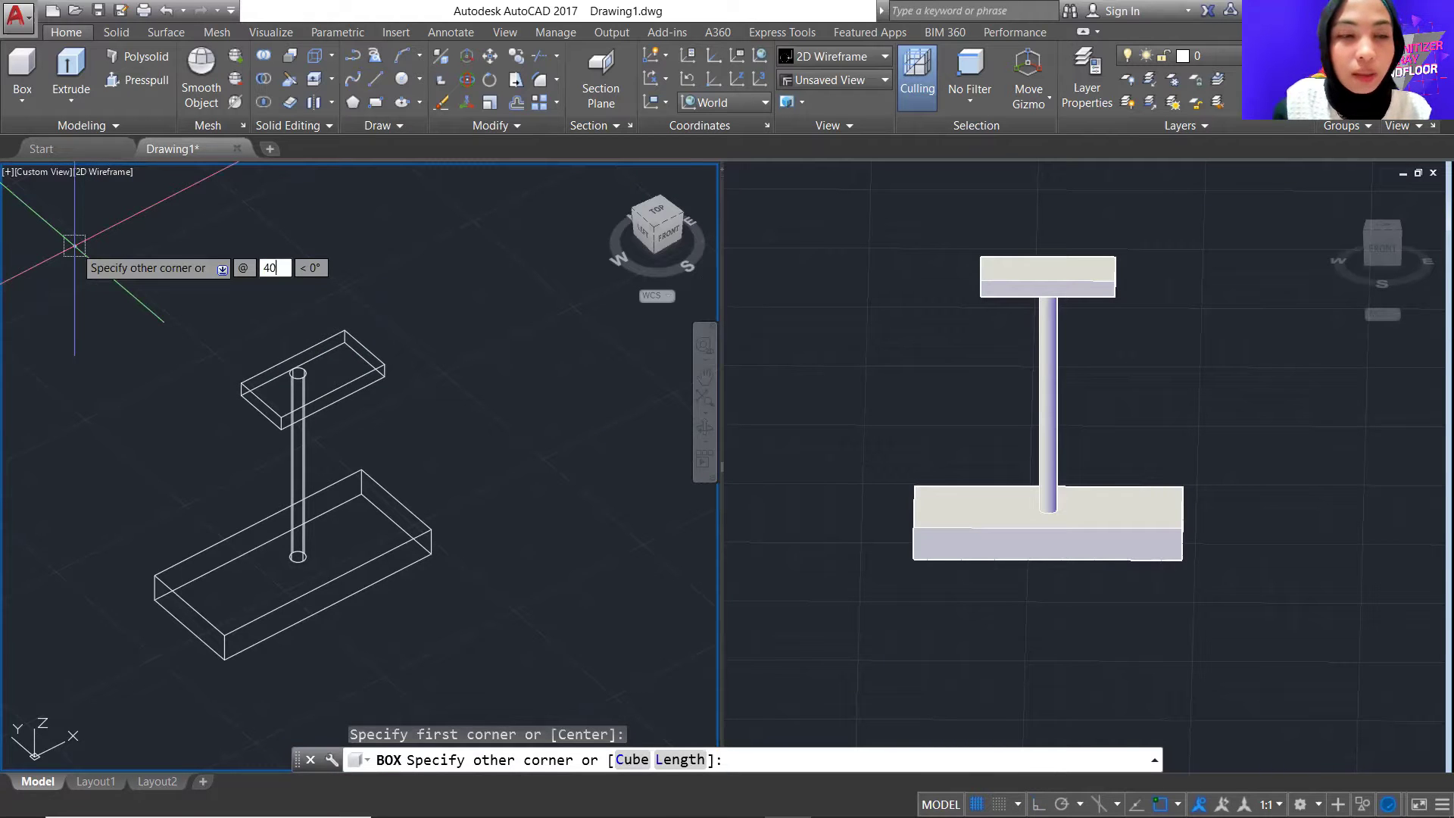
key(Tab)
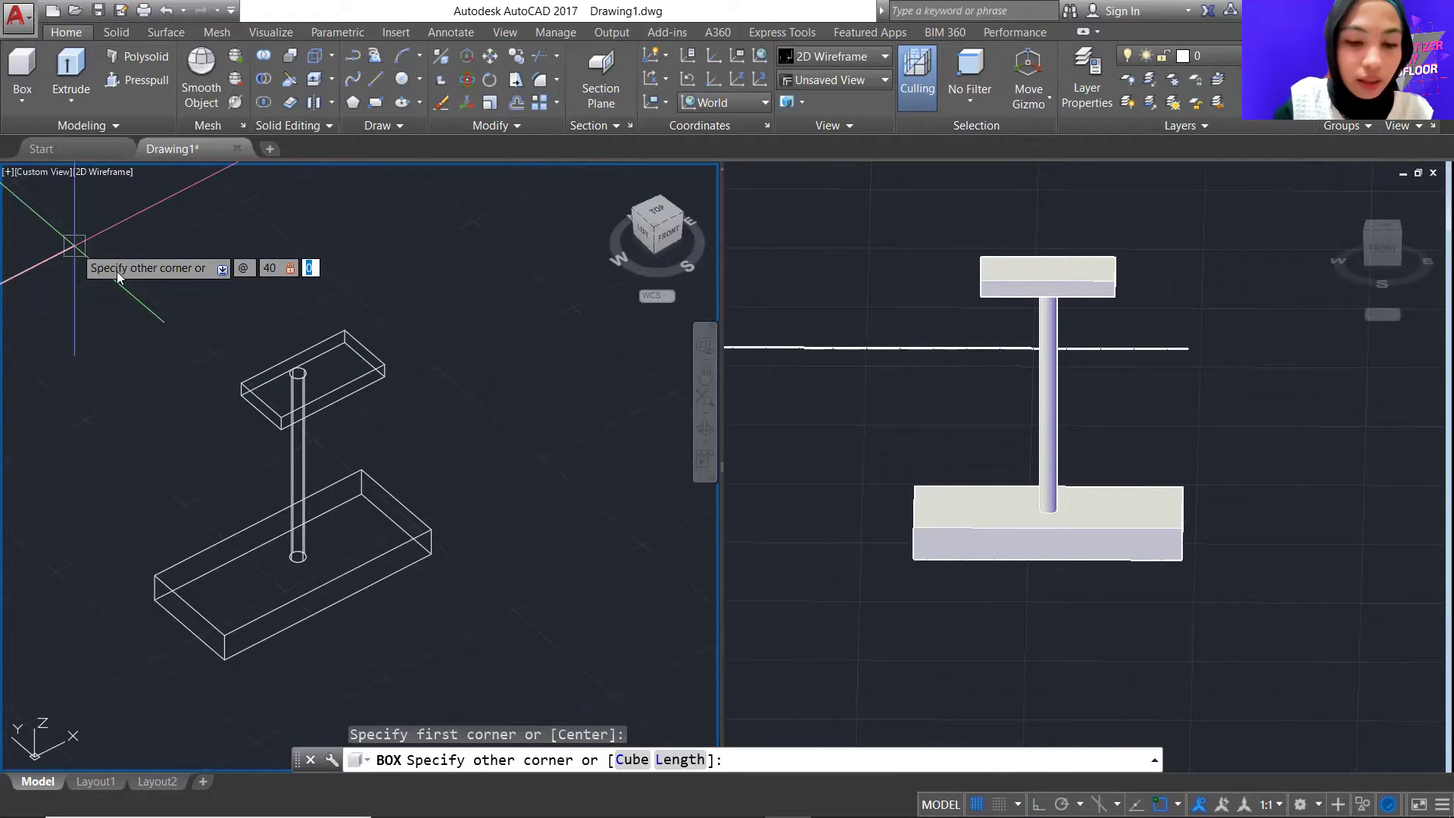
text(15)
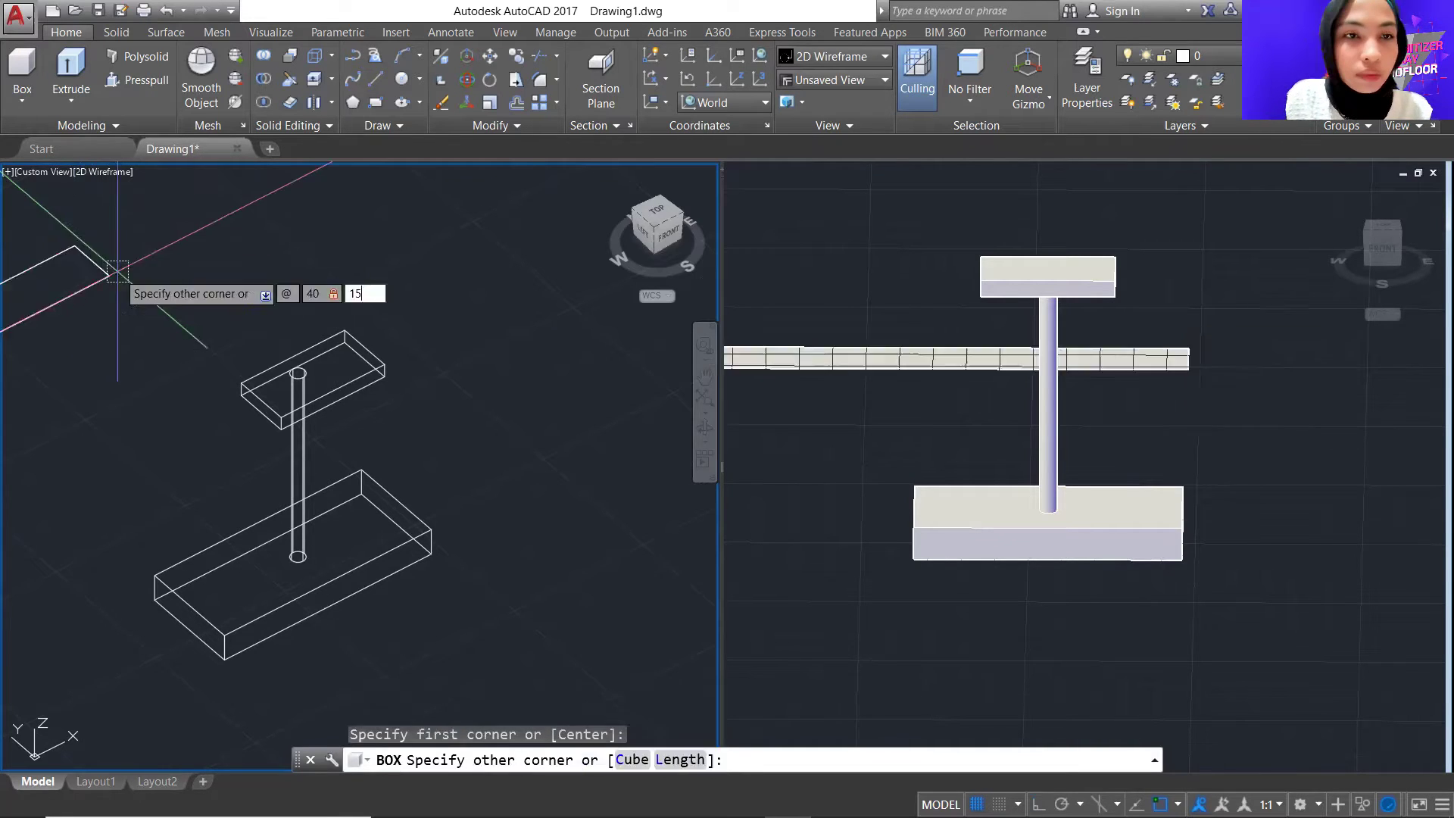
key(Return)
text(25)
key(Return)
Move the third box by its bottom rear edge's midpoint onto the midpoint of the second box's upper rear edge
click(65, 194)
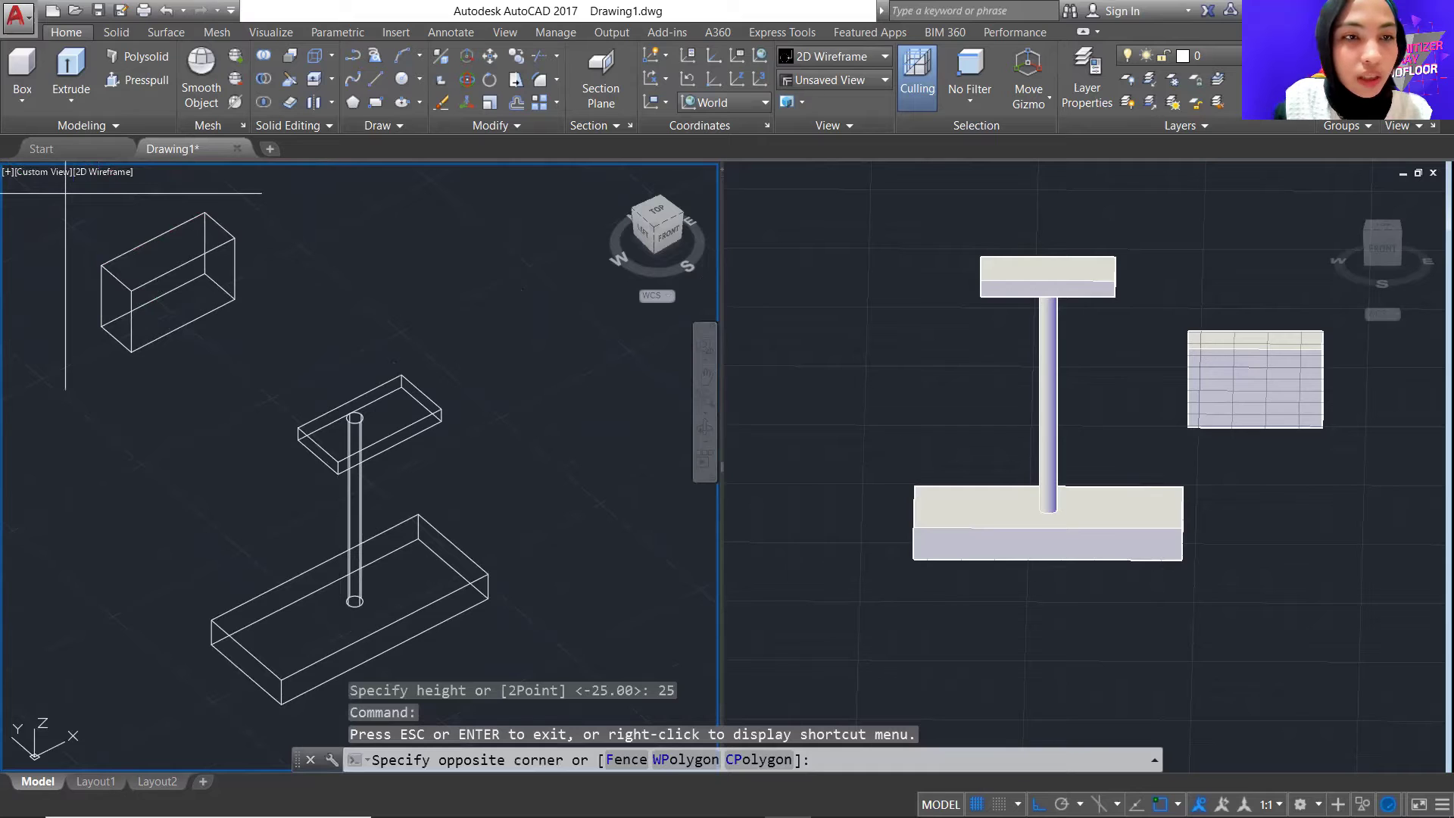
click(270, 387)
text(move)
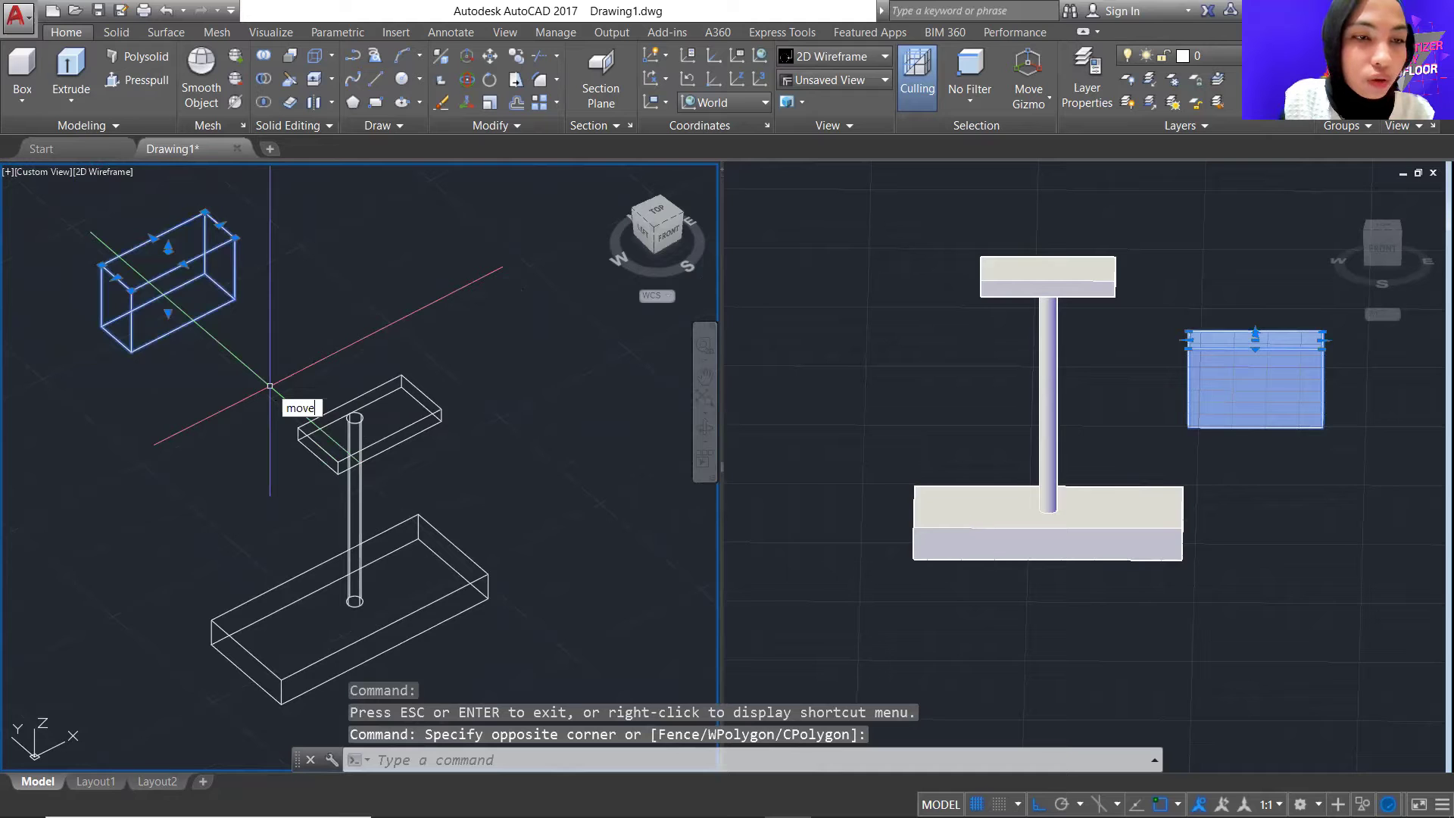
key(Return)
click(154, 300)
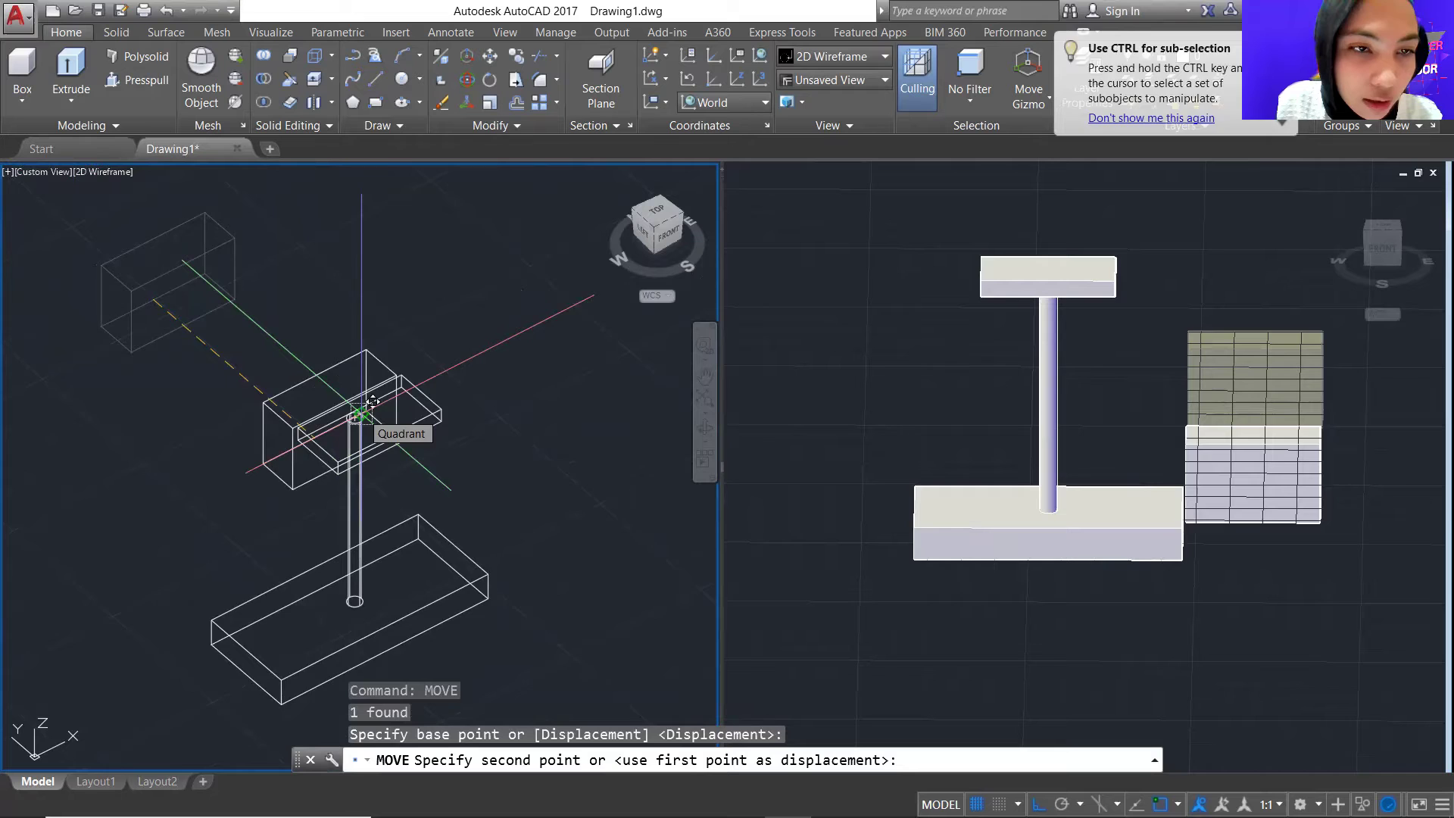
scroll(361, 413, up, 6)
click(315, 369)
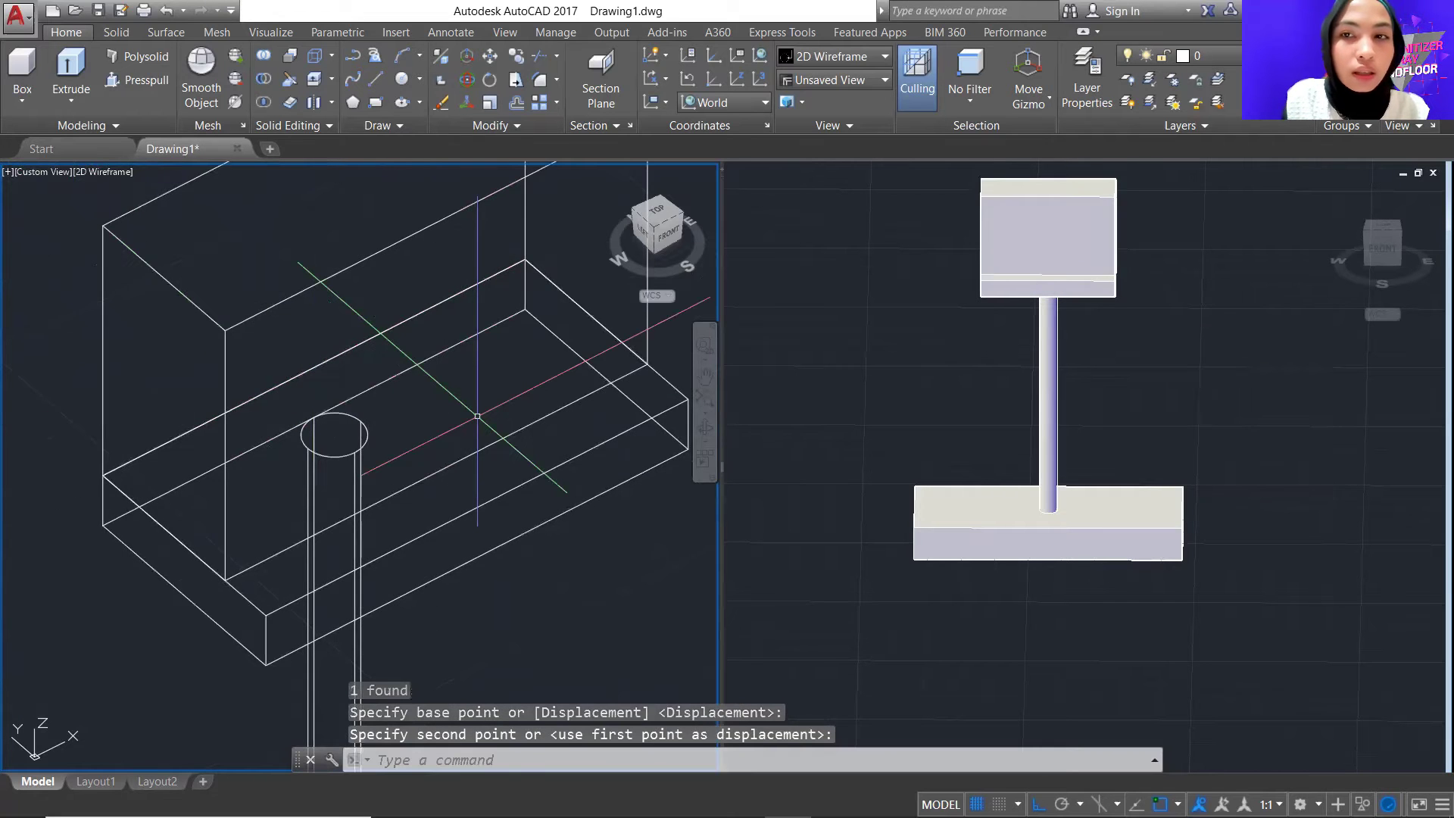
scroll(477, 417, down, 5)
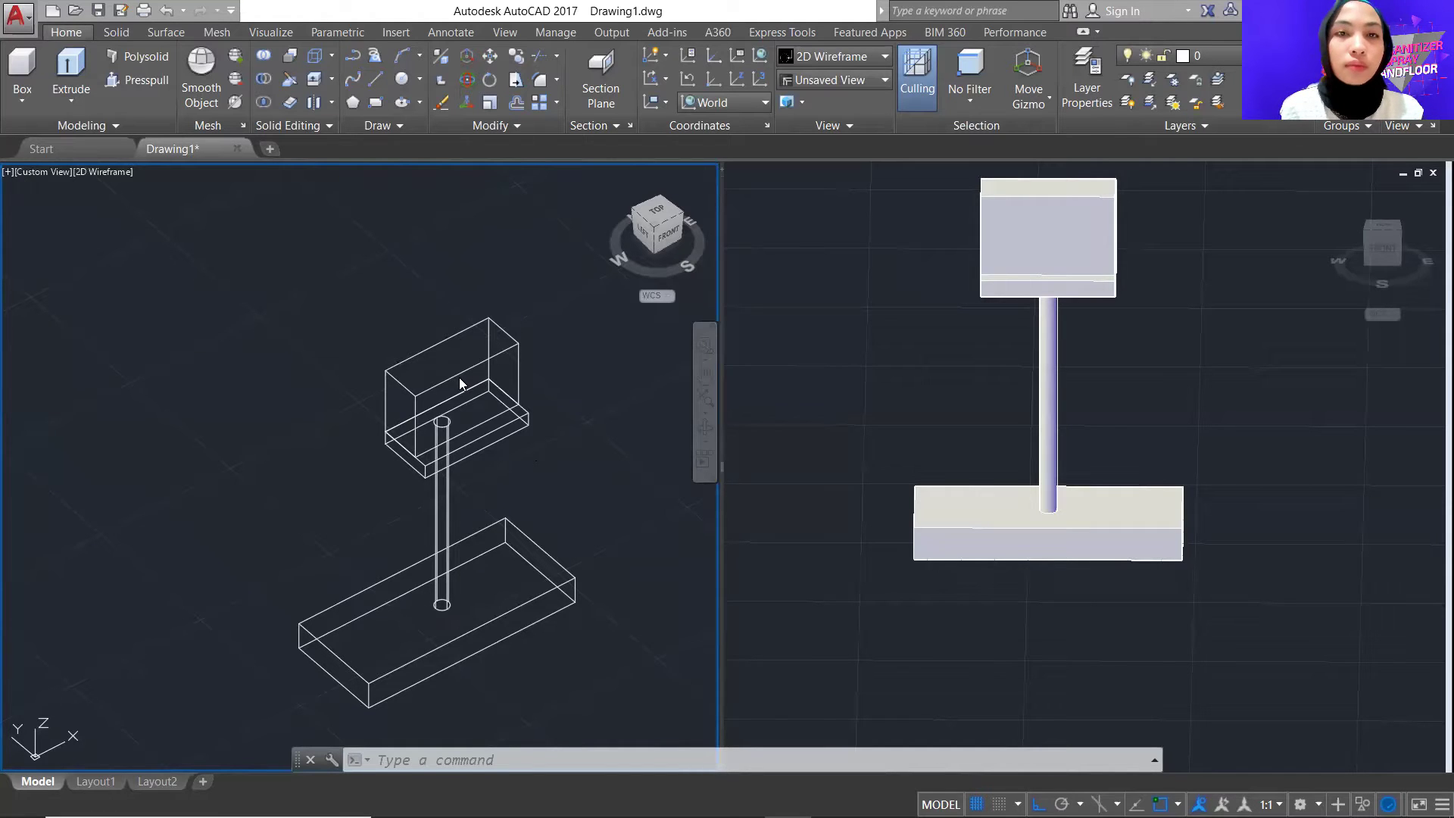
Draw a 5-unit line straight down the upper box's front face from the midpoint of its upper front edge
scroll(459, 377, up, 6)
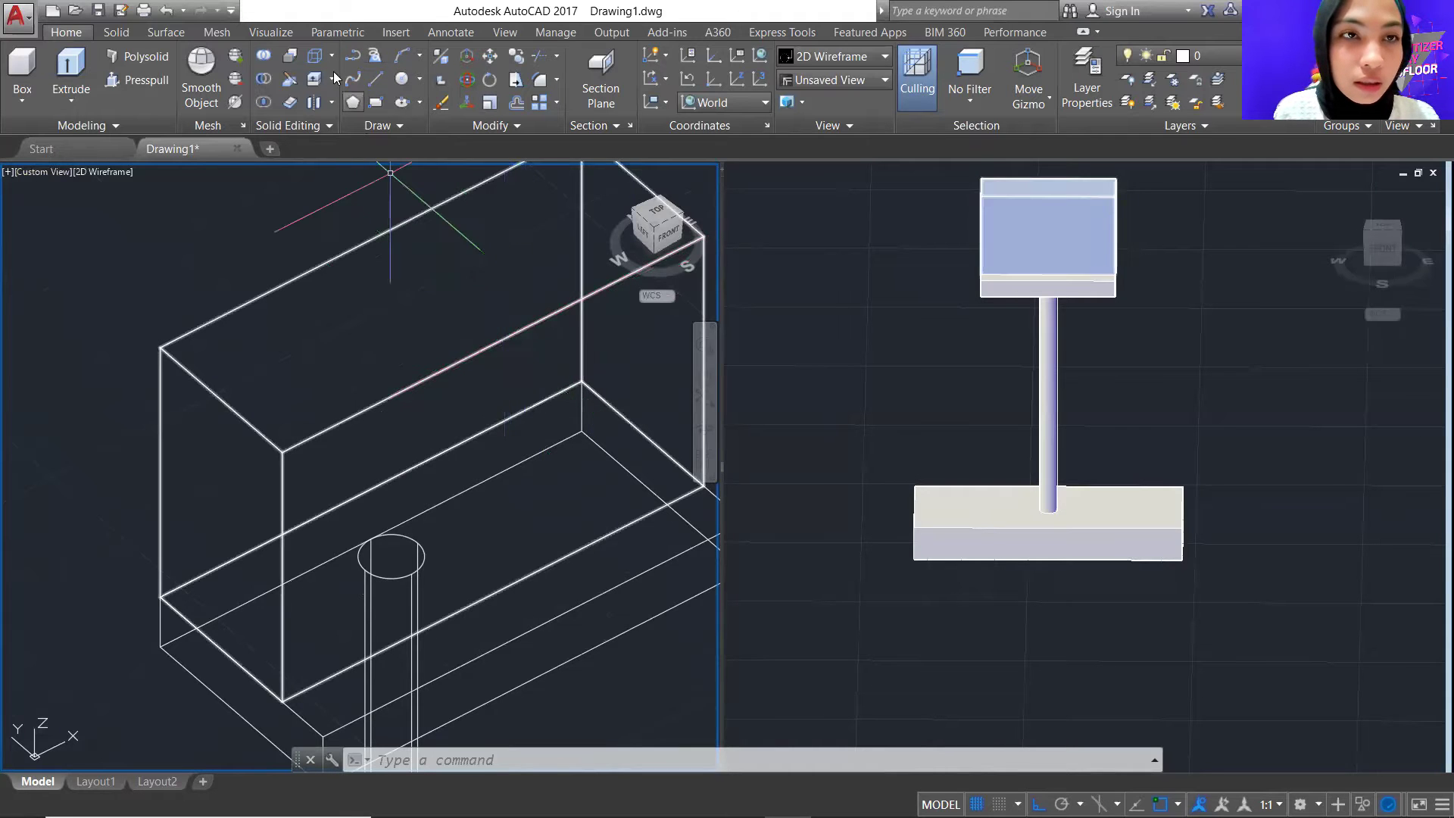
click(375, 78)
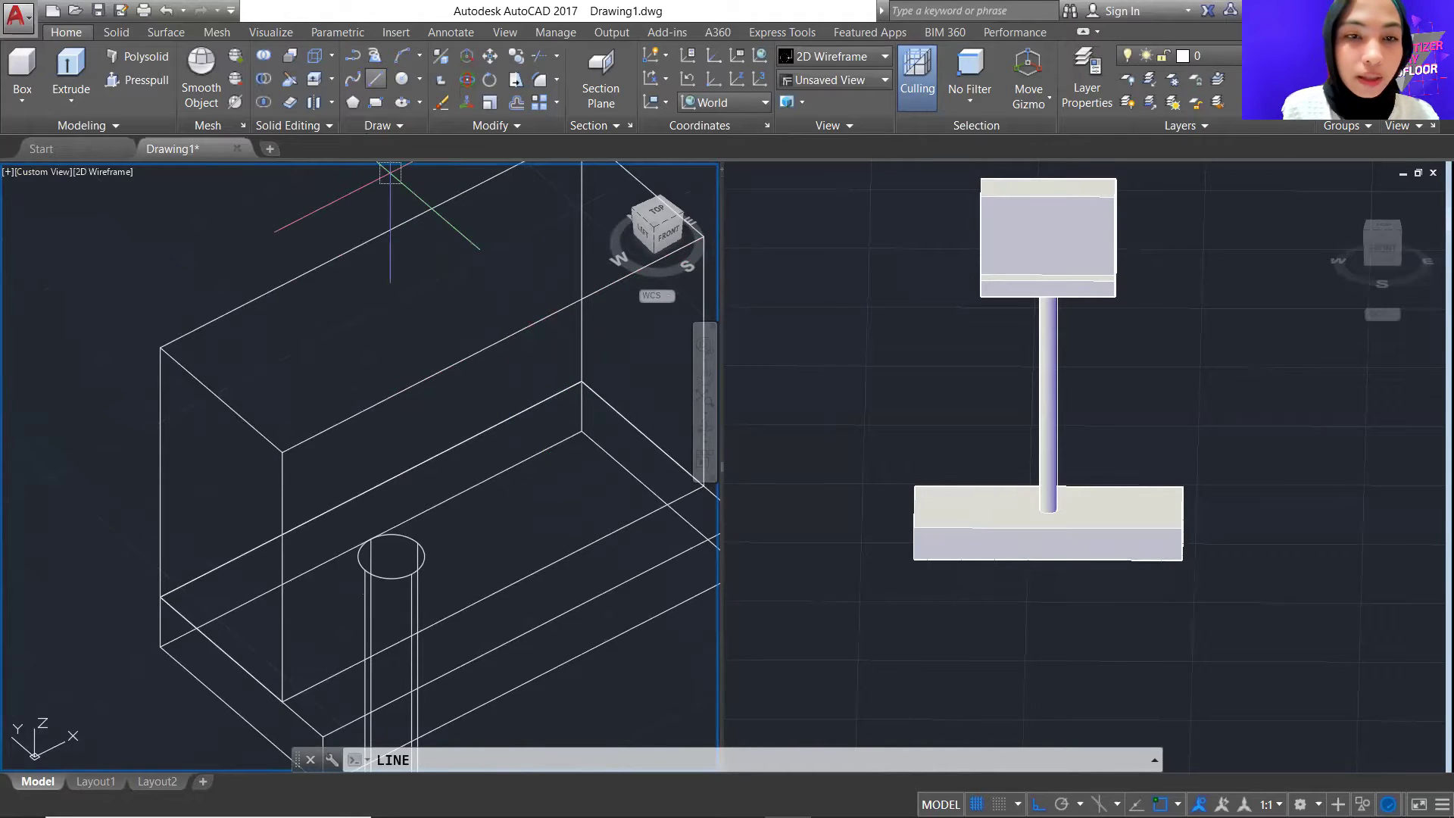
click(493, 346)
text(5)
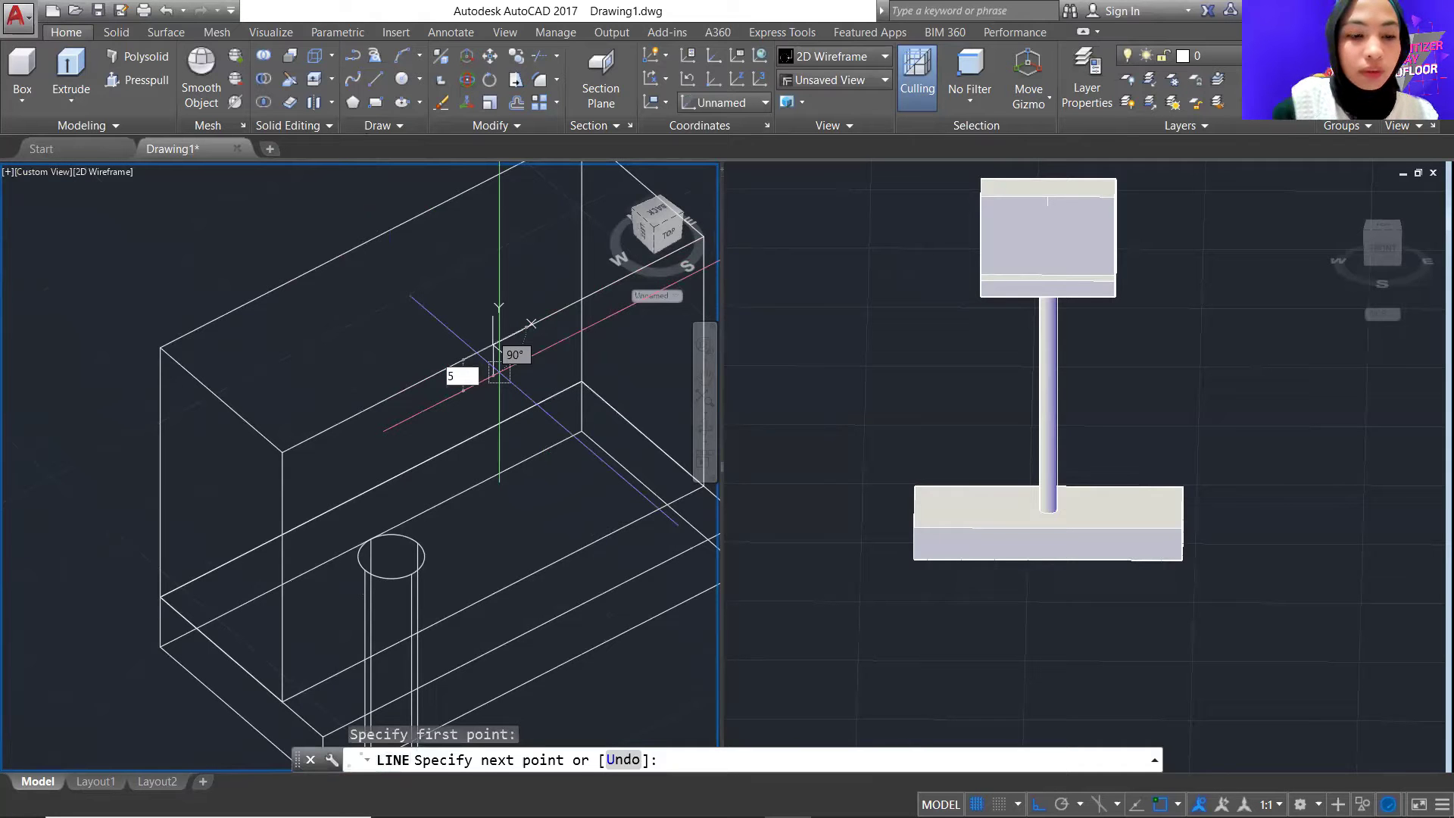
key(Return)
key(Escape)
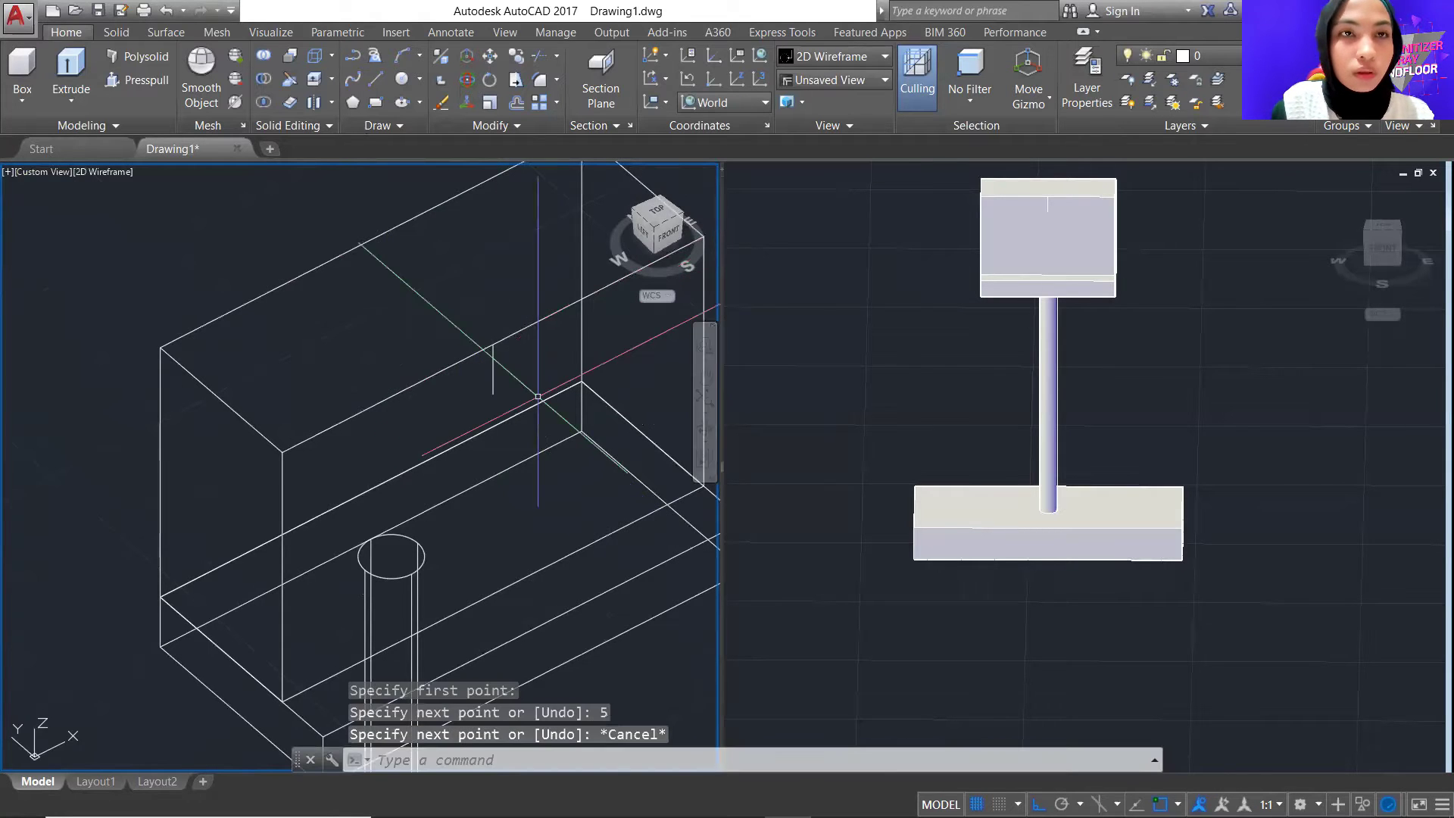
Draw a polyline around the helper line: 2.5 along the upper edge, 5 down, 5 back across, and up to the edge
click(353, 57)
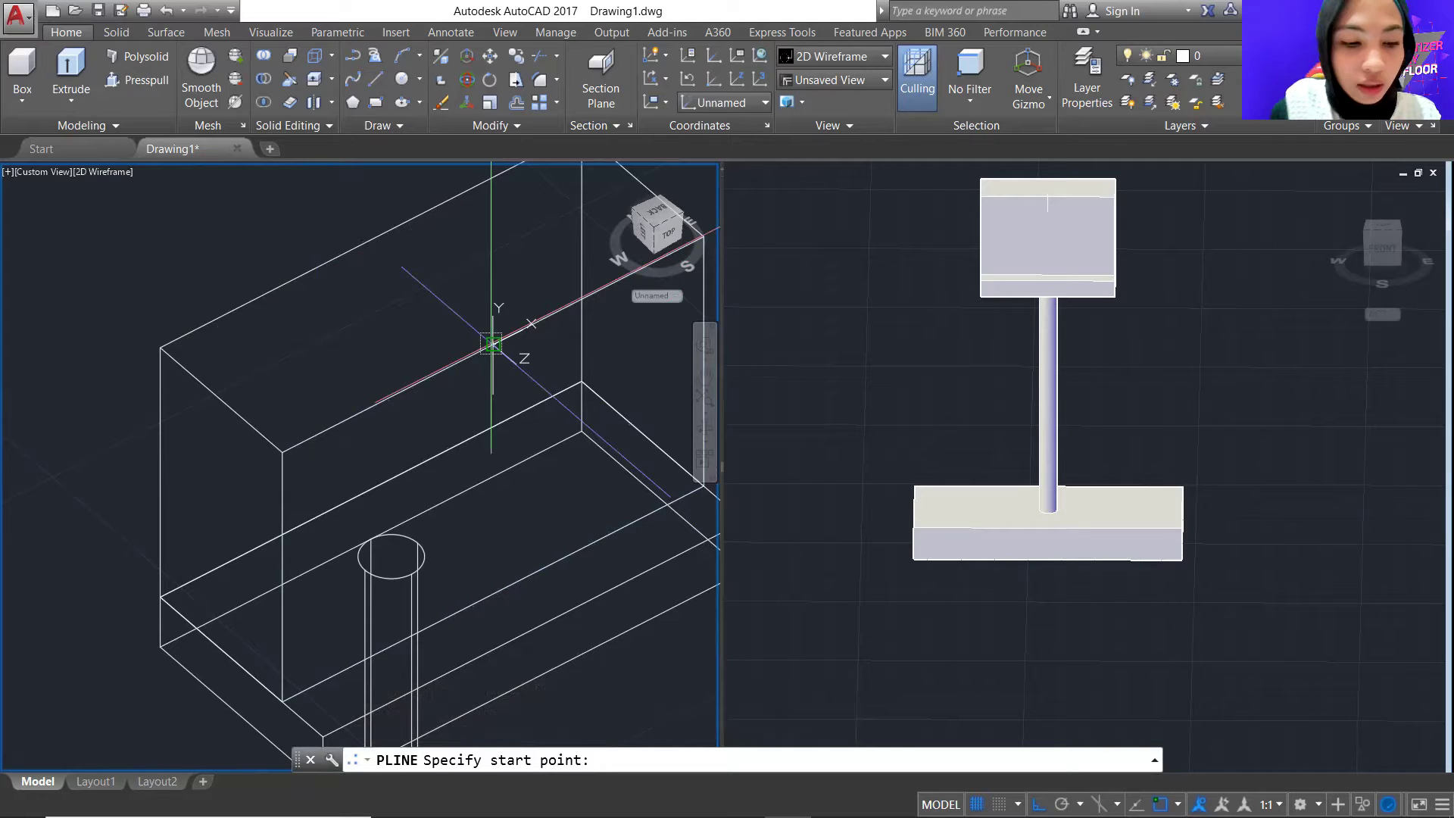
click(526, 326)
text(2.5)
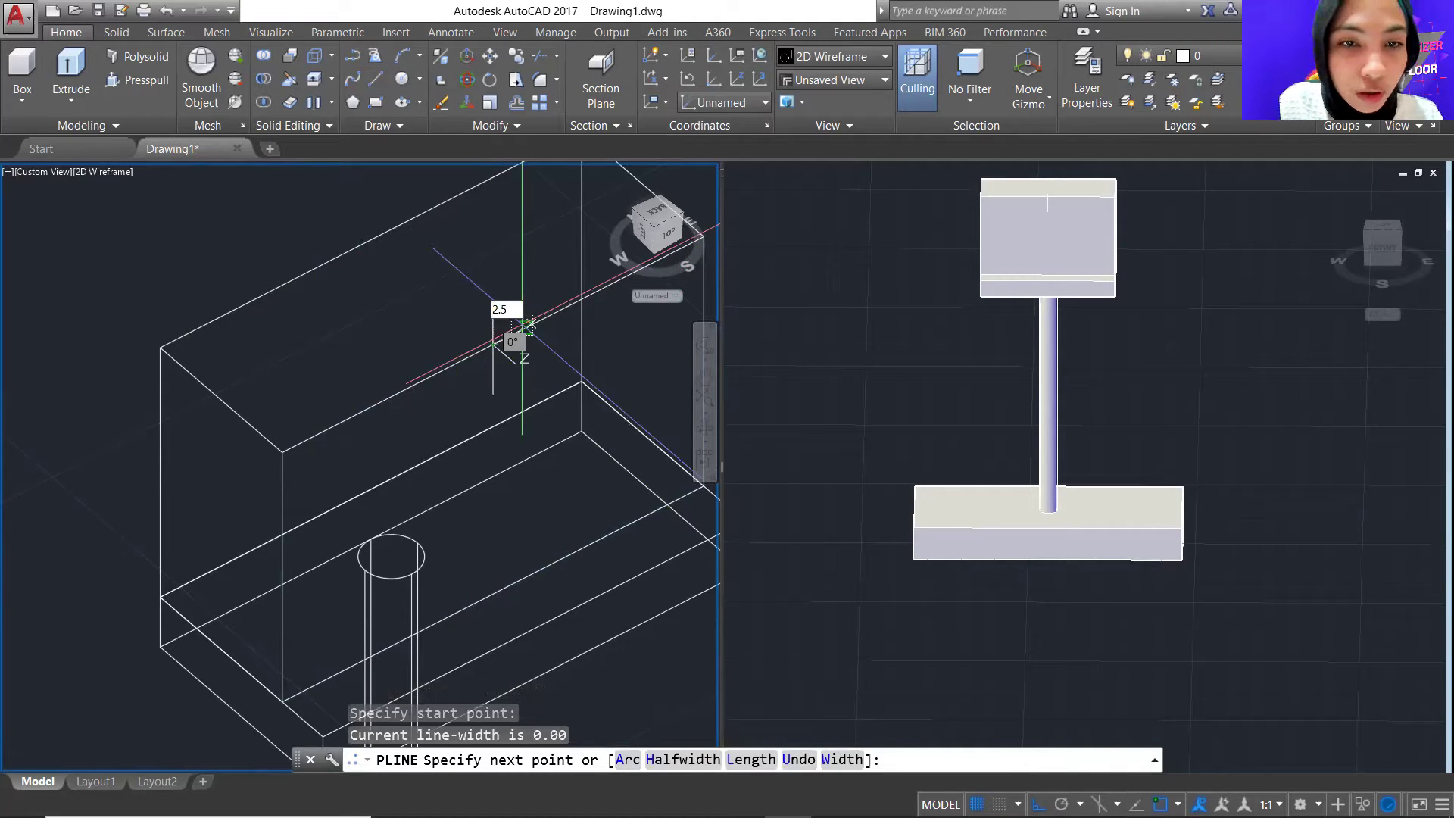
key(Return)
text(5)
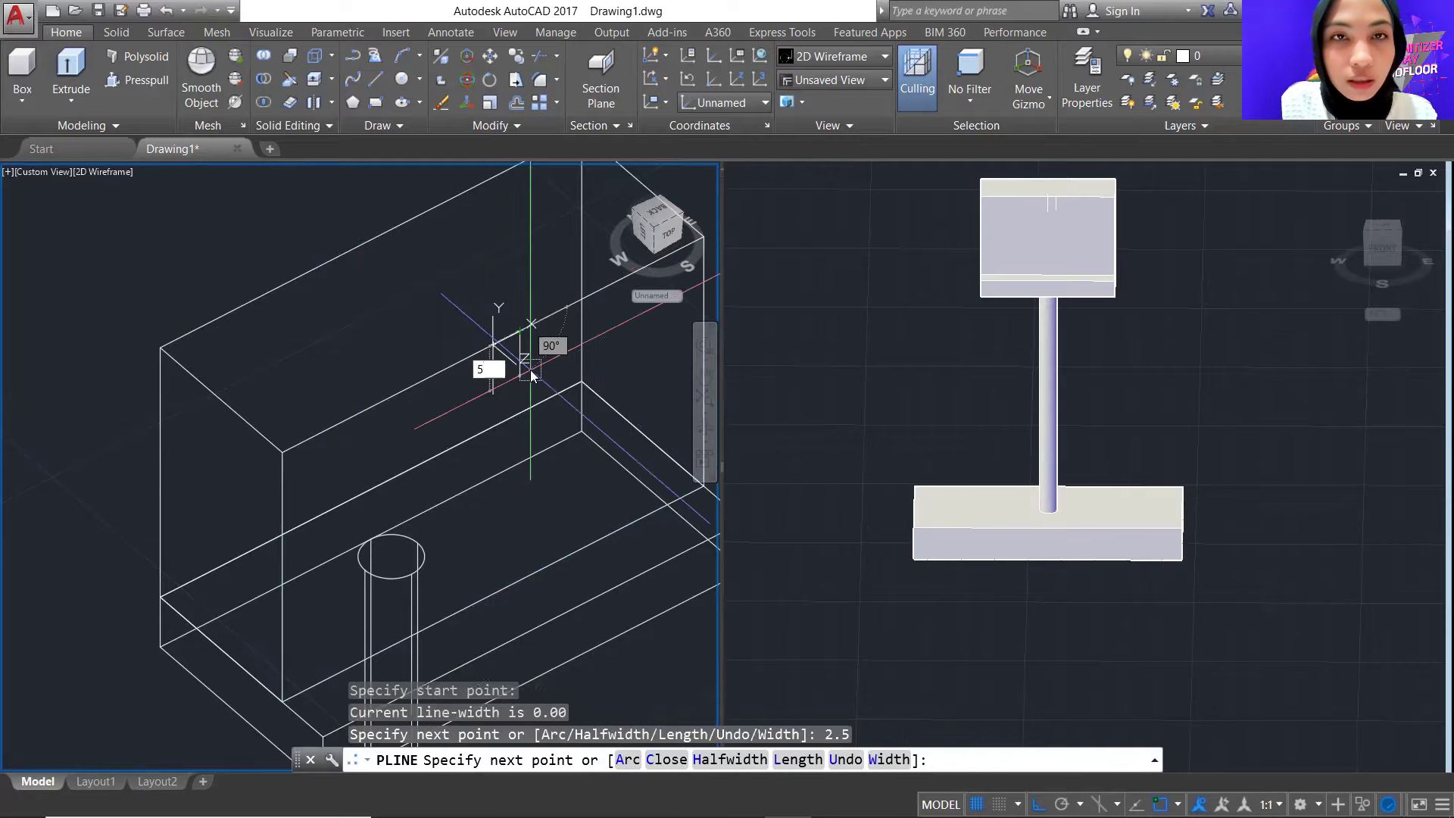
key(Return)
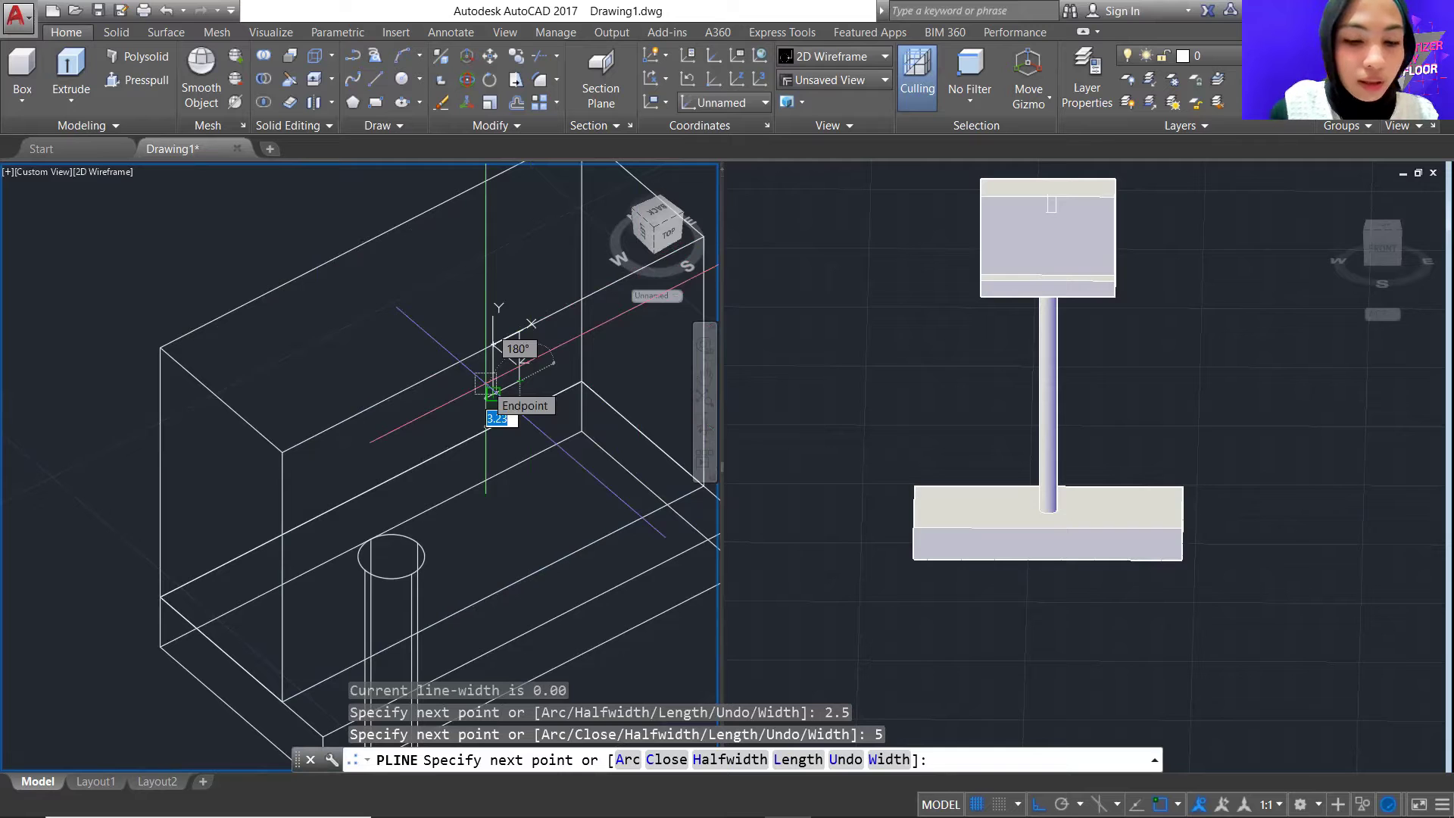
text(5)
key(Return)
click(466, 357)
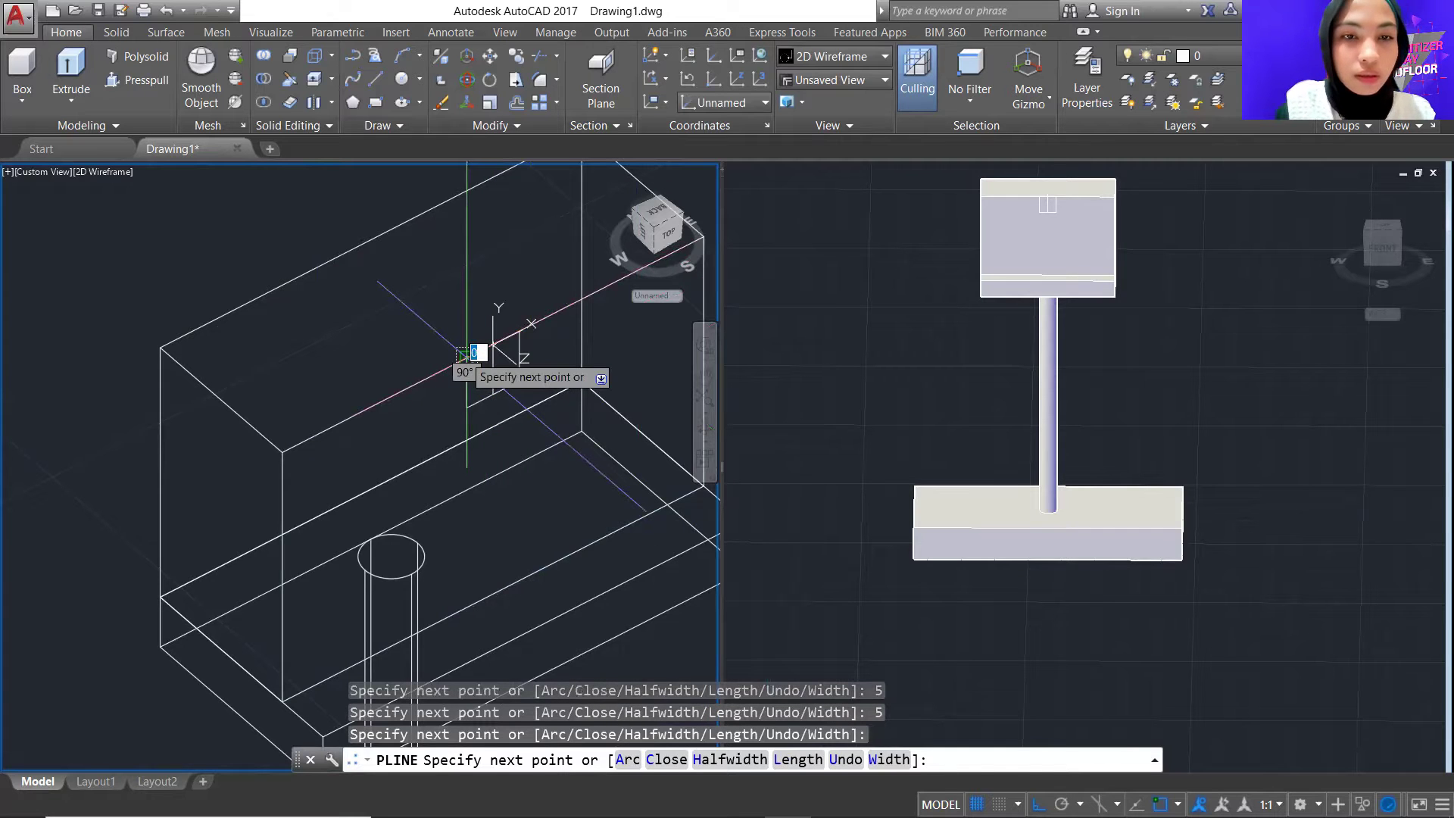
key(Escape)
Remove the vertical helper line and press-pull the small square on the upper box's front face into a block
click(519, 369)
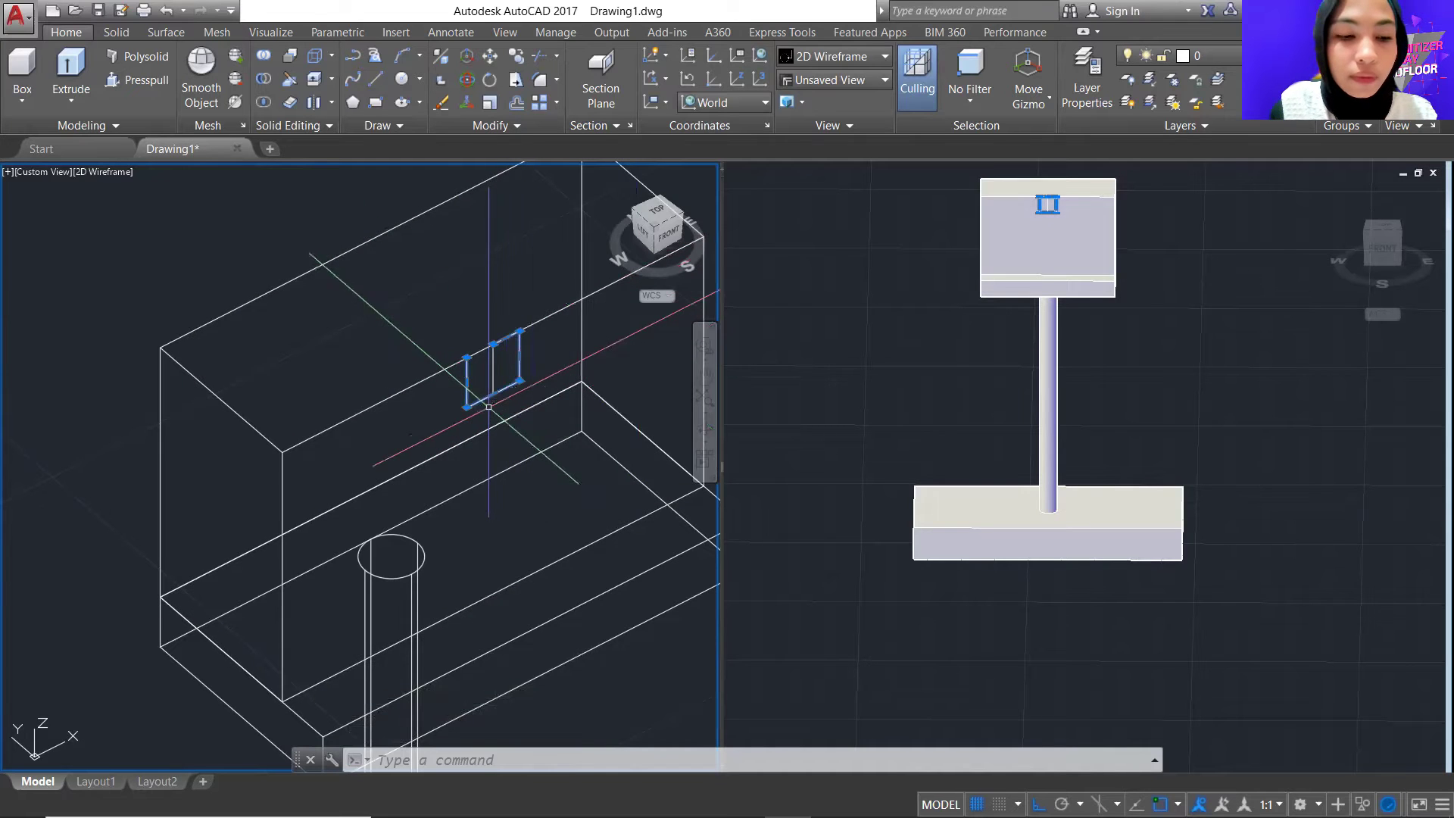
key(Escape)
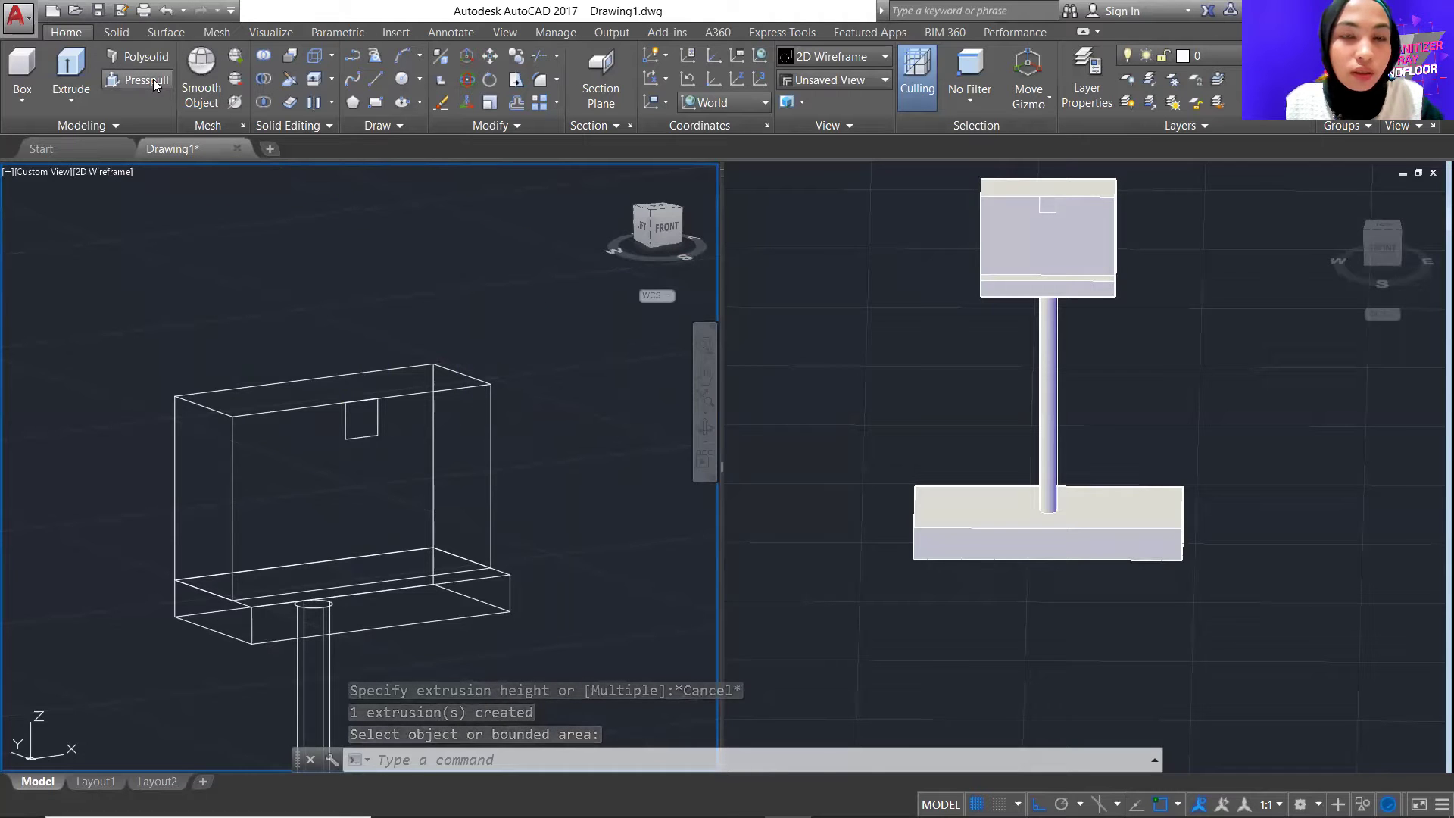
Undo the circle and the line drawn on the small block
key(ctrl+z)
key(ctrl+z)
key(ctrl+z)
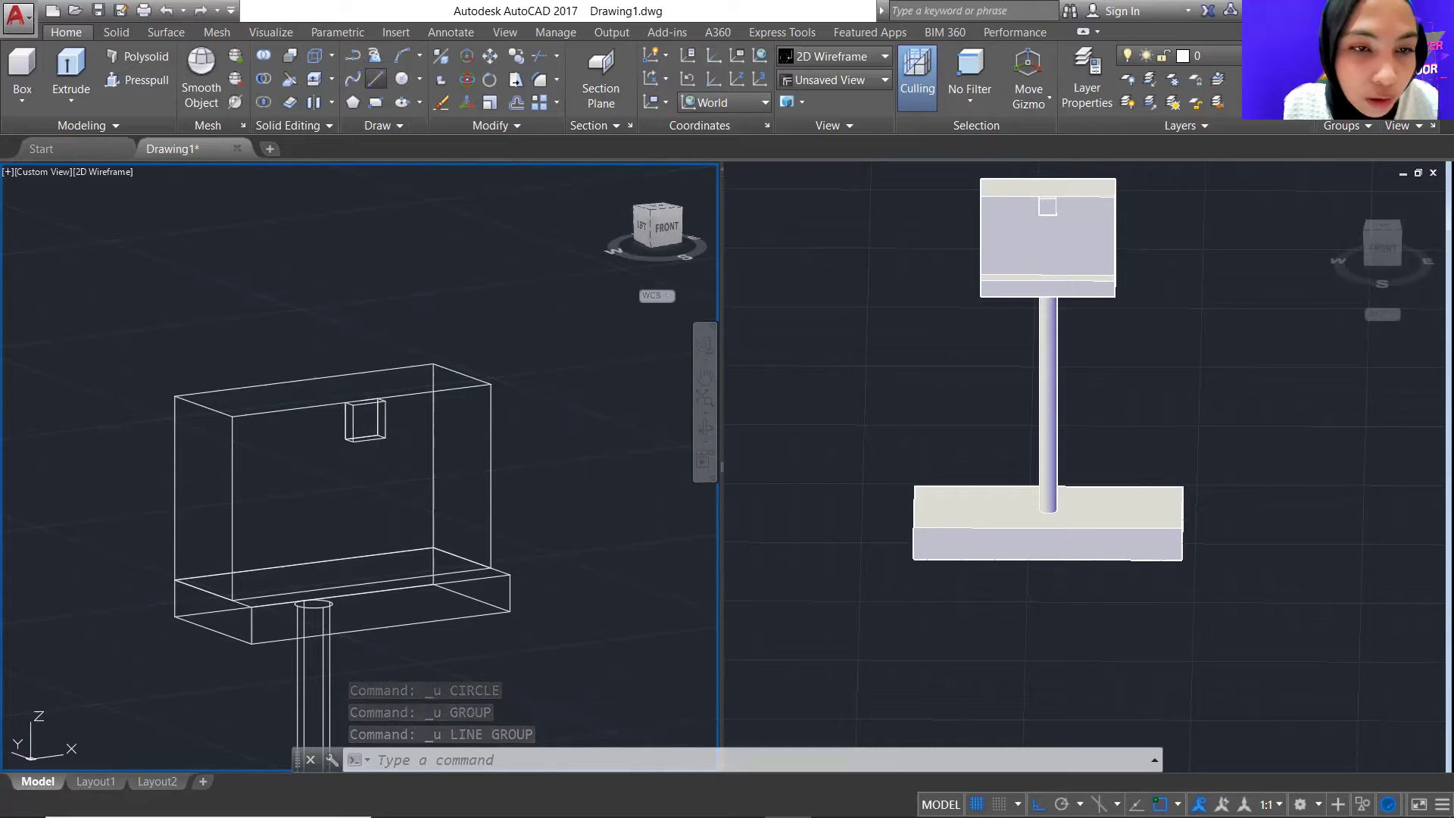
Draw a 2.5-unit line straight down from the midpoint of the small block's upper front edge
click(374, 79)
click(369, 404)
text(2.5)
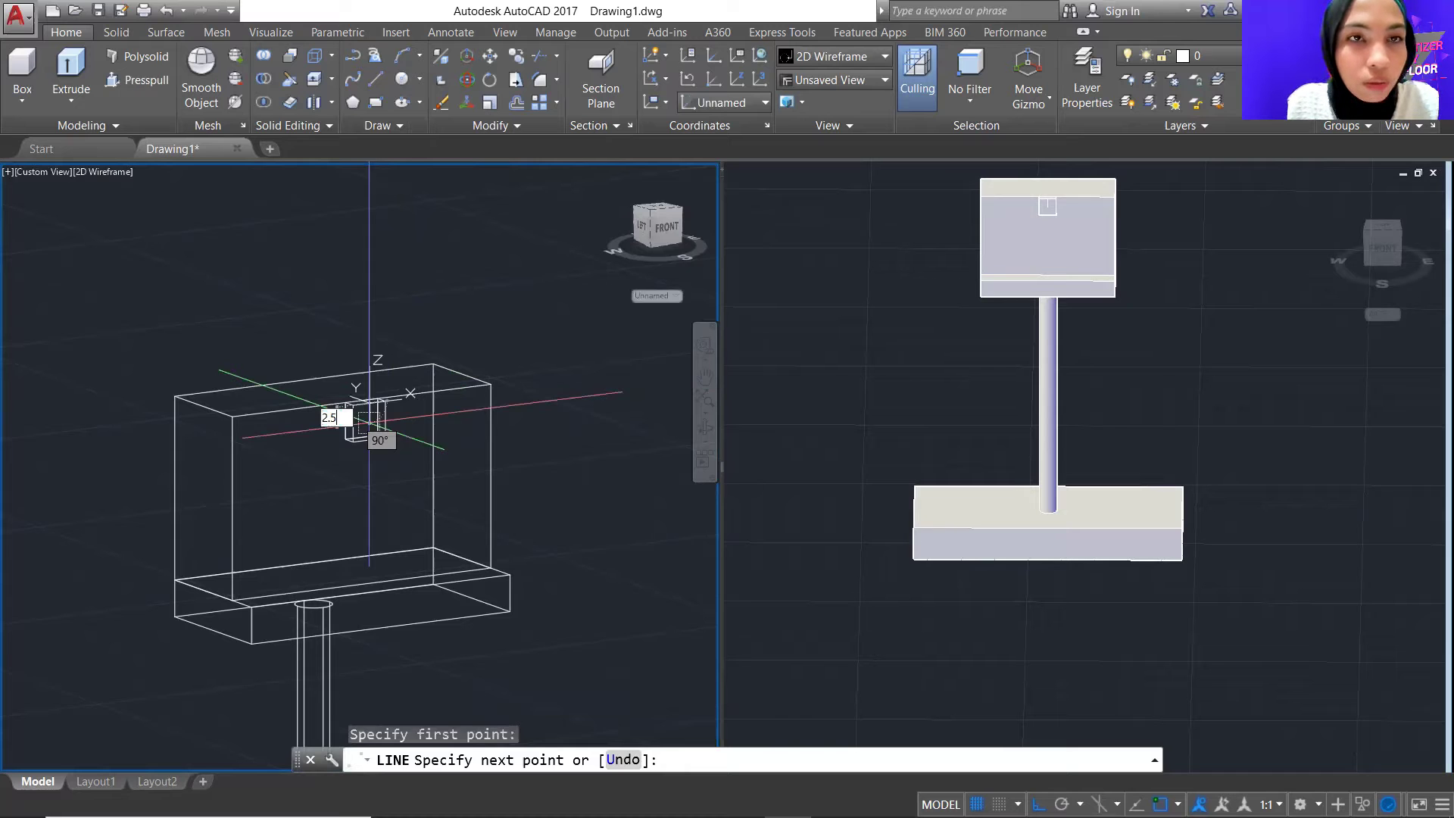
key(Return)
key(Escape)
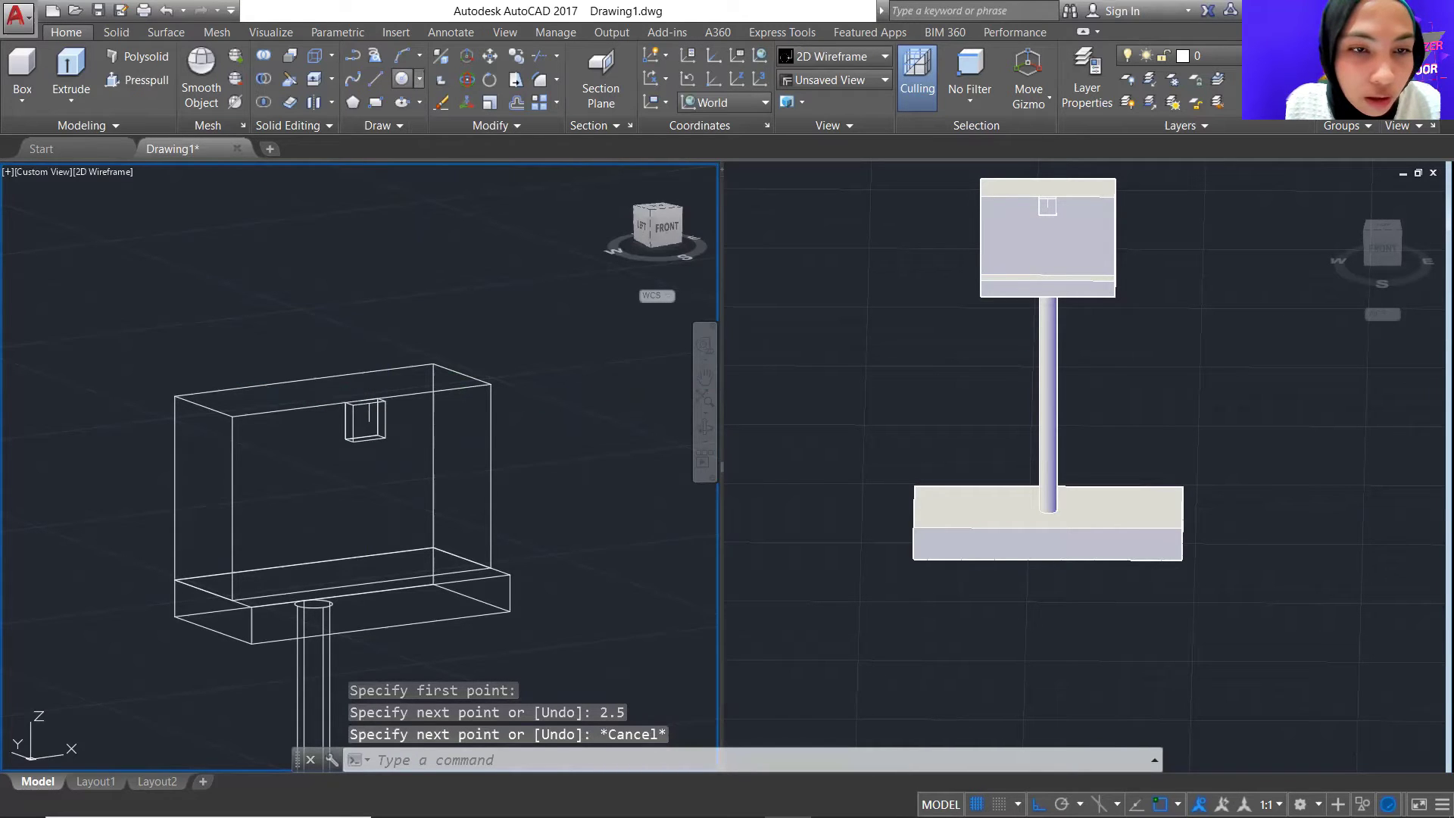
Draw a circle of diameter 2 centred on the lower end of the helper line on the small block's front face
click(401, 79)
click(369, 422)
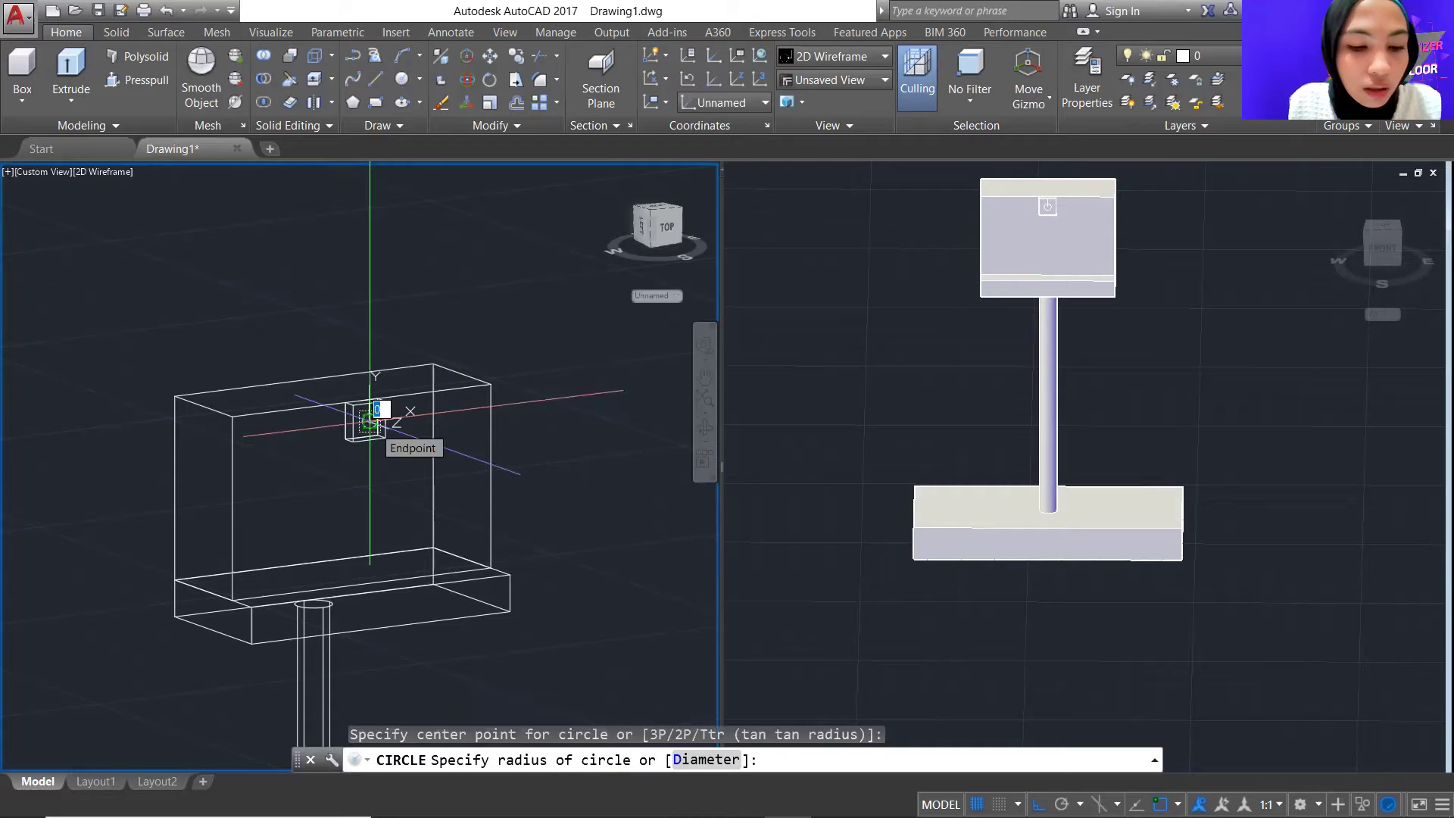
text(d)
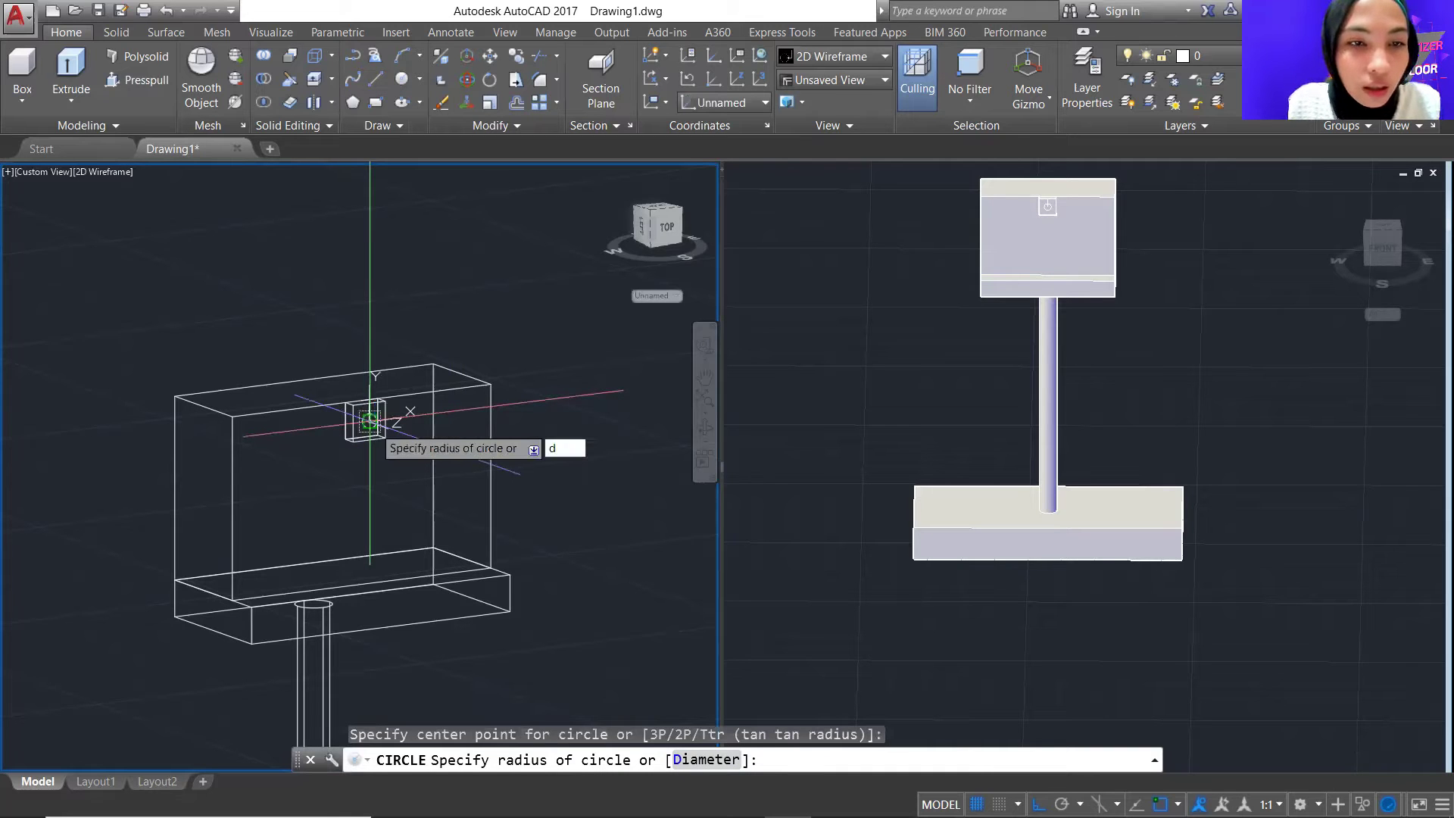
key(Return)
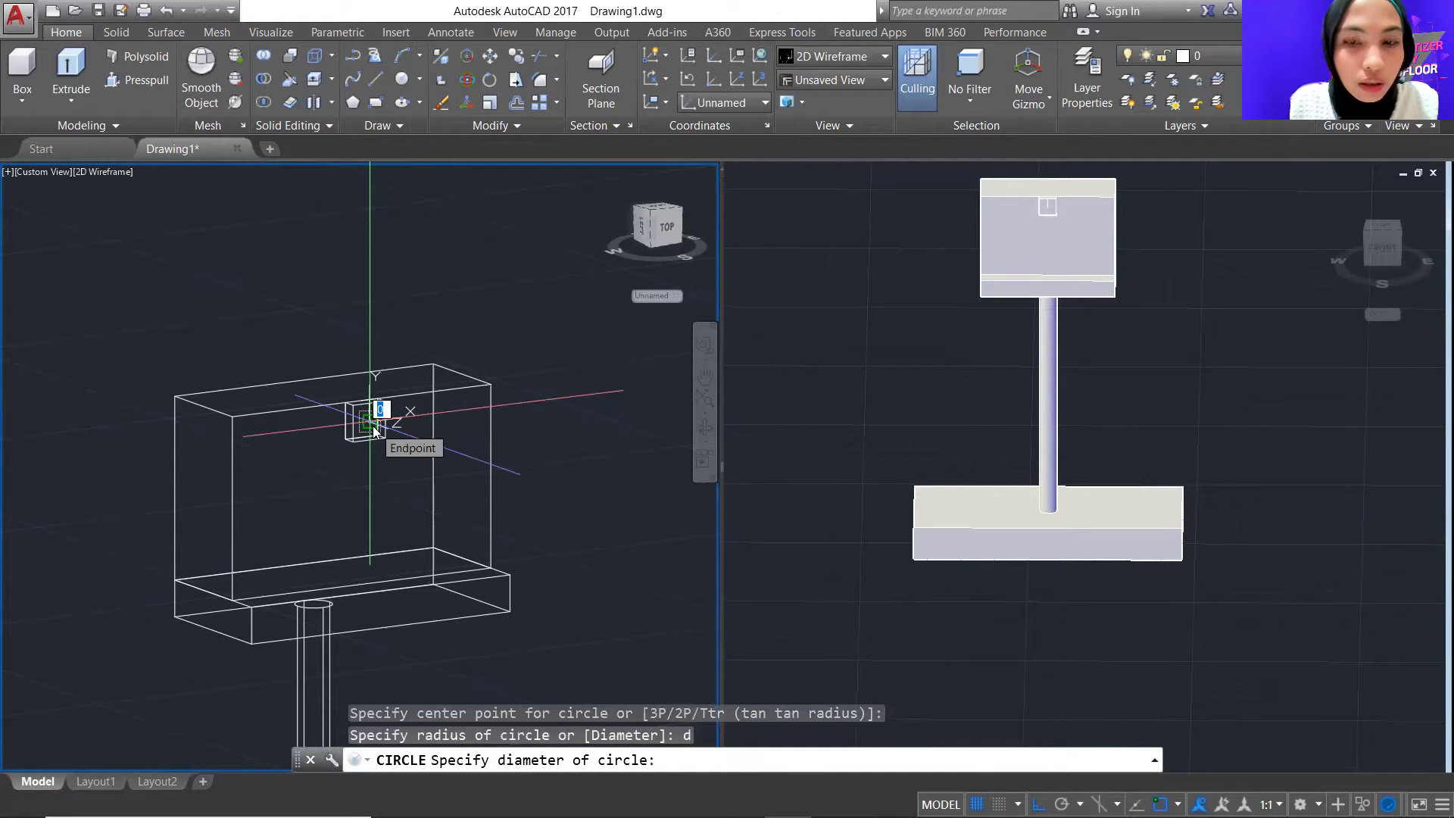
text(2)
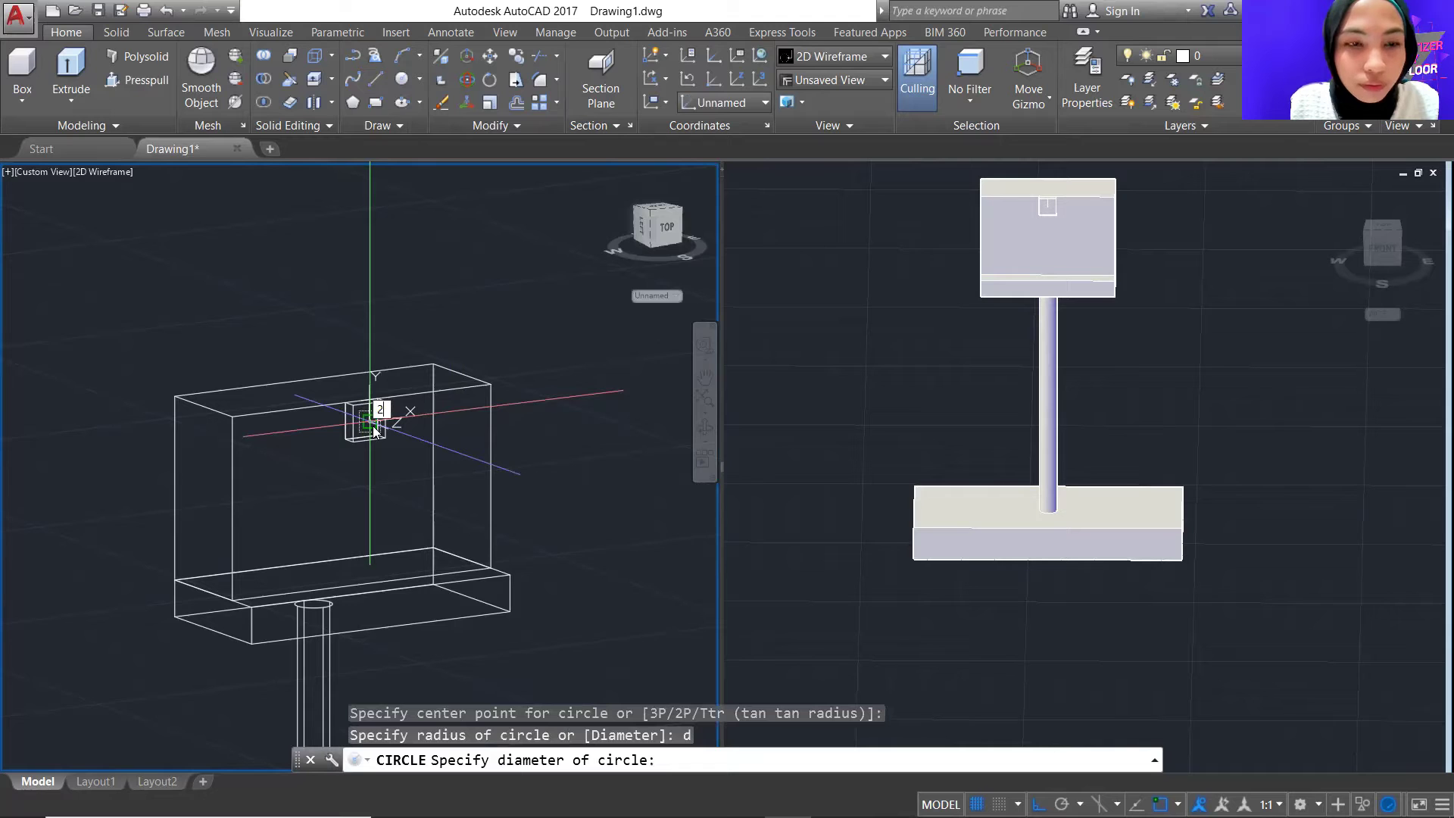
key(Return)
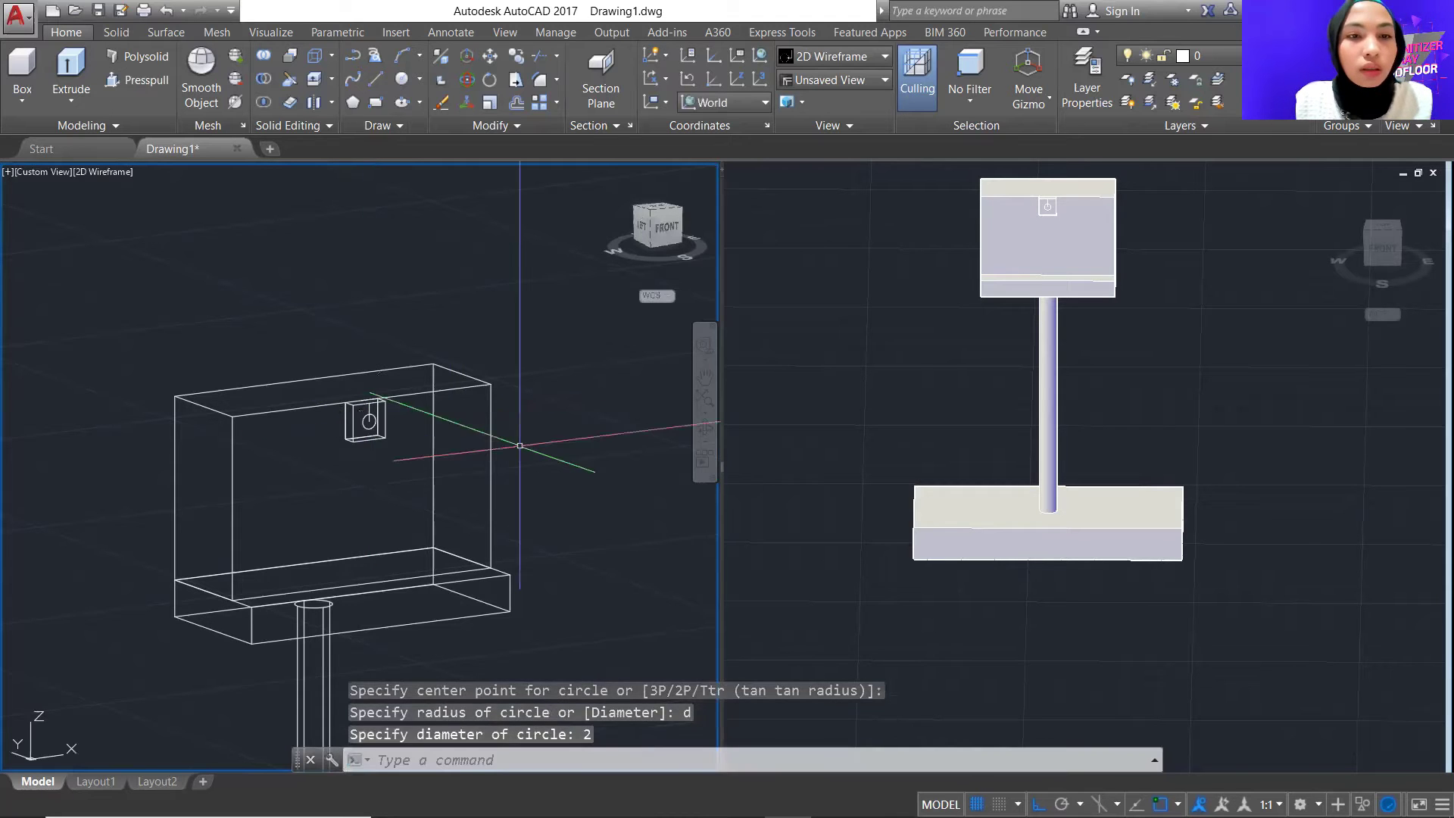
key(Escape)
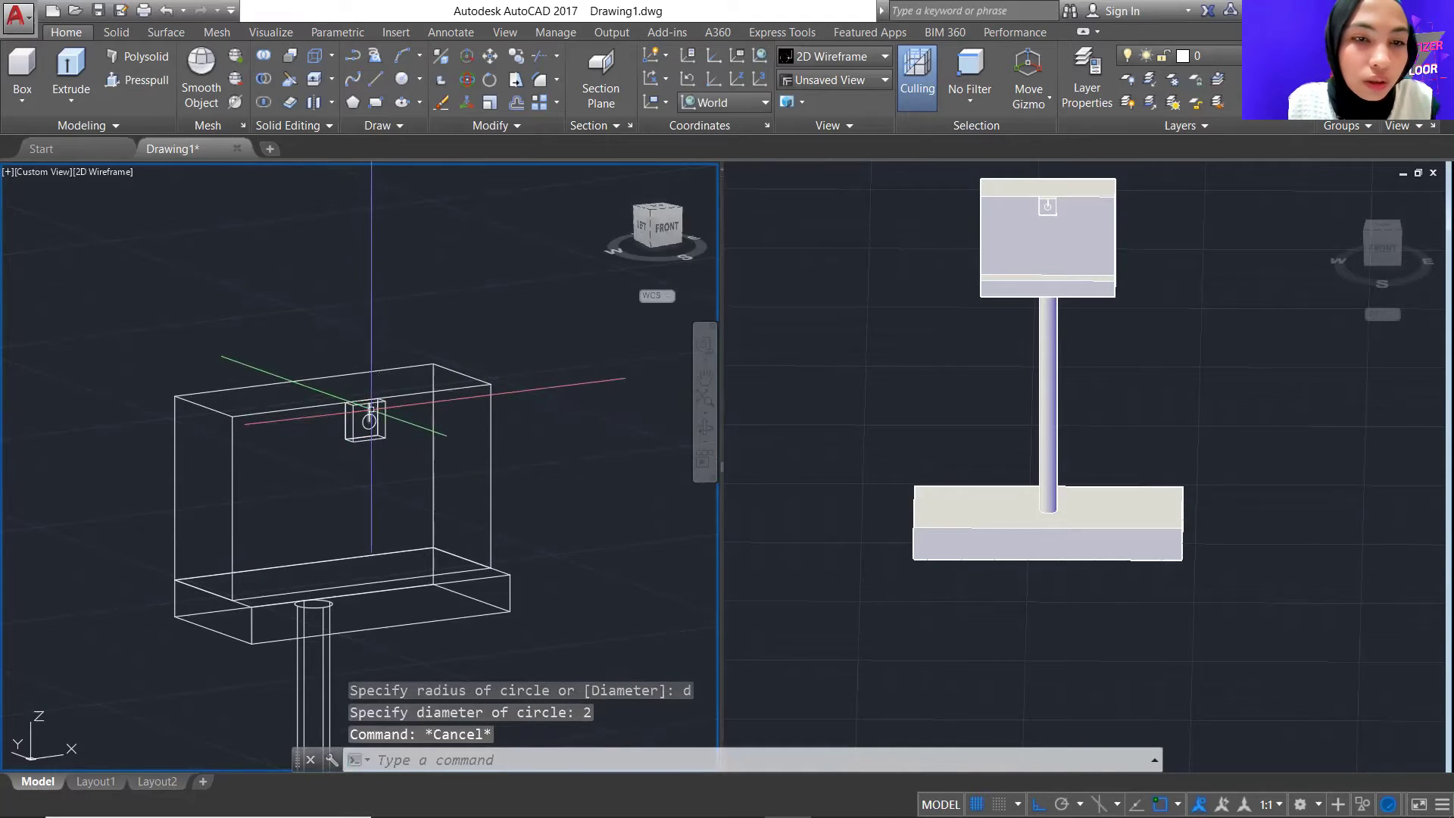
Delete the helper line on the small block and extrude the circle 2.5 units
click(369, 413)
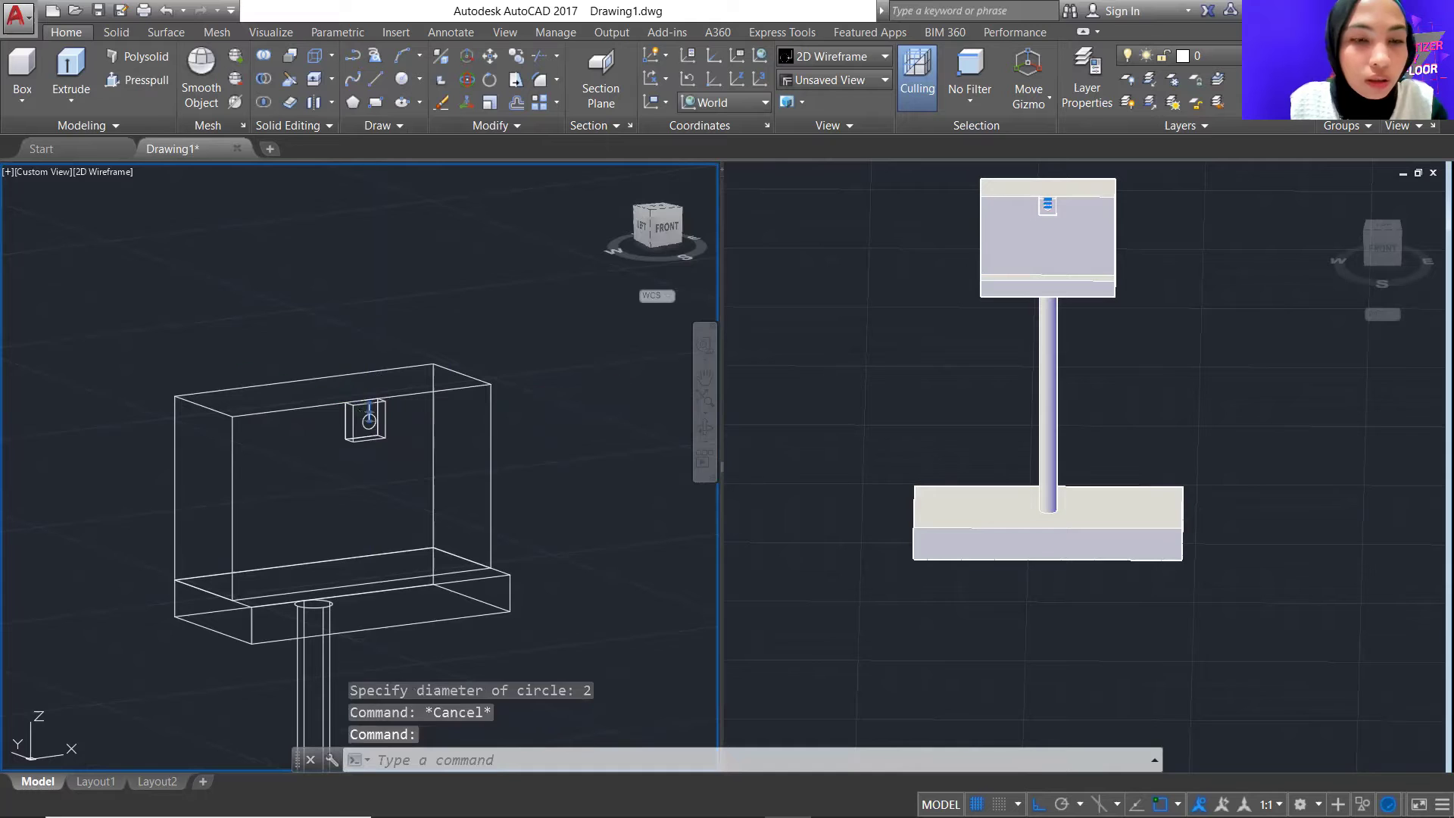
key(Delete)
click(71, 75)
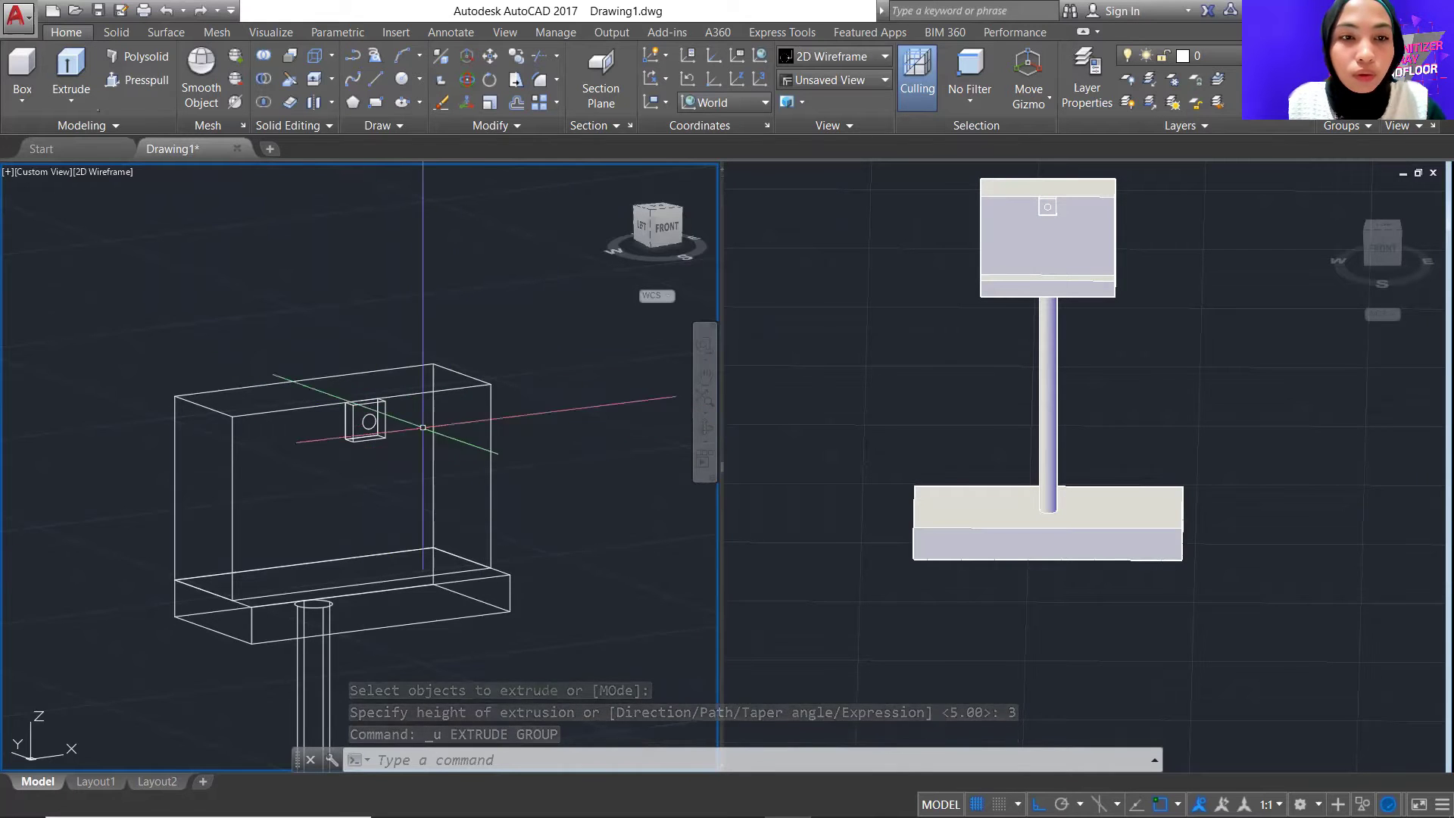
click(71, 76)
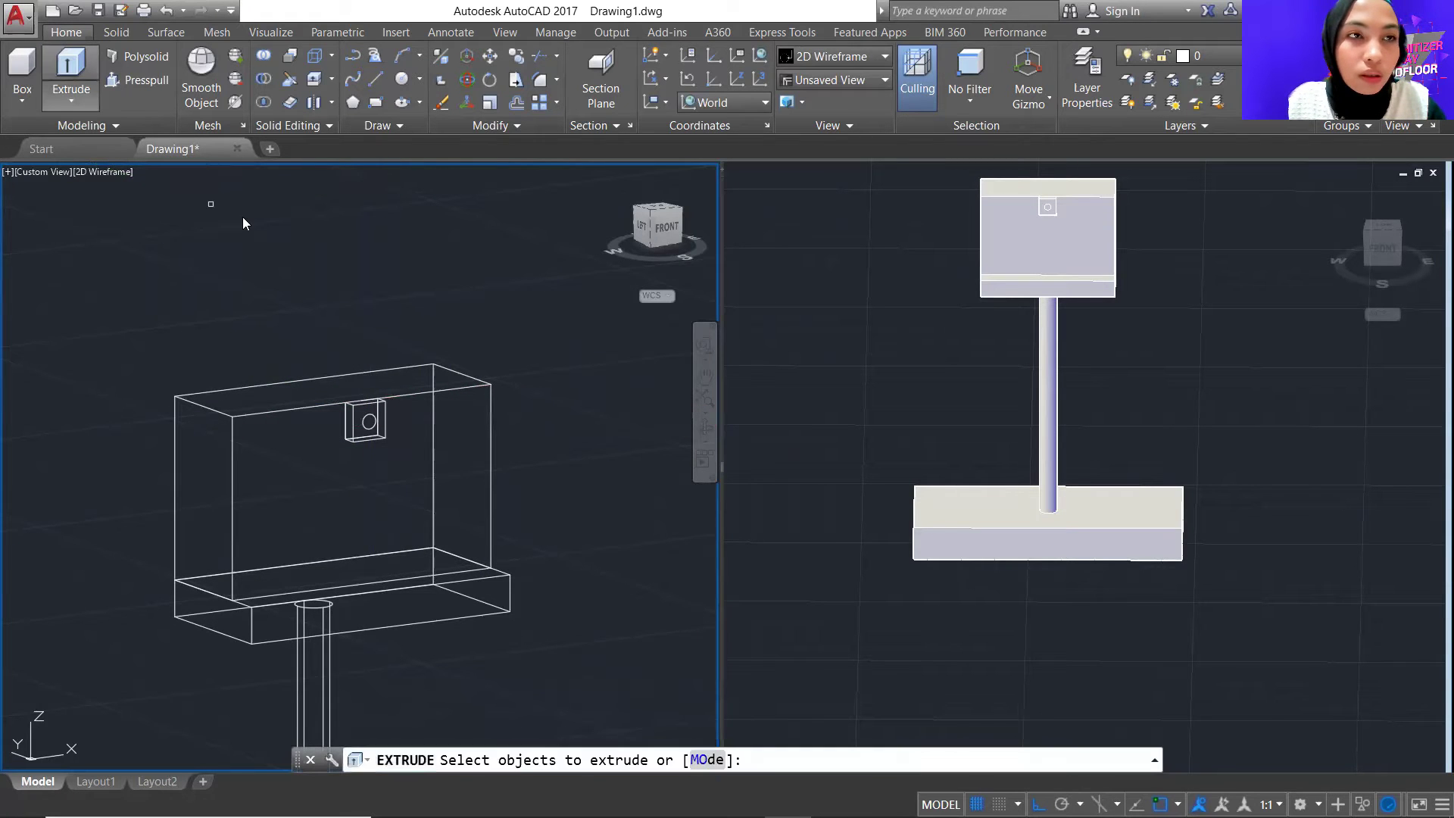
click(369, 421)
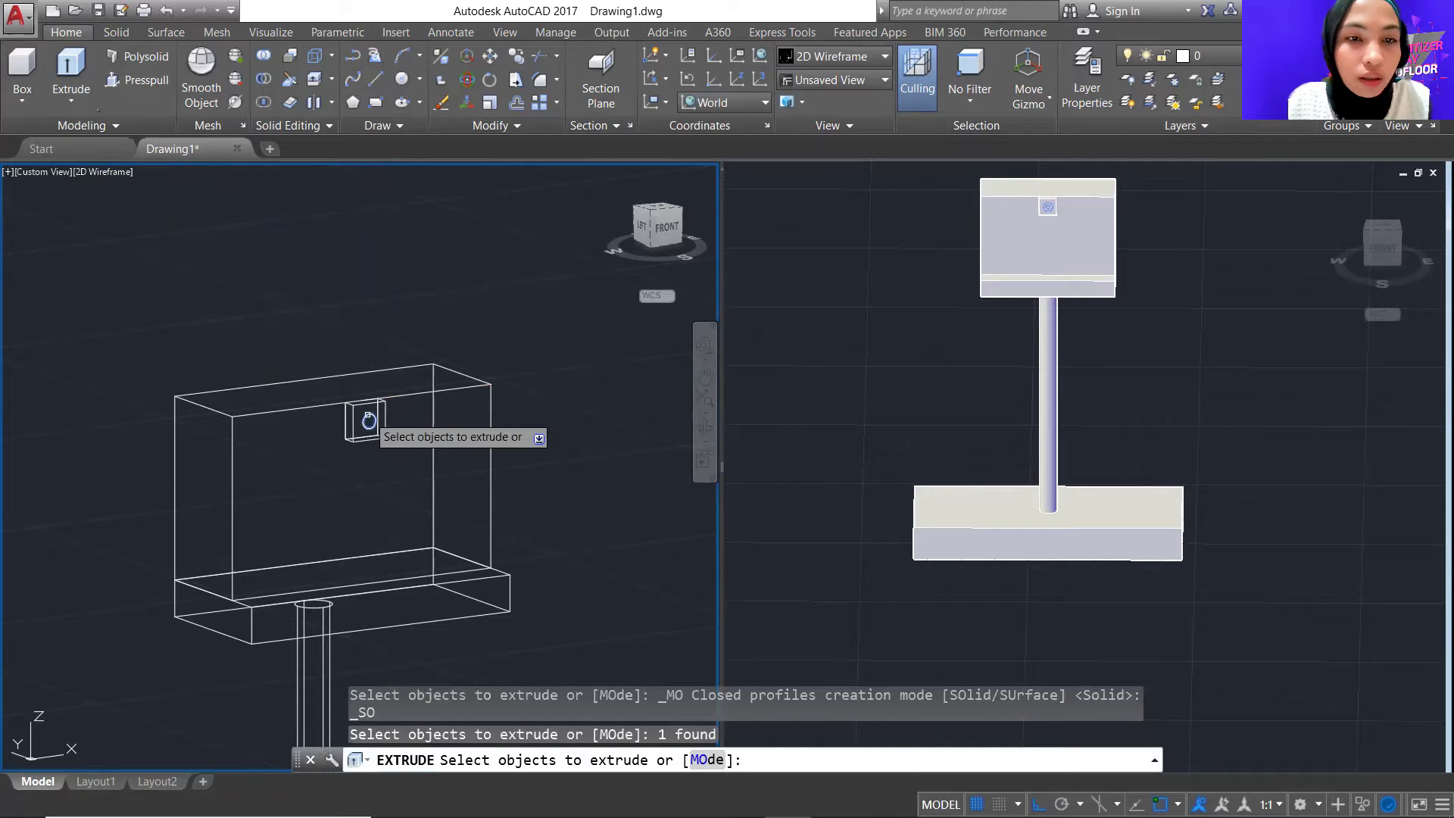
key(Return)
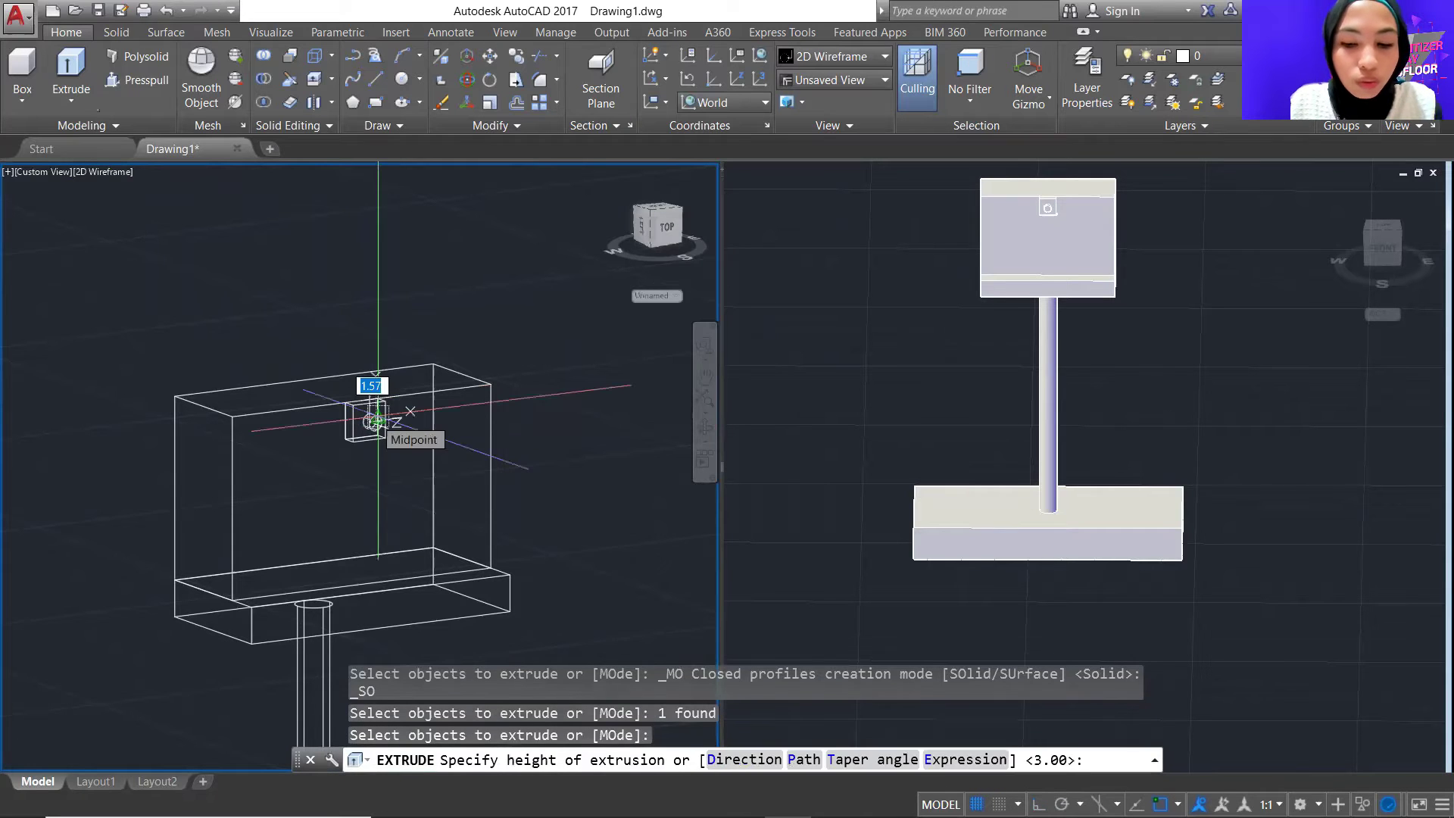
text(2.5)
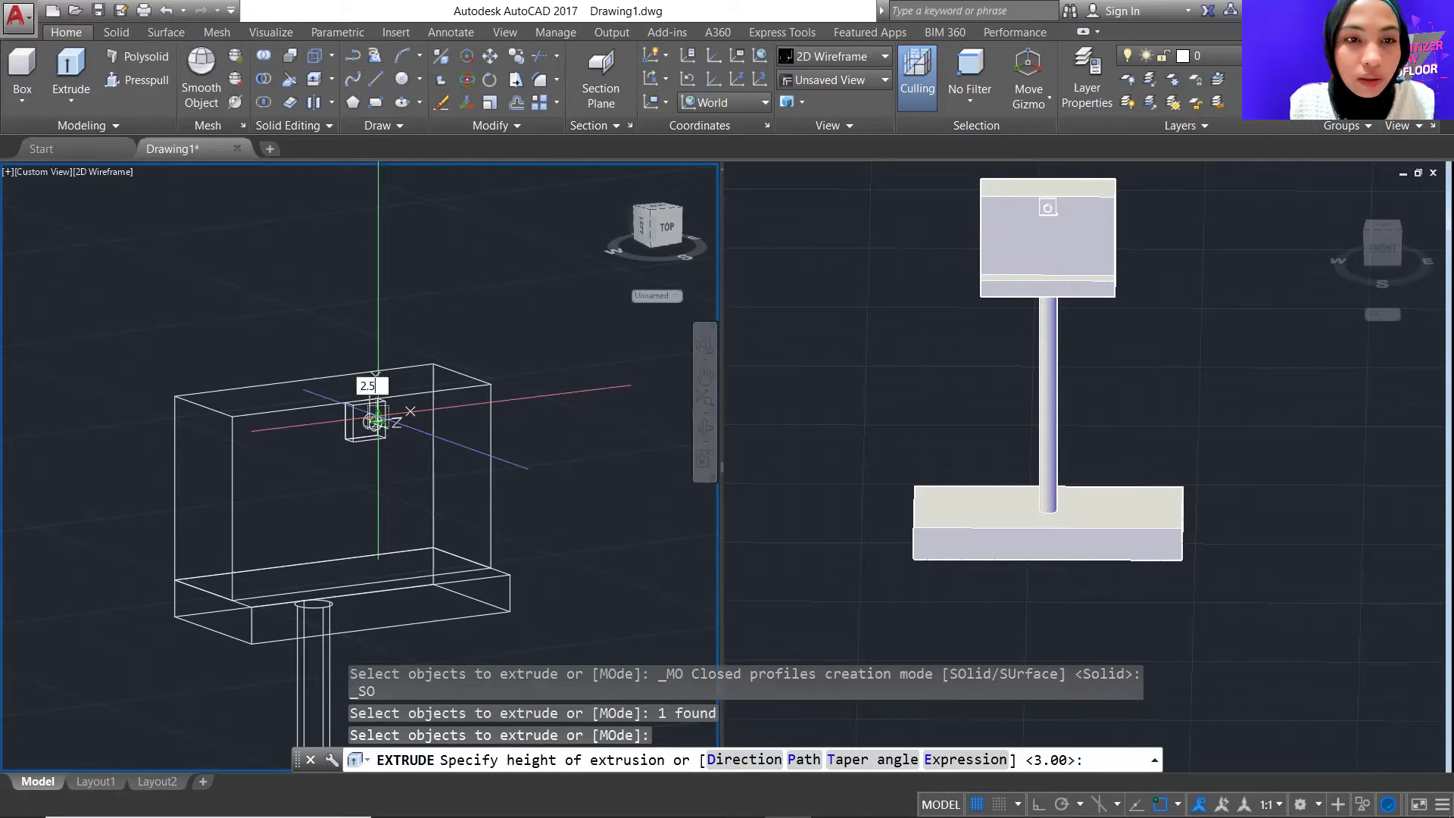
key(Return)
key(Escape)
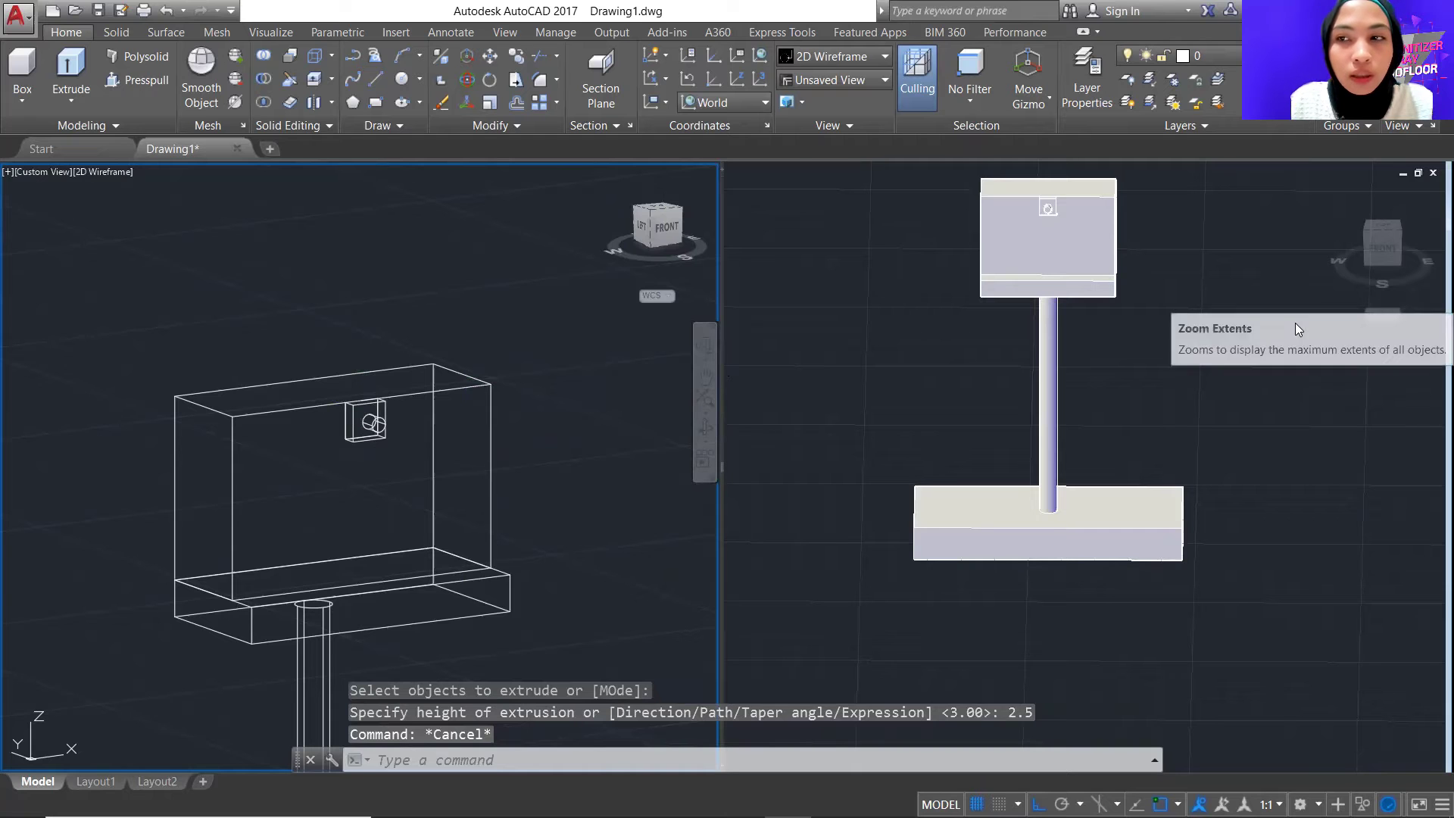
Create a separate box in empty space beside the model, 50 by 20 at the base and 45 high
click(1294, 323)
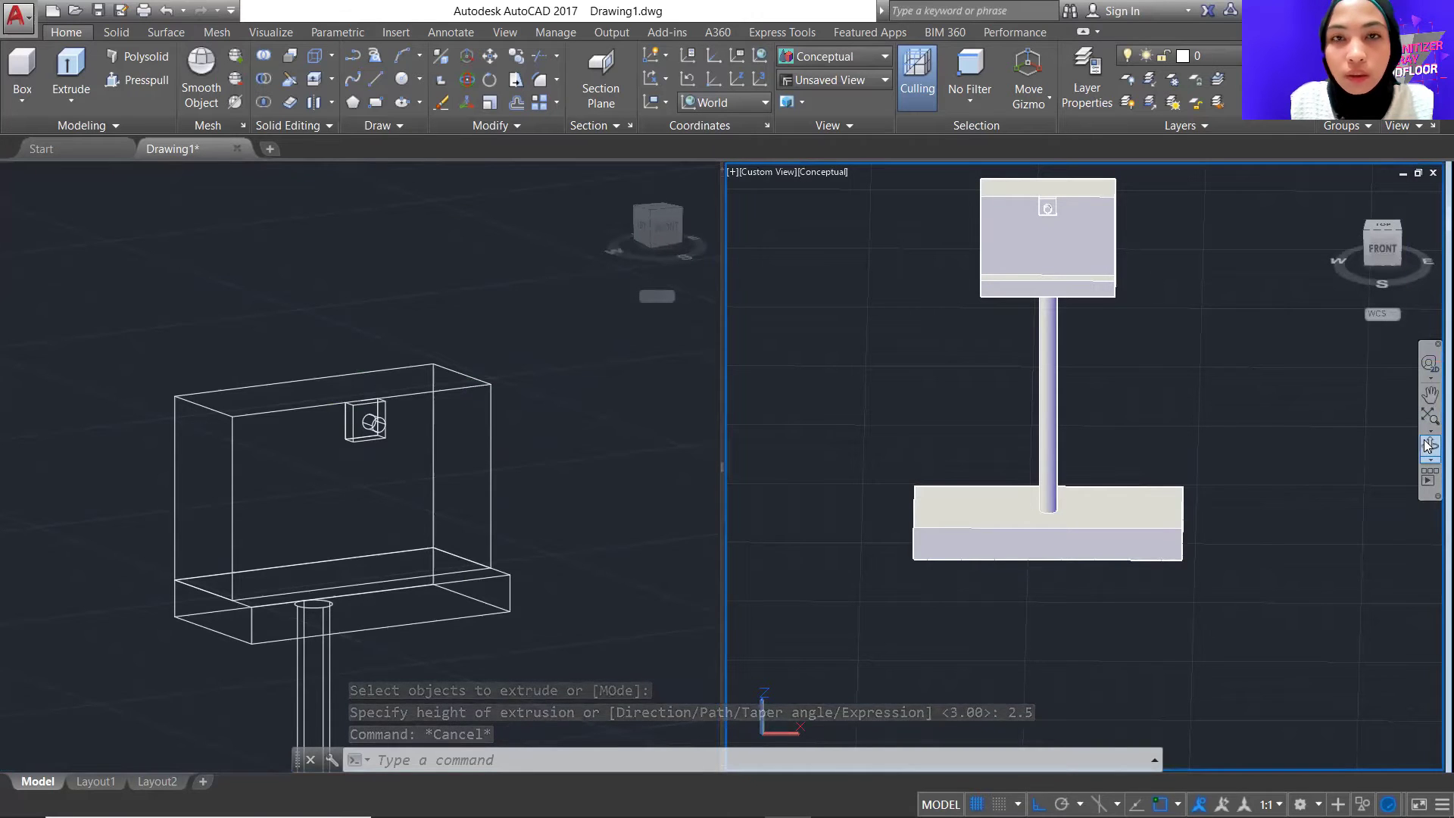
click(1426, 445)
drag(1220, 406, 1324, 384)
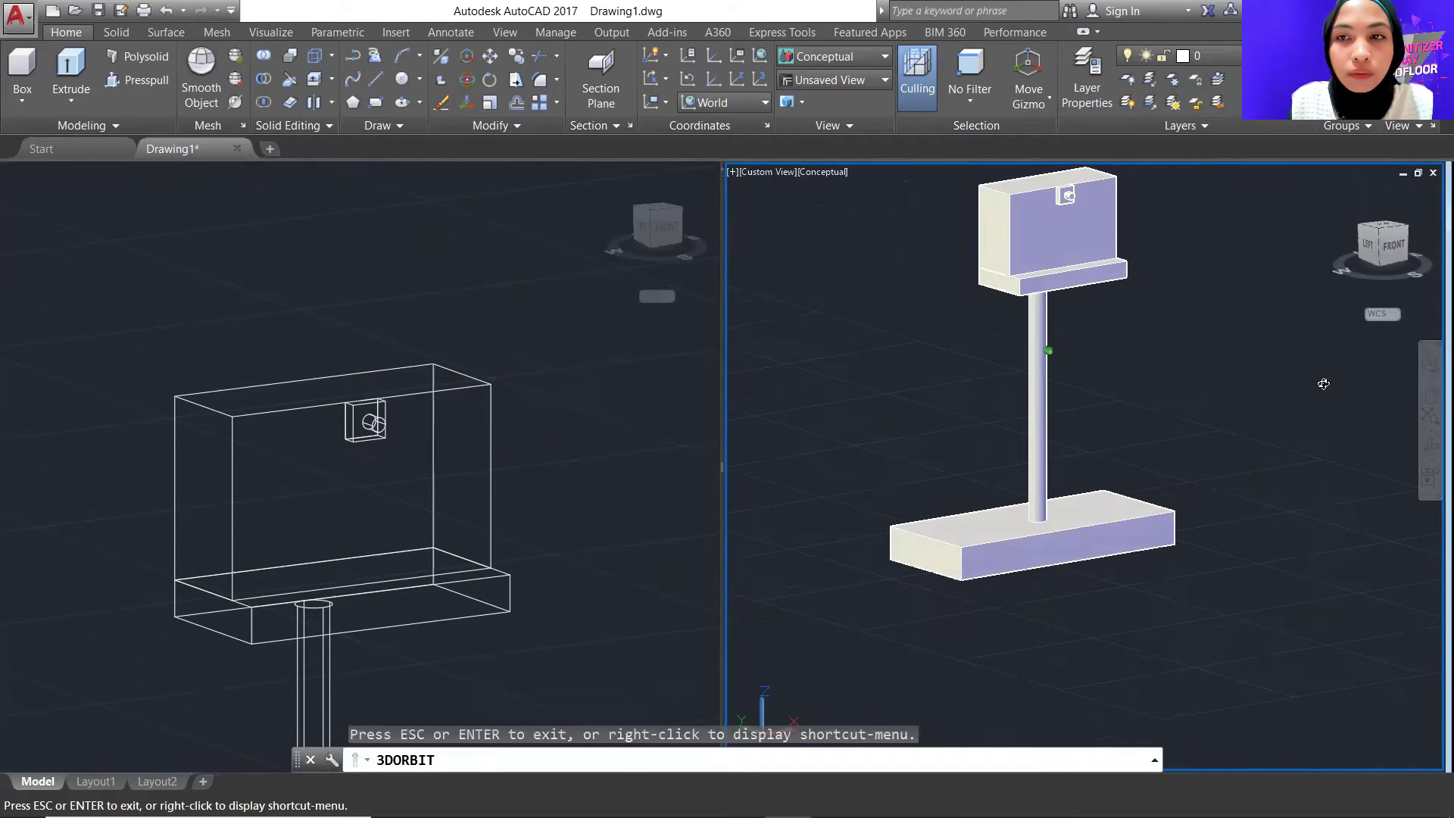
key(Escape)
click(498, 416)
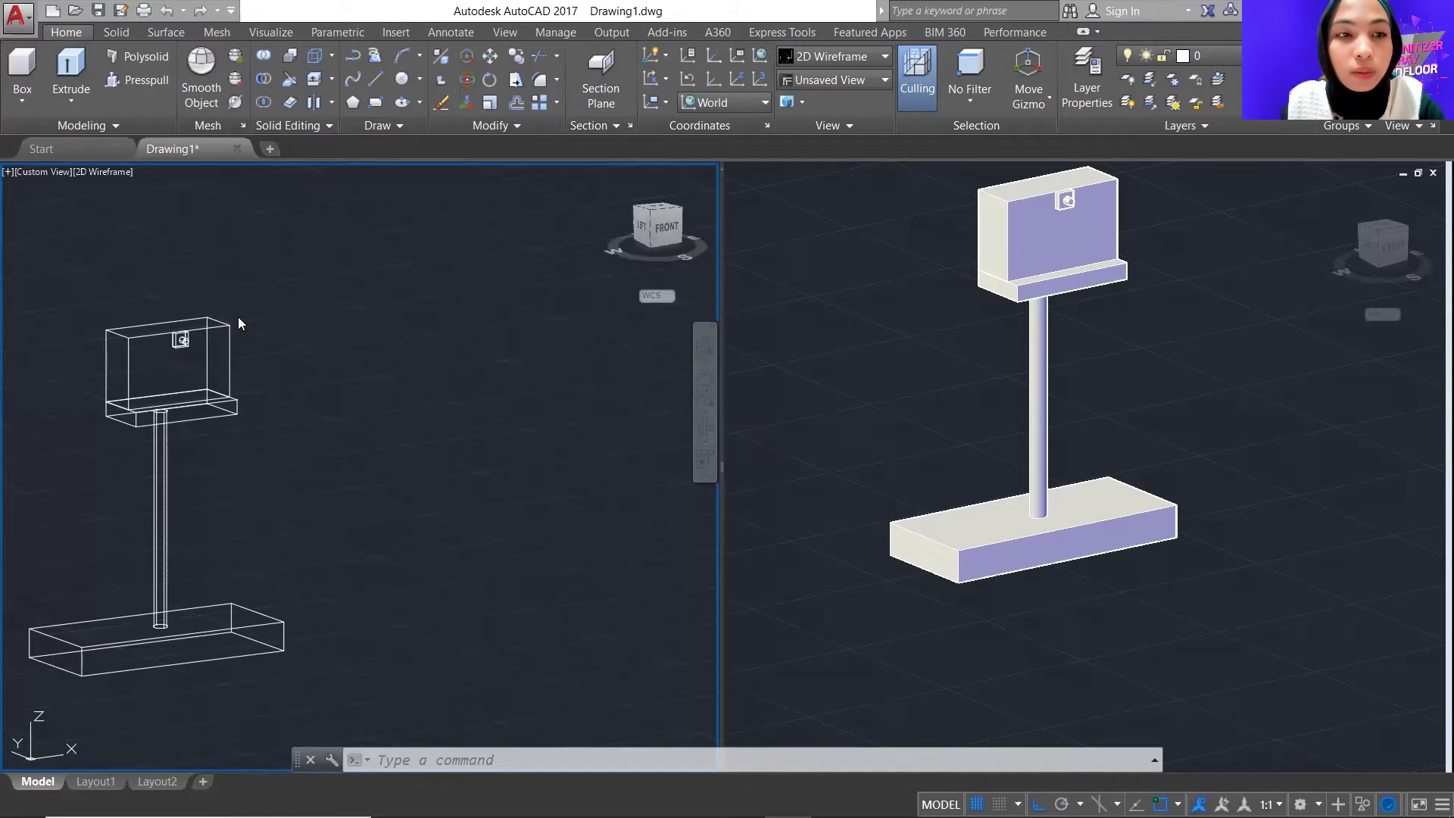
scroll(353, 392, down, 2)
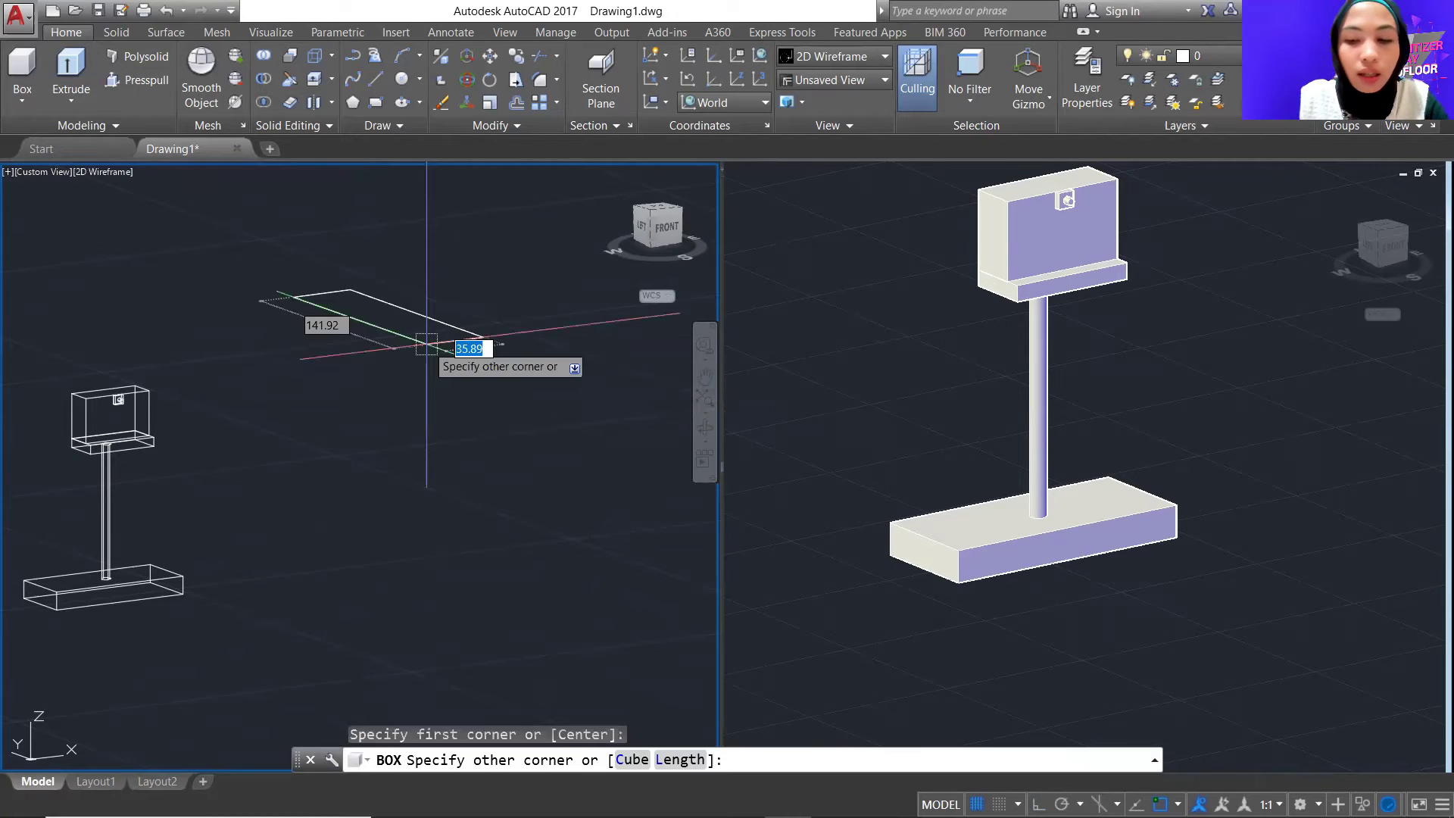
text(@)
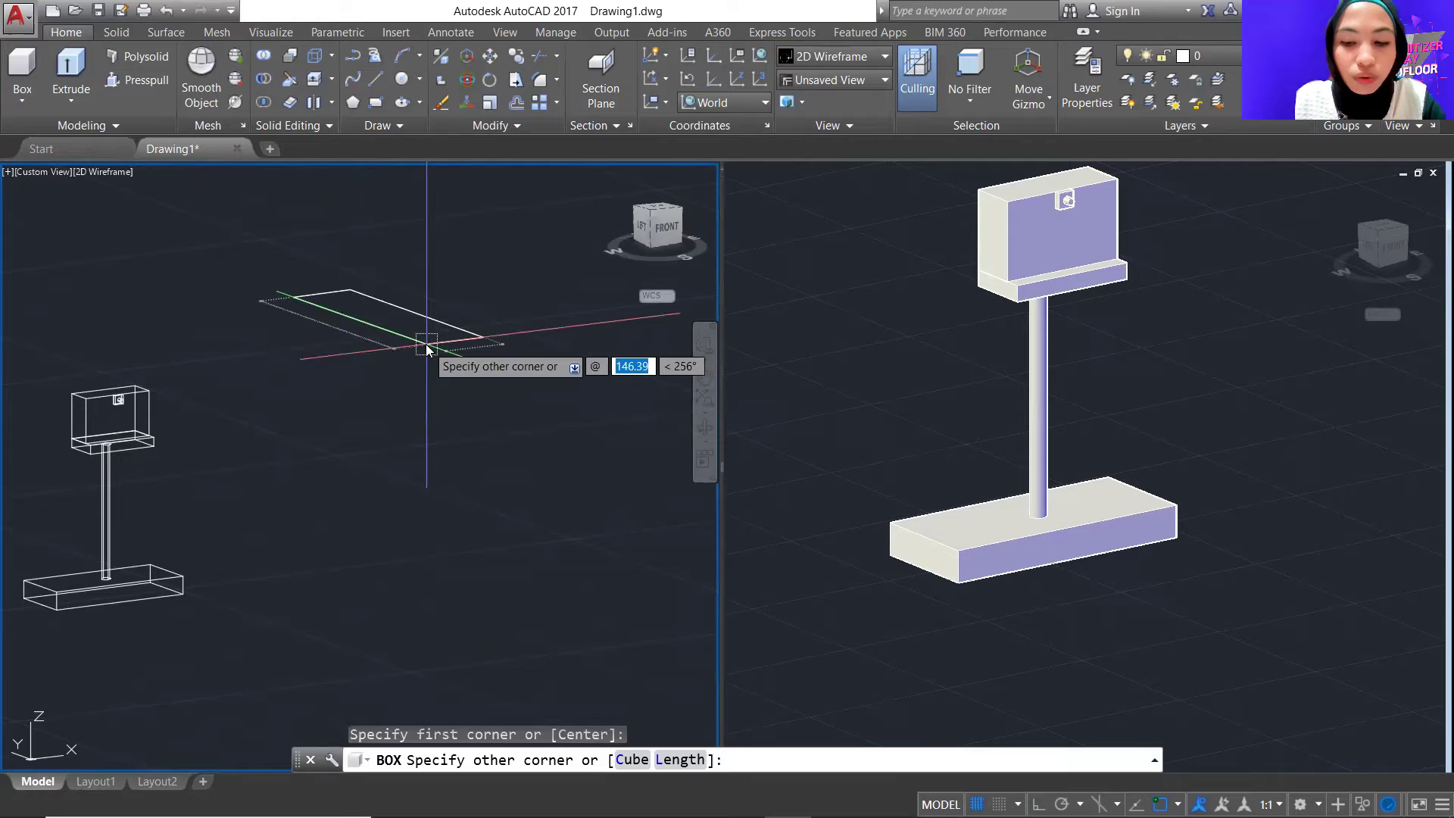
text(50)
key(Tab)
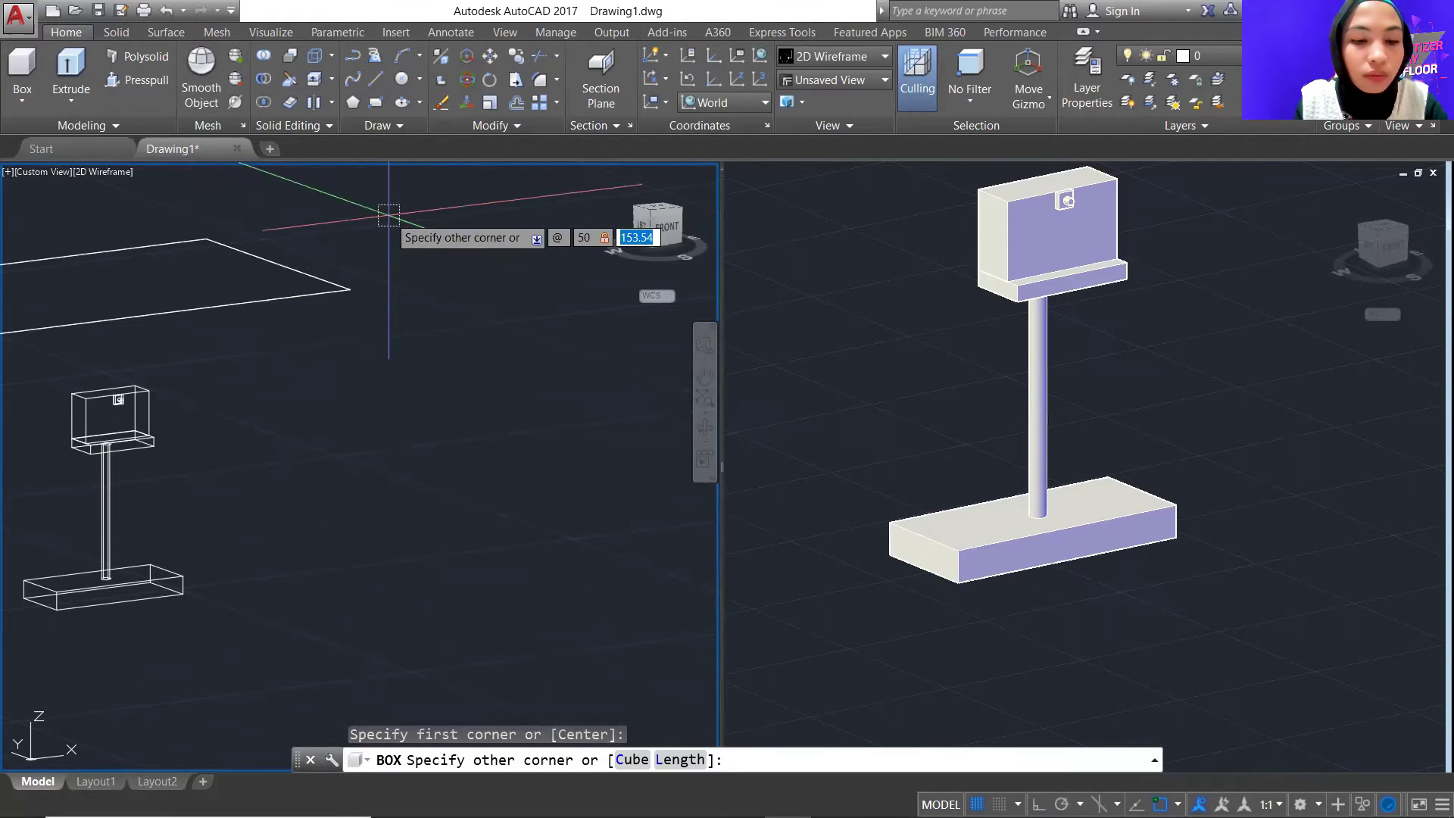
text(20)
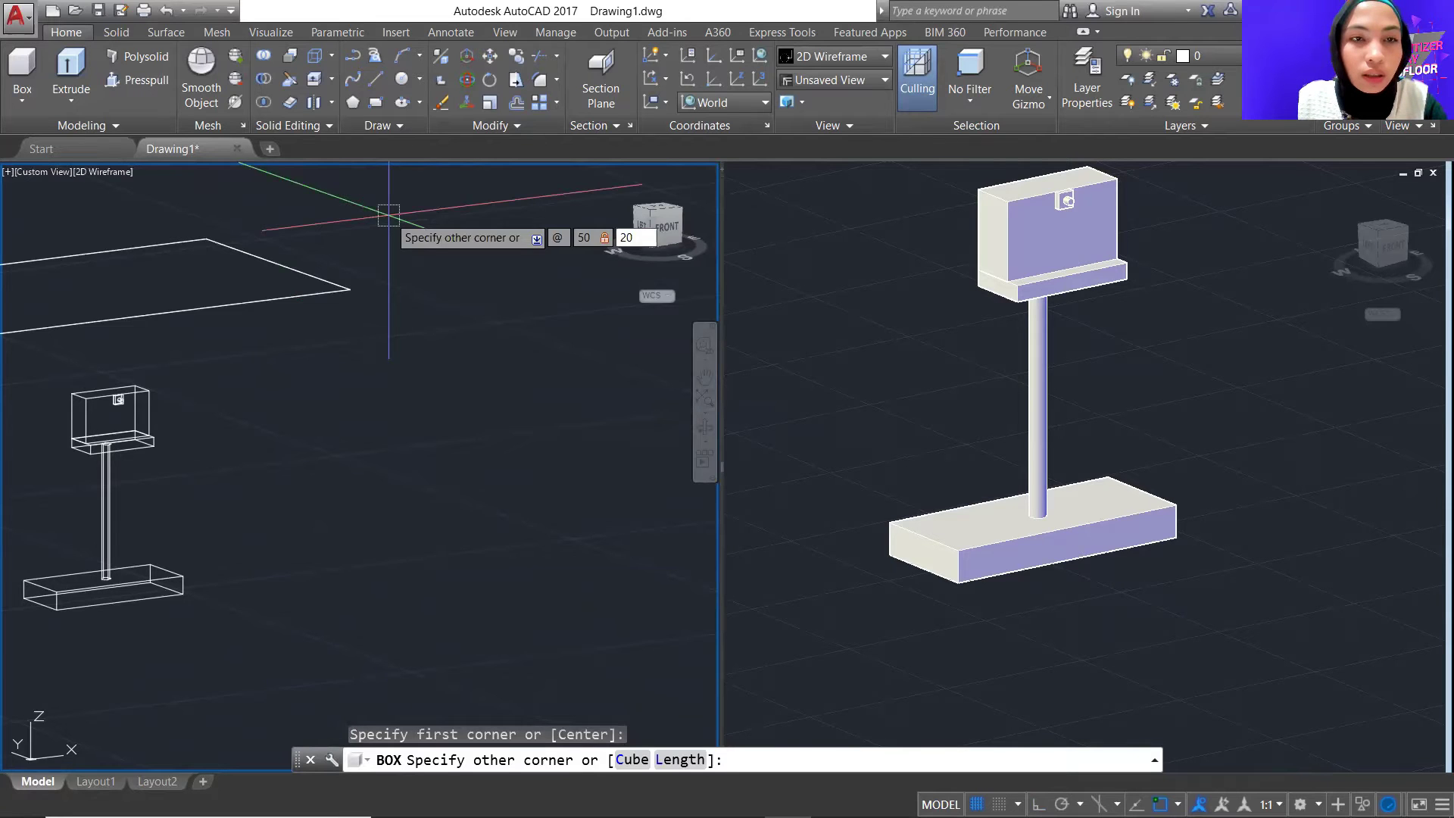
key(Return)
text(45)
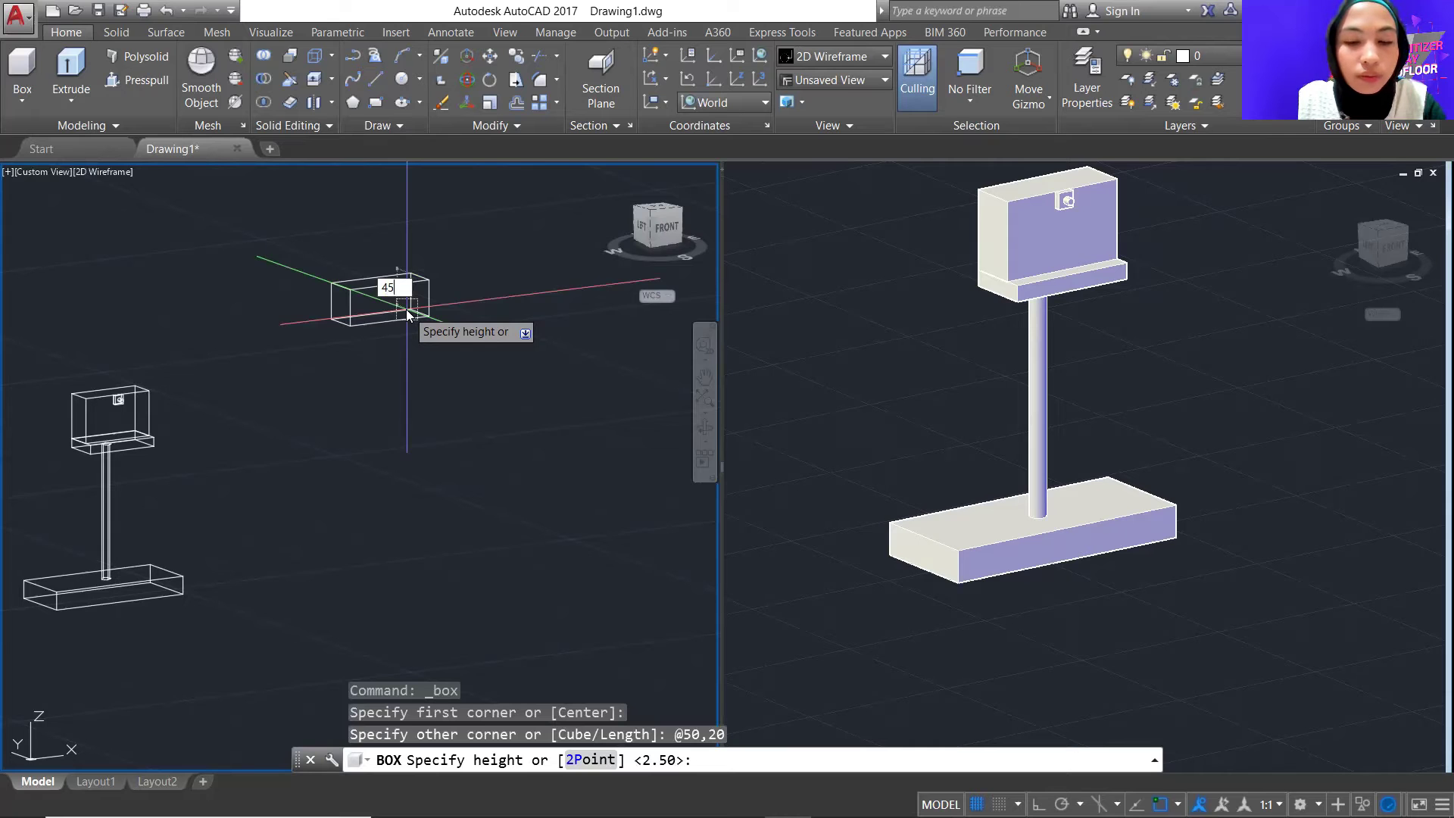
key(Return)
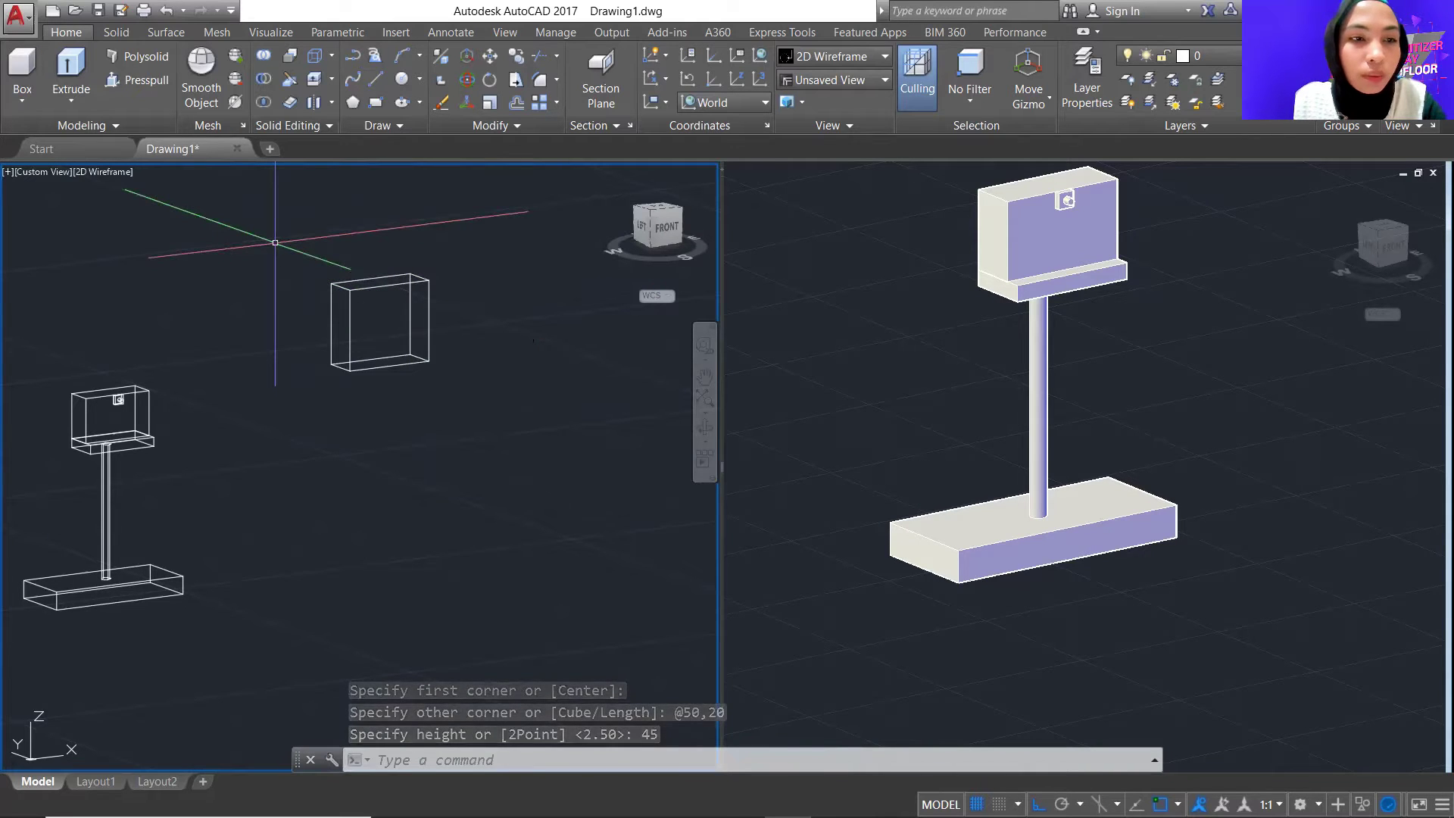
Move the new 45-high box onto the top of the upper box, centred across its width
click(409, 193)
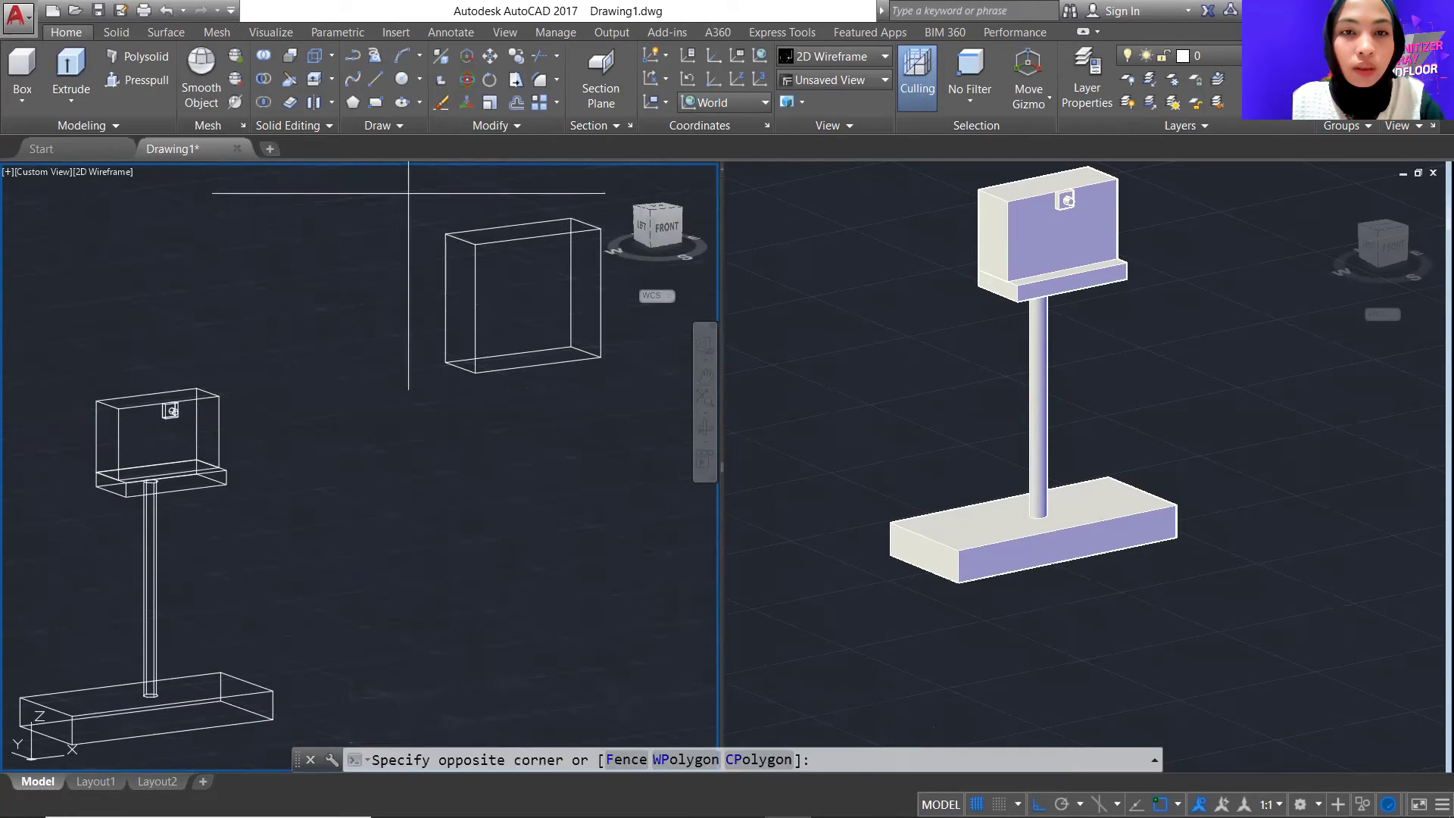
click(639, 428)
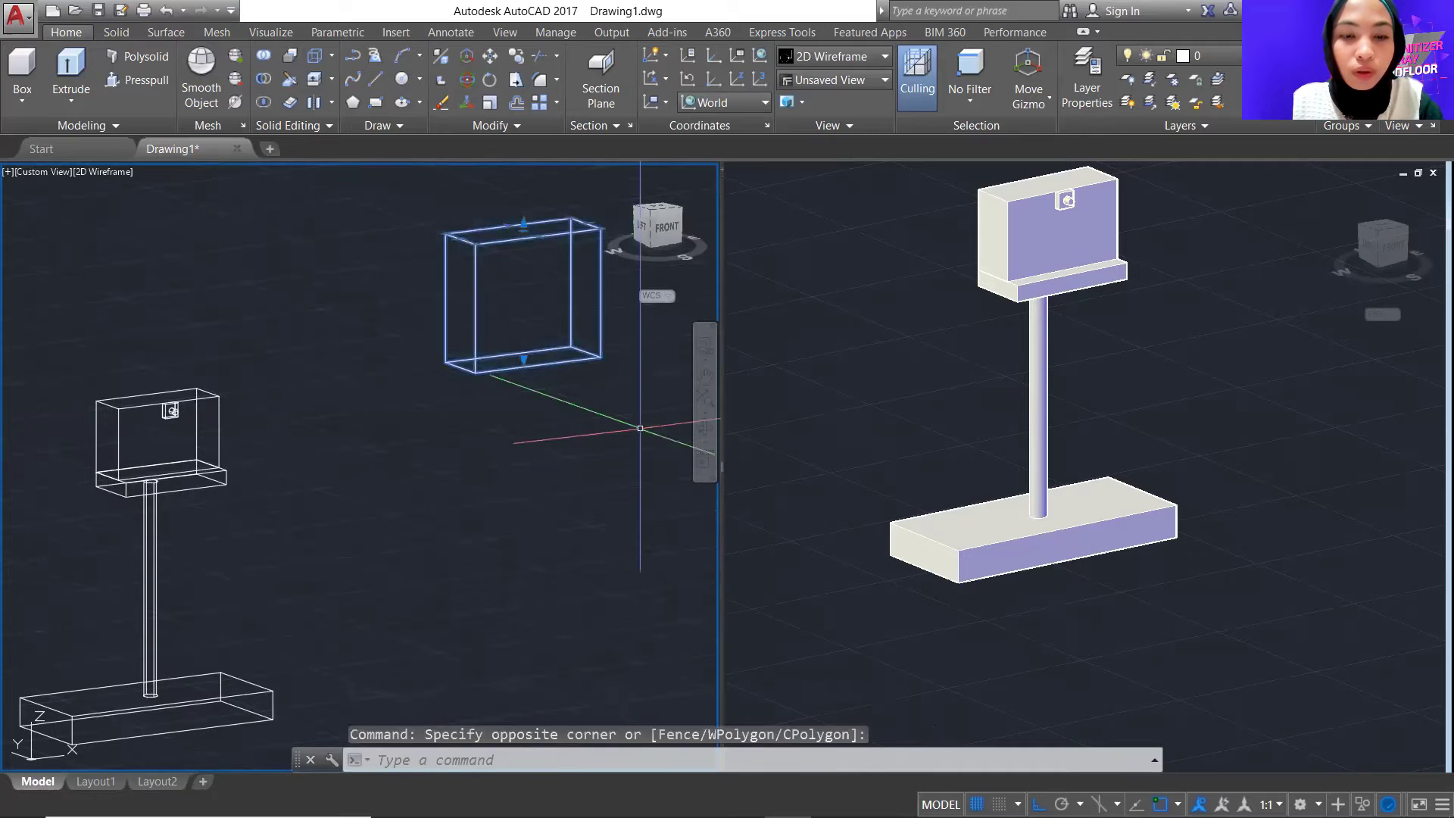
text(mov)
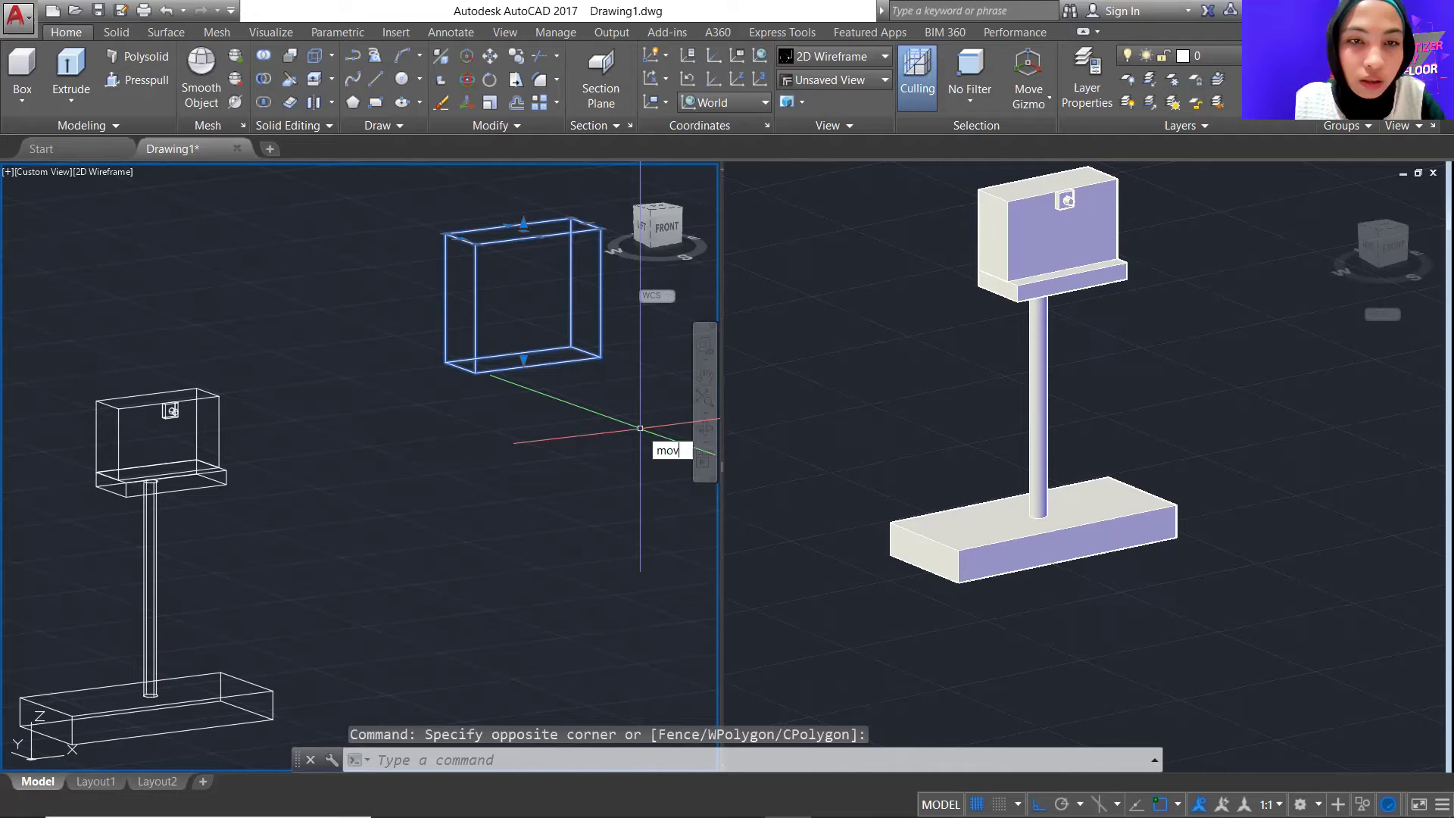
scroll(93, 387, up, 4)
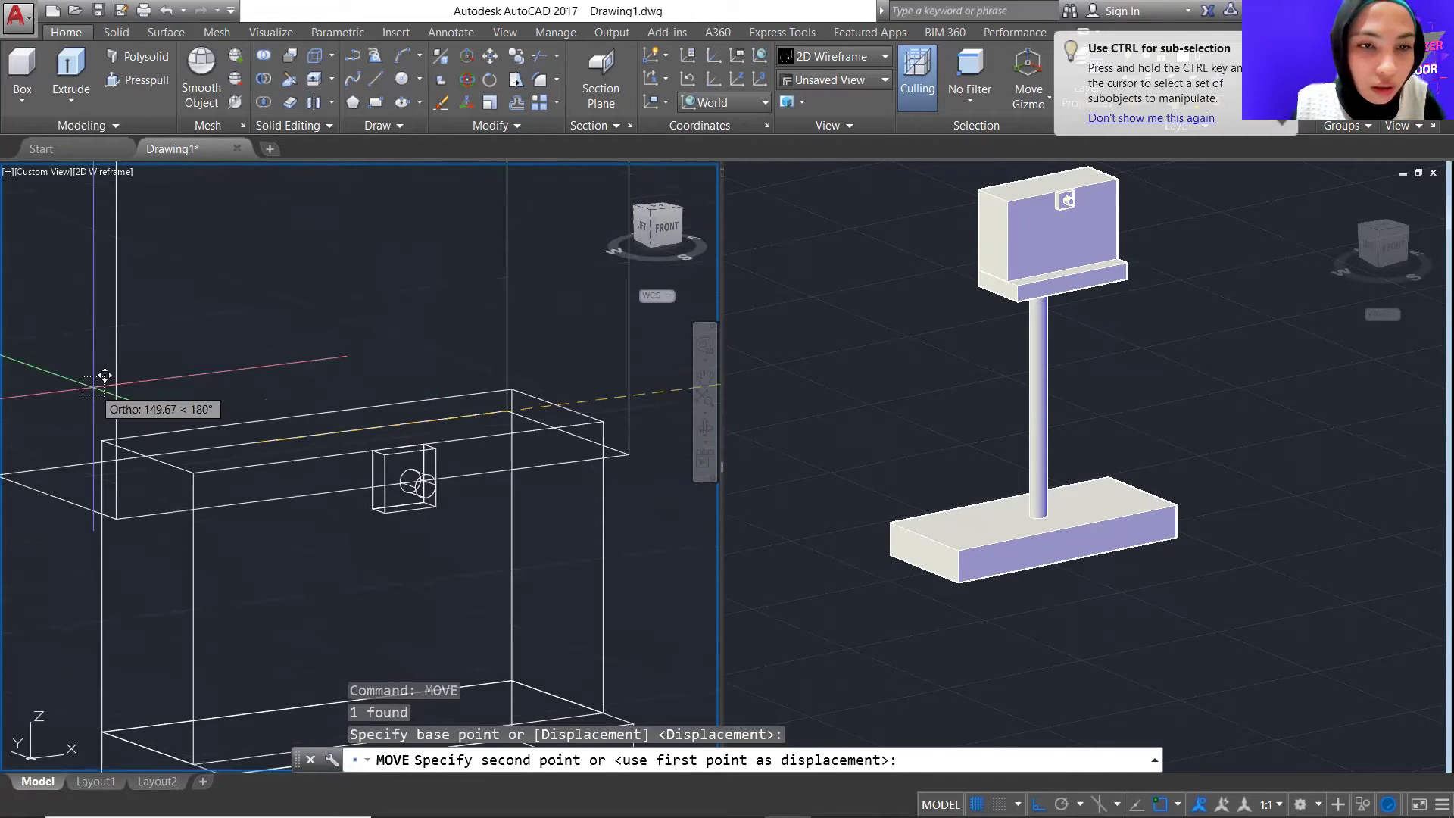
click(103, 375)
scroll(368, 310, down, 5)
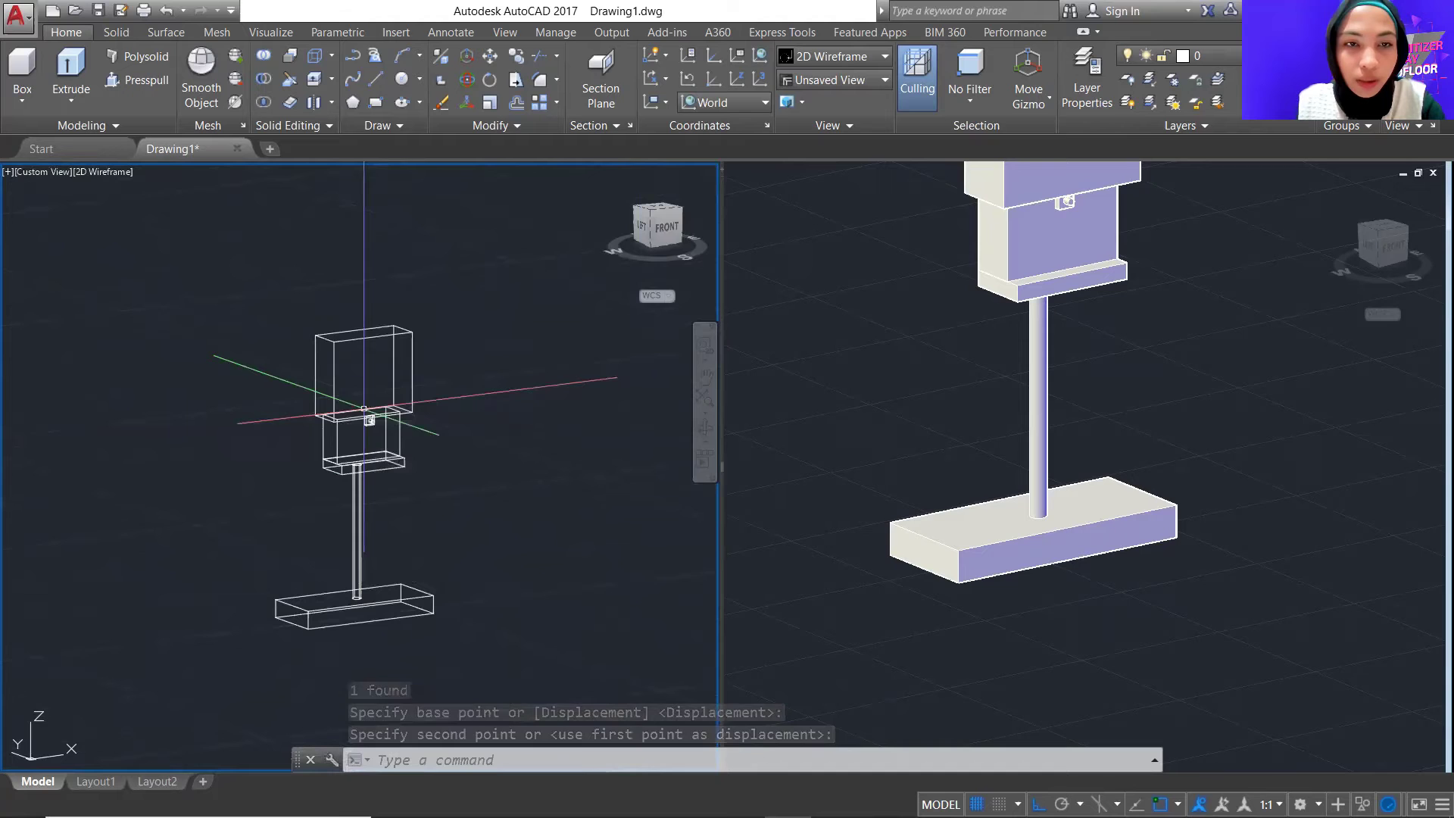
Draw a closed rectangle of lines, 50 by 20, in empty space beside the model
click(1306, 335)
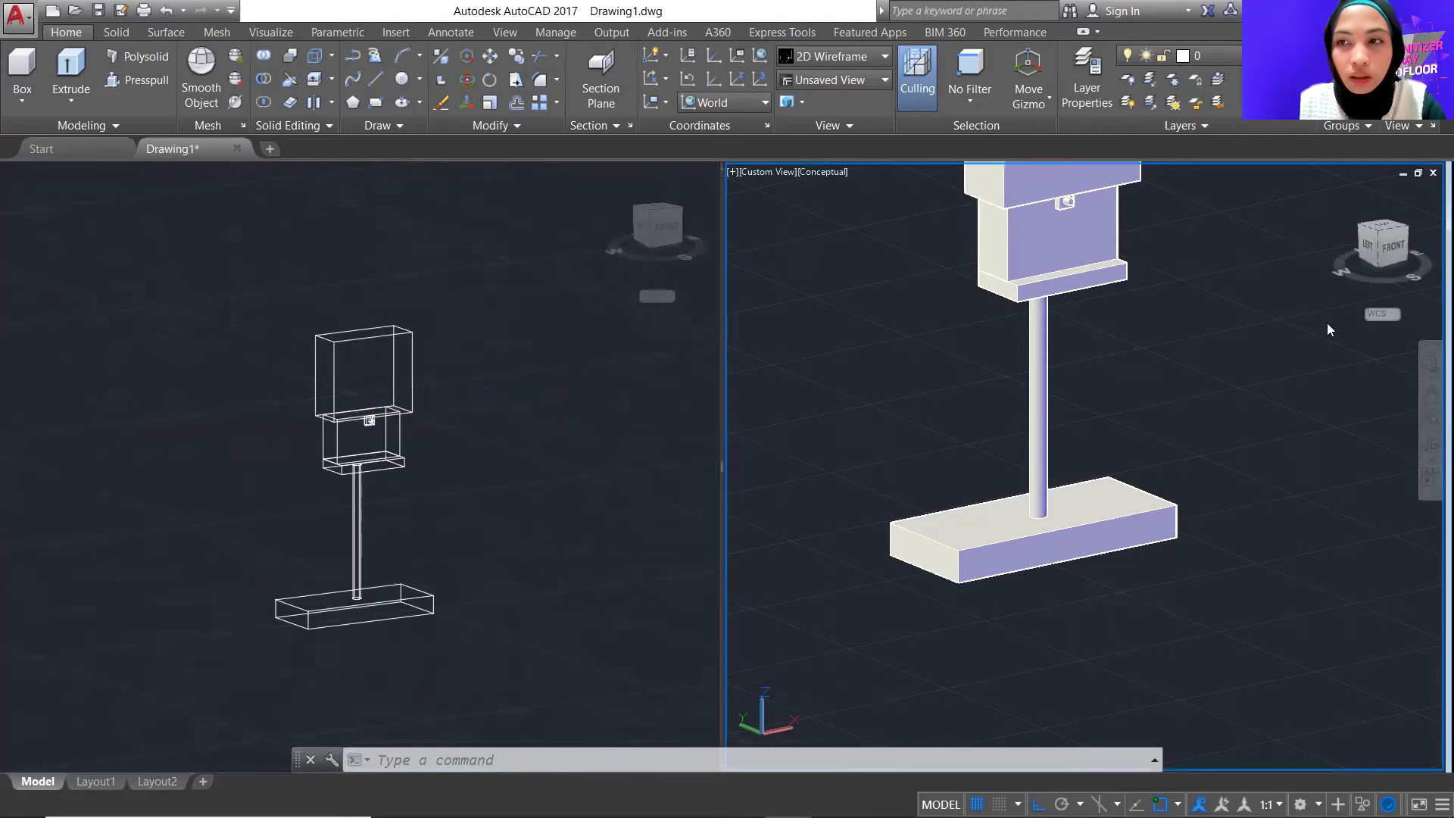
click(1430, 394)
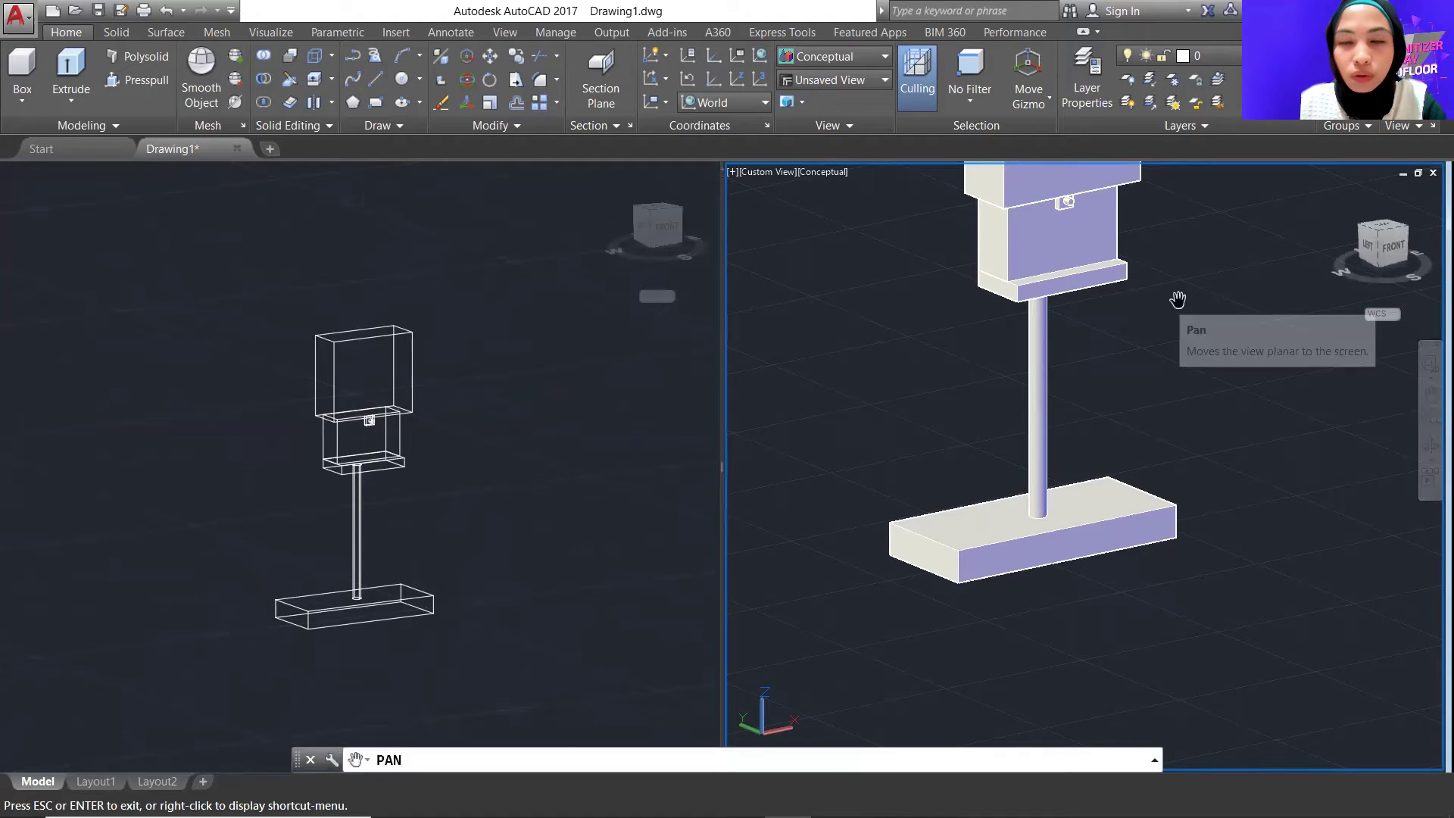
scroll(1178, 302, down, 2)
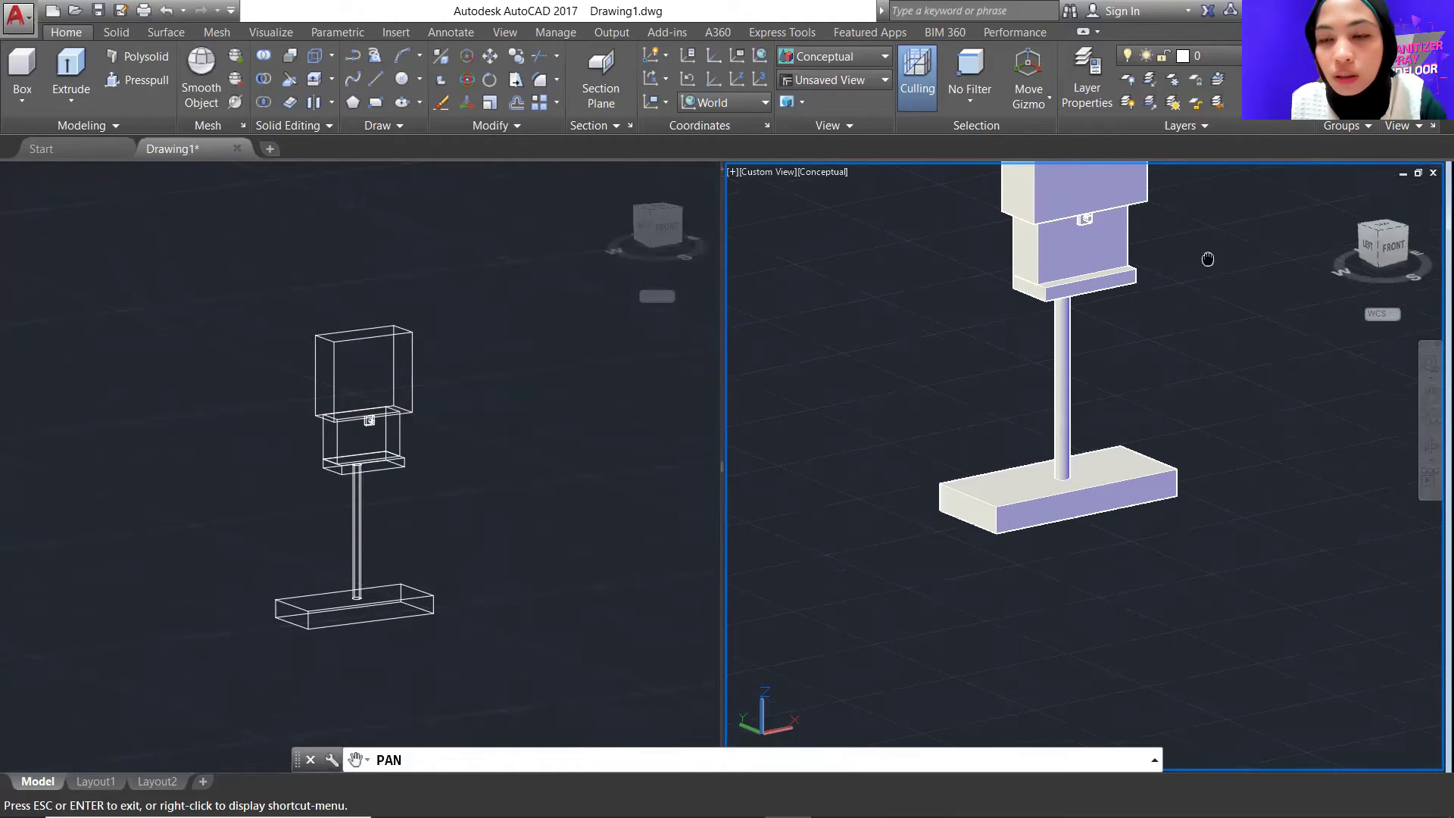
drag(1206, 257, 1191, 387)
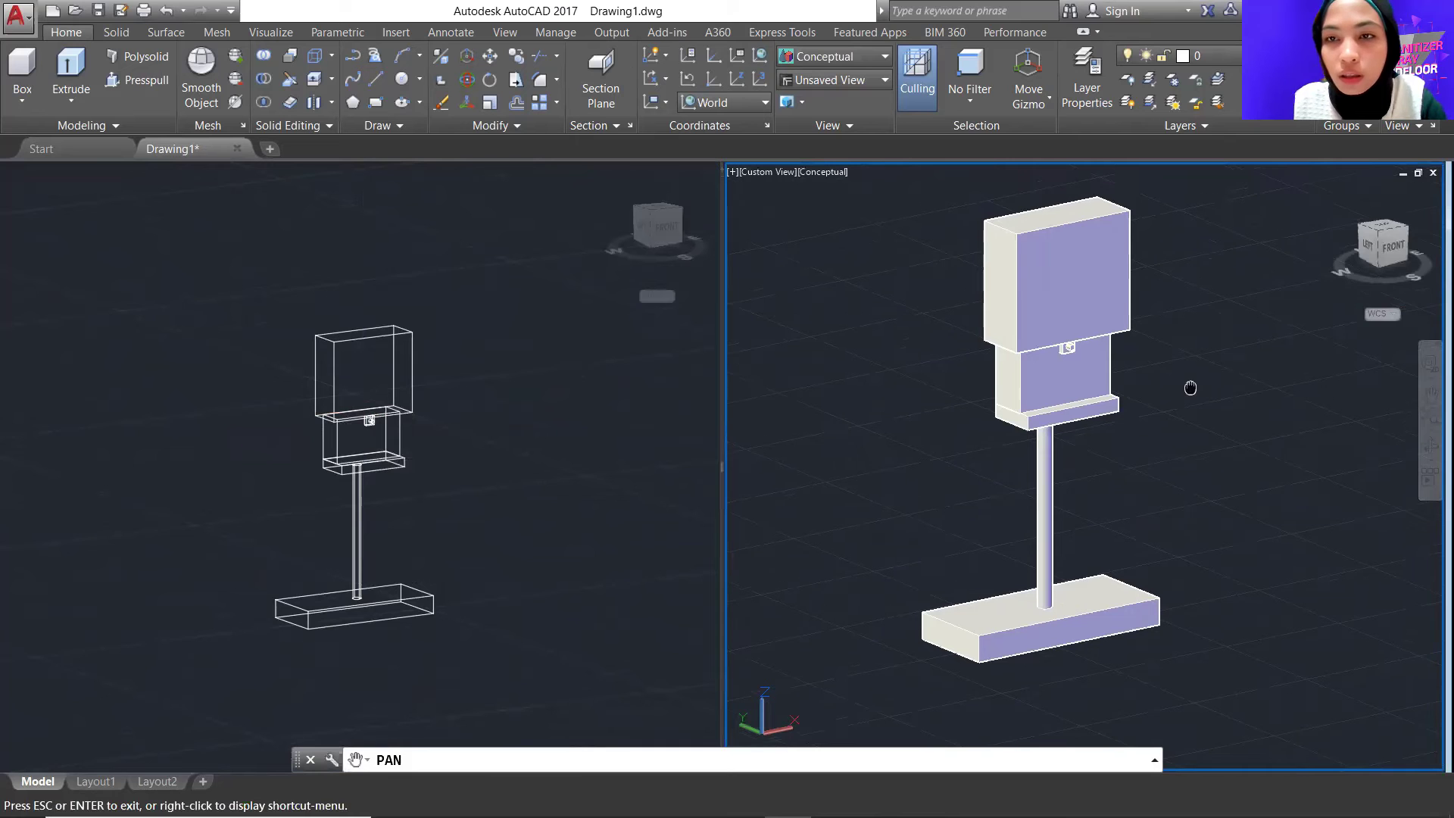
click(1429, 447)
drag(1211, 484, 883, 524)
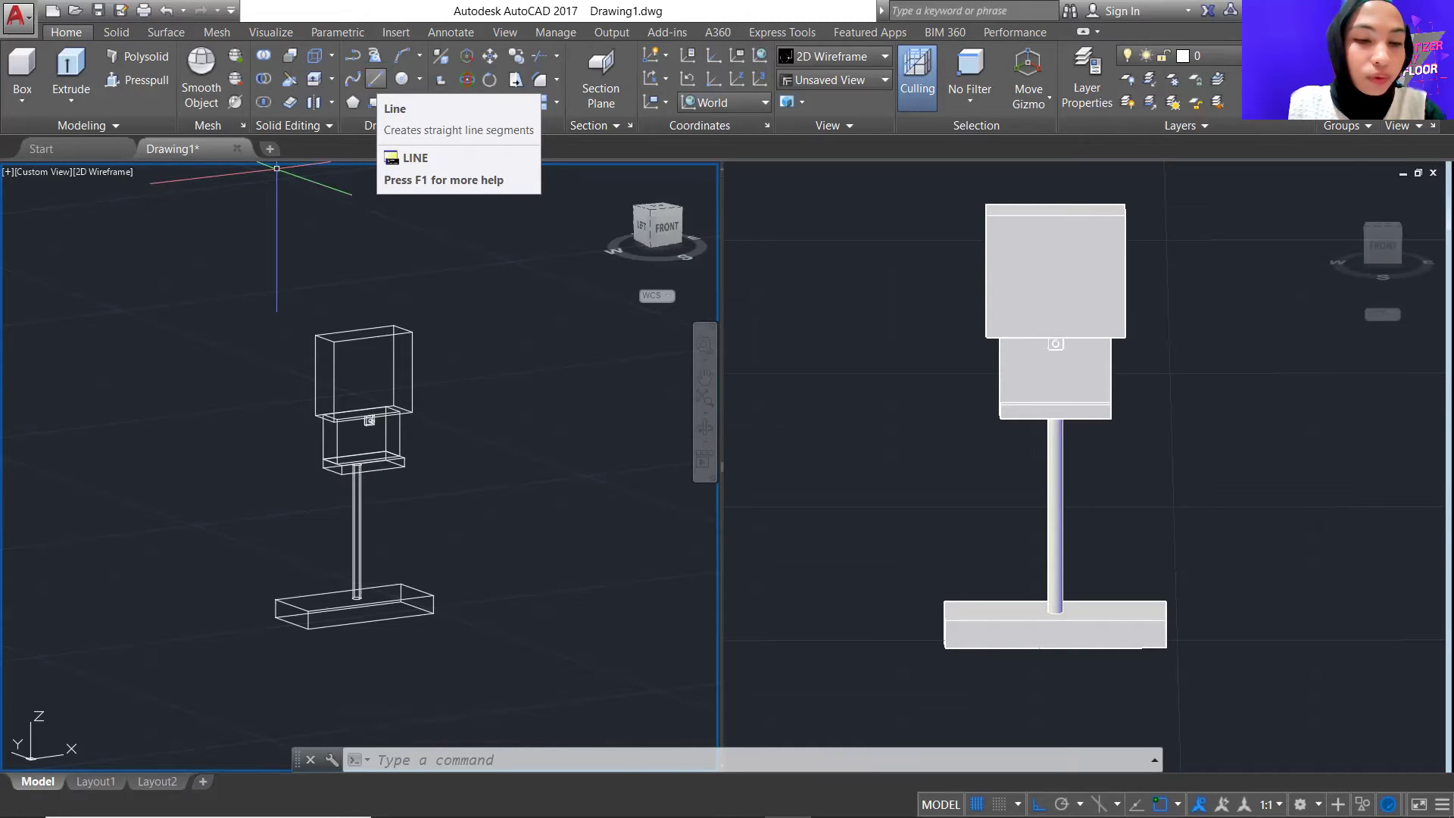
click(375, 78)
click(42, 331)
text(50)
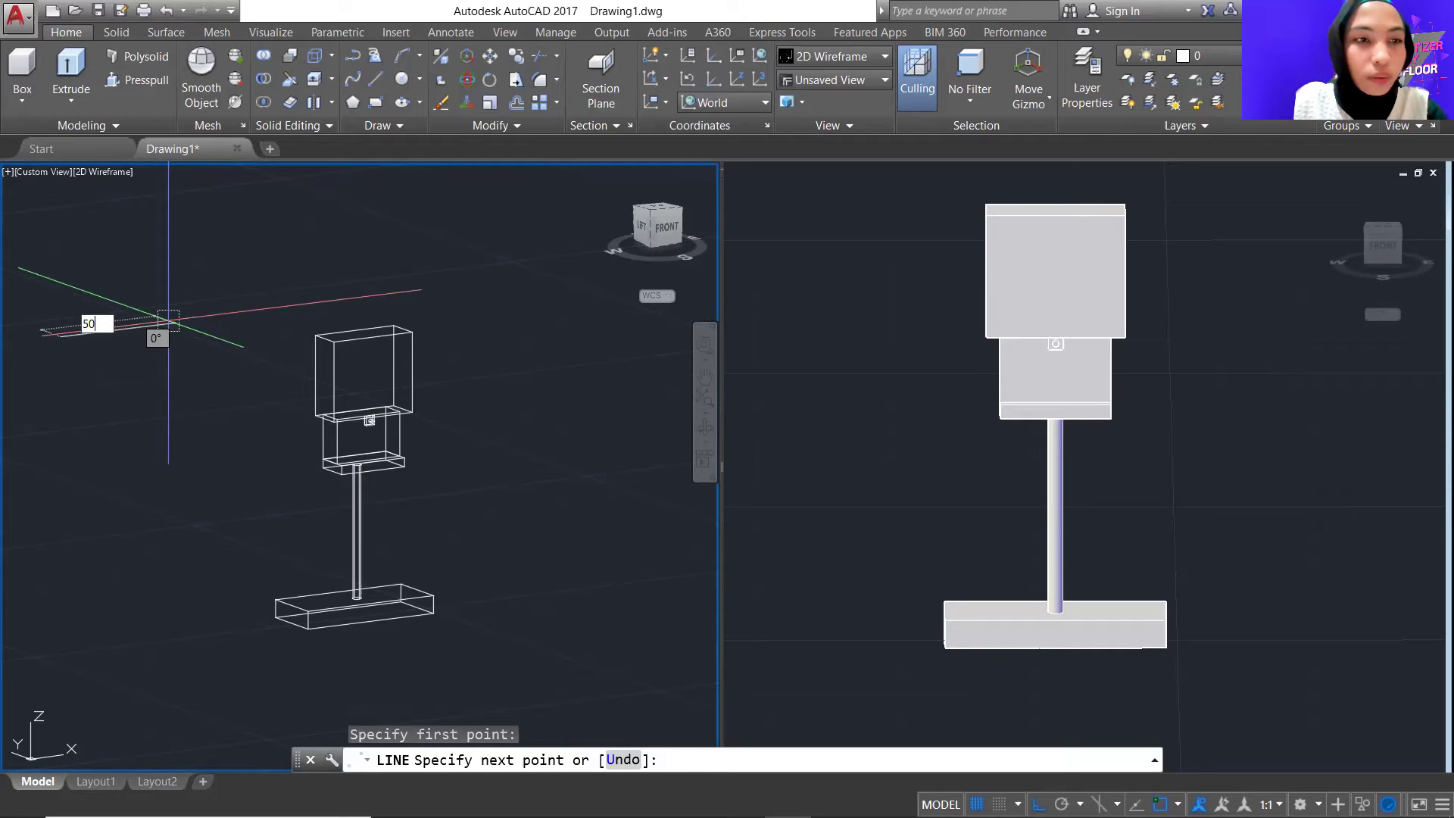
key(Return)
text(20)
key(Return)
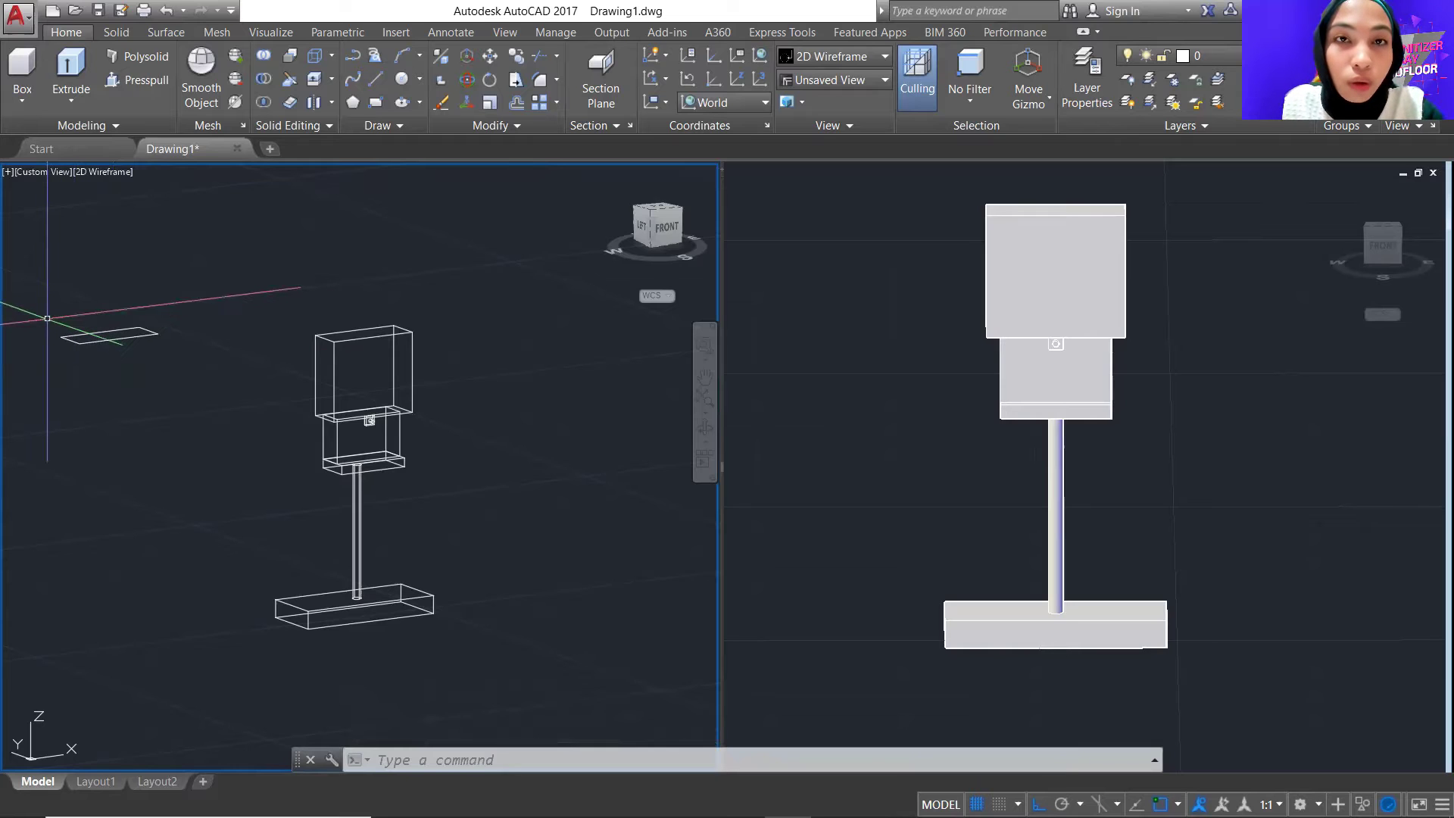
Extrude the 50 by 20 rectangle of lines beside the model to a height of 20
click(39, 303)
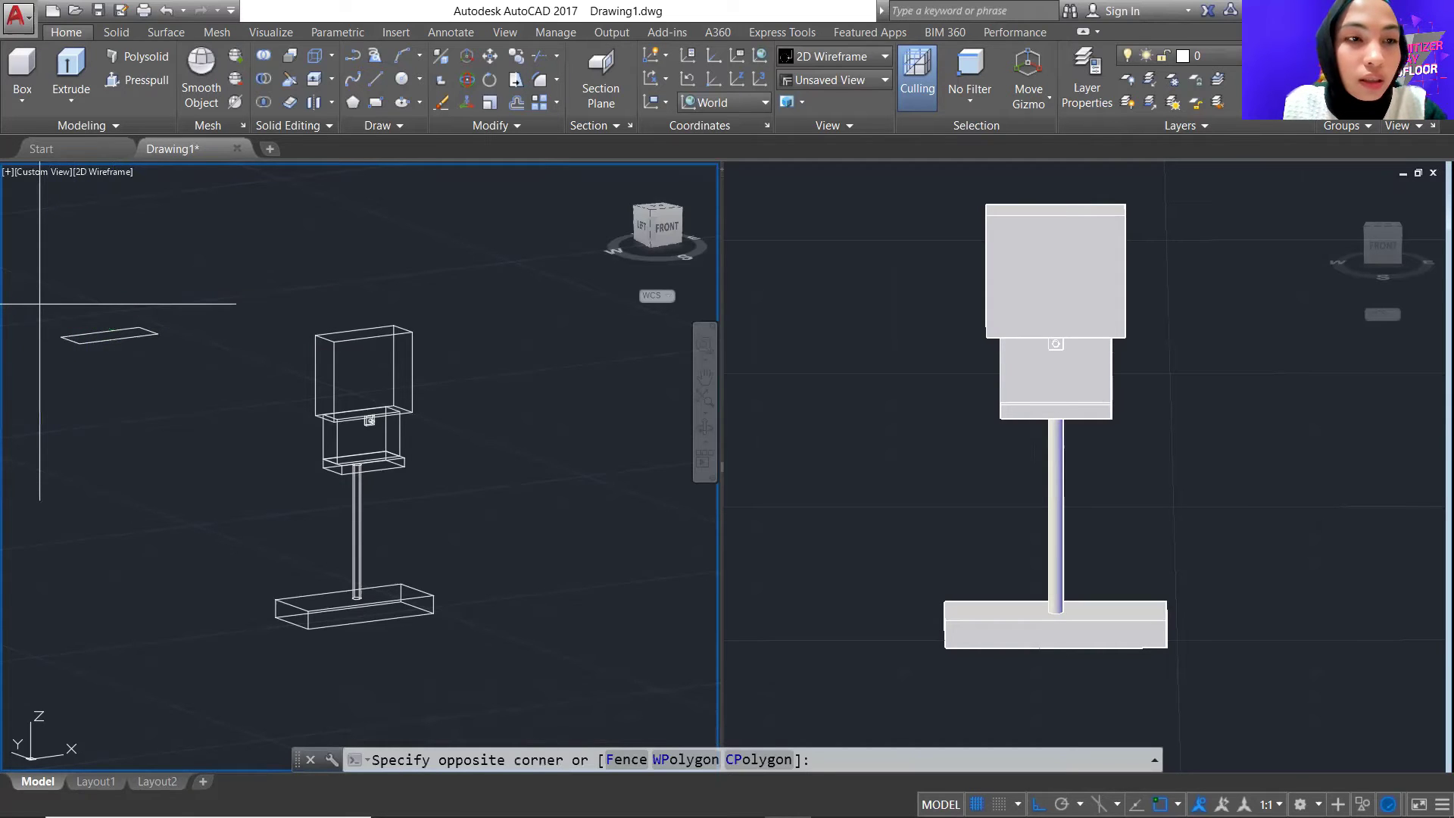
click(185, 355)
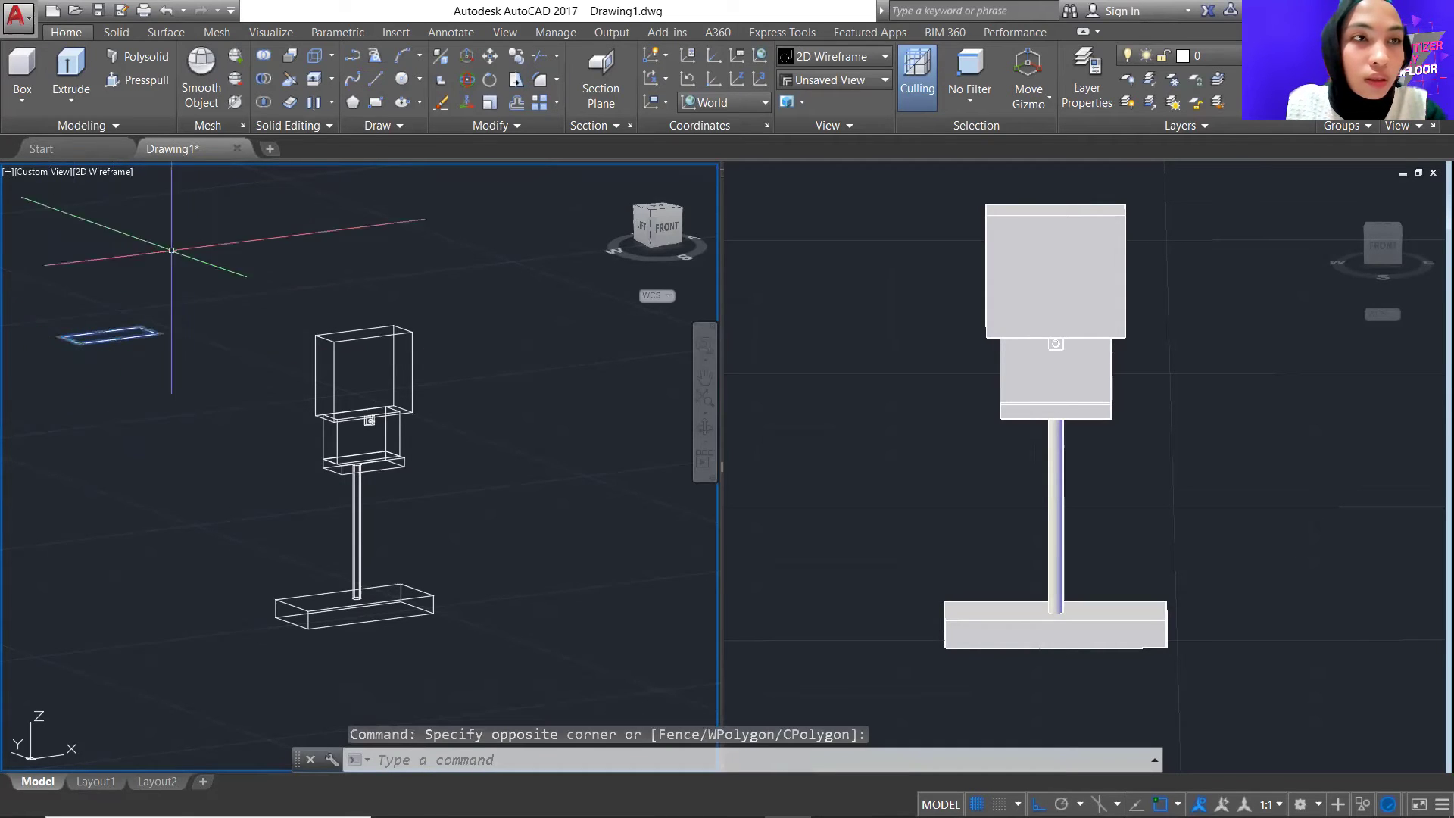
click(74, 78)
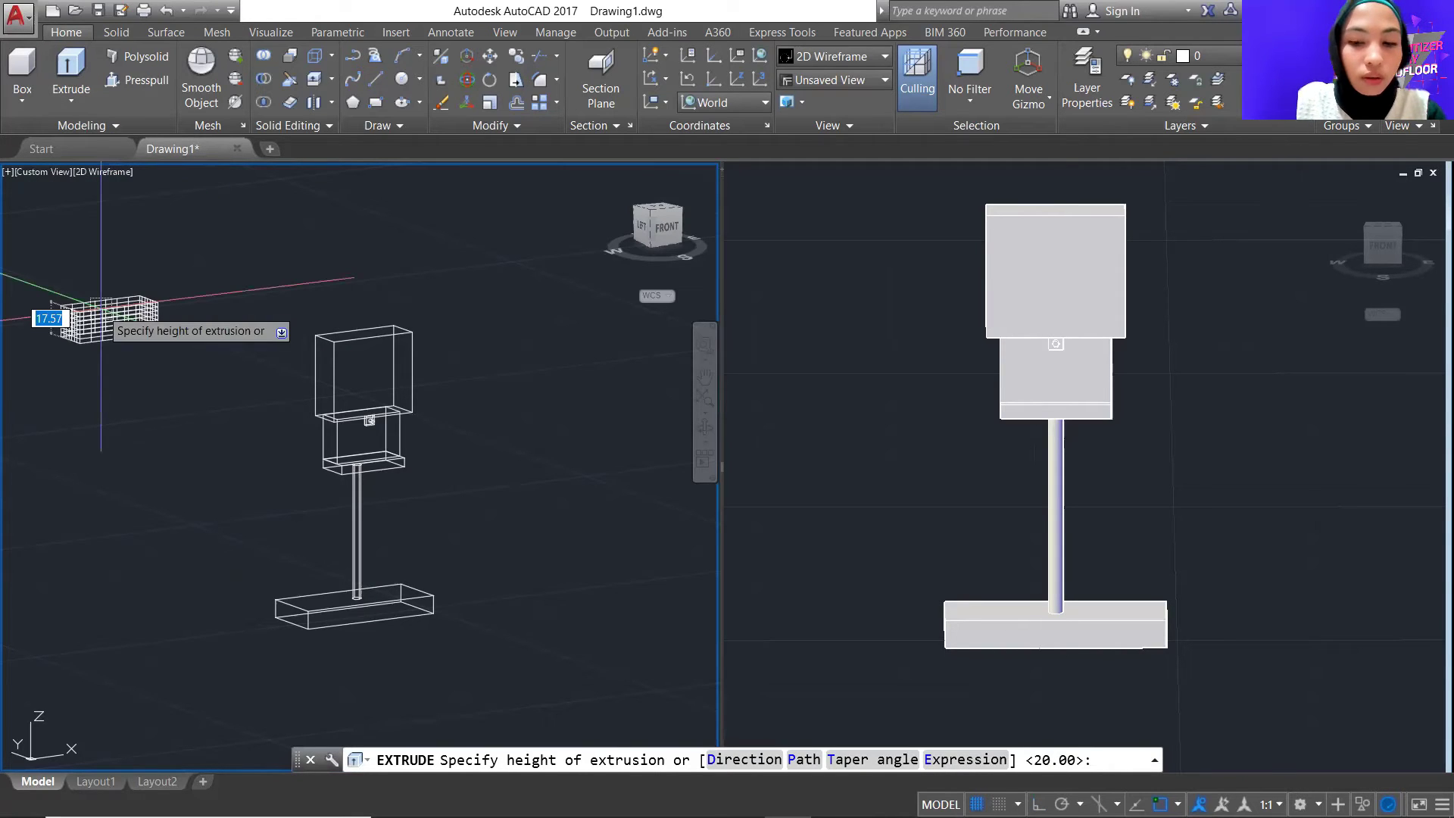
text(20)
key(Return)
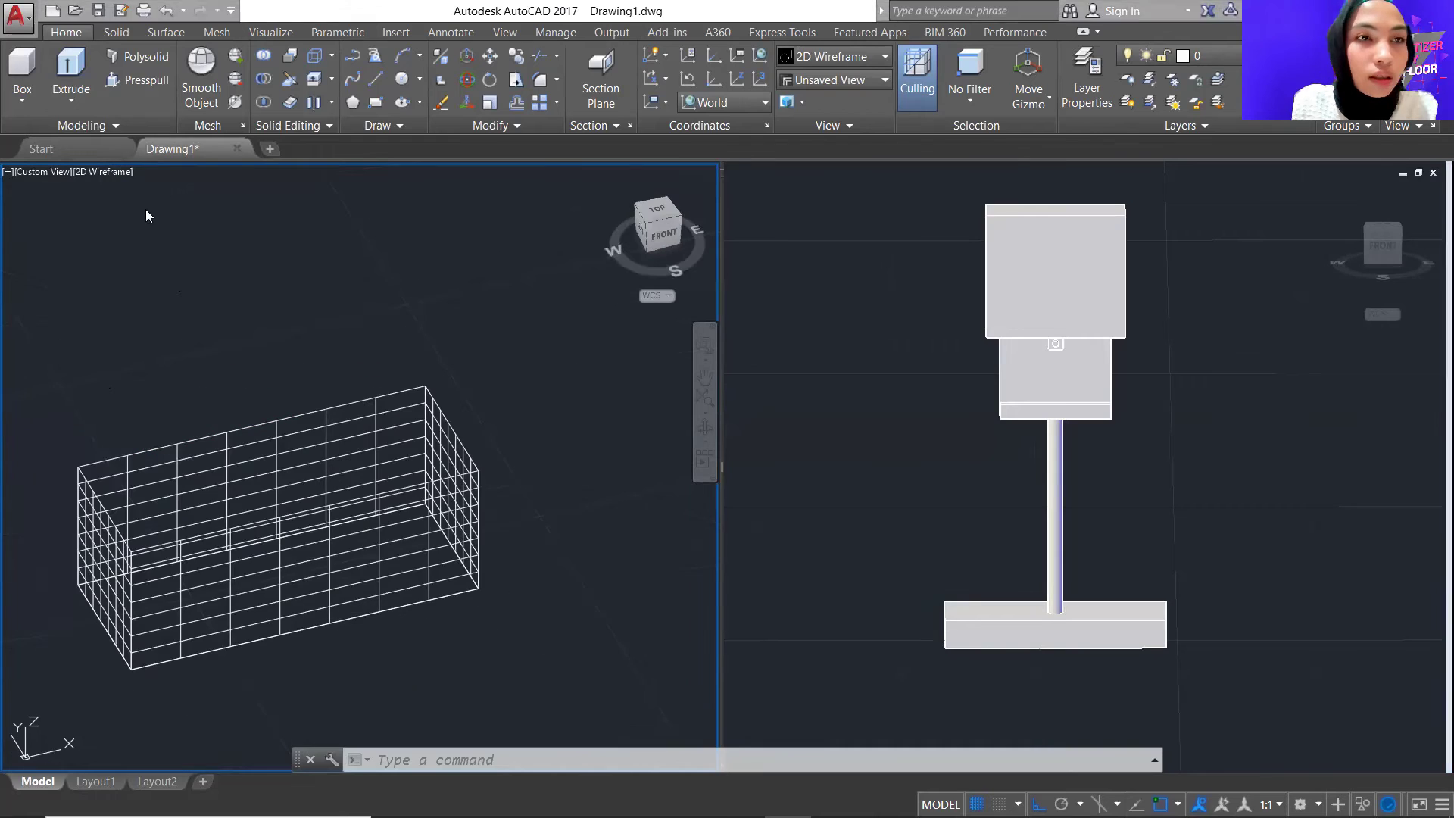
key(Escape)
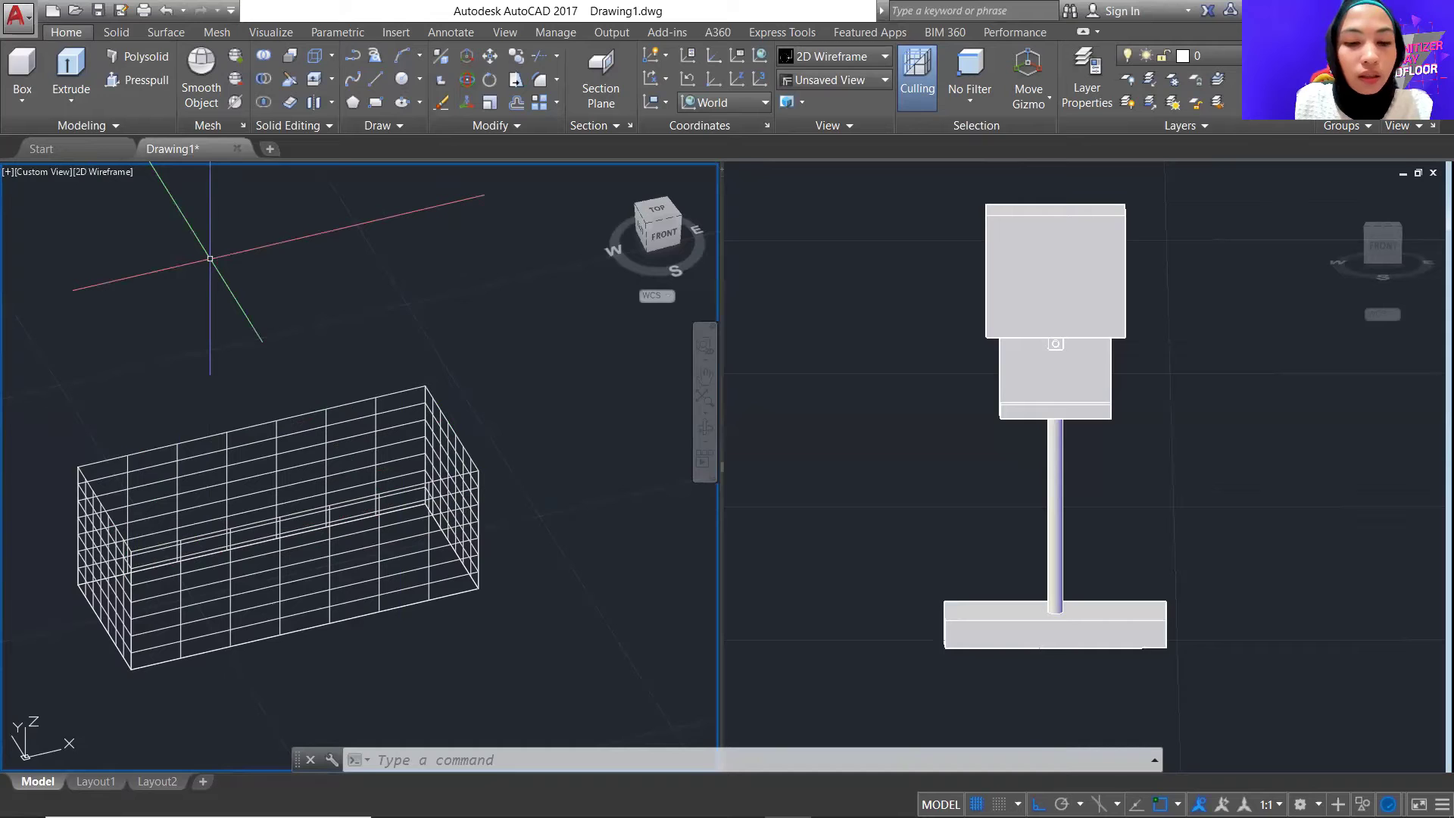
Draw a 50 by 20 rectangle in the empty space behind the extruded walls
text(REC)
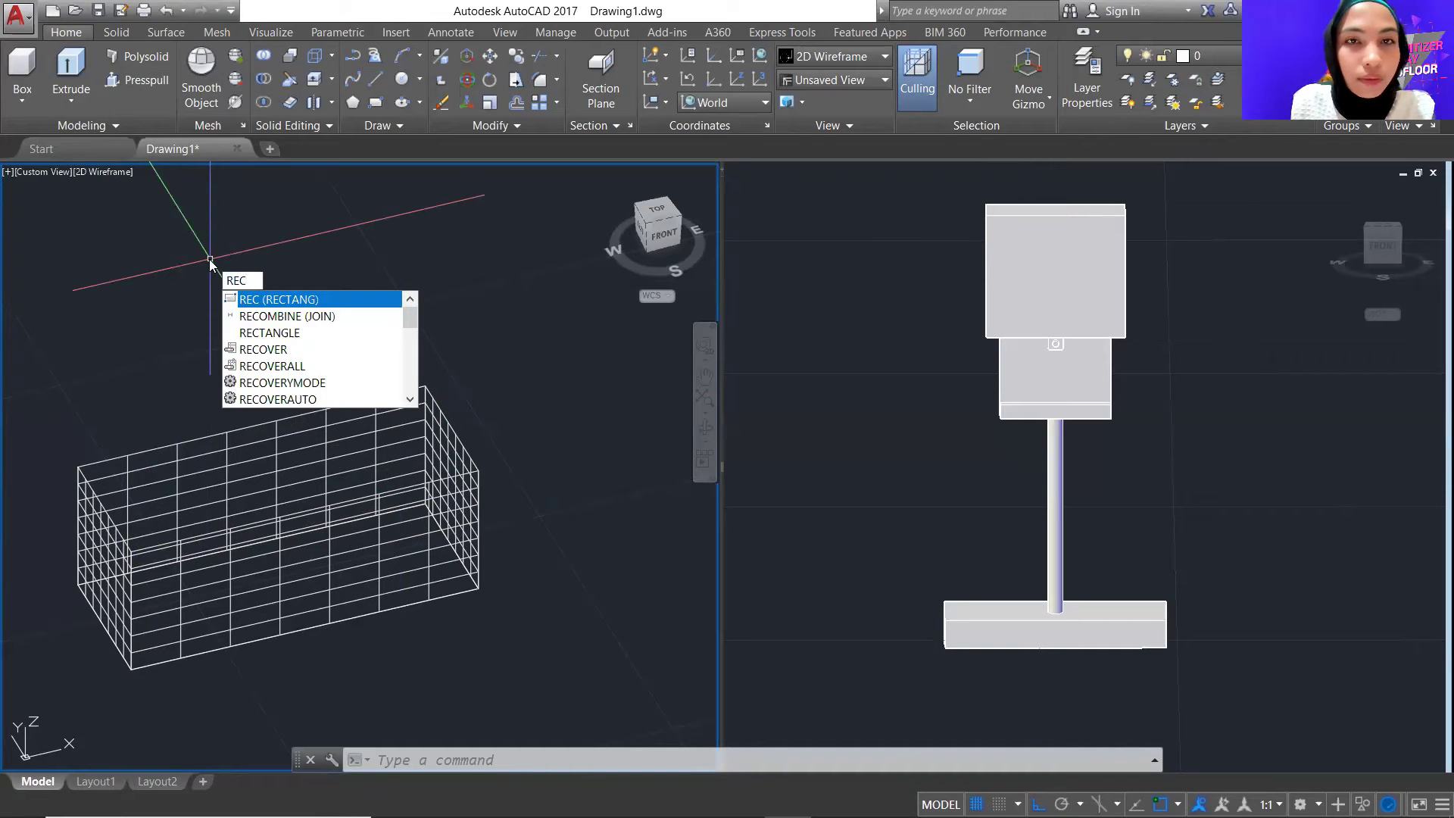
key(Return)
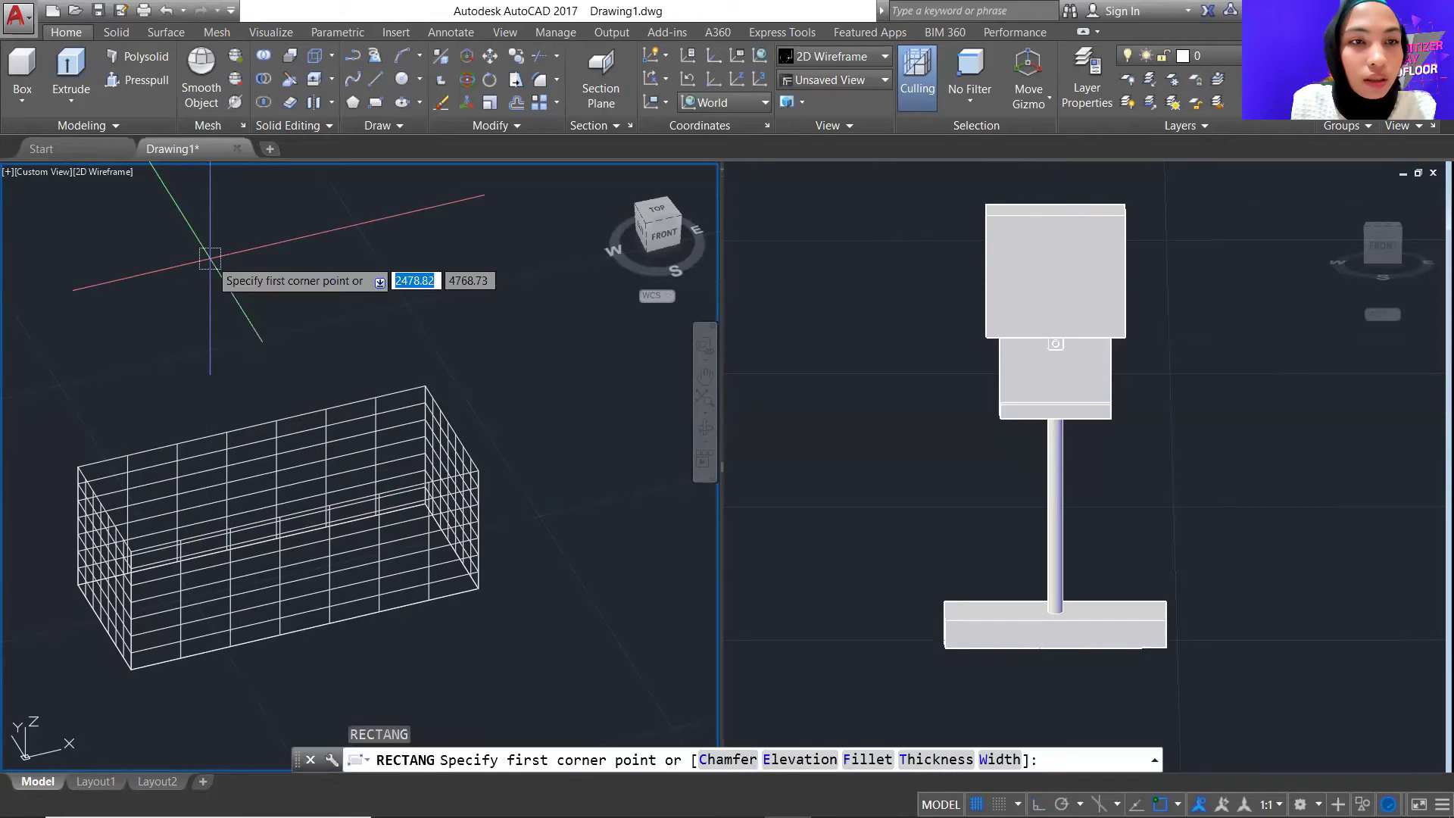
click(139, 273)
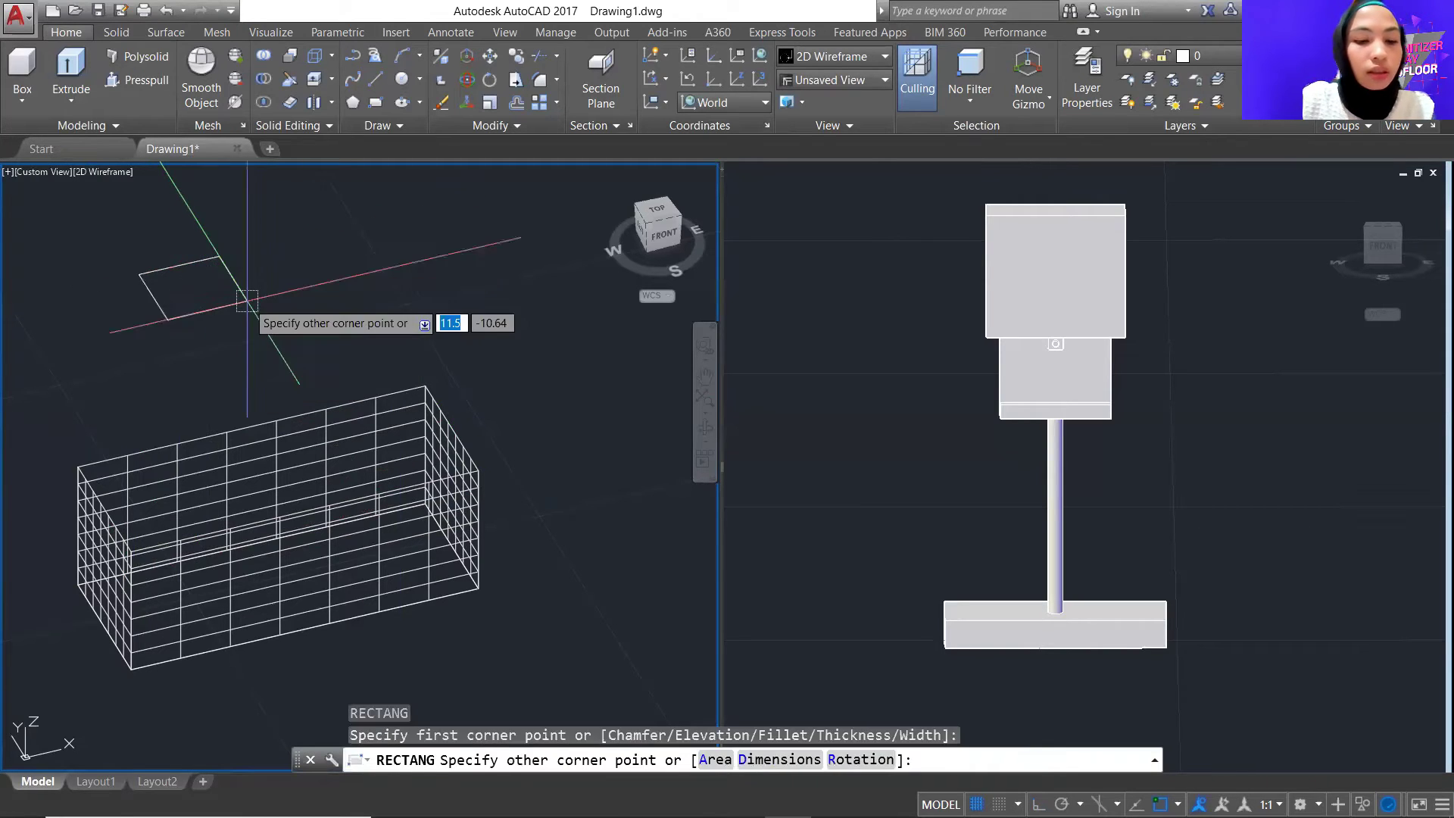
text(d)
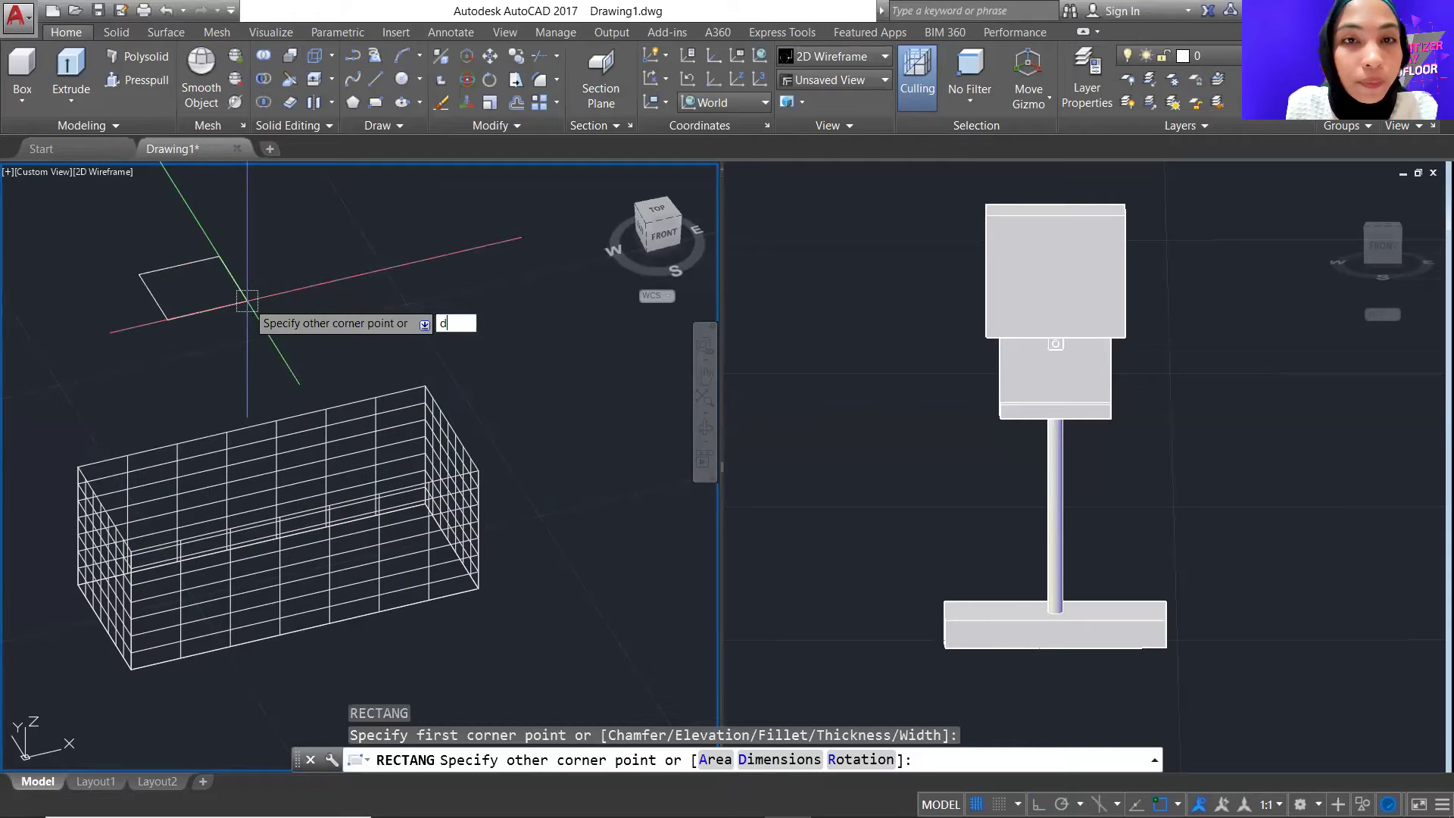
key(Return)
text(50)
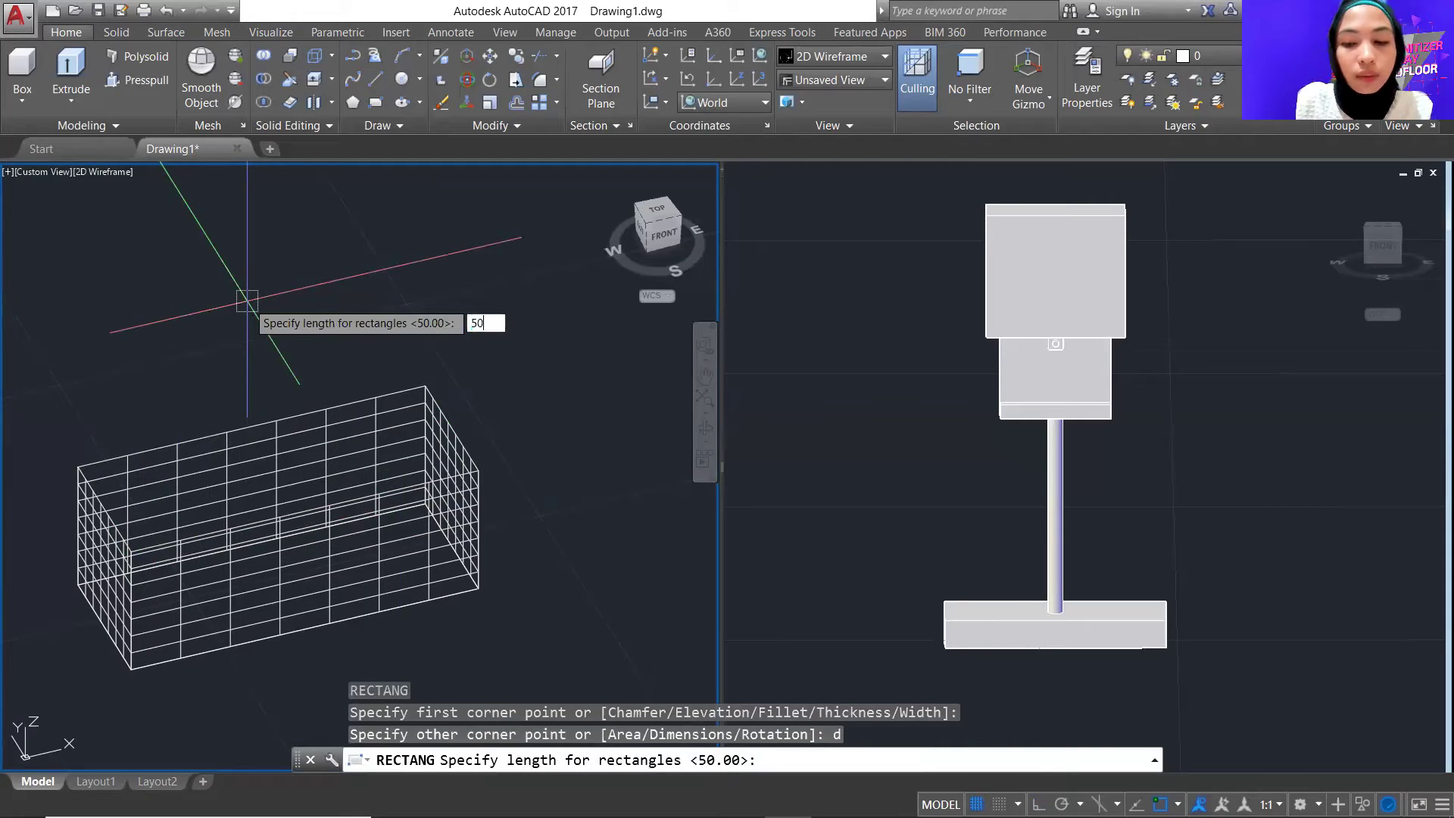
key(Return)
text(20)
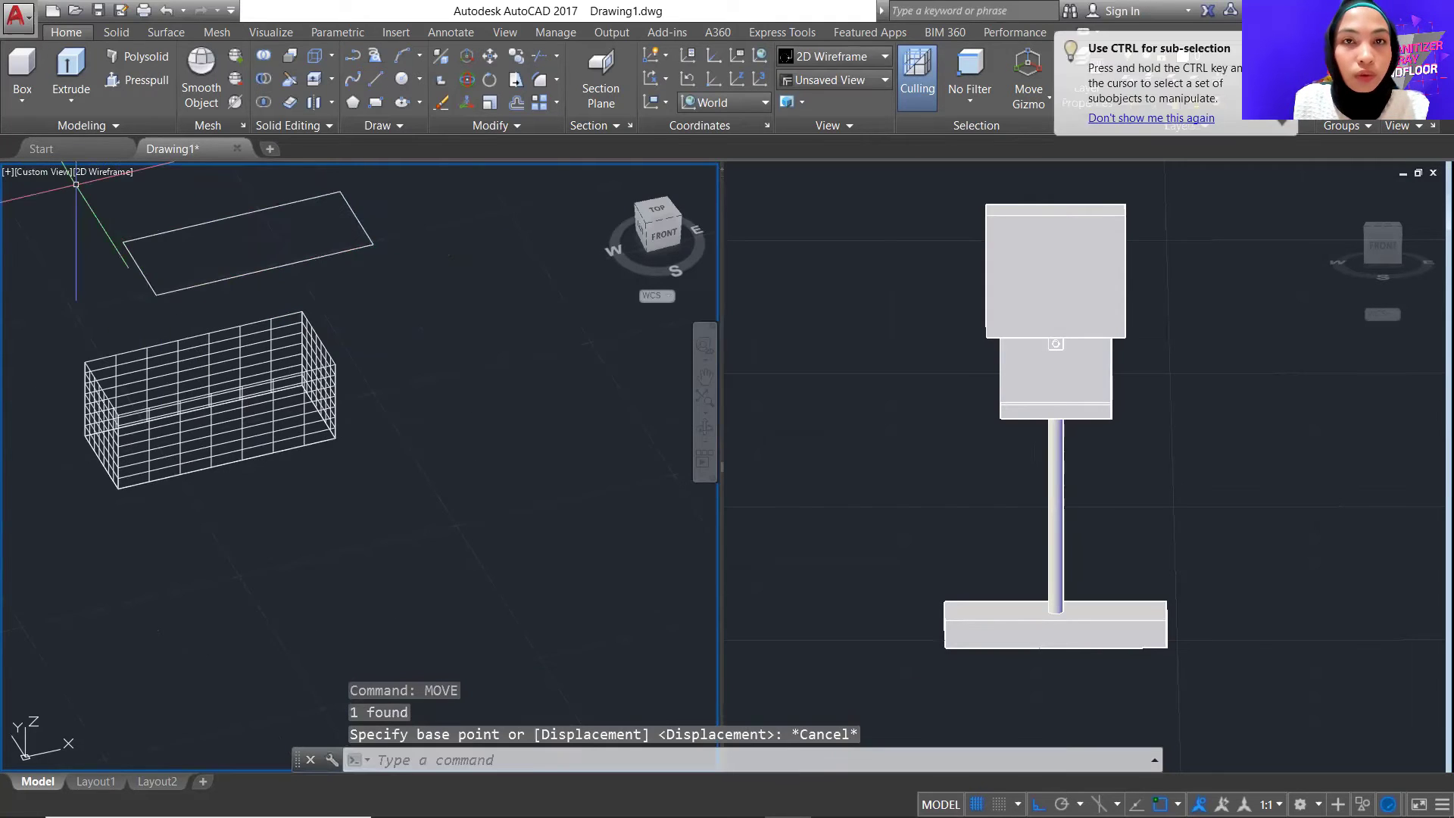
Move the new rectangle onto the top edges of the extruded walls so it closes the open box
click(76, 183)
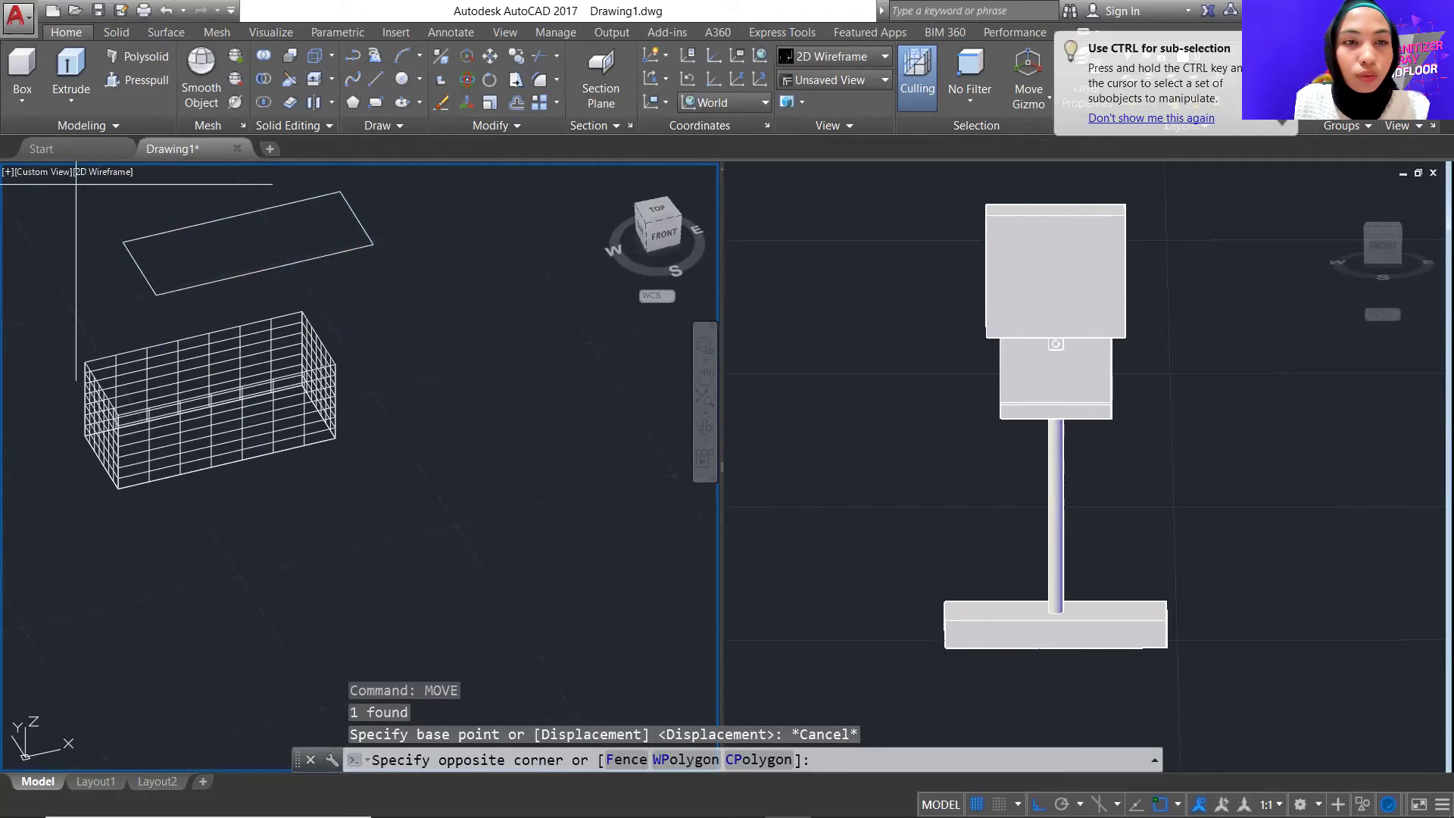
click(395, 306)
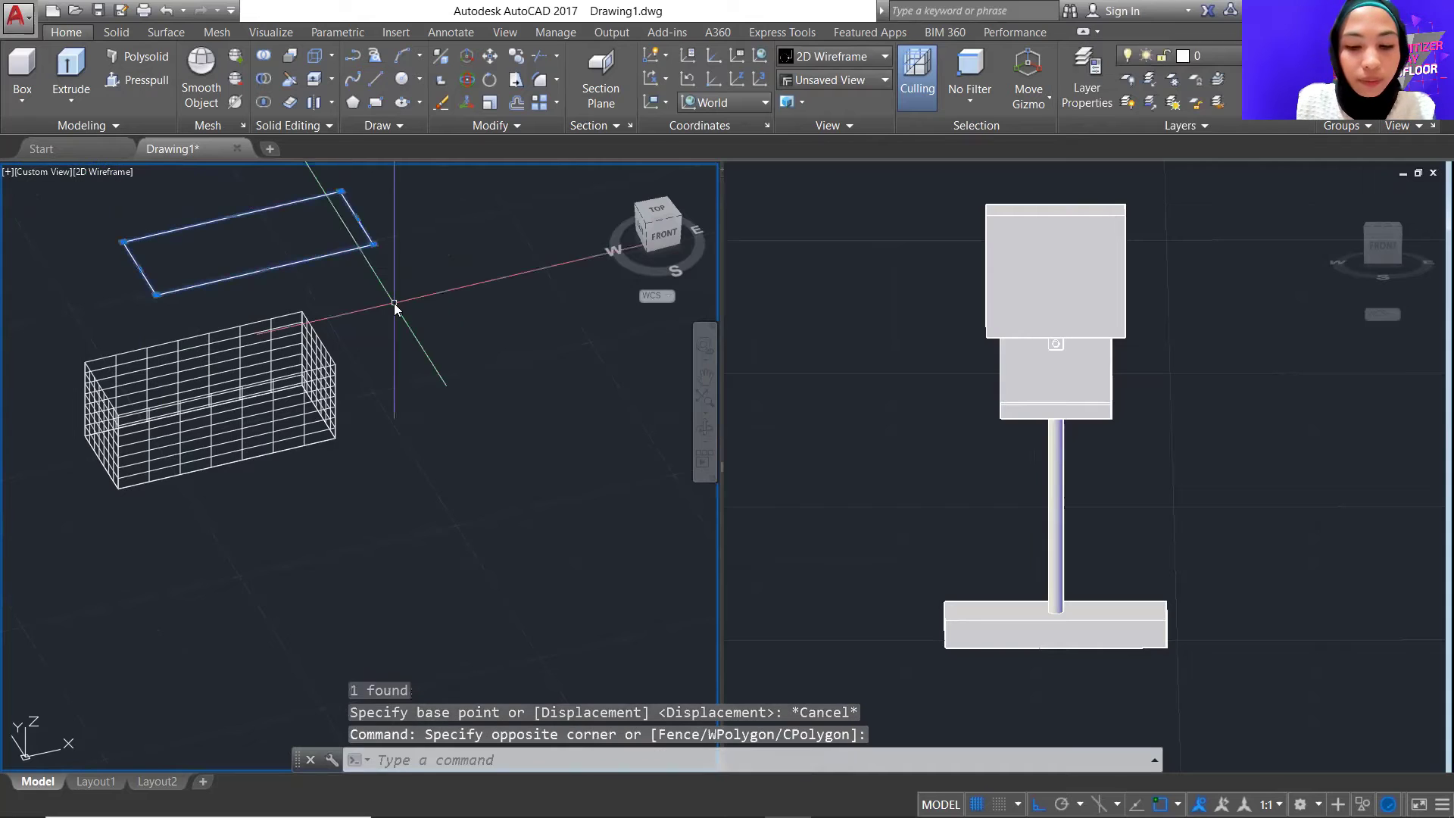
text(mov)
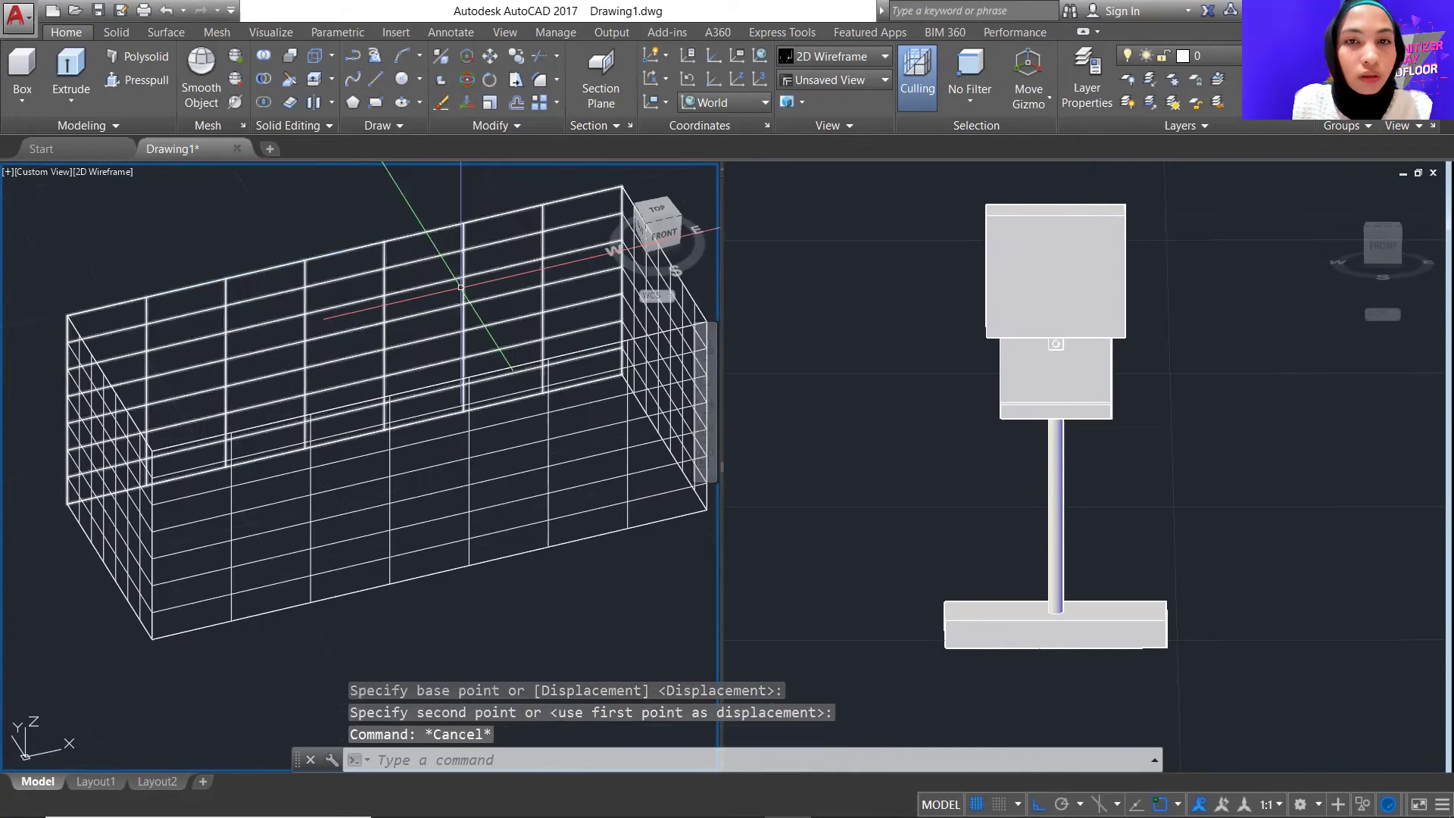
scroll(461, 287, down, 4)
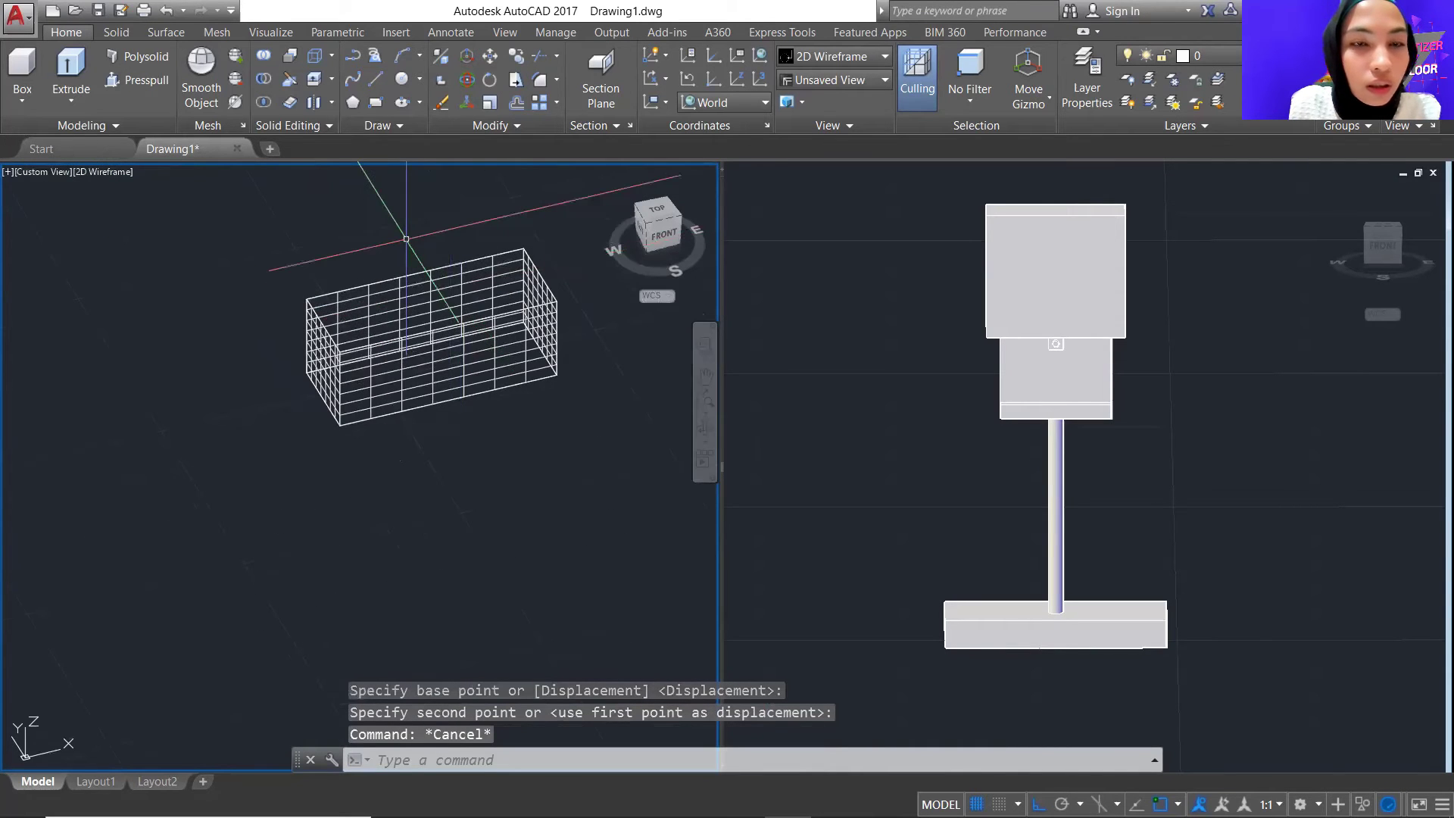
scroll(406, 238, up, 2)
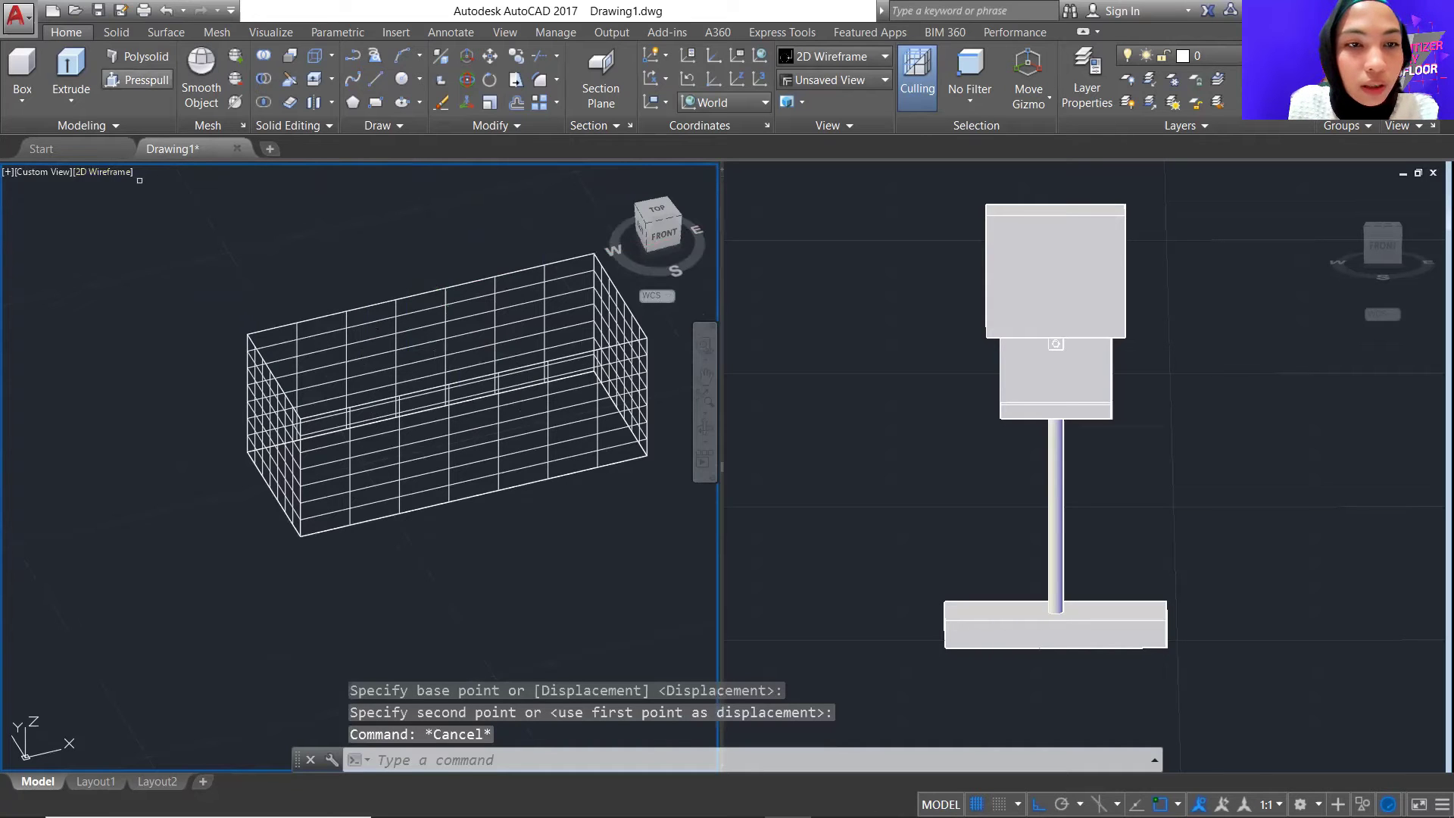
Presspull the rectangle on top of the walls by 1 unit to form a lid
click(137, 79)
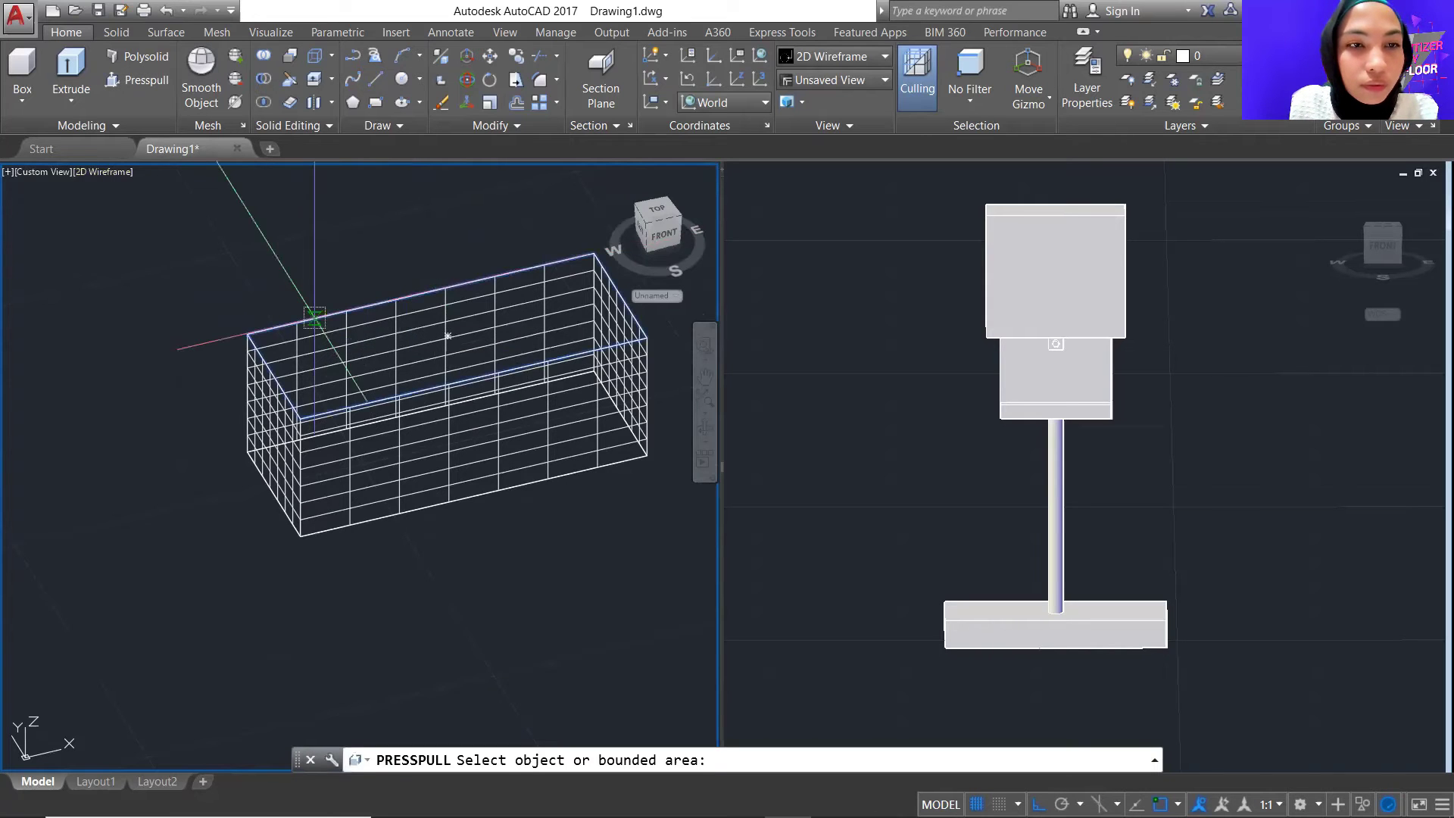
click(314, 318)
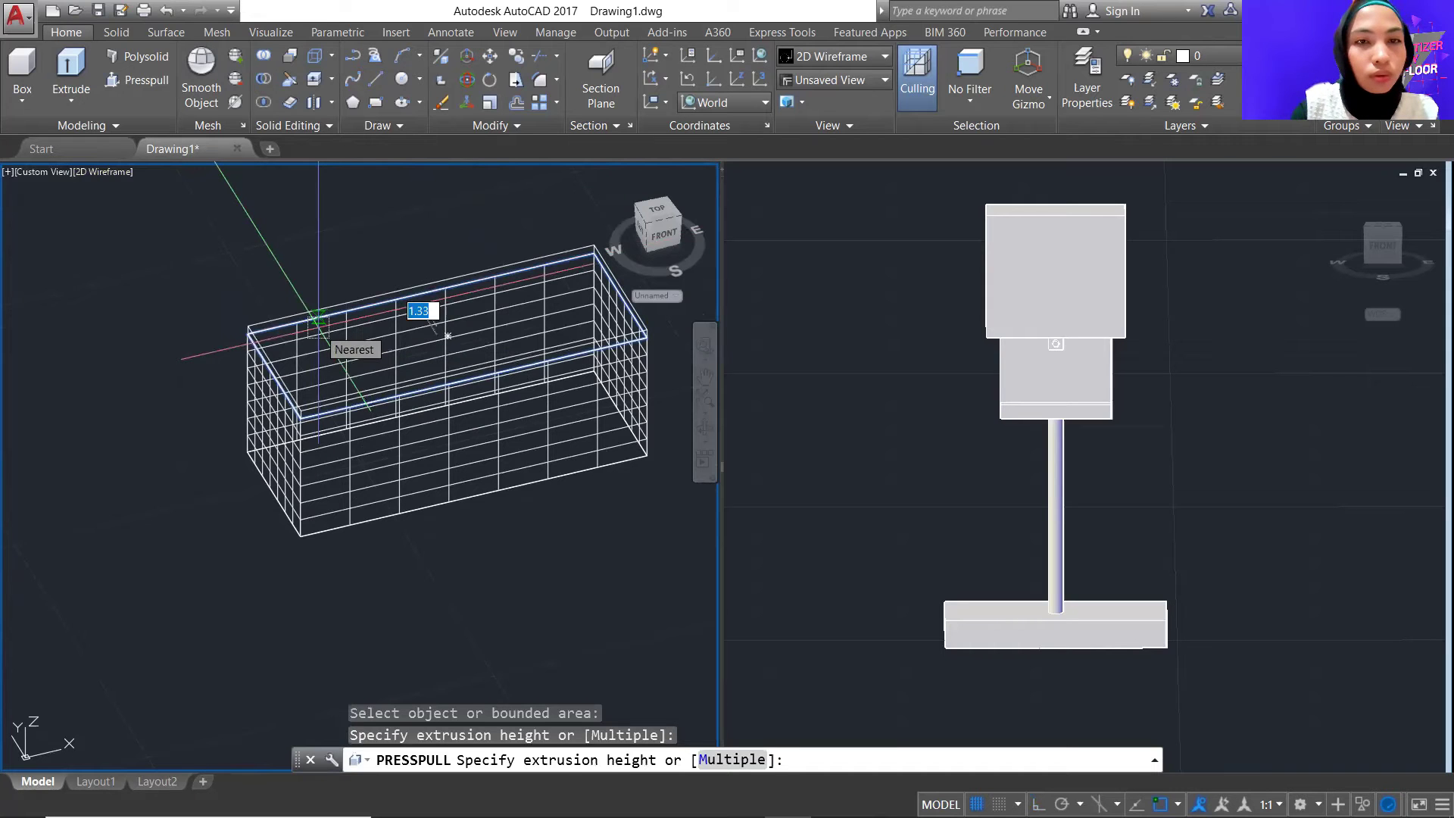
text(1)
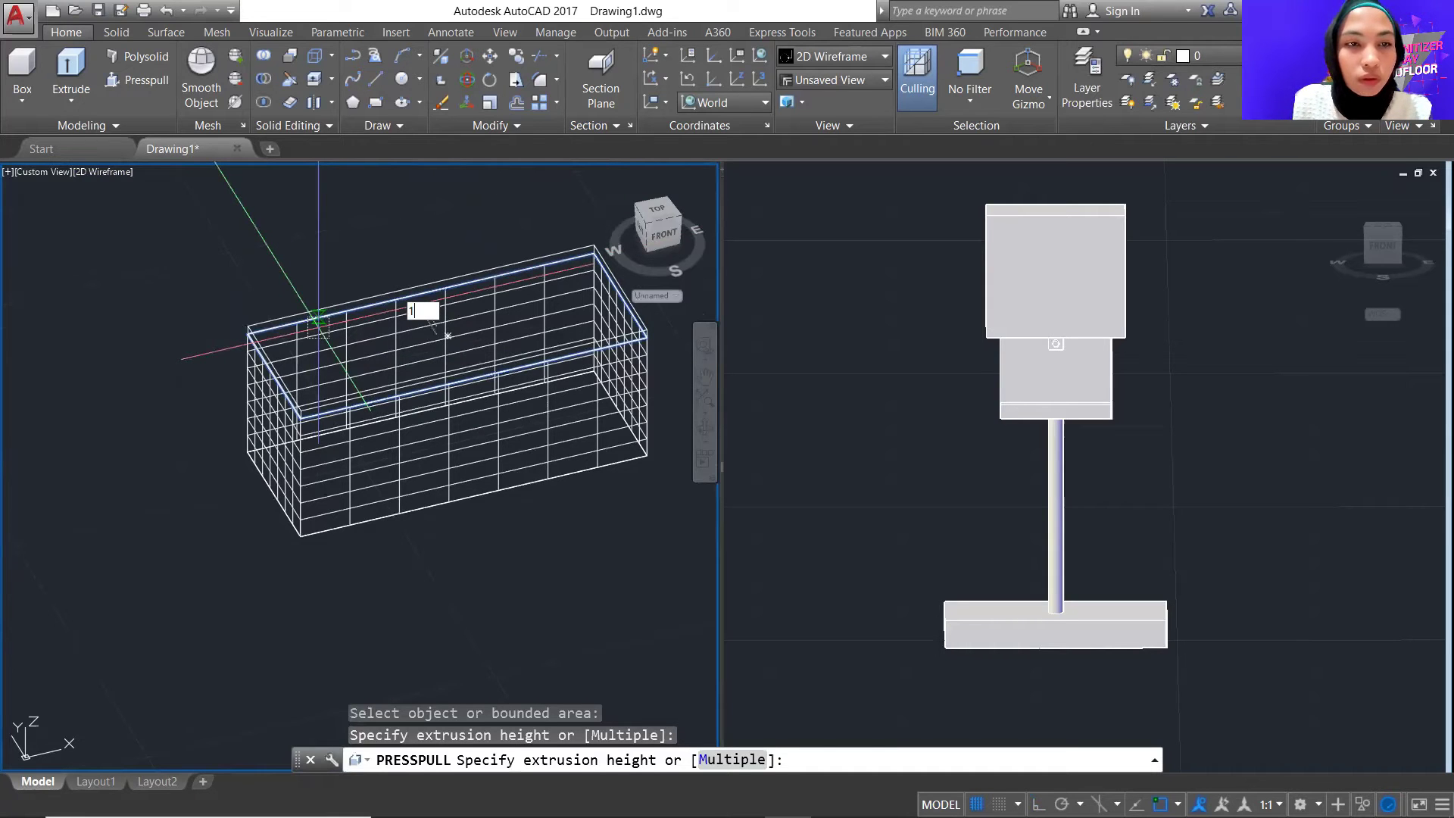
key(Return)
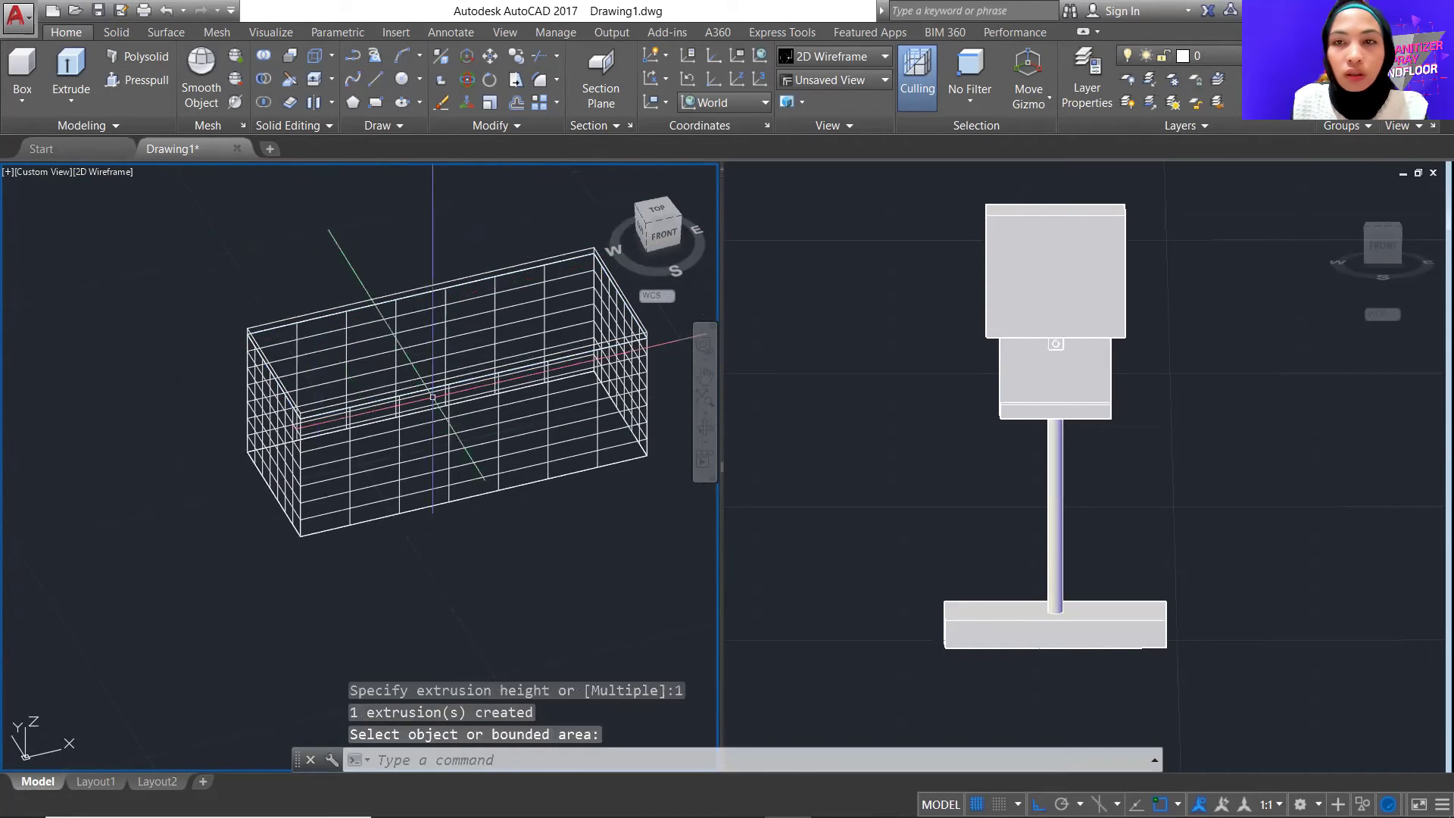
Undo the lid's extrusion and the operations just before it
key(ctrl+z)
key(ctrl+z)
key(ctrl+z)
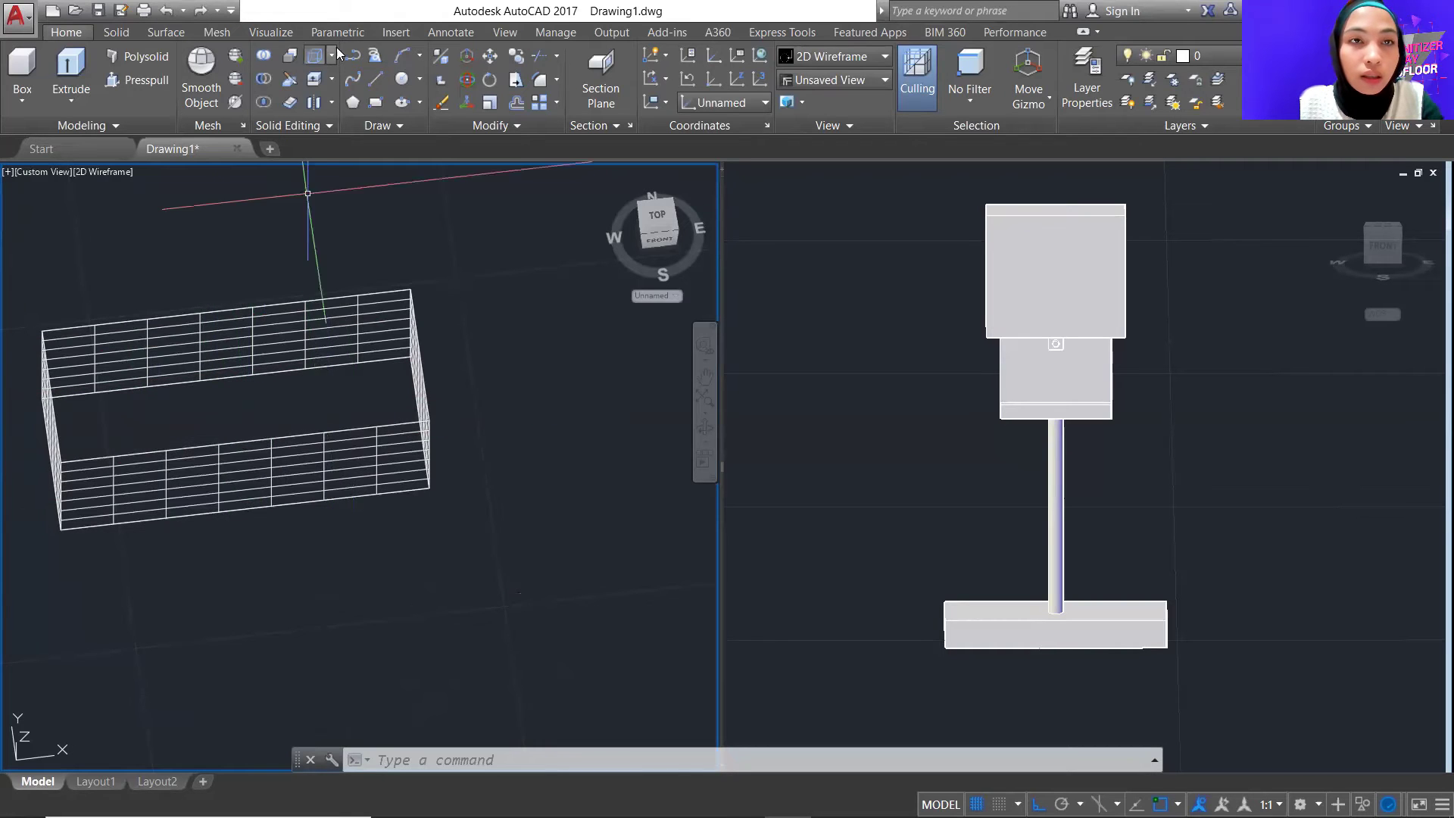
Draw a 50 by 20 rectangle in the empty space in front of the open box
text(REC)
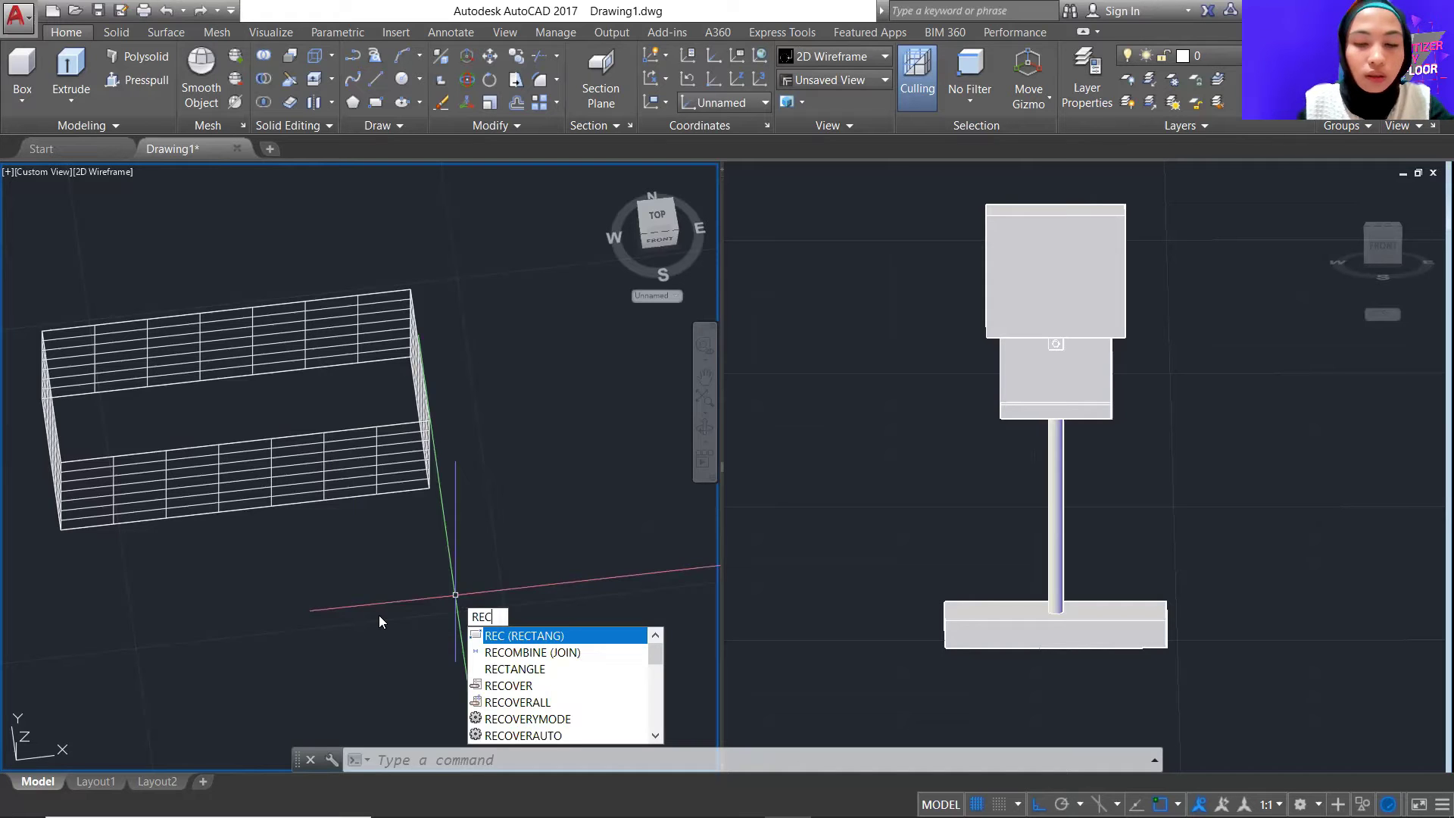
key(Return)
click(297, 587)
text(d)
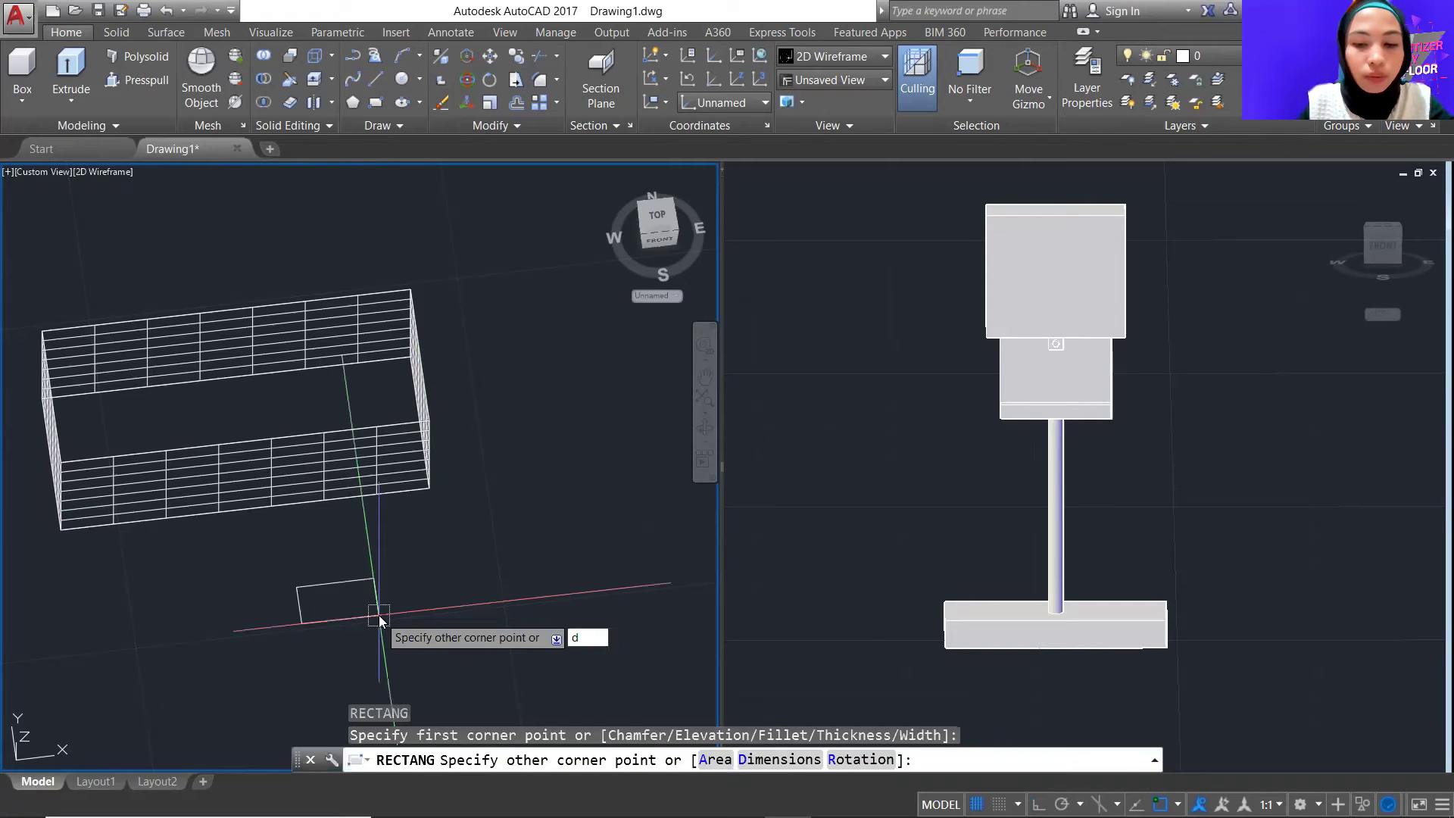
key(Return)
text(50)
key(Return)
text(20)
key(Return)
click(378, 614)
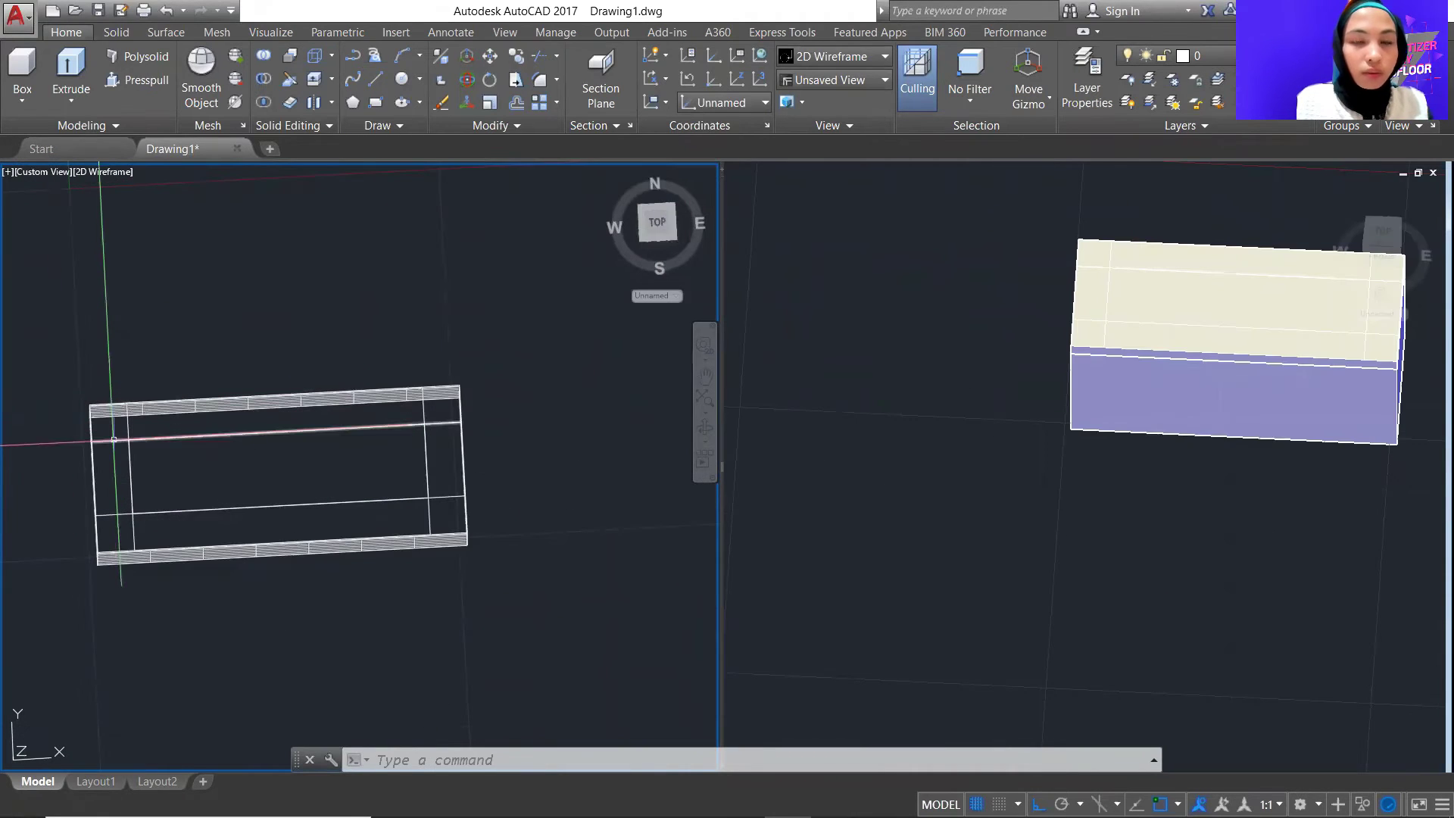
Erase the four full-length construction lines crossing the lid, keeping only the inner rectangle of lines
click(113, 438)
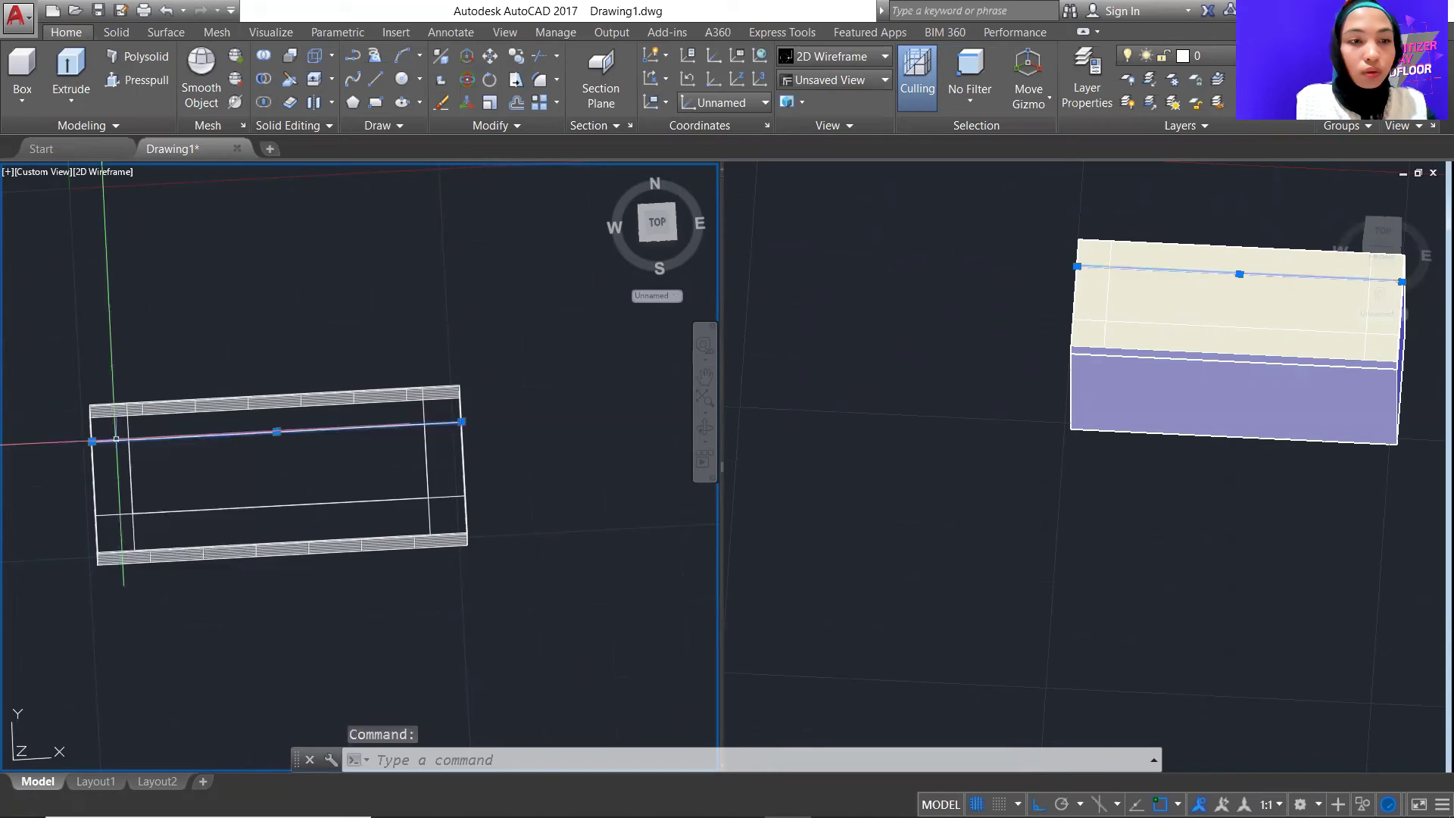
click(130, 470)
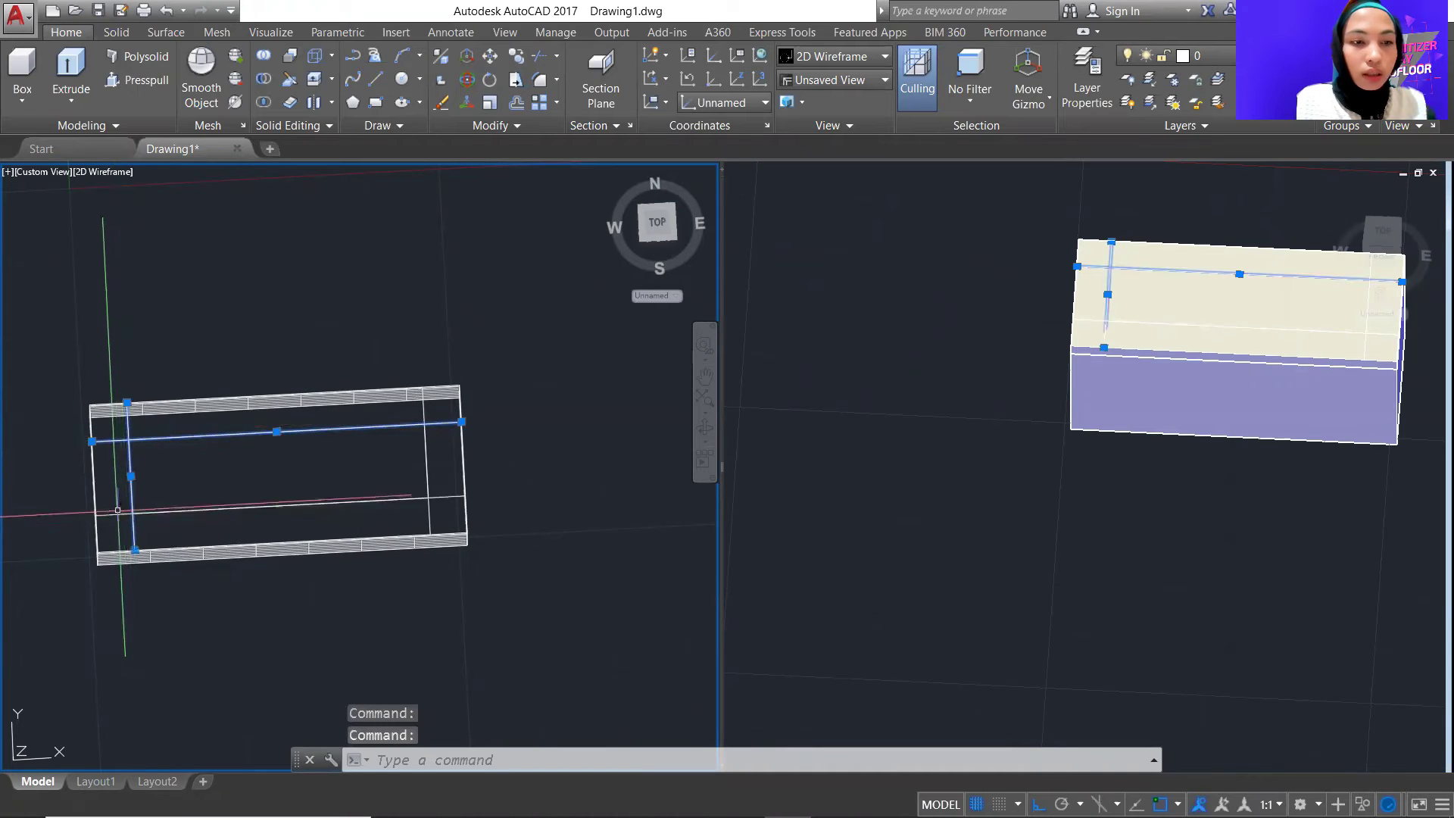
click(116, 509)
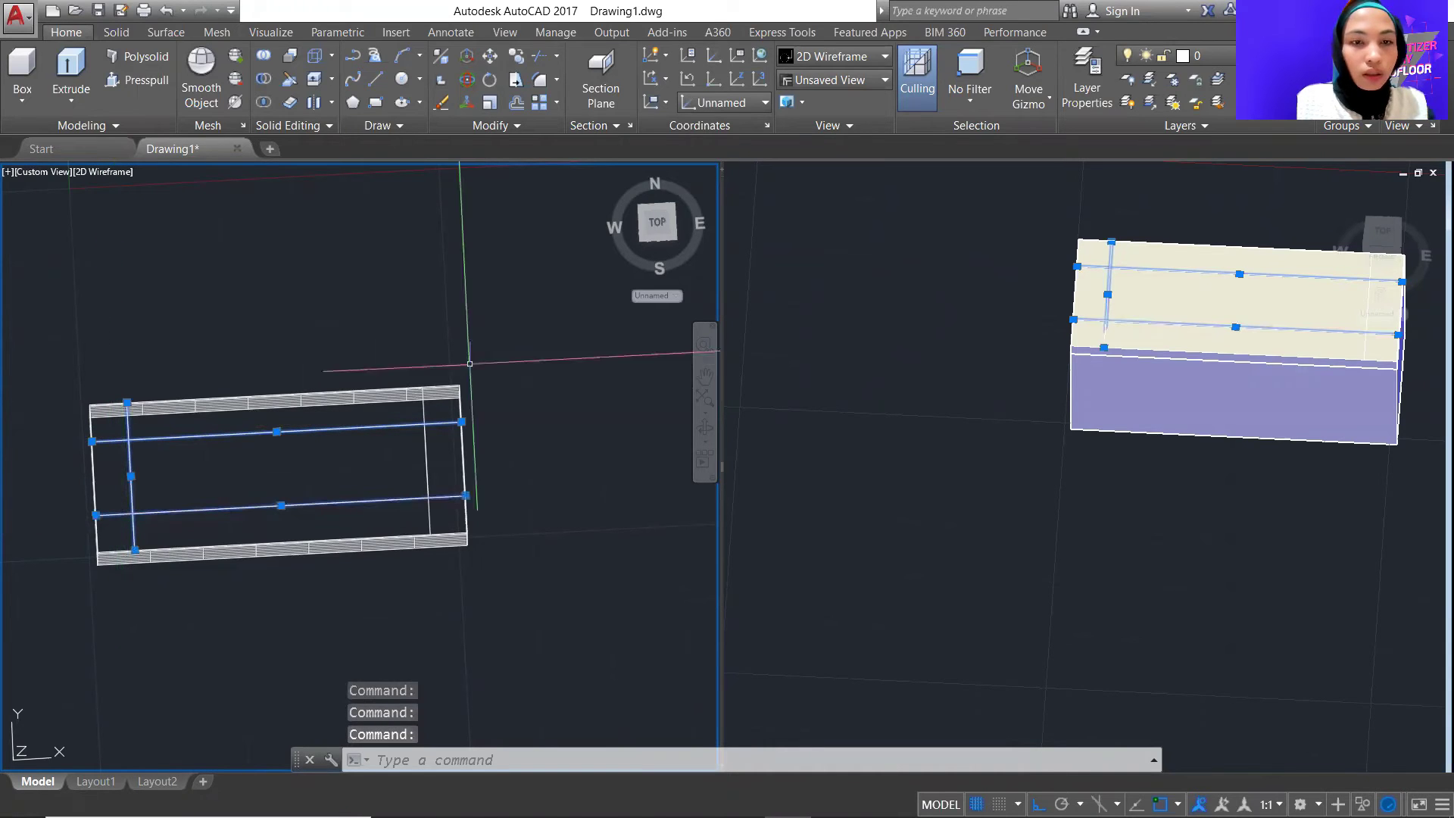
click(424, 407)
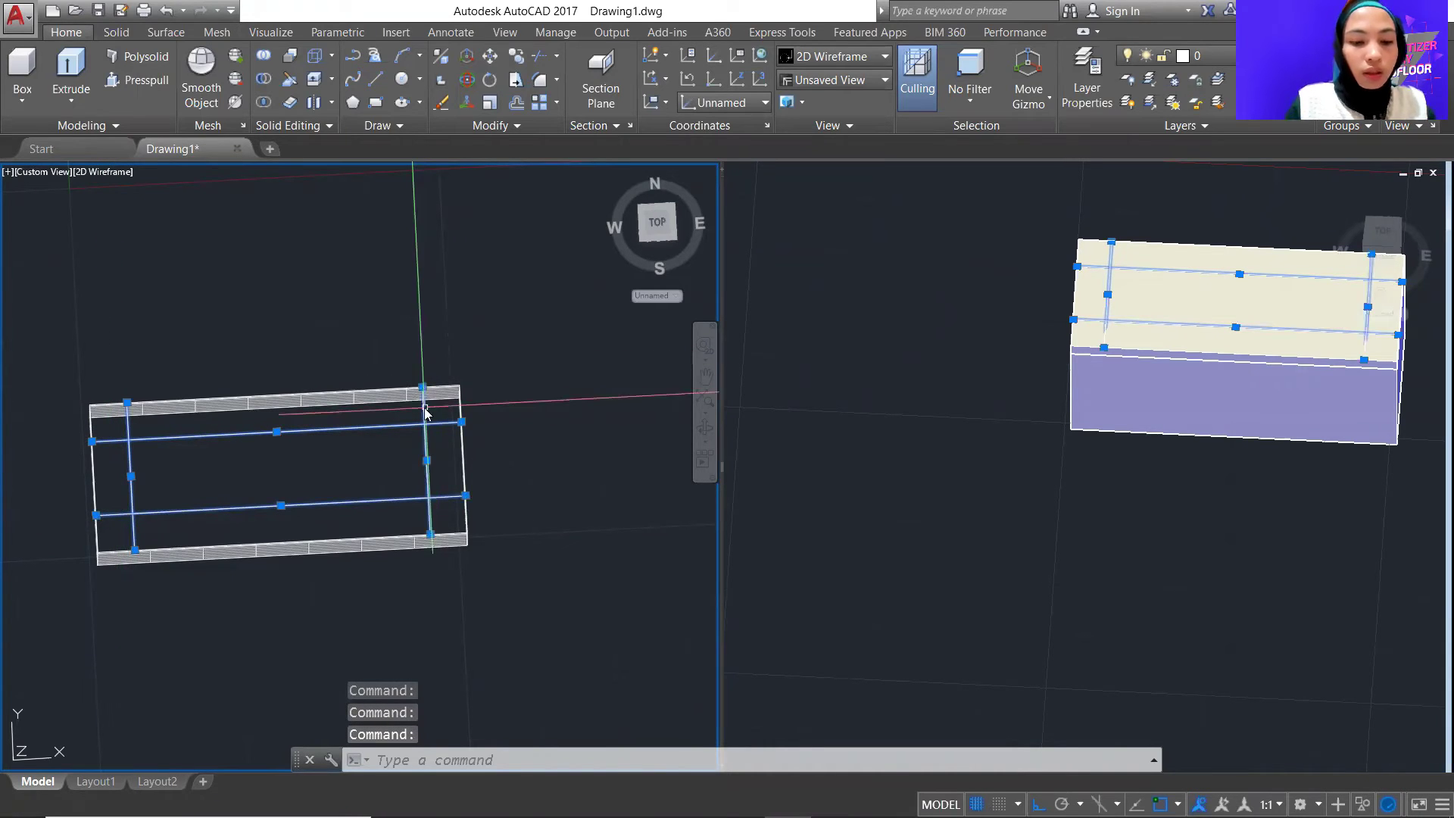
text(erase)
key(Return)
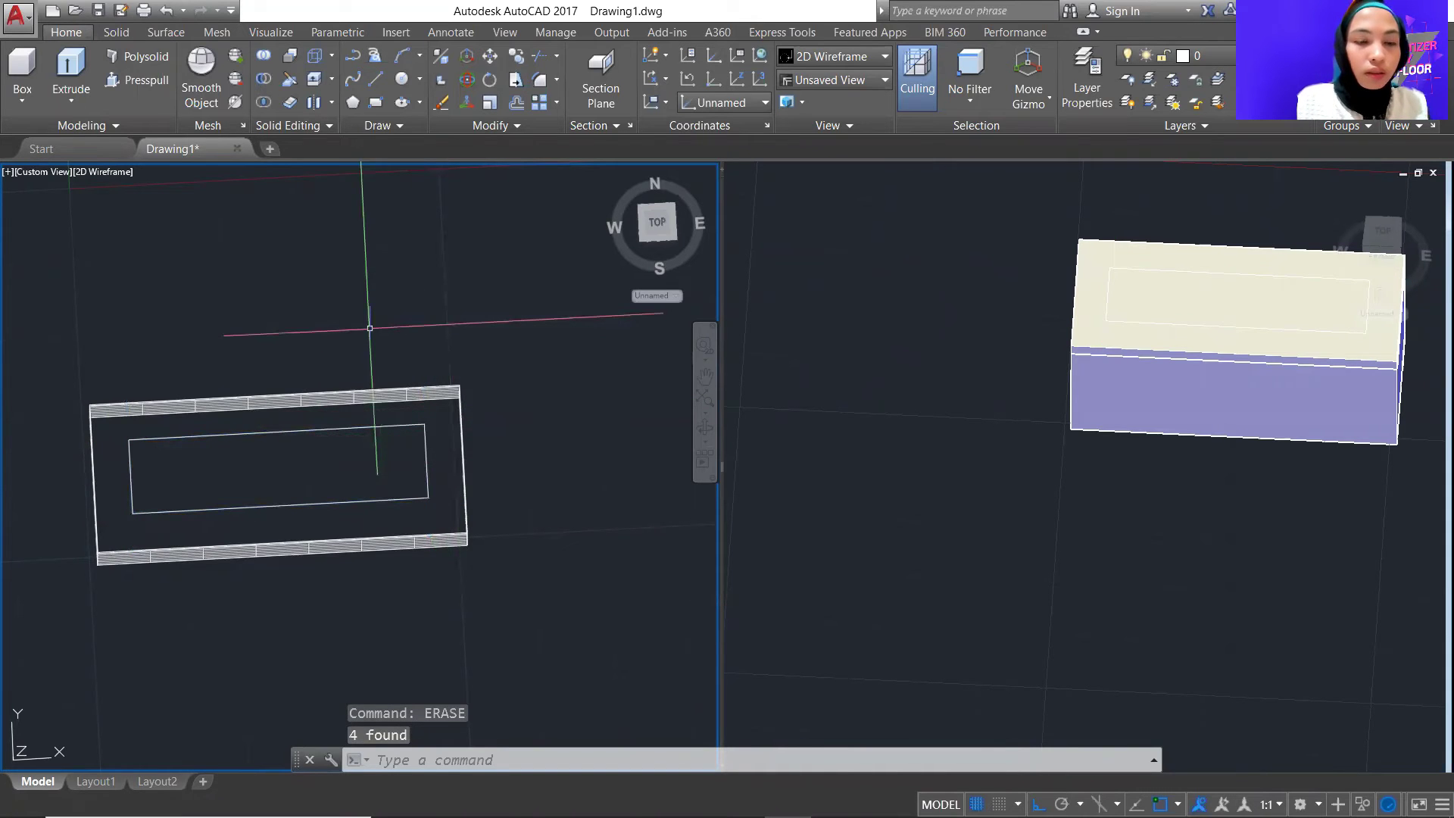
key(Escape)
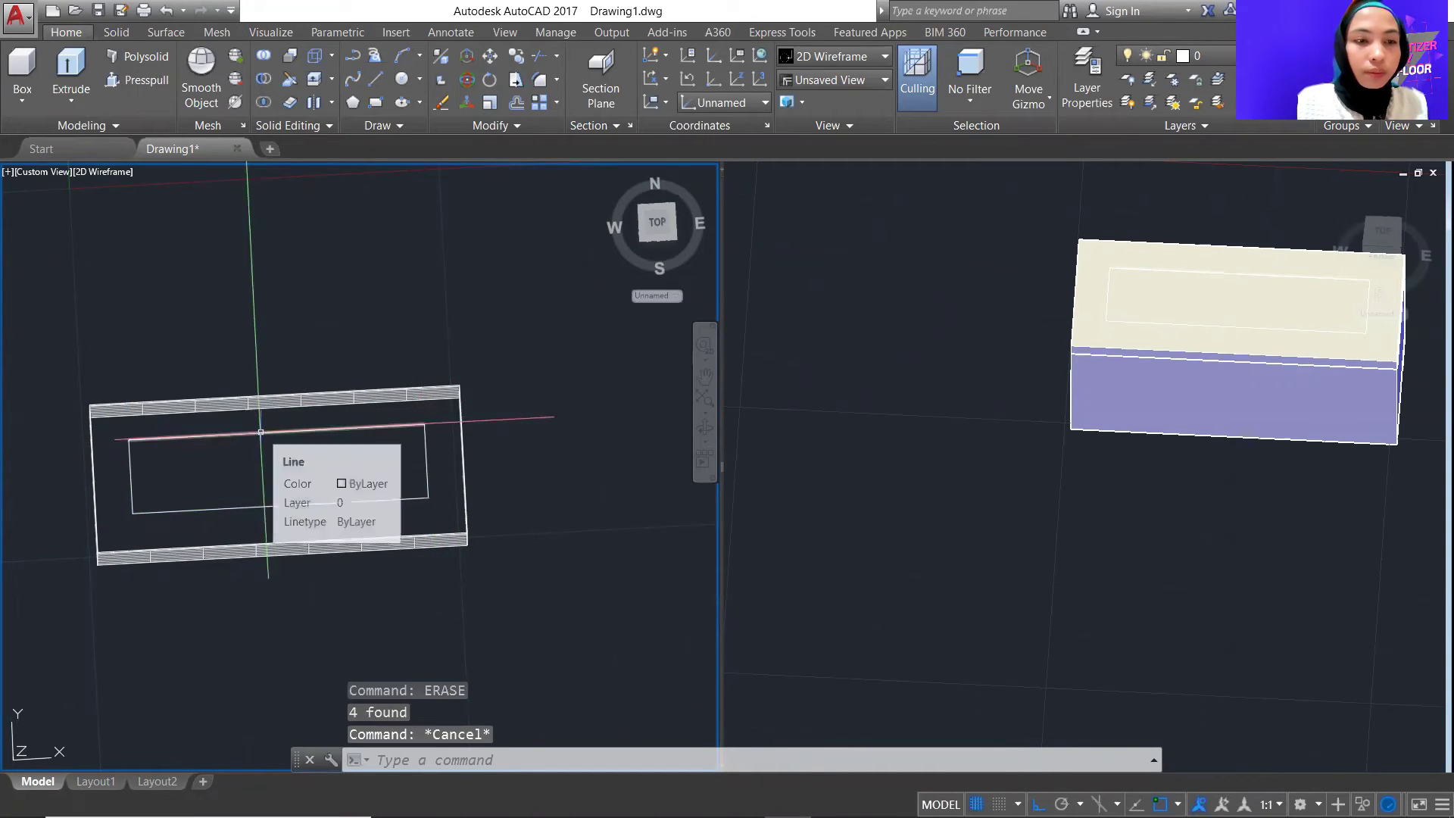
Group the four lines of the inner rectangle on the lid into one object
click(261, 431)
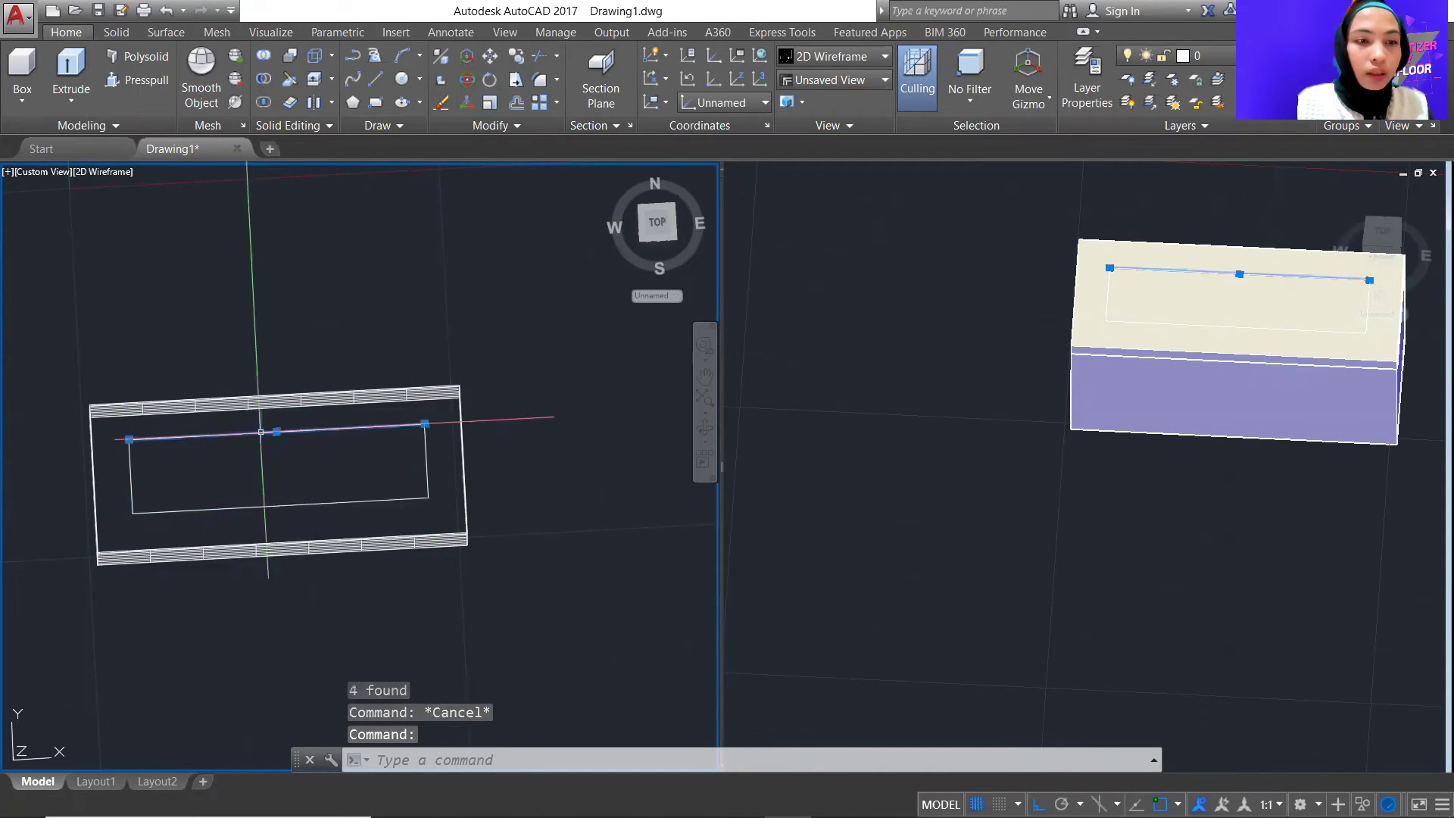
click(132, 472)
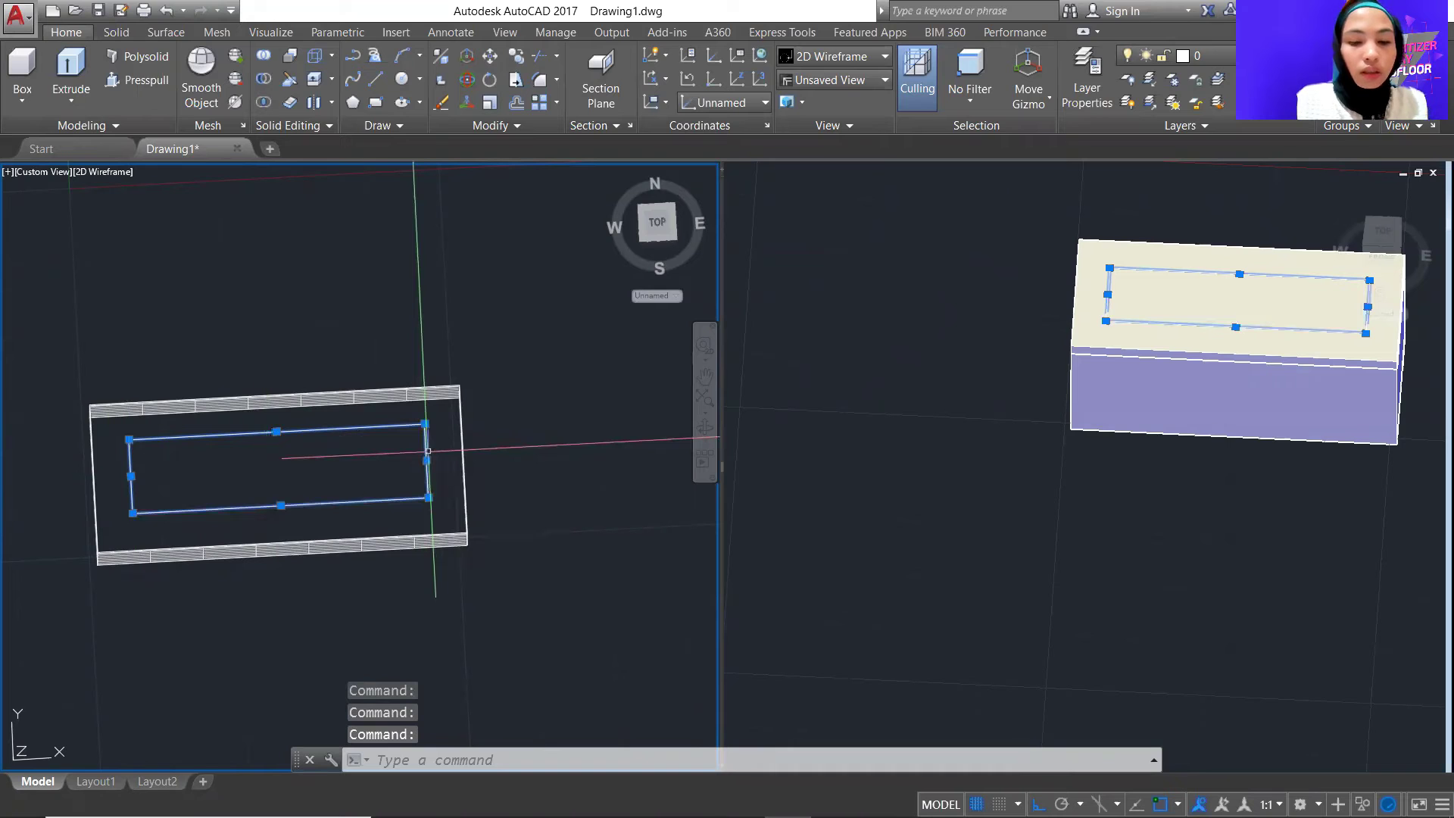
text(GRo)
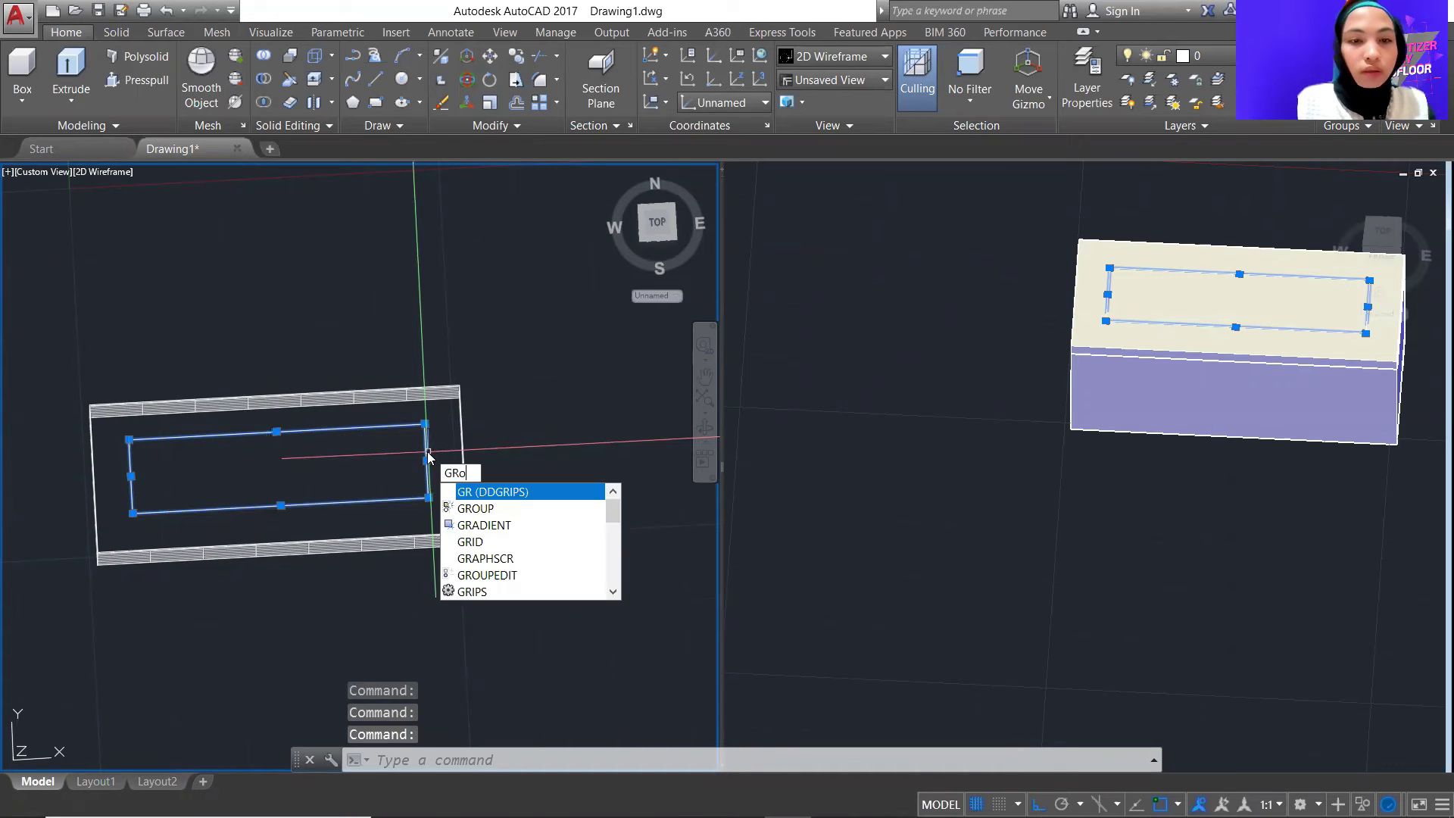
key(Return)
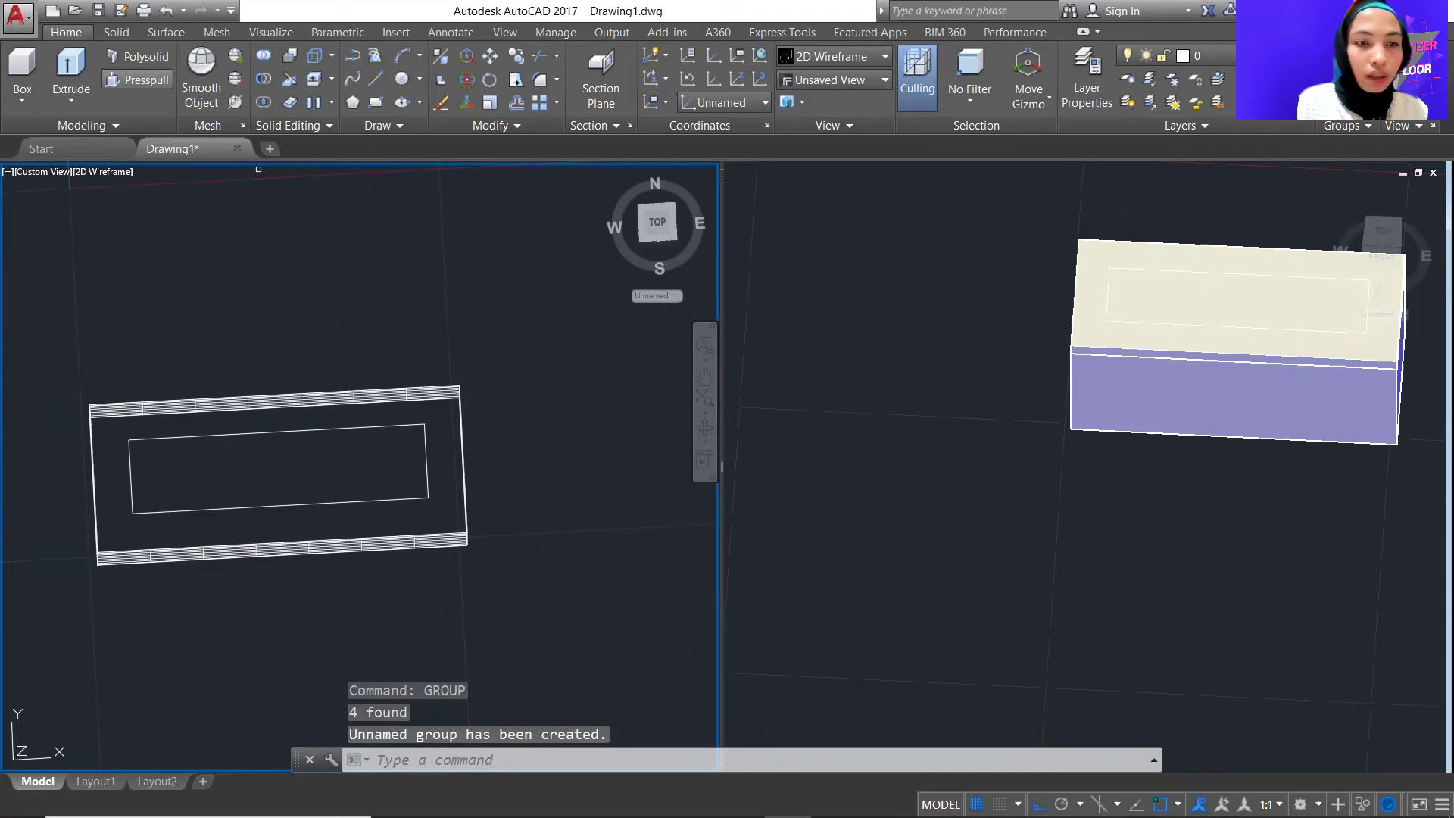
Presspull the inner rectangle on the lid by 20 to cut the rectangular opening
click(136, 79)
click(248, 487)
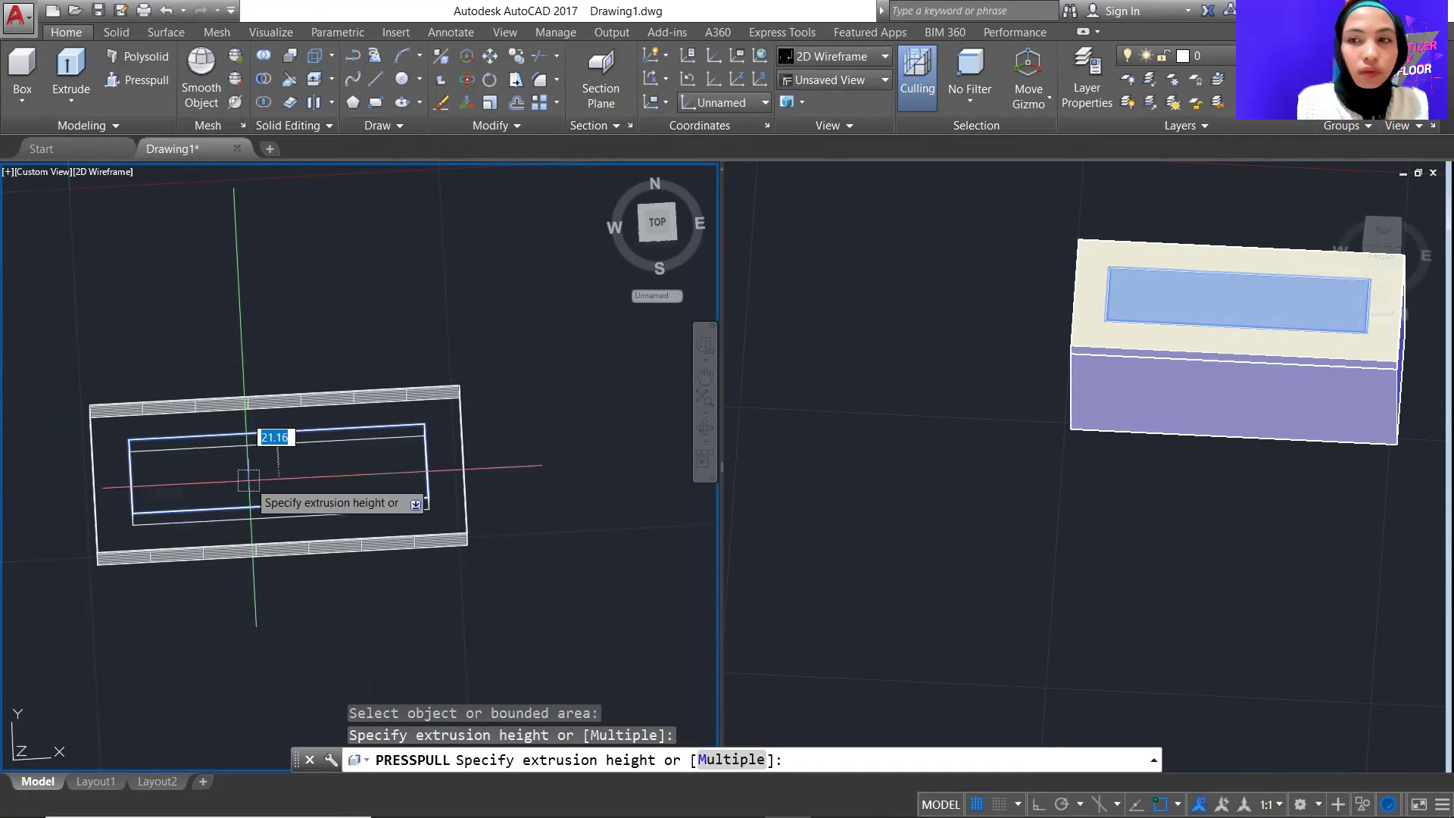
text(20)
key(Return)
click(1125, 452)
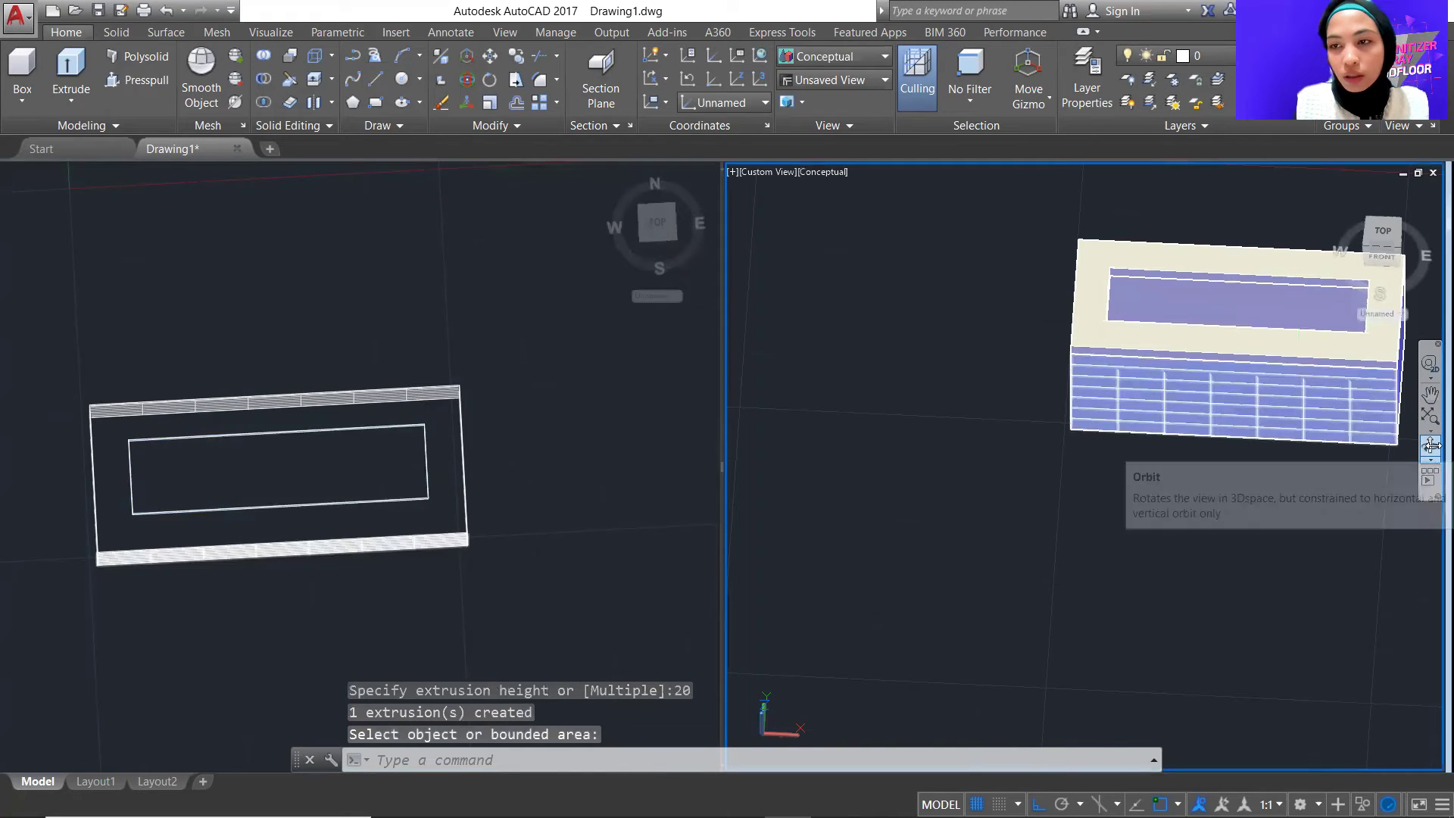
click(1431, 447)
drag(1120, 273, 1220, 359)
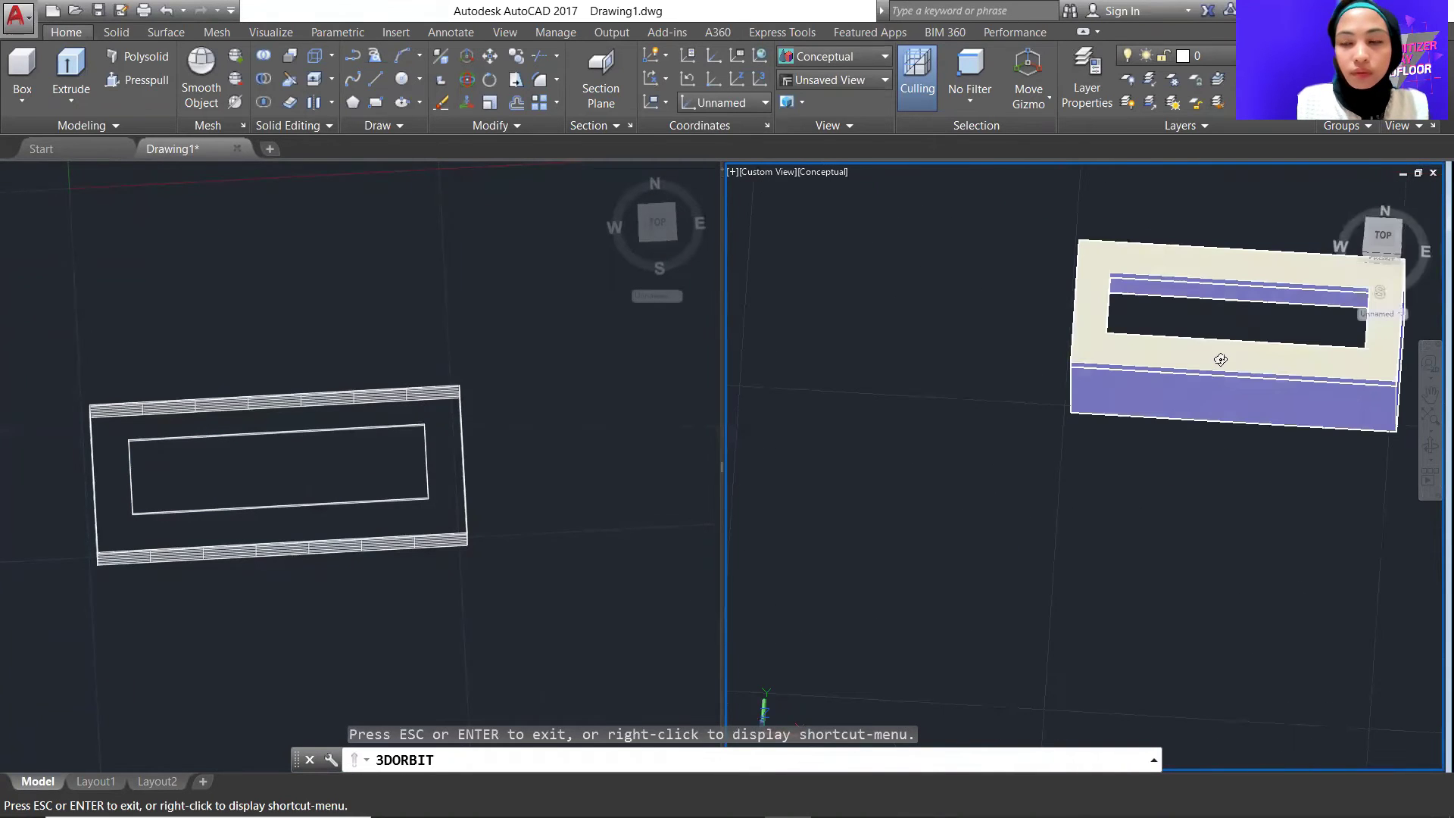
drag(1248, 306, 1252, 332)
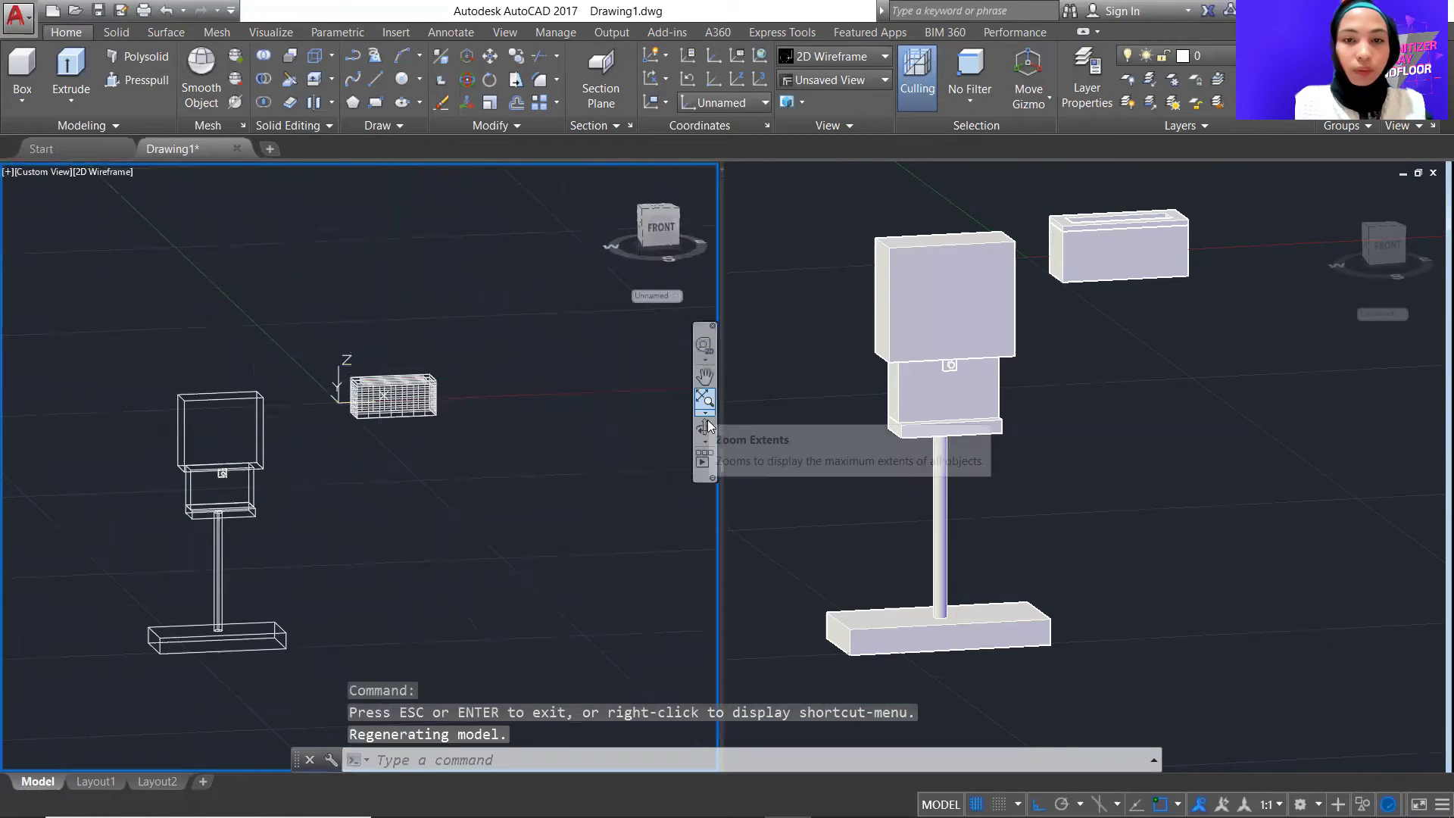
Move the lidded box onto the top of the stand's large upper block, matching its lower rear-left corner to the block's upper rear-left corner
scroll(355, 505, up, 2)
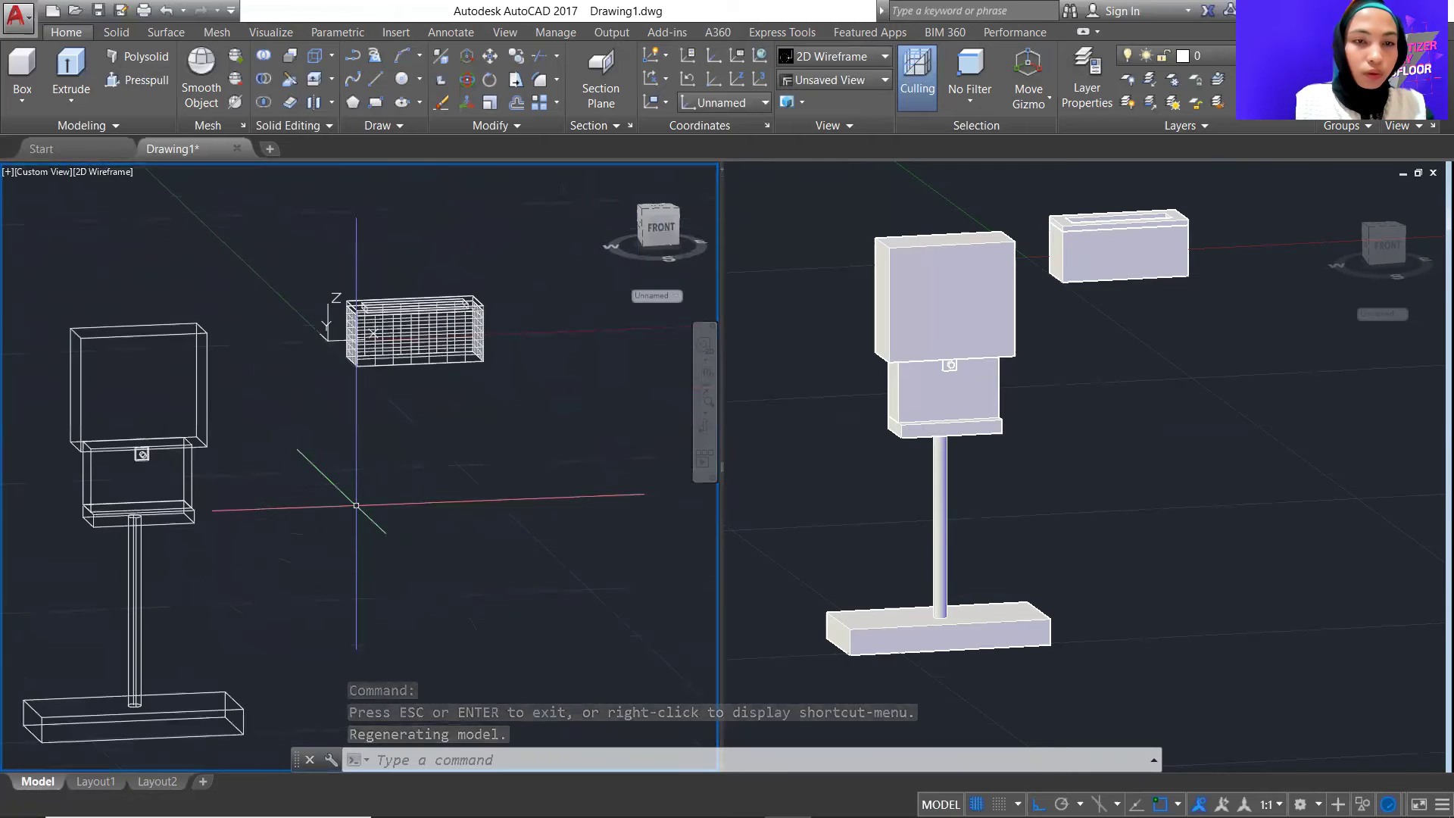
click(323, 251)
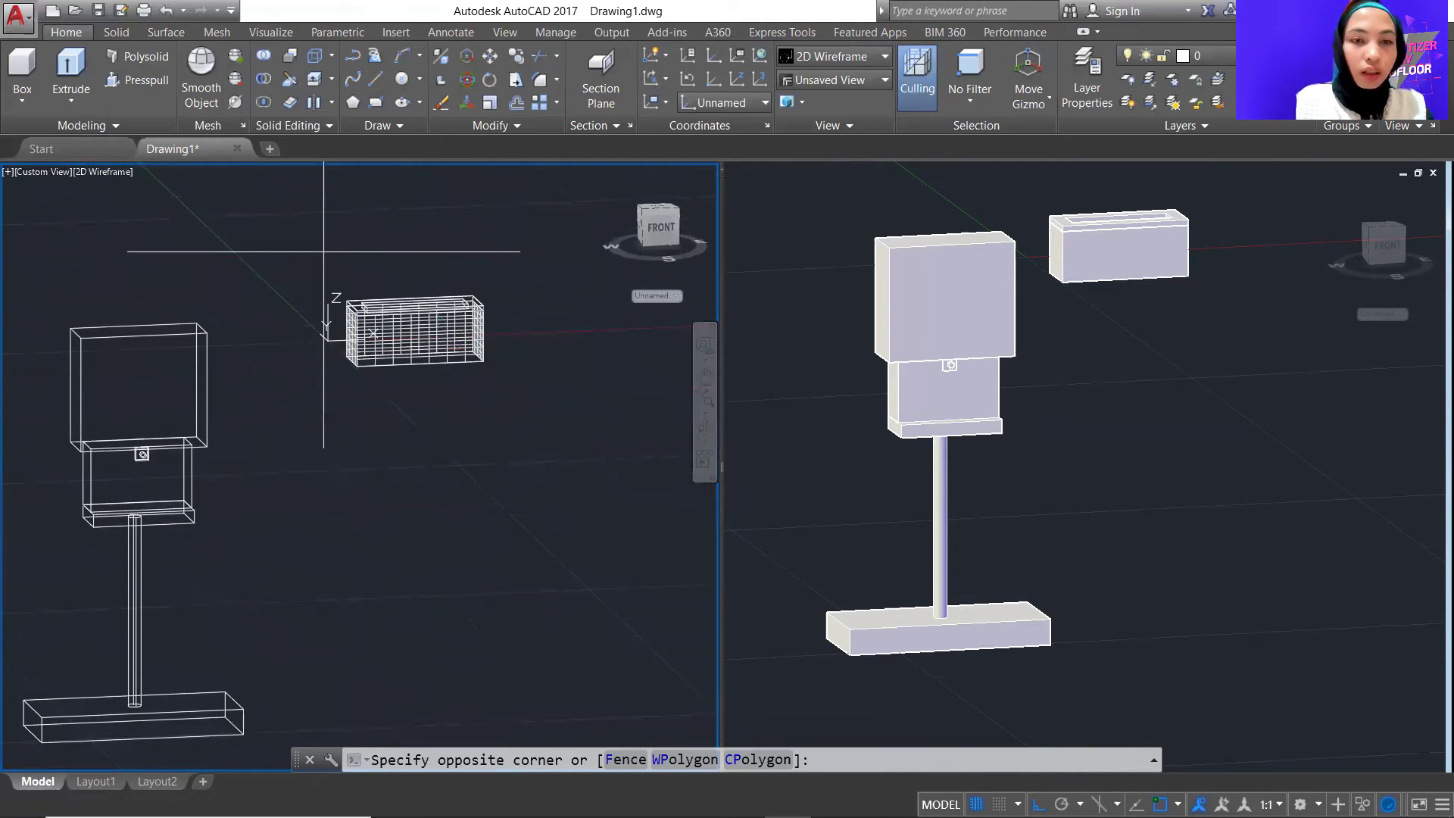
click(522, 380)
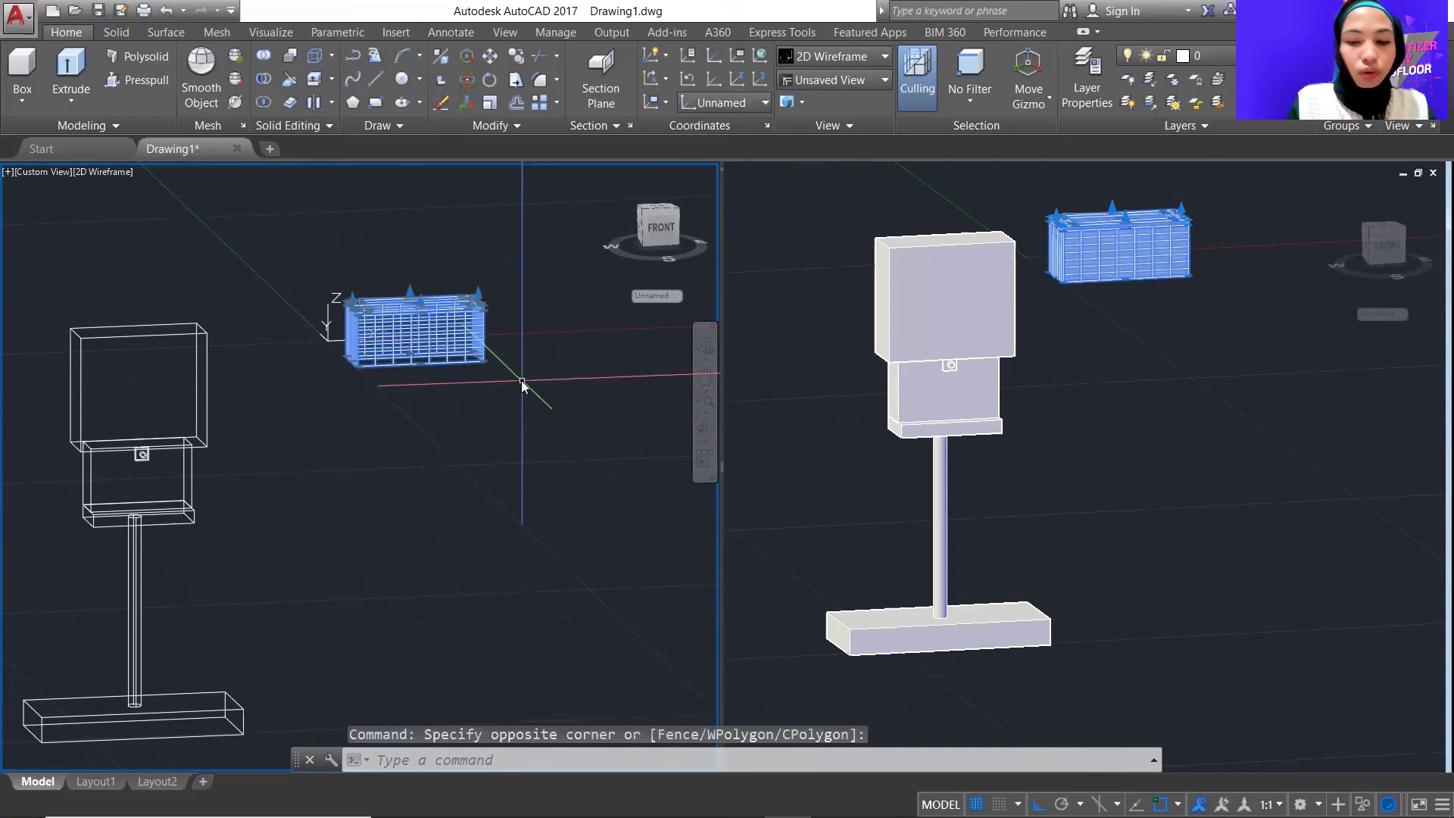
text(mov)
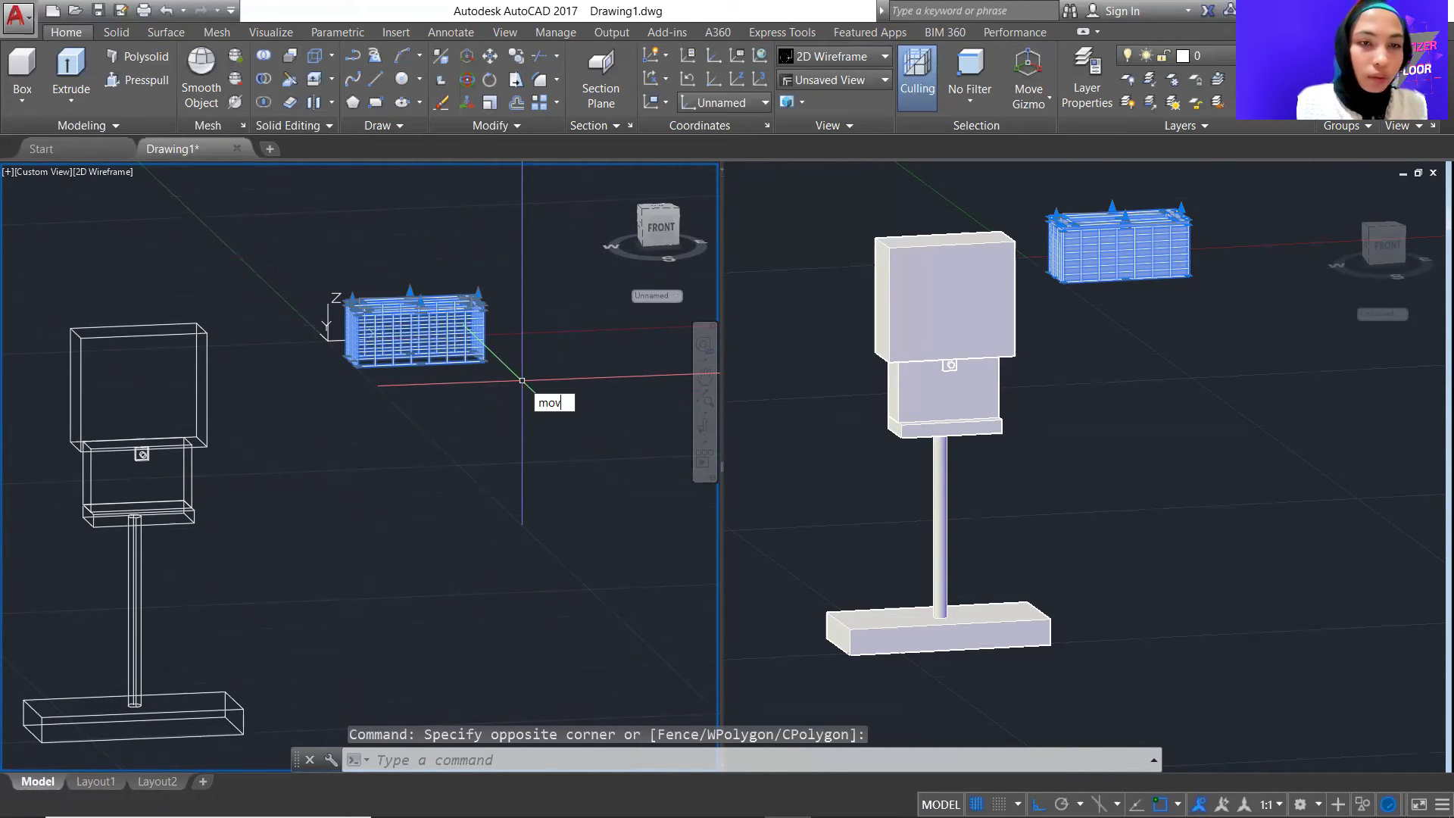
key(Return)
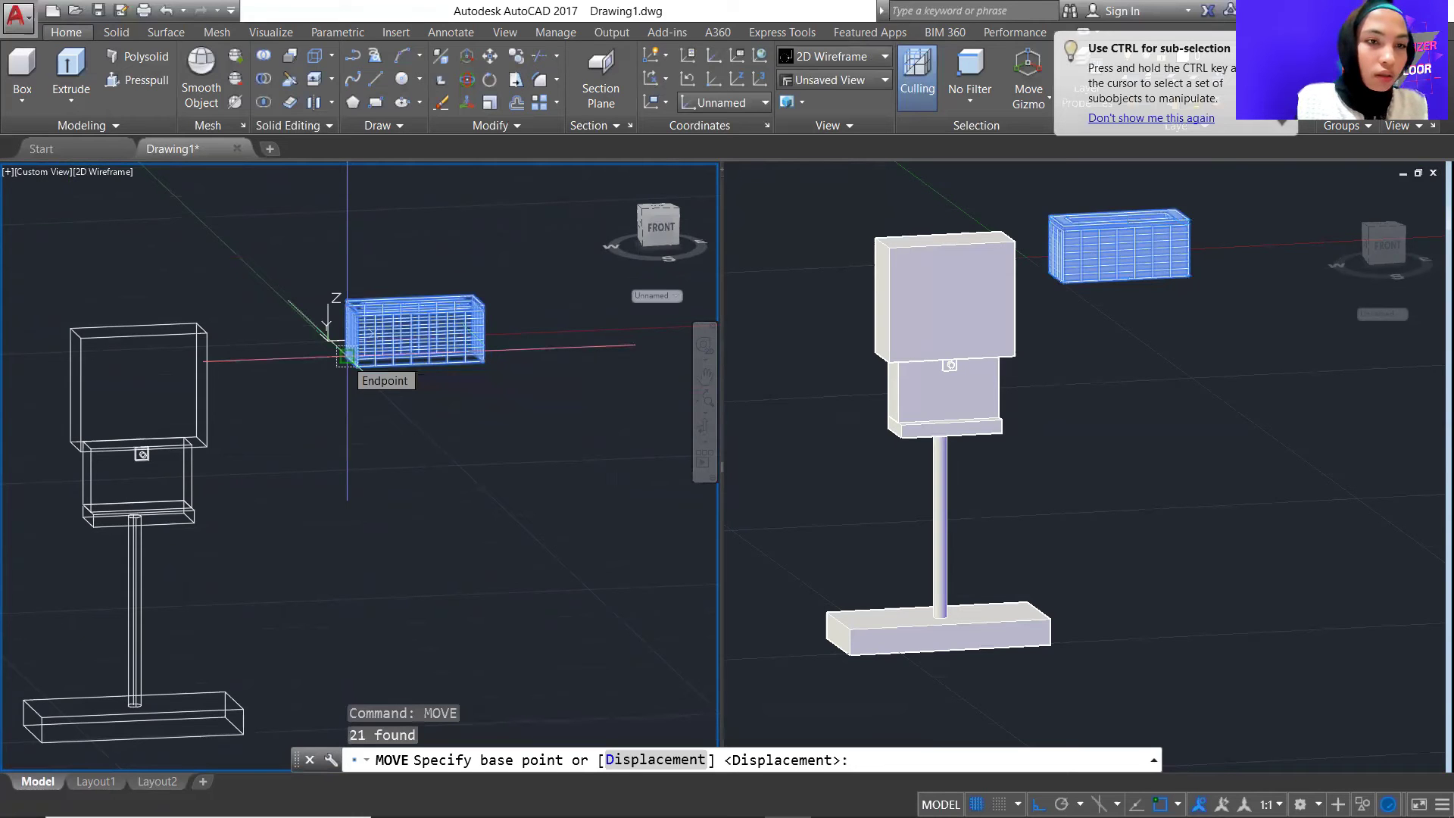
click(347, 355)
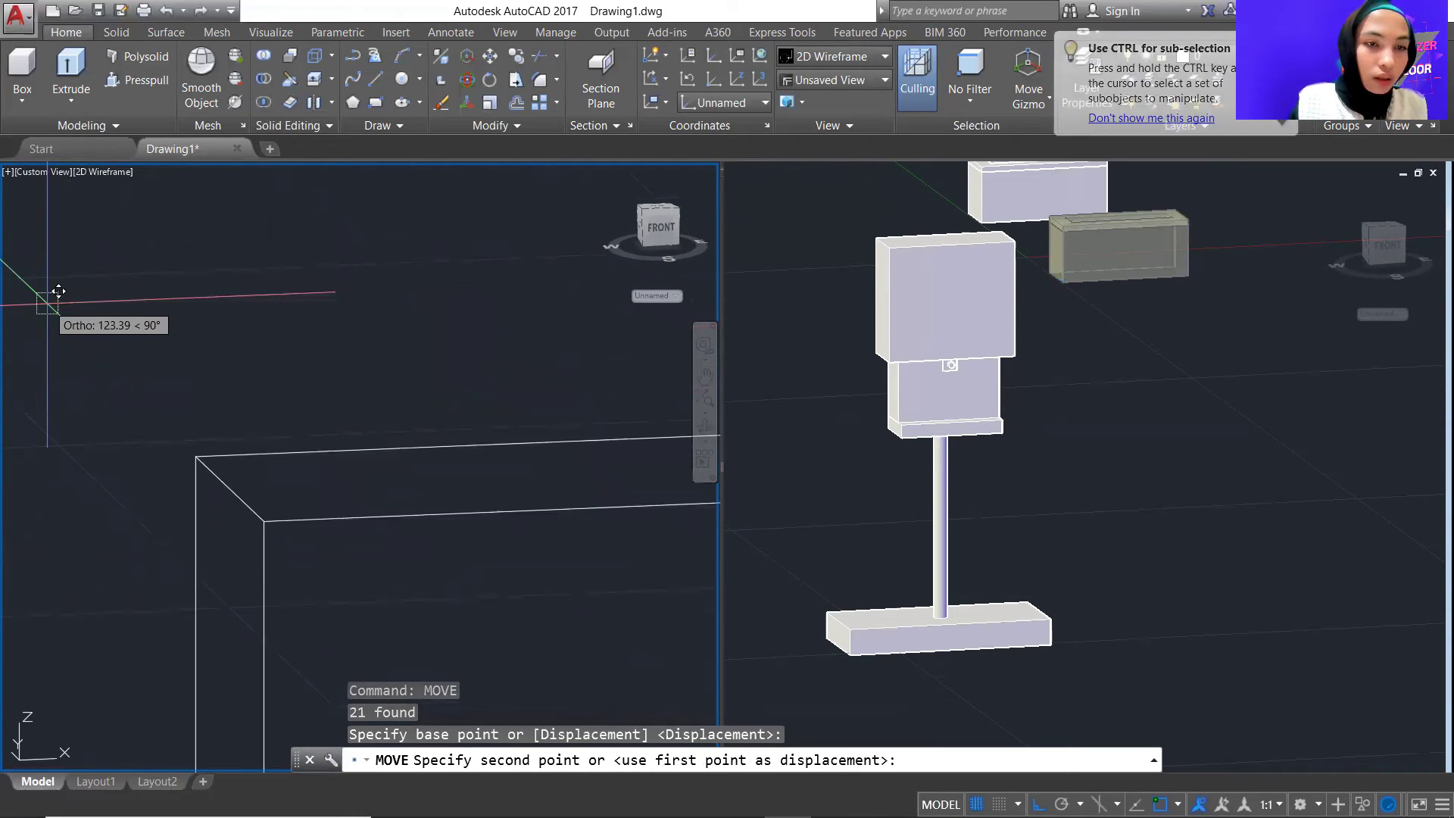
click(195, 456)
Draw a 25-long line down from the midpoint of the block's upper front edge, with a 7.5 segment running right from its lower end
scroll(522, 454, down, 4)
scroll(469, 420, up, 4)
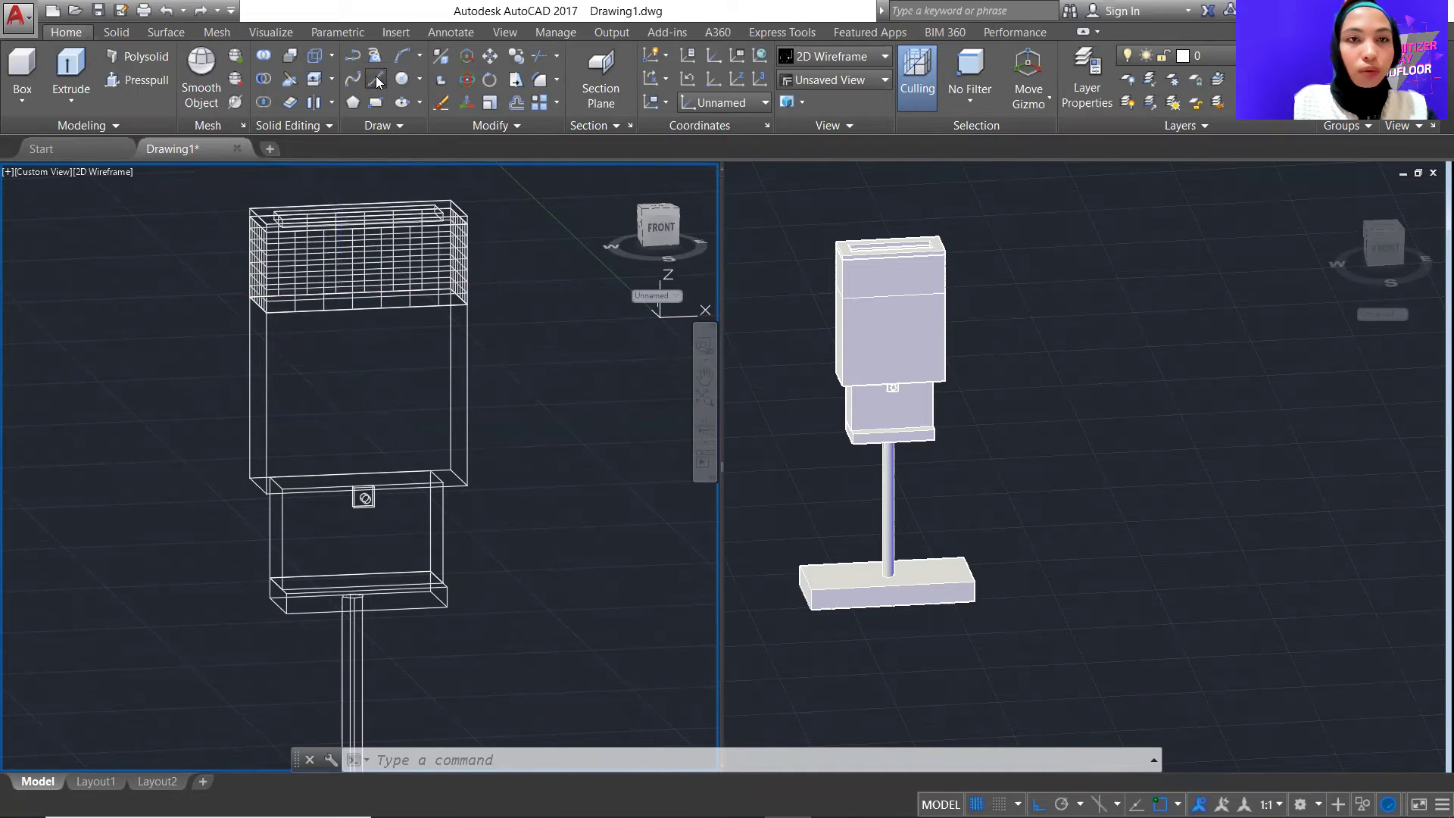
click(375, 78)
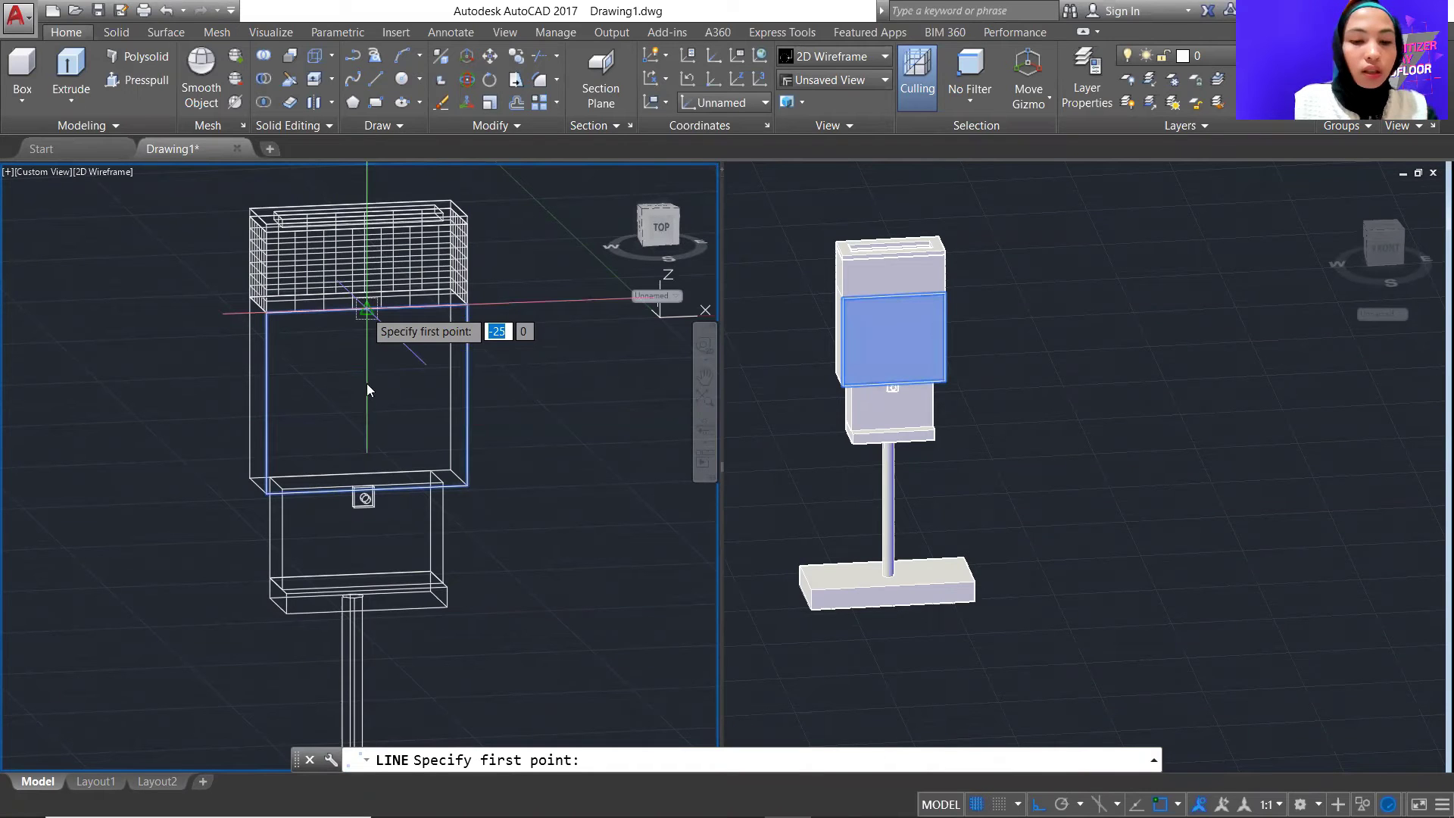
click(366, 310)
text(25)
key(Return)
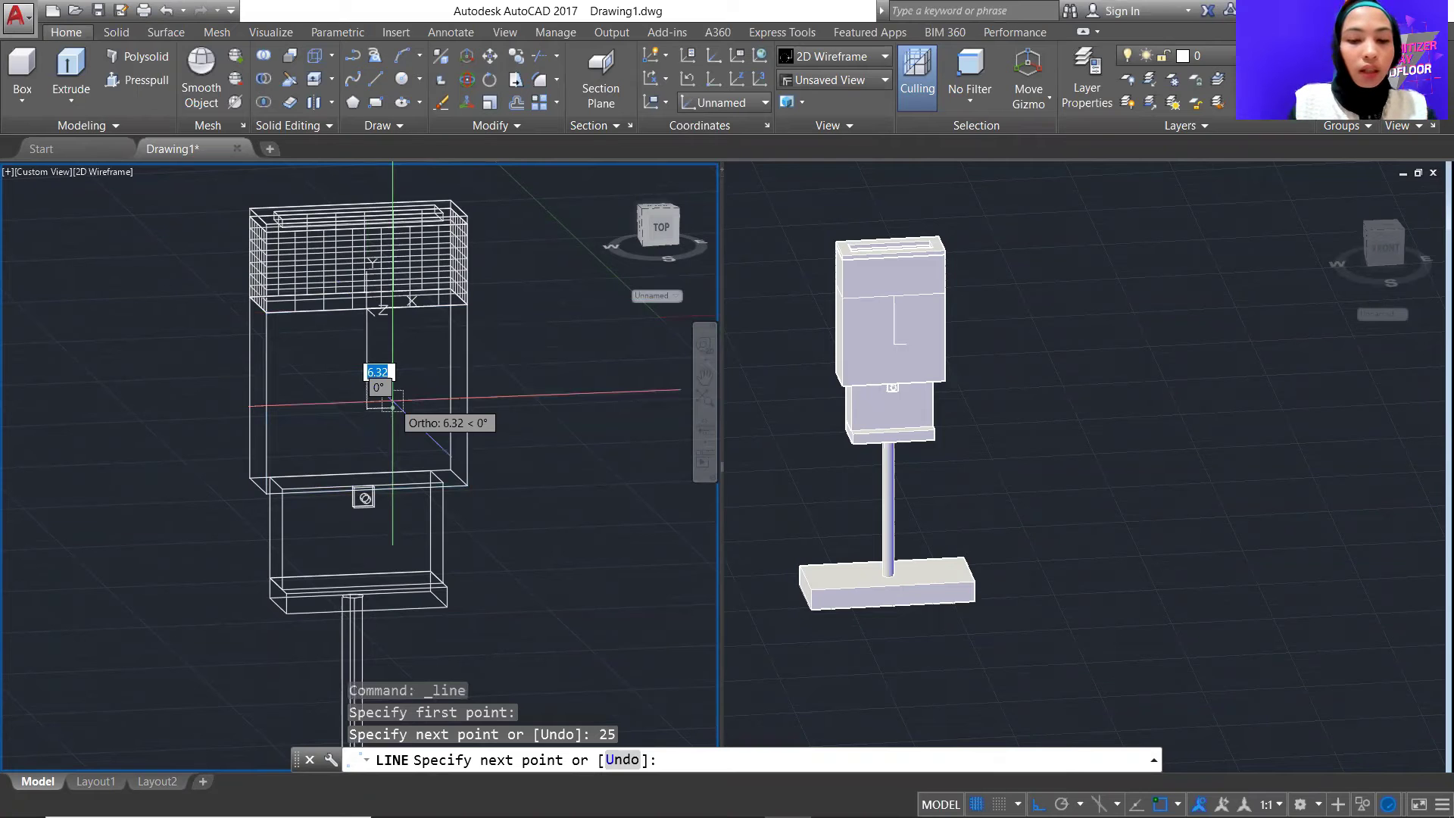
text(7.5)
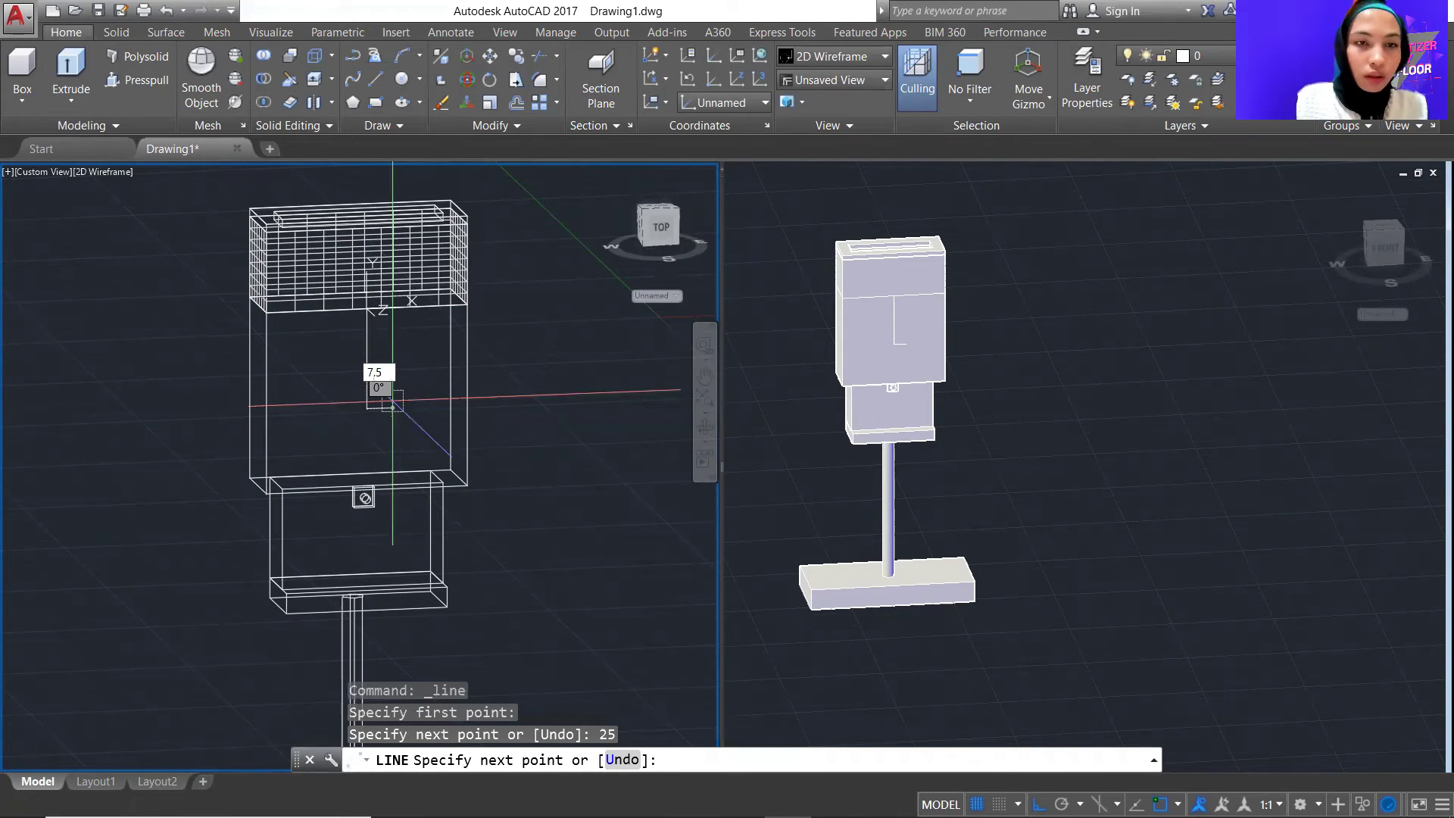
key(Return)
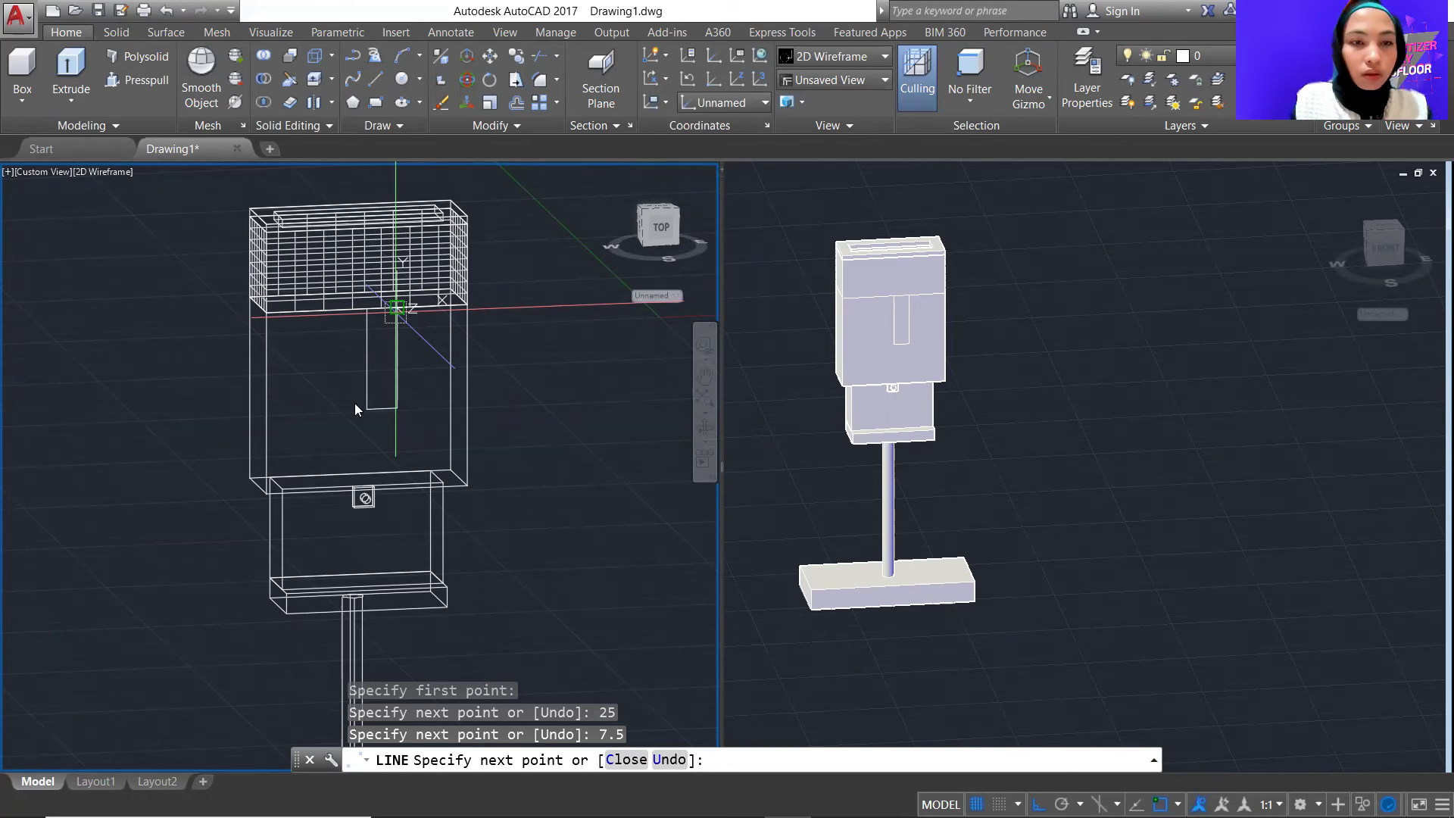
Complete the 15 by 25 rectangular outline on the block's front face, centred on the vertical line
text(15)
key(Return)
text(25)
key(Return)
click(396, 406)
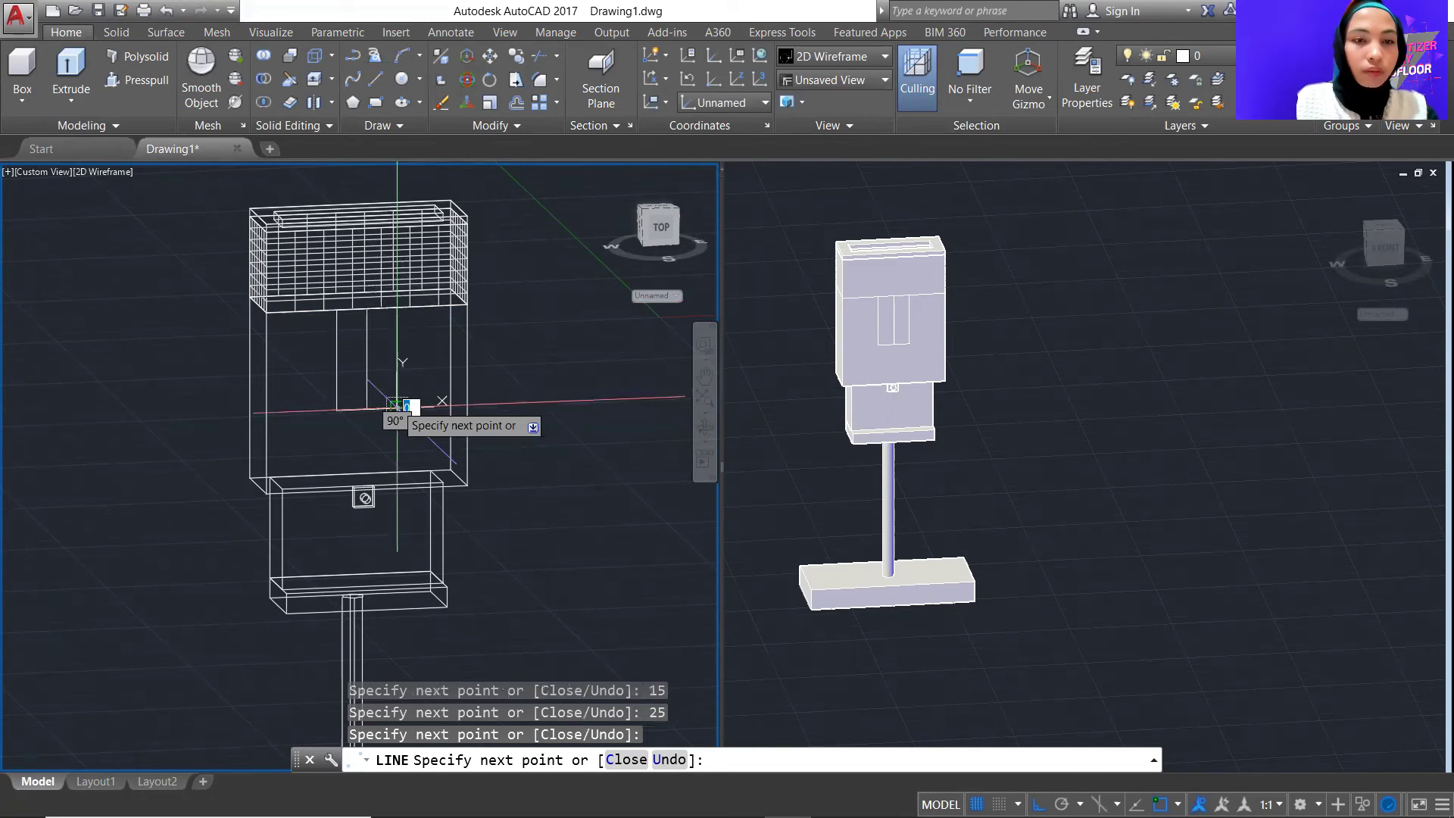
key(Escape)
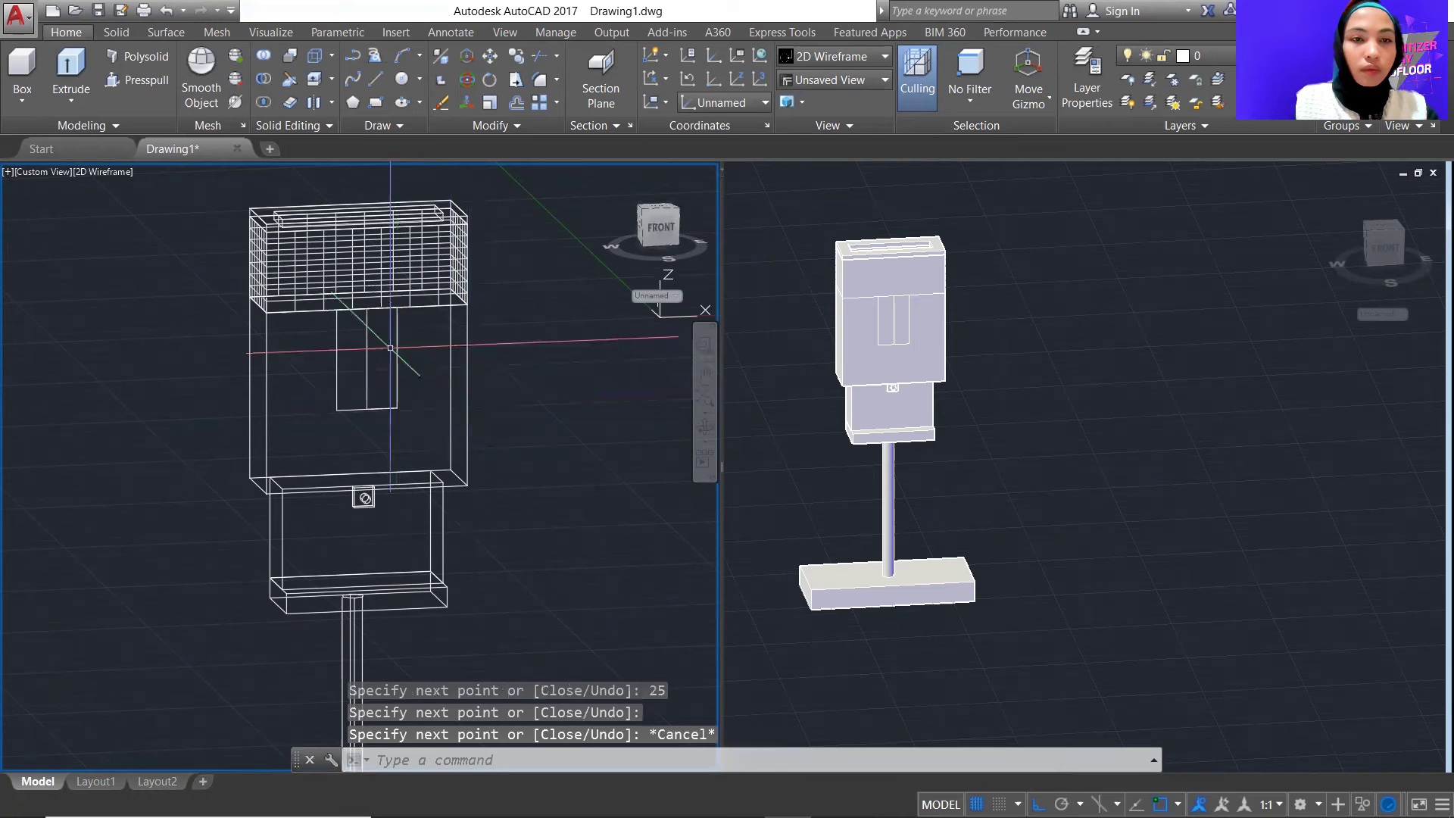
Erase the vertical centre line inside the rectangular outline on the front face
click(368, 349)
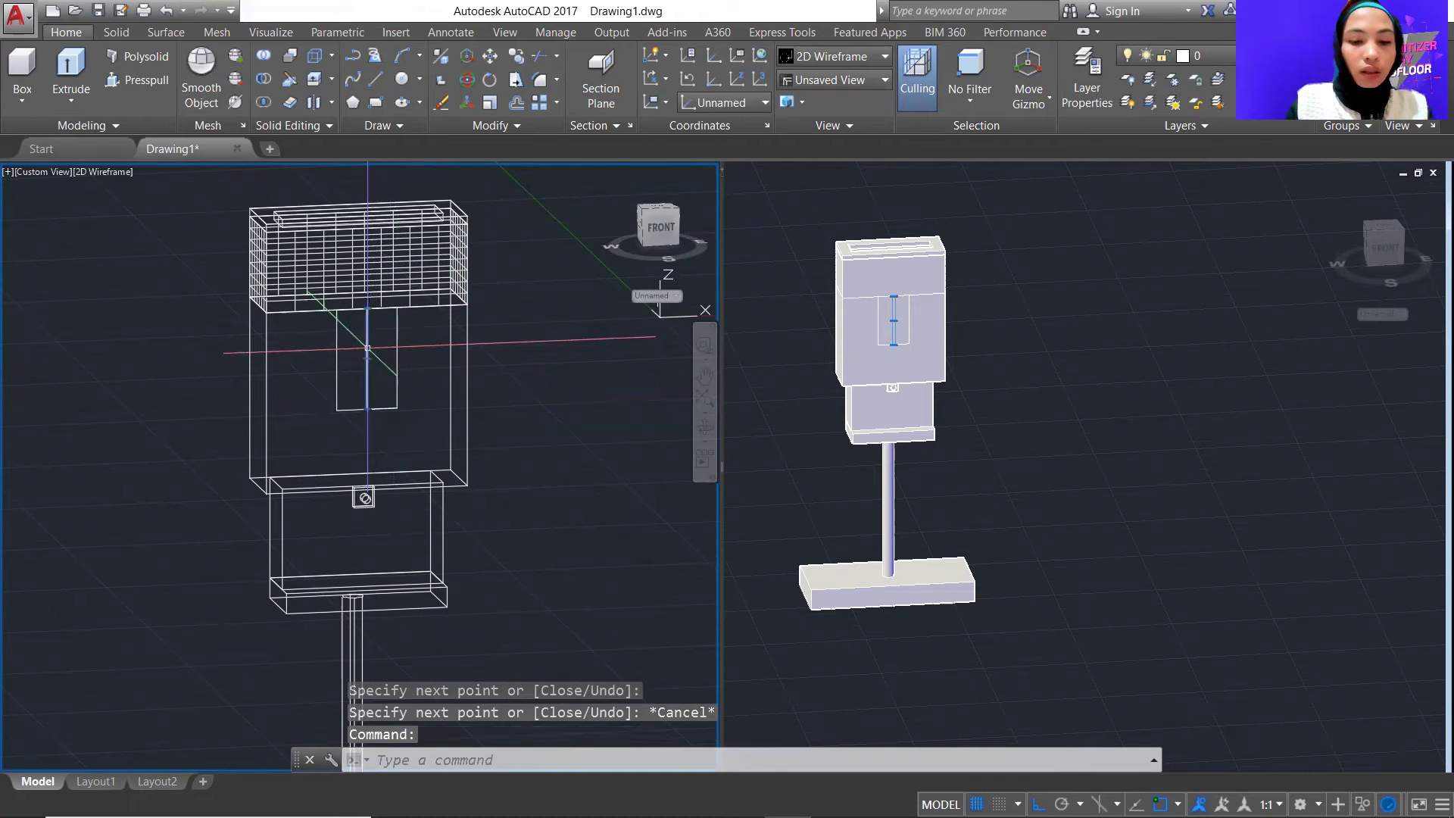
text(erase)
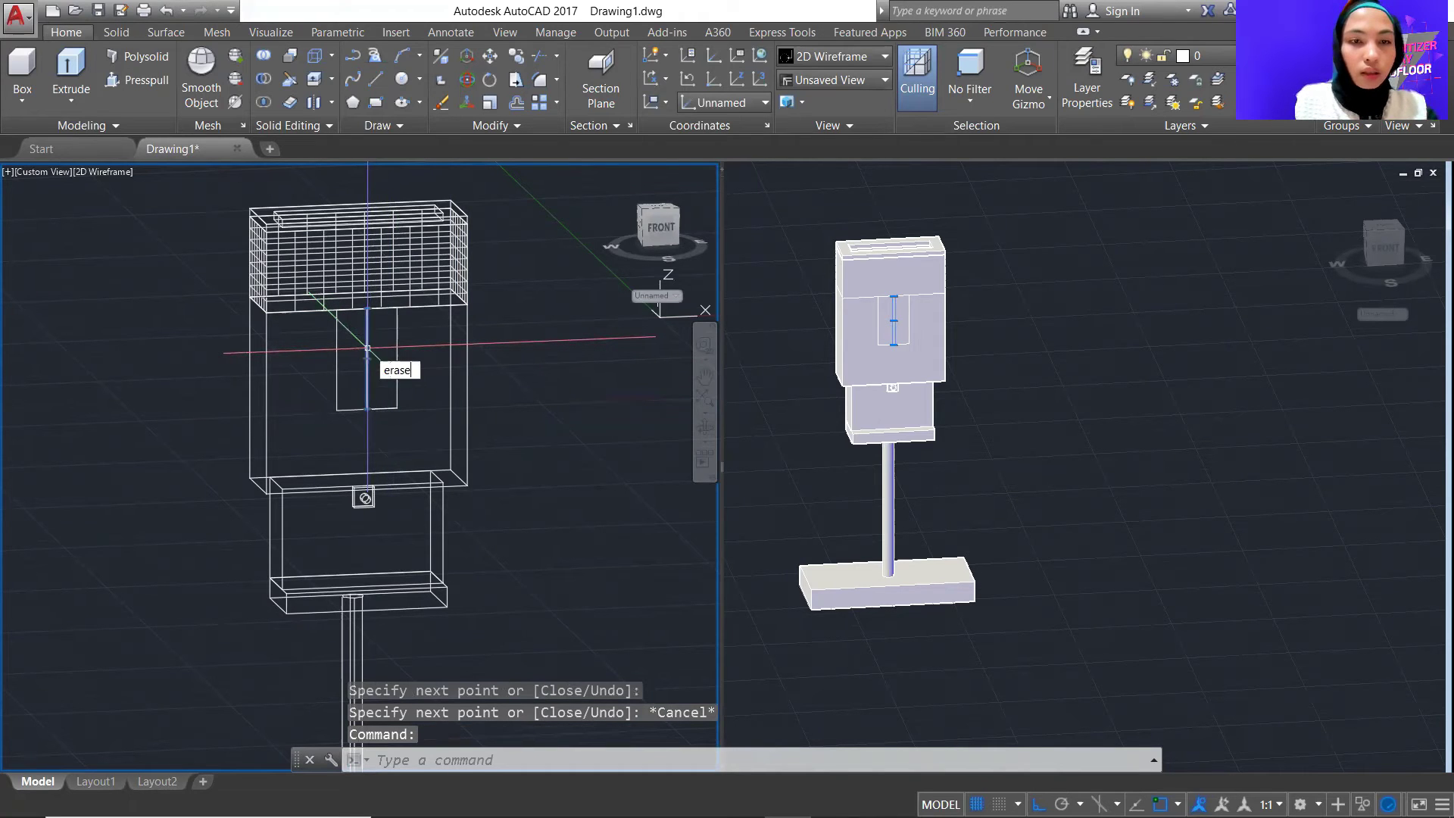
key(Return)
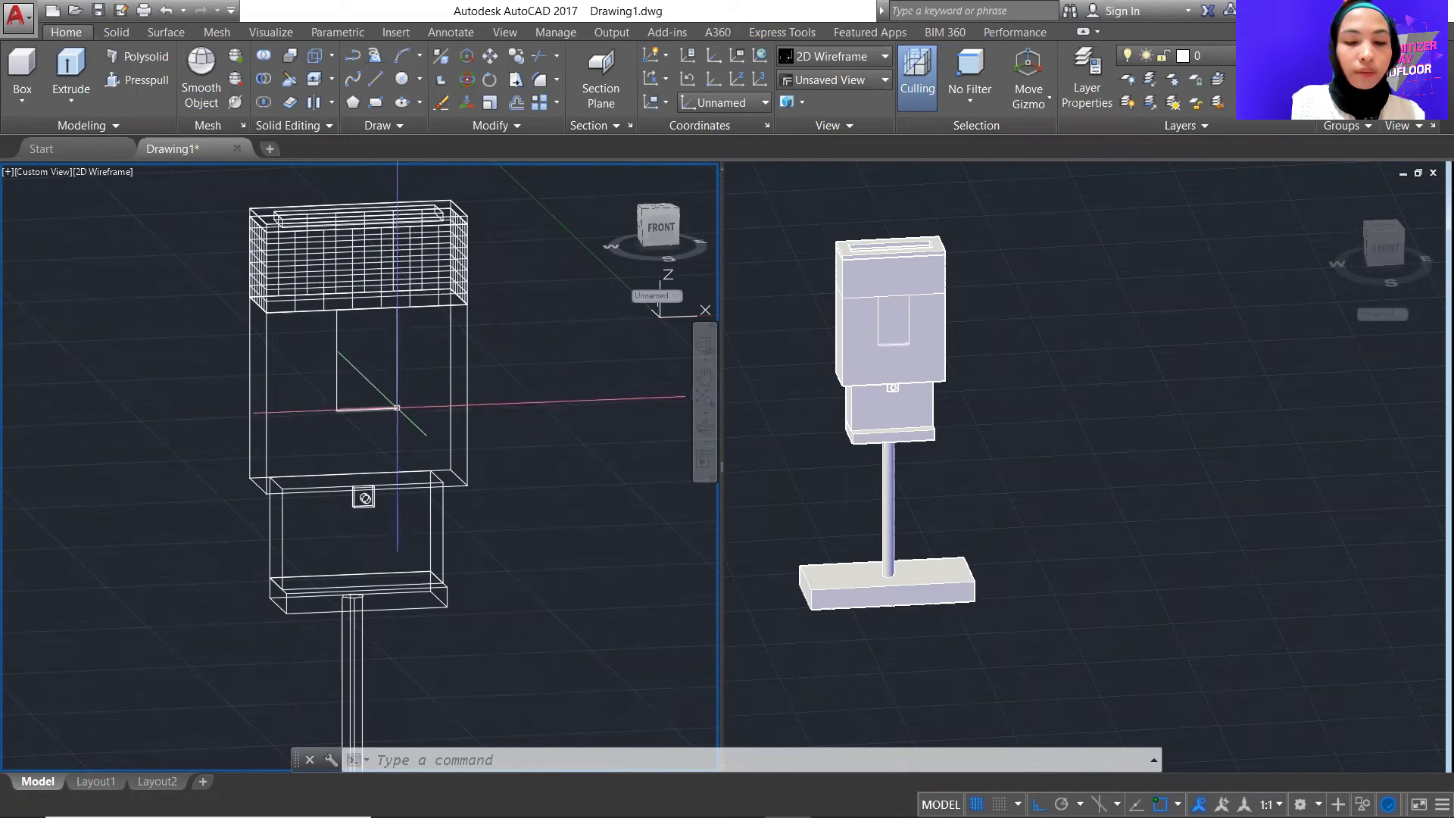
Fillet both lower corners of the rectangular outline on the front face with a radius of 5
text(F)
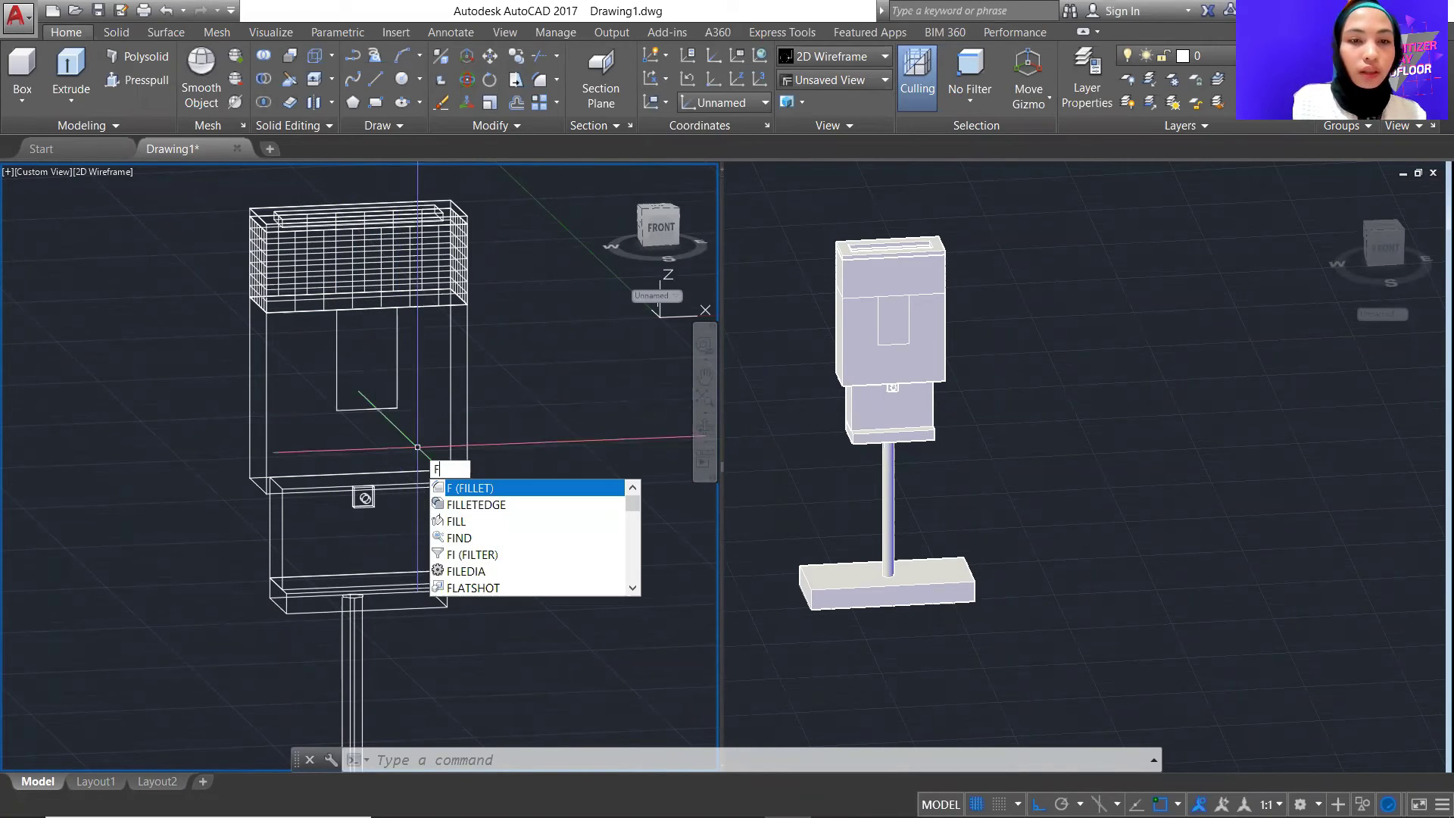
key(Return)
text(r)
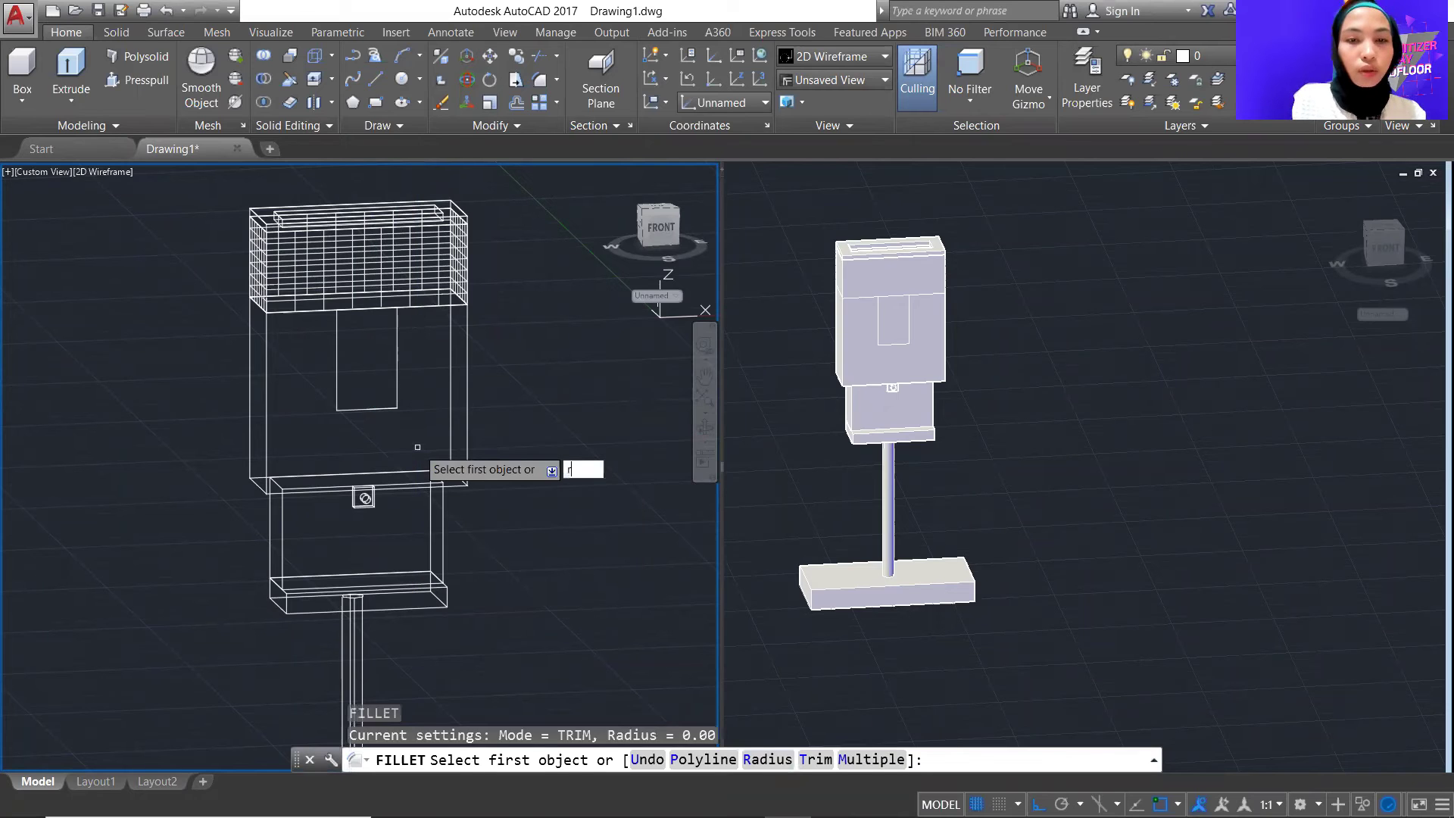
key(Return)
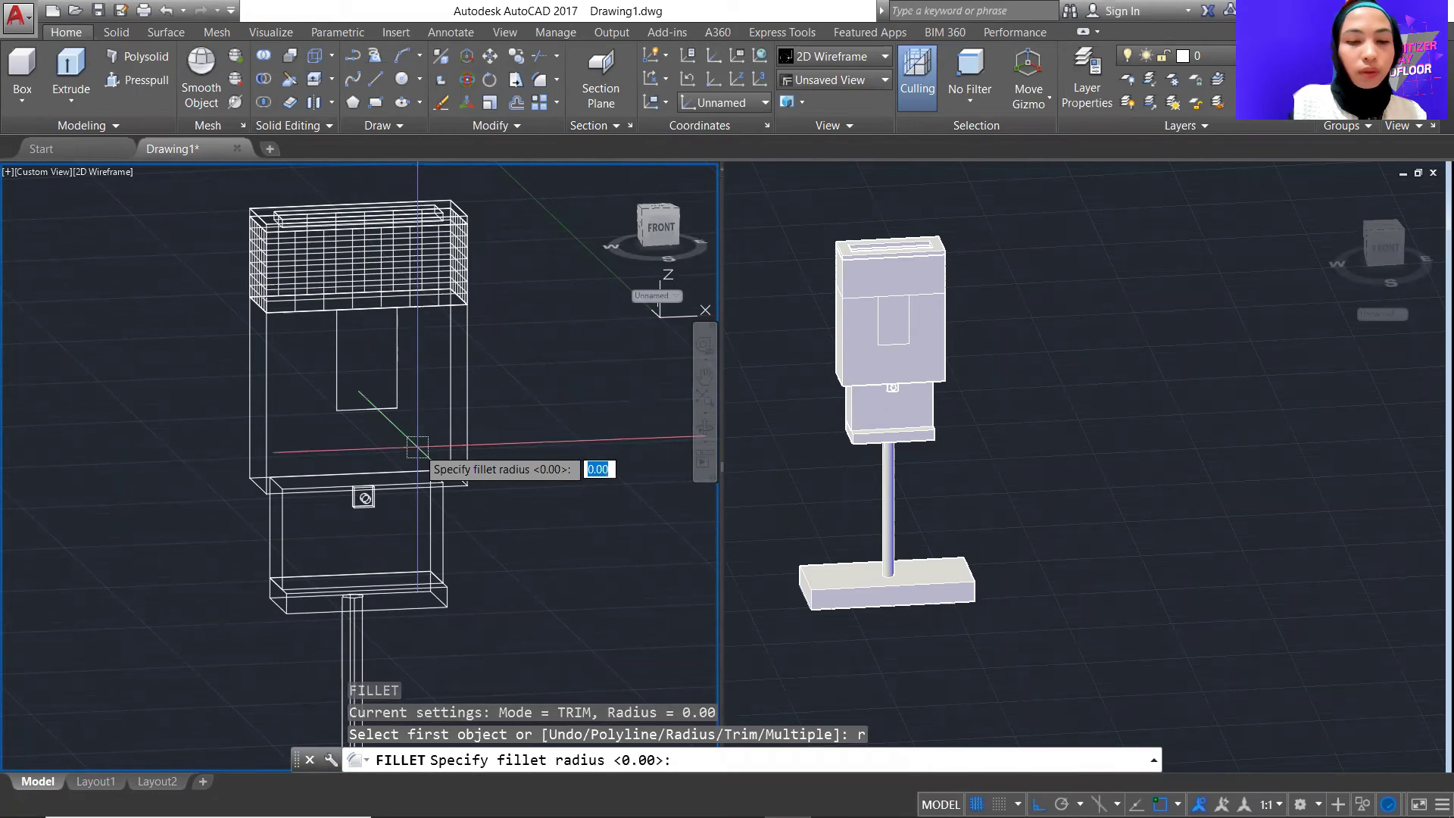
text(5)
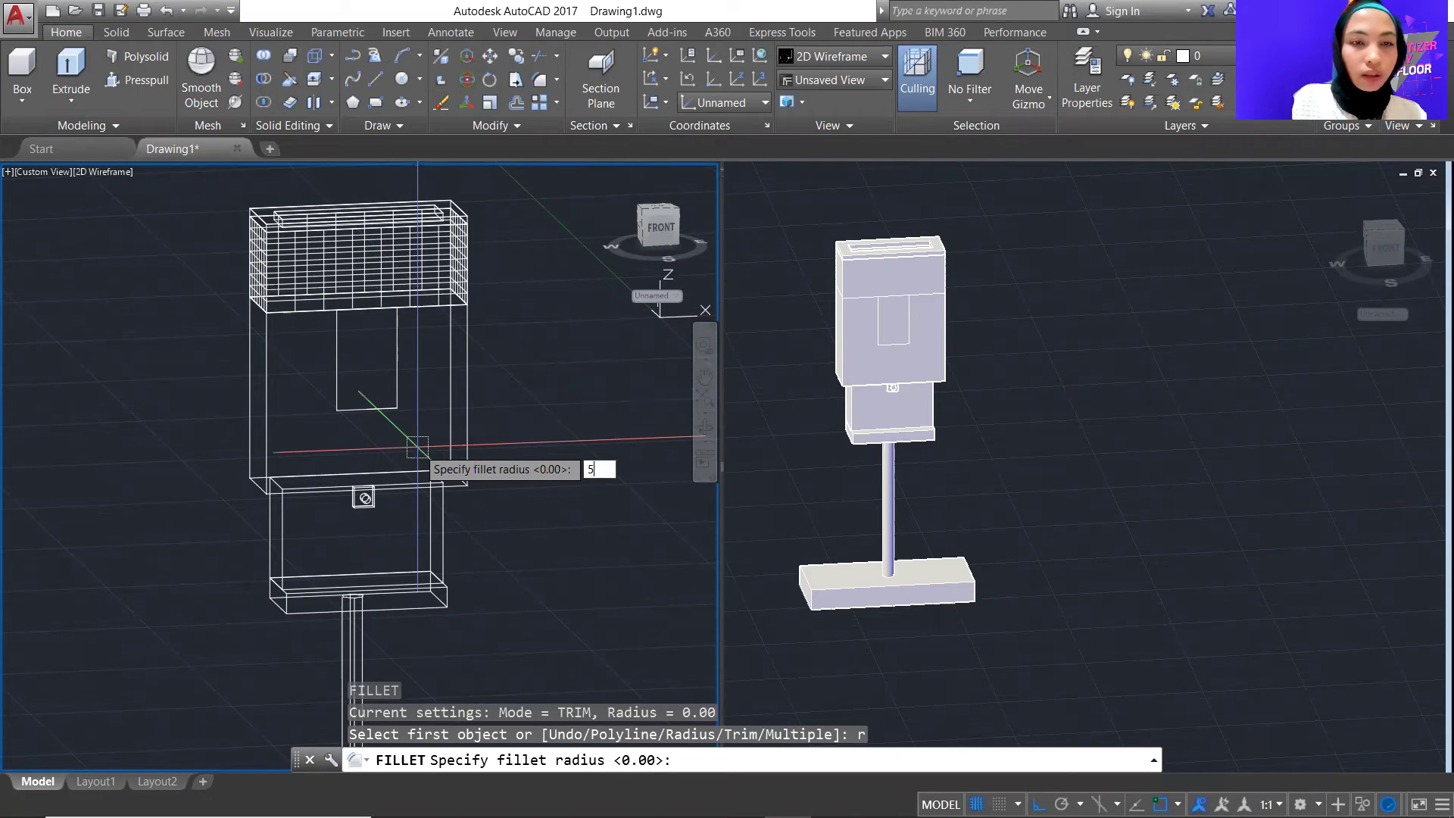
key(Return)
click(337, 378)
click(379, 409)
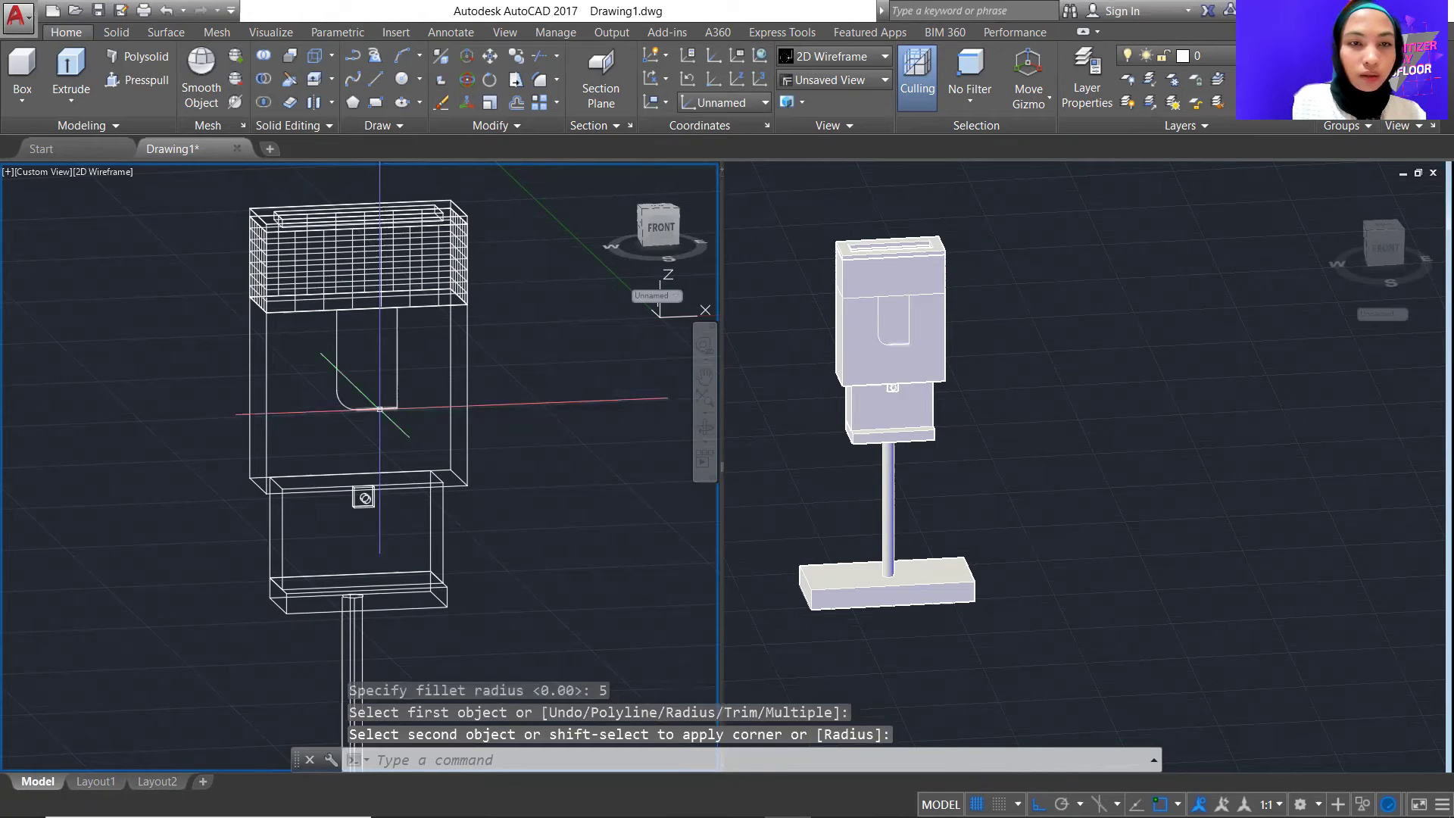
key(Return)
click(379, 409)
click(397, 379)
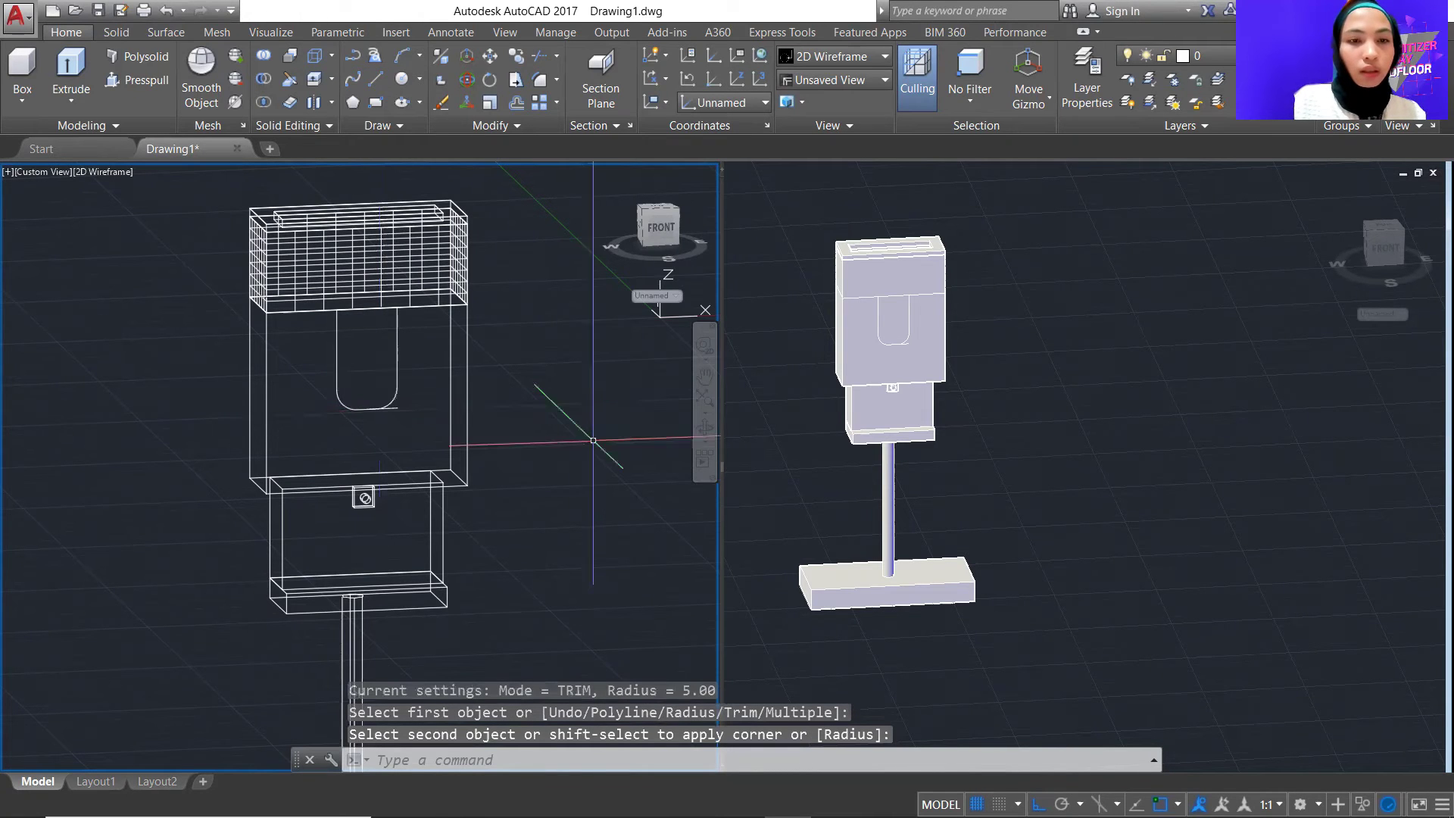
Erase the leftover straight segment extending past the outline's rounded lower-right corner
text(ER)
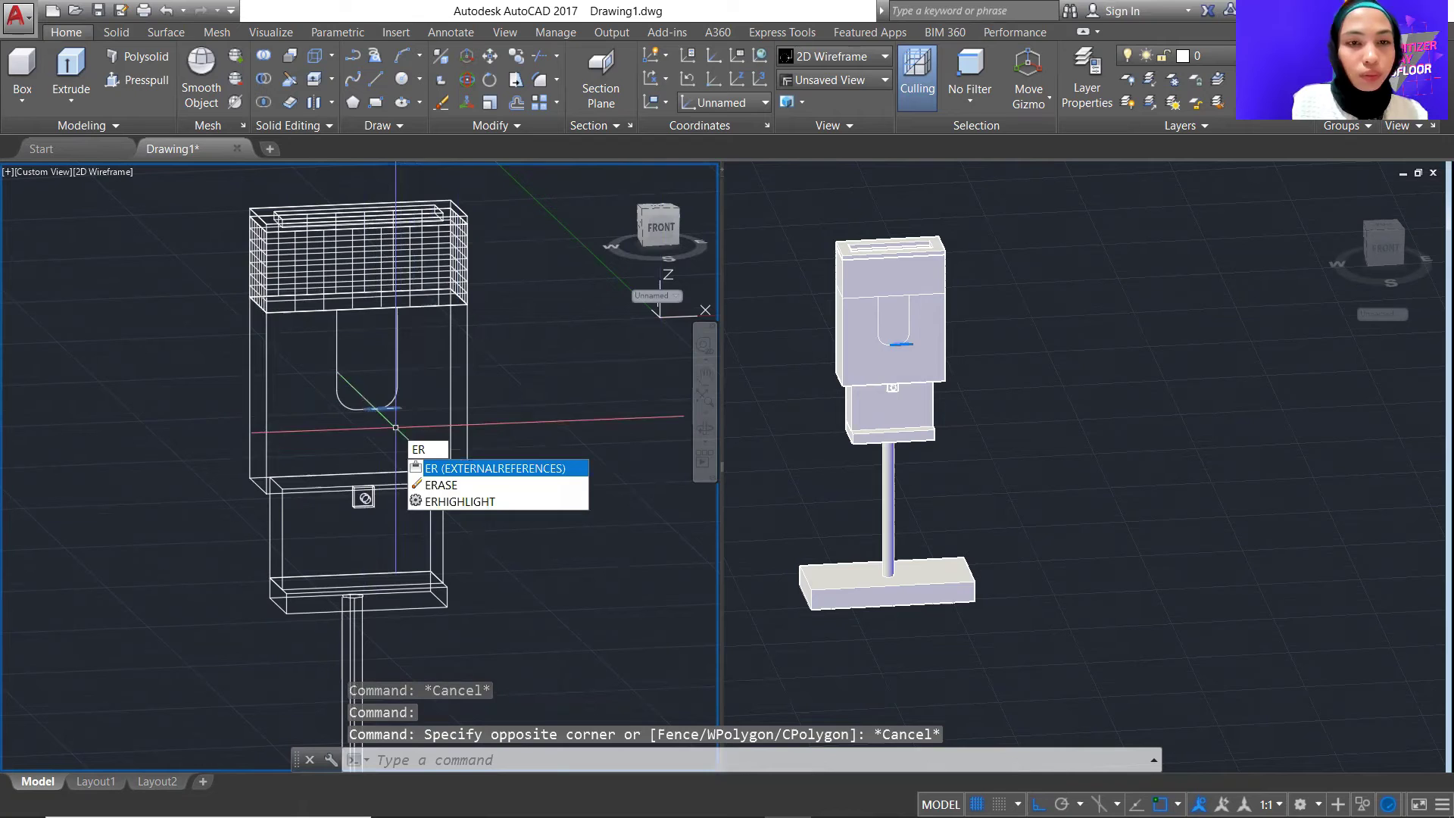
click(441, 485)
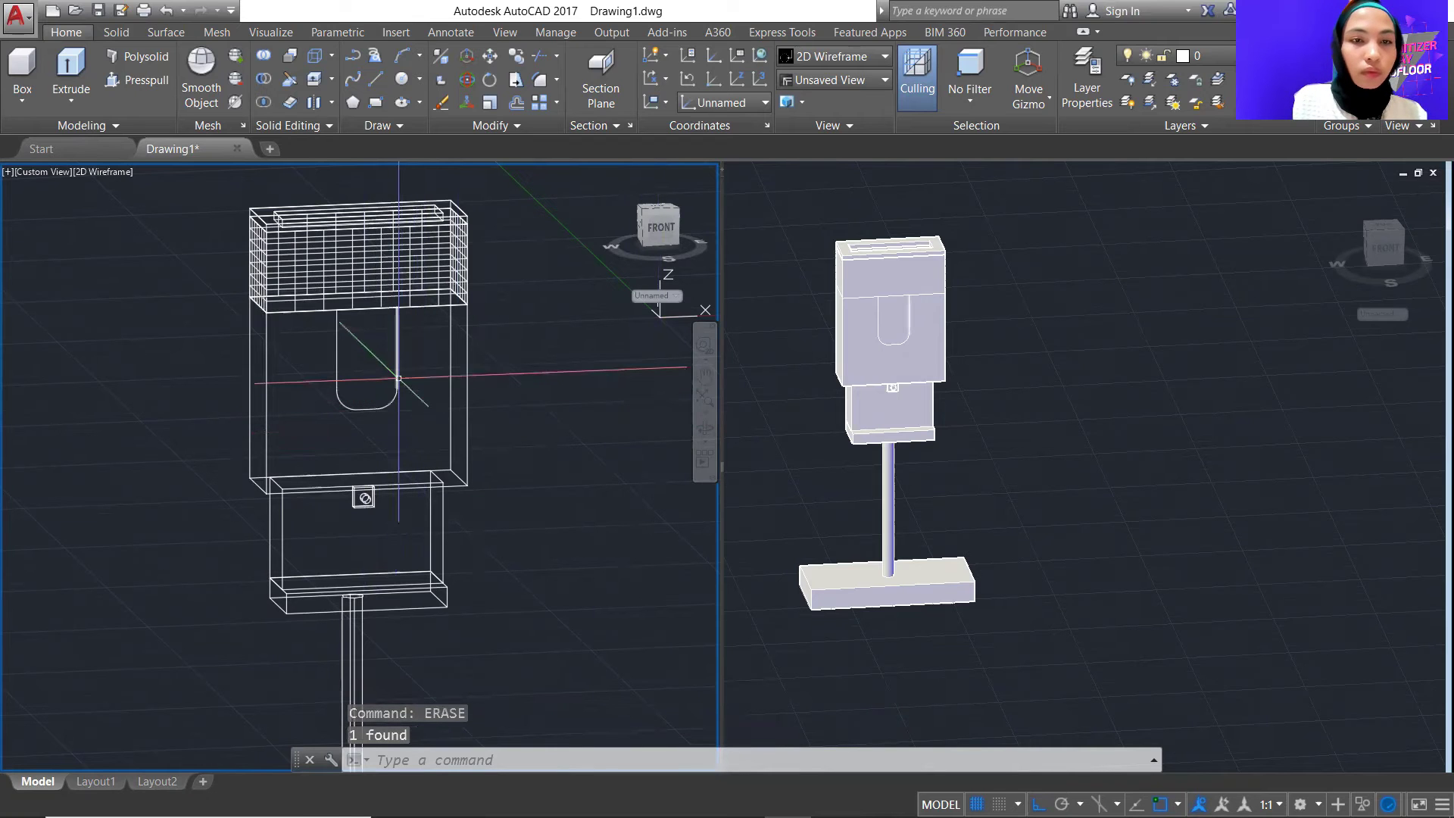
key(Escape)
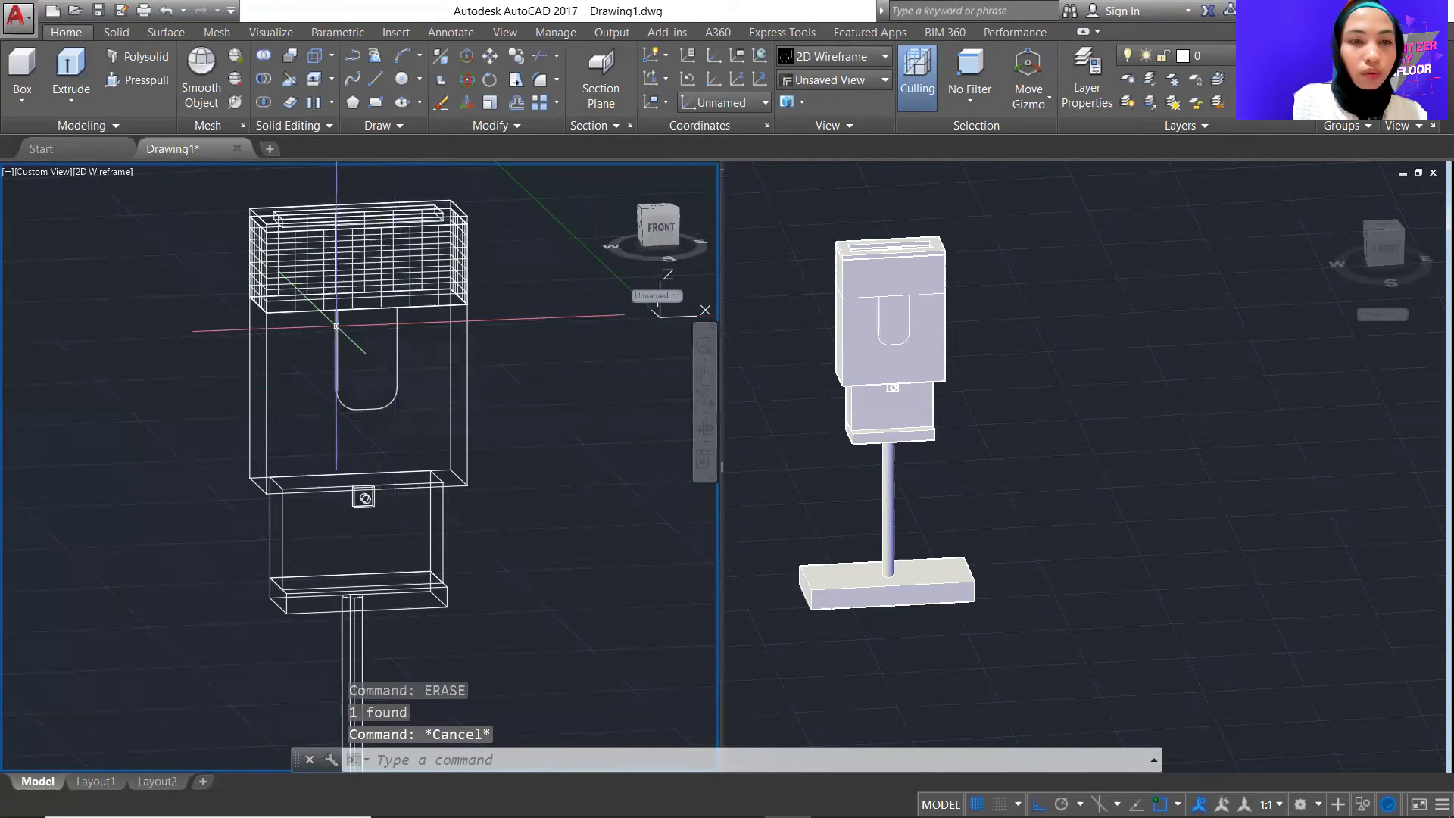
Group the lines and arcs of the U-shaped outline and presspull its area through the block's full depth to cut a slot
click(342, 403)
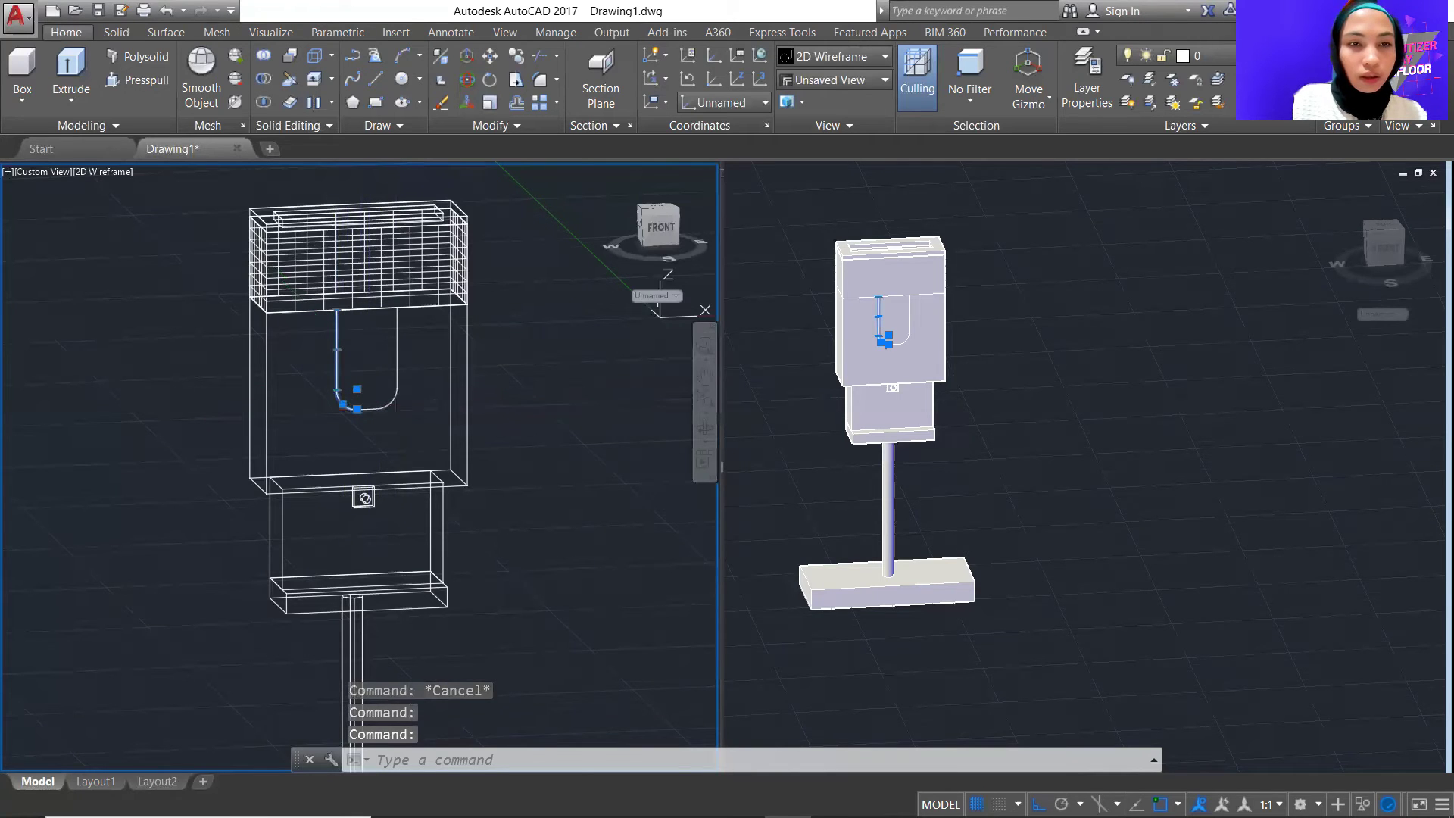
click(350, 408)
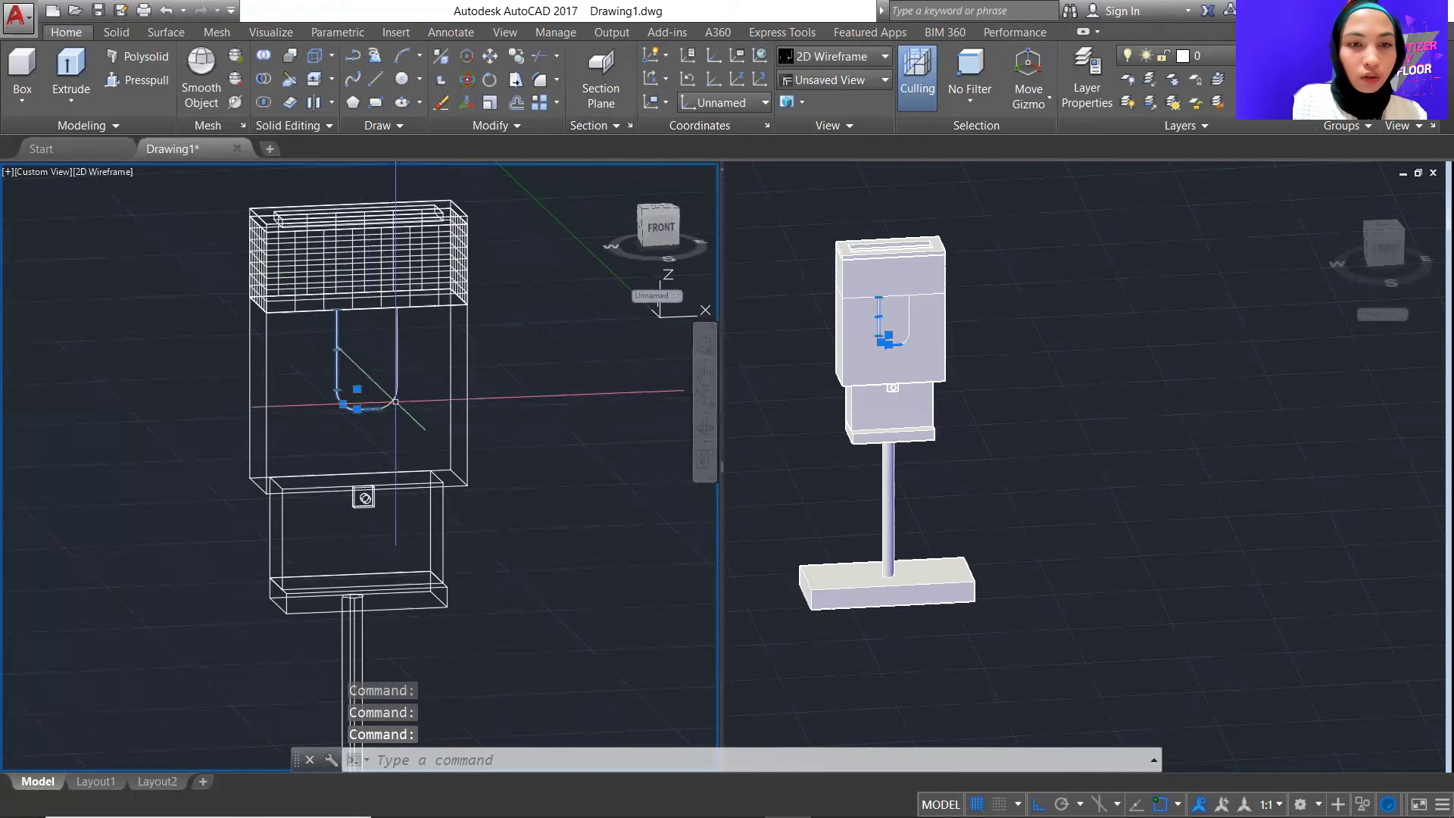
click(397, 363)
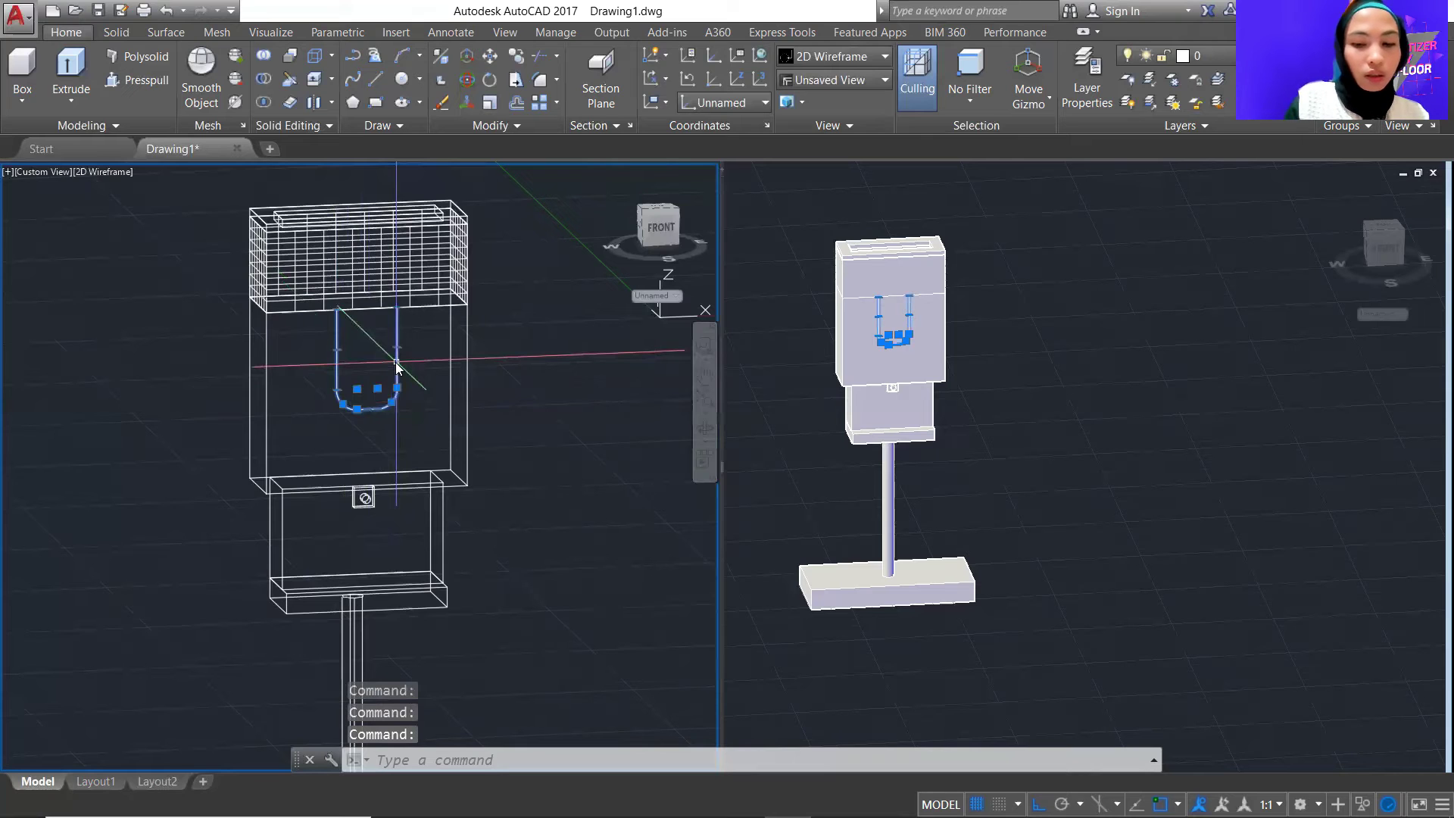
text(grou)
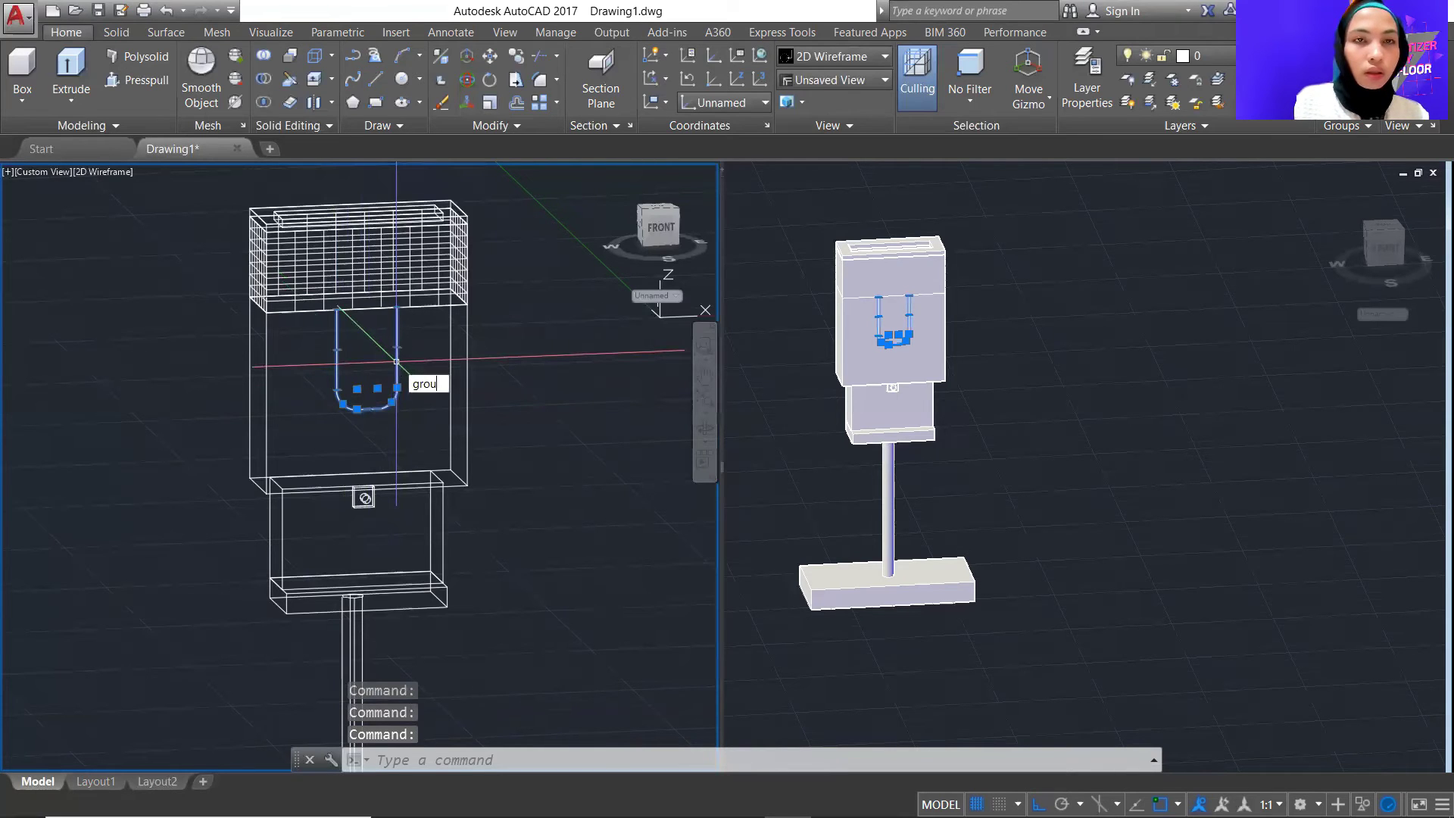
text(p)
key(Return)
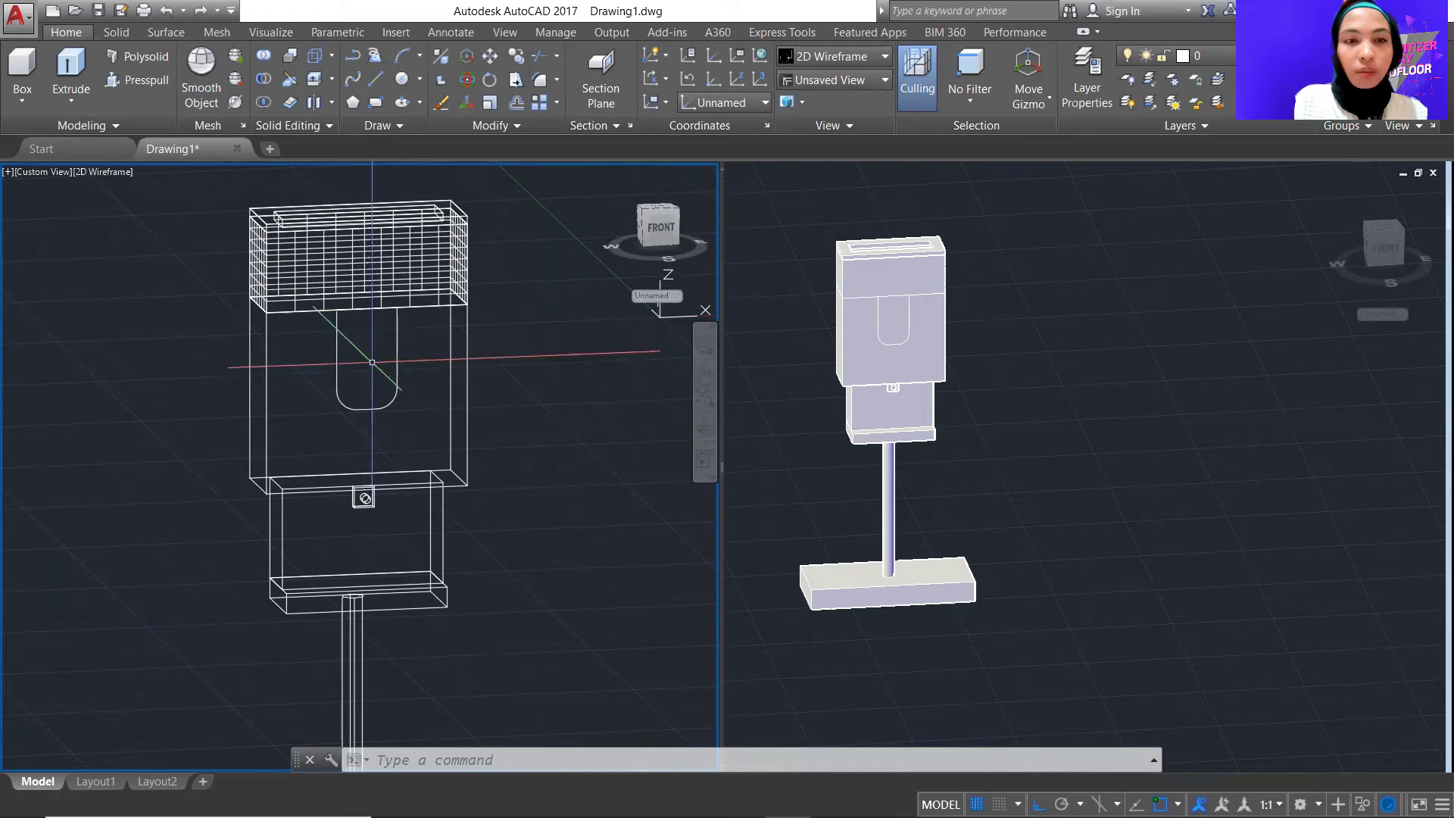
click(144, 89)
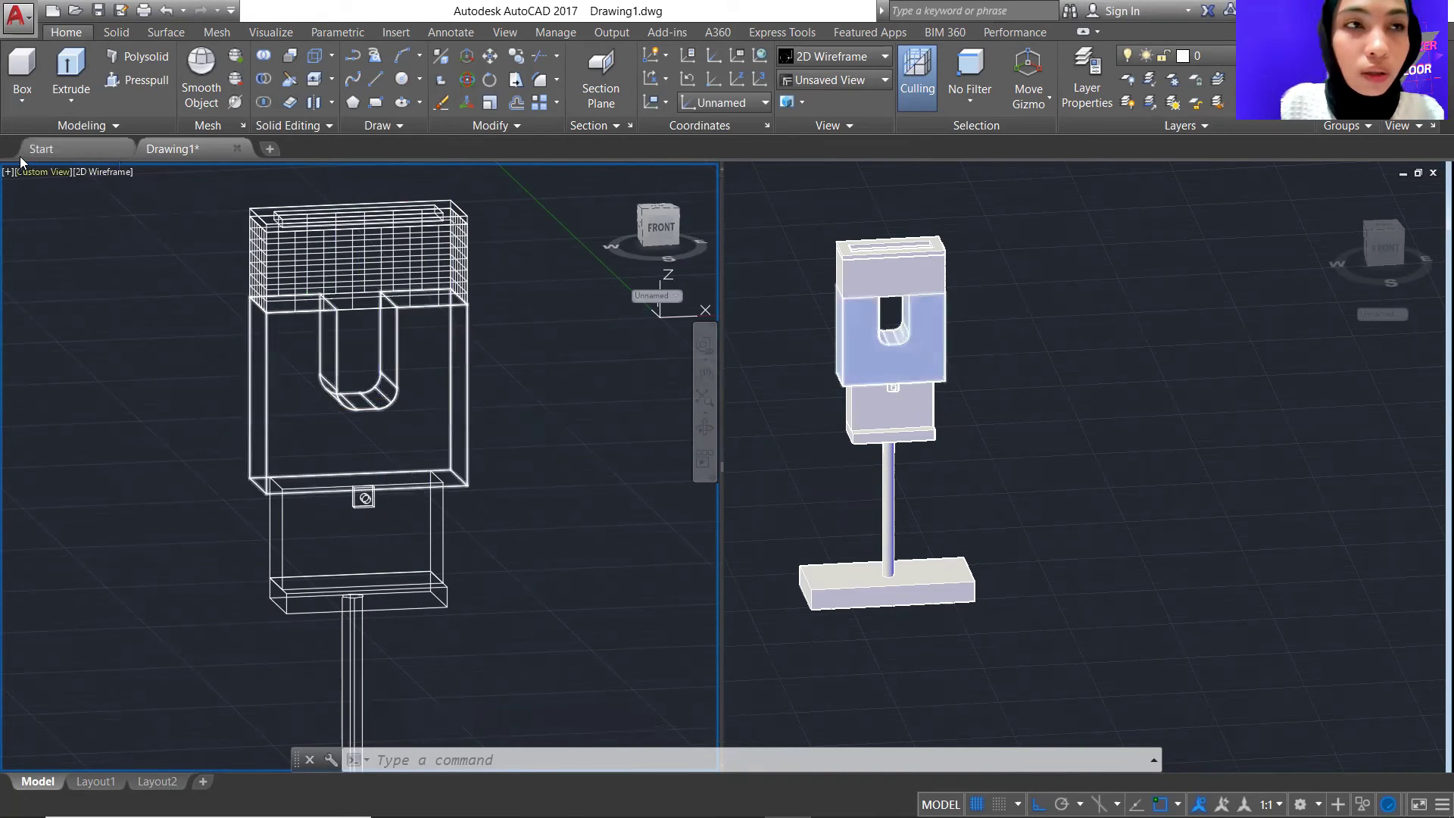
Create a thin box 15 by 2 and 25 high in the empty space beside the stand
click(14, 64)
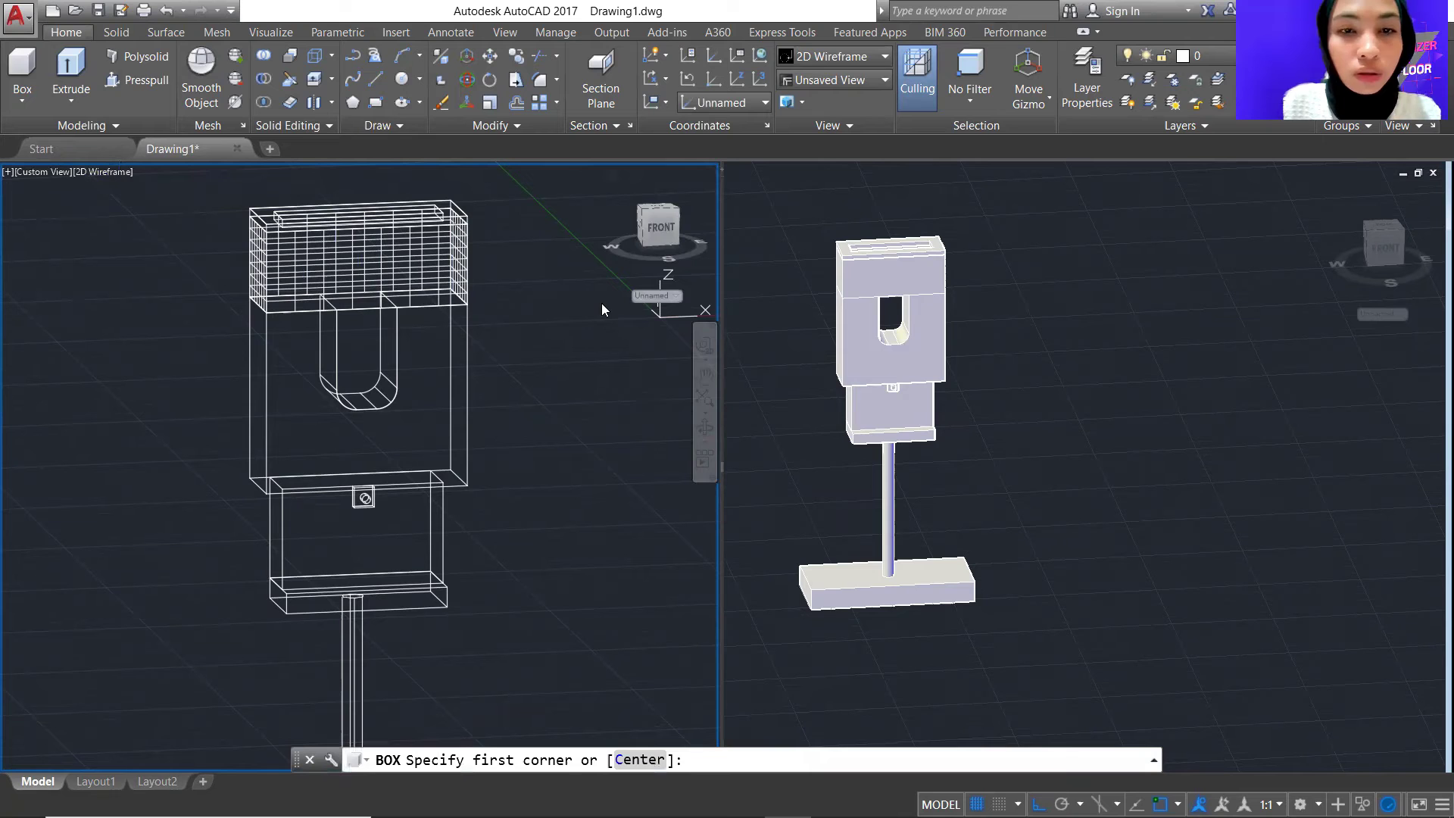
click(583, 522)
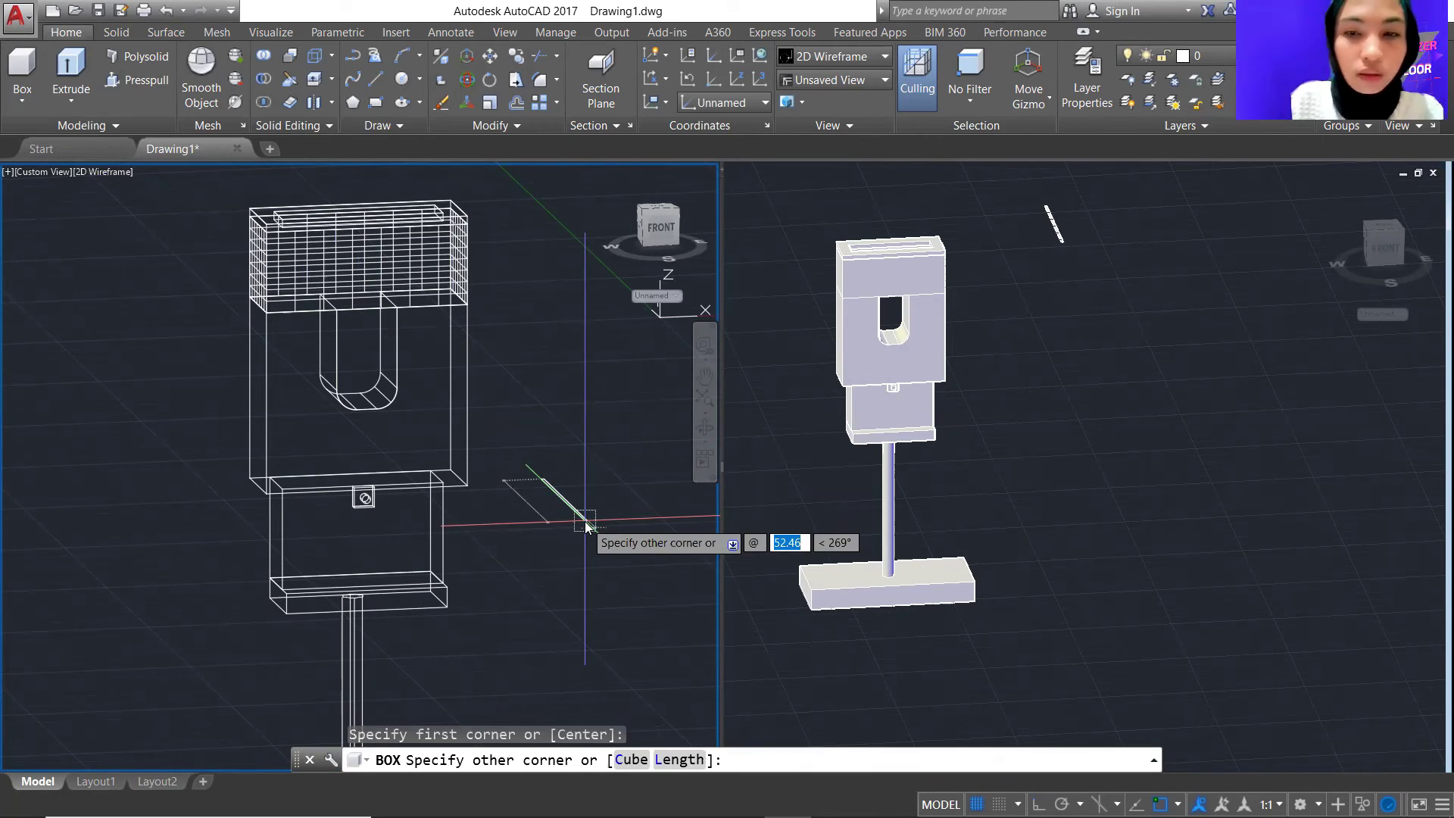
text(15)
key(Tab)
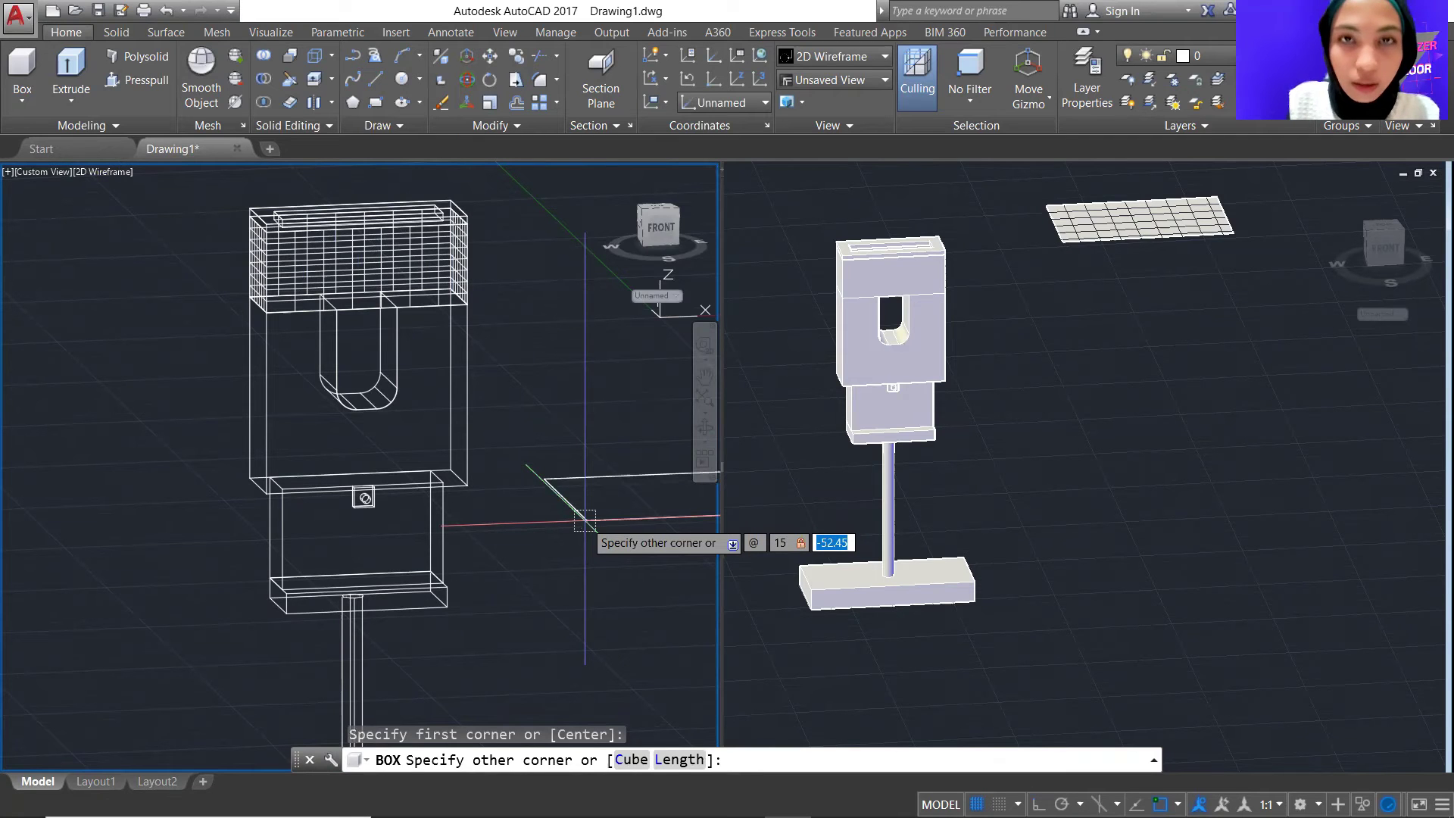
text(2)
key(Return)
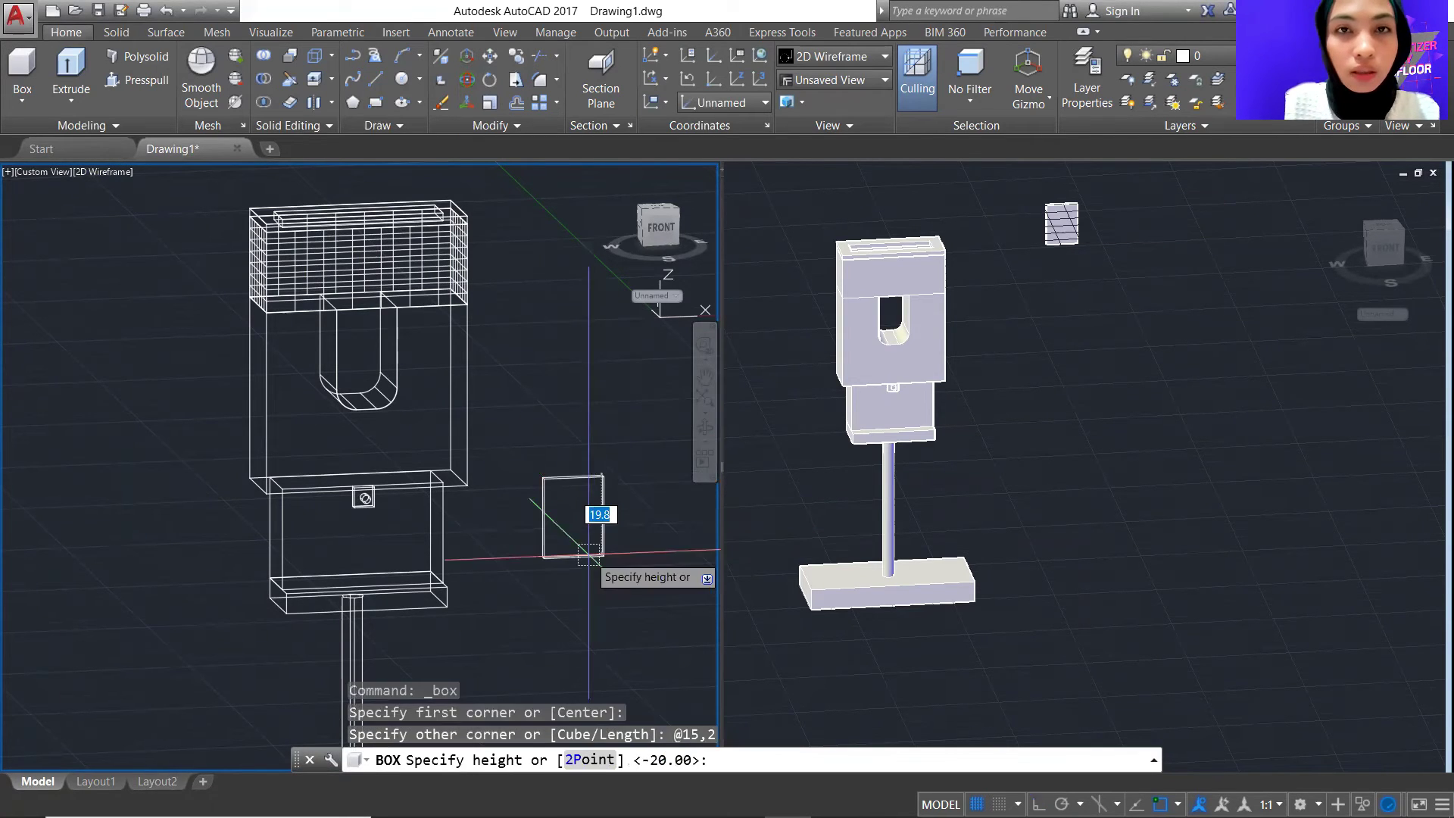
text(25)
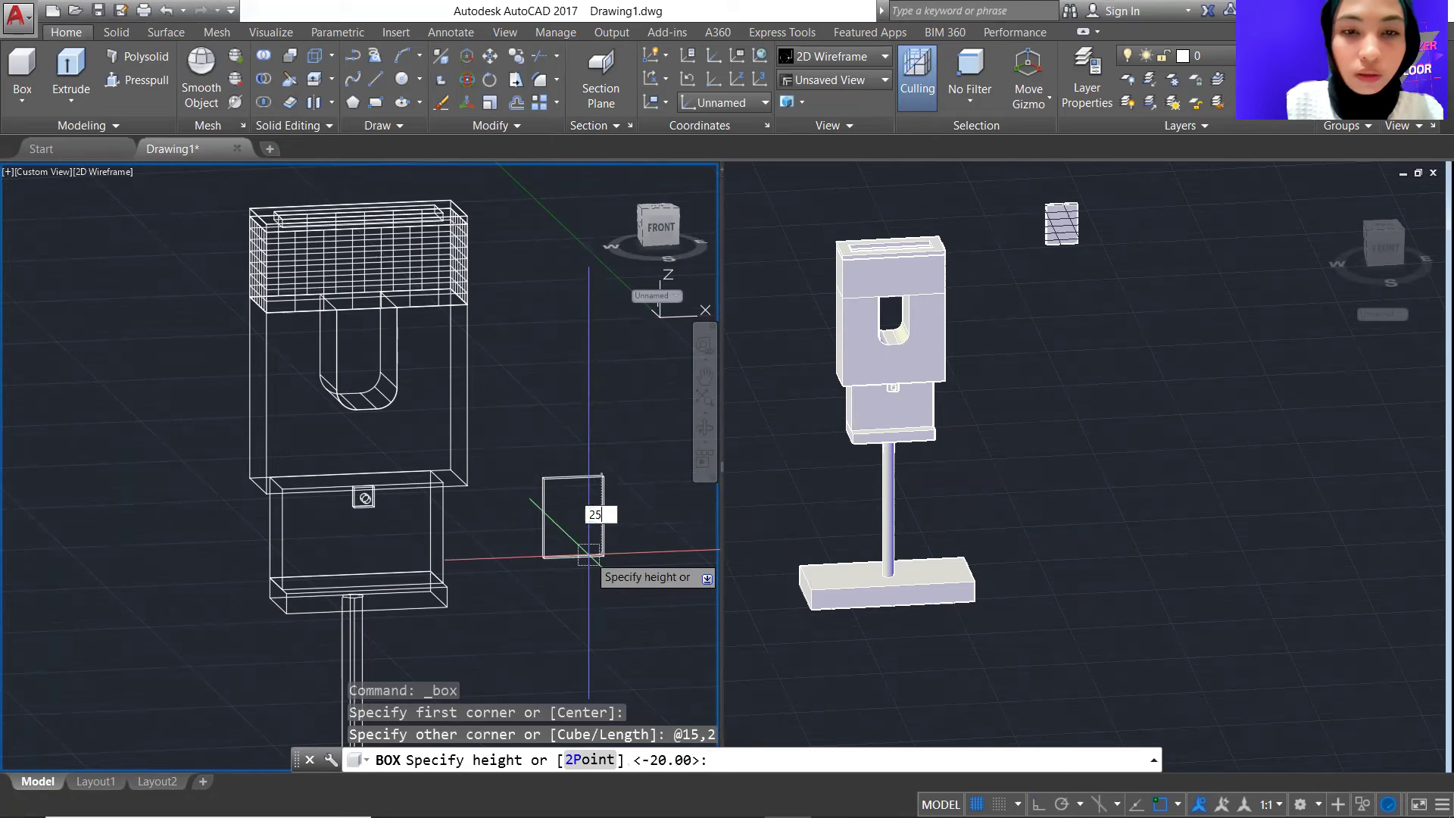
key(Return)
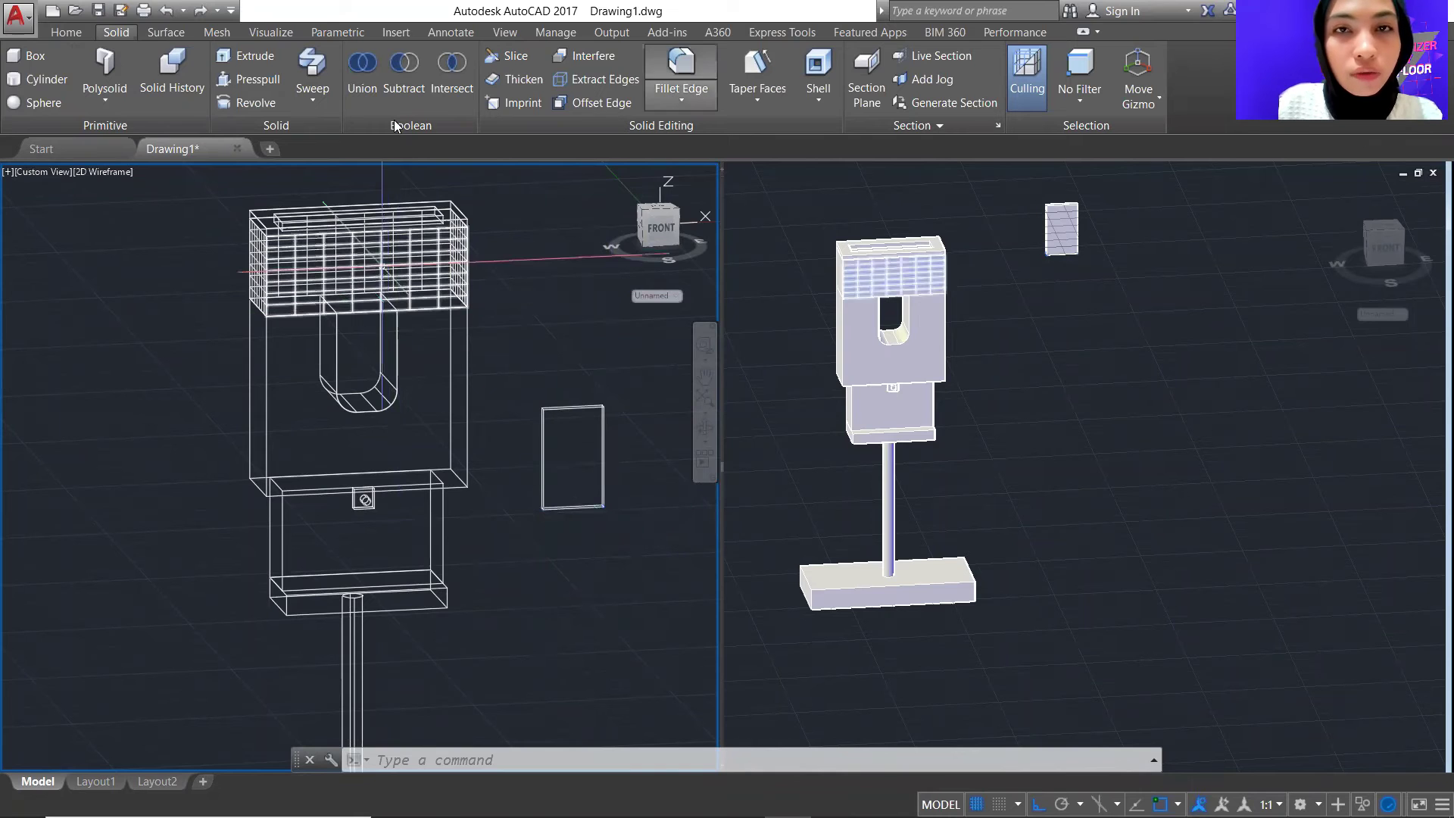
Fillet both lower corner edges of the thin box beside the stand with a radius of 5
click(682, 72)
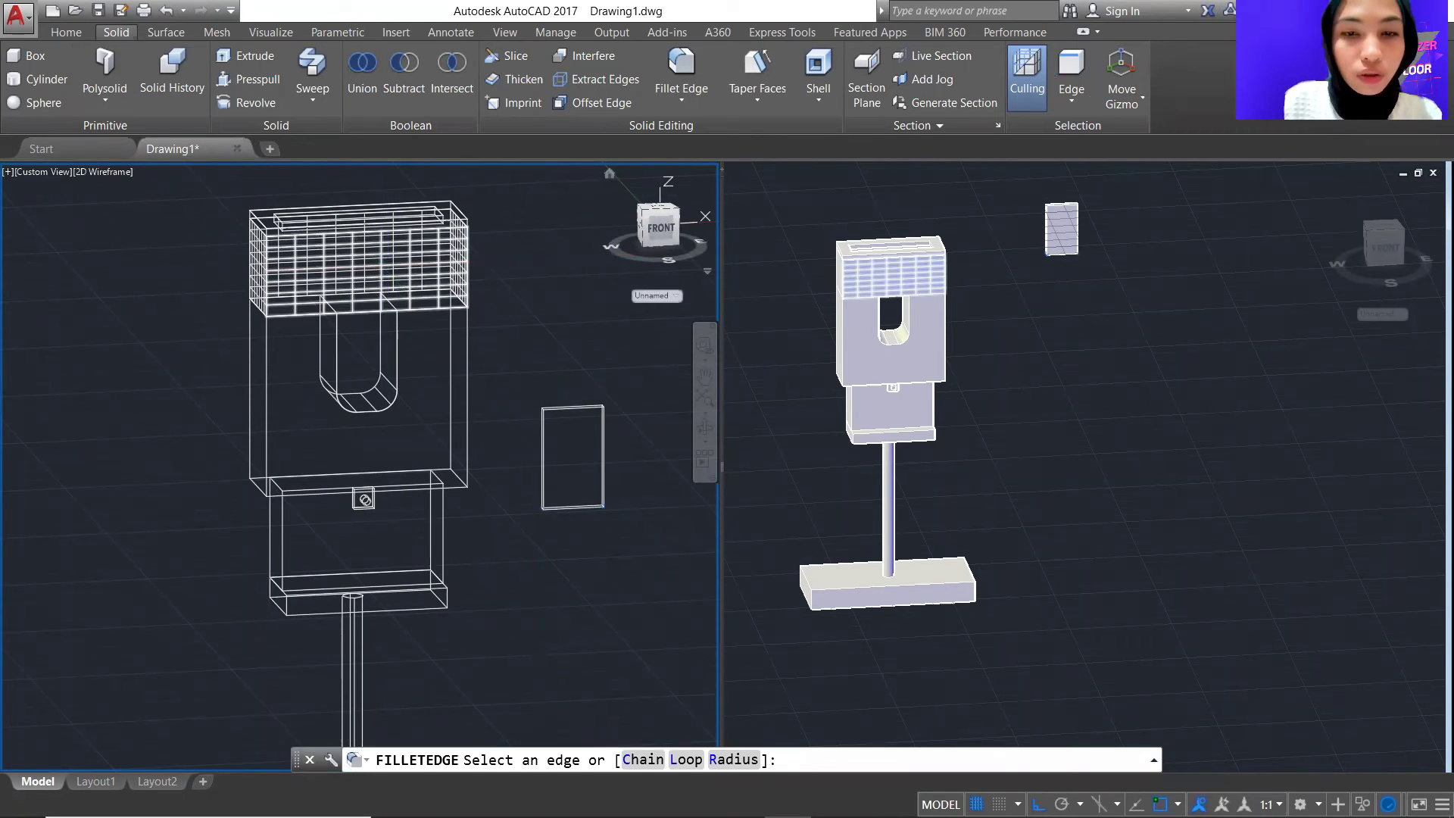
text(r)
key(Return)
text(5)
key(Return)
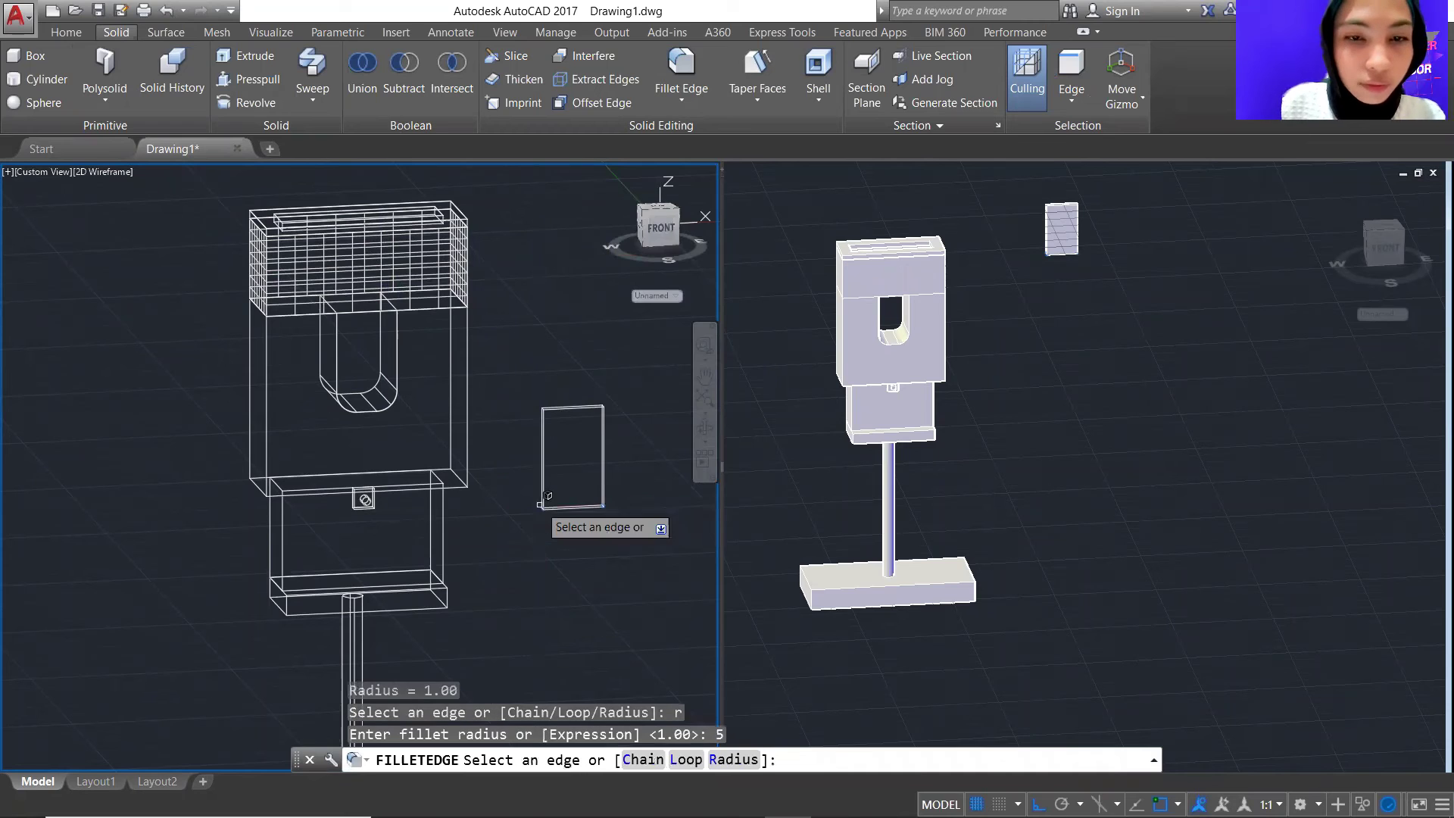
scroll(542, 505, up, 5)
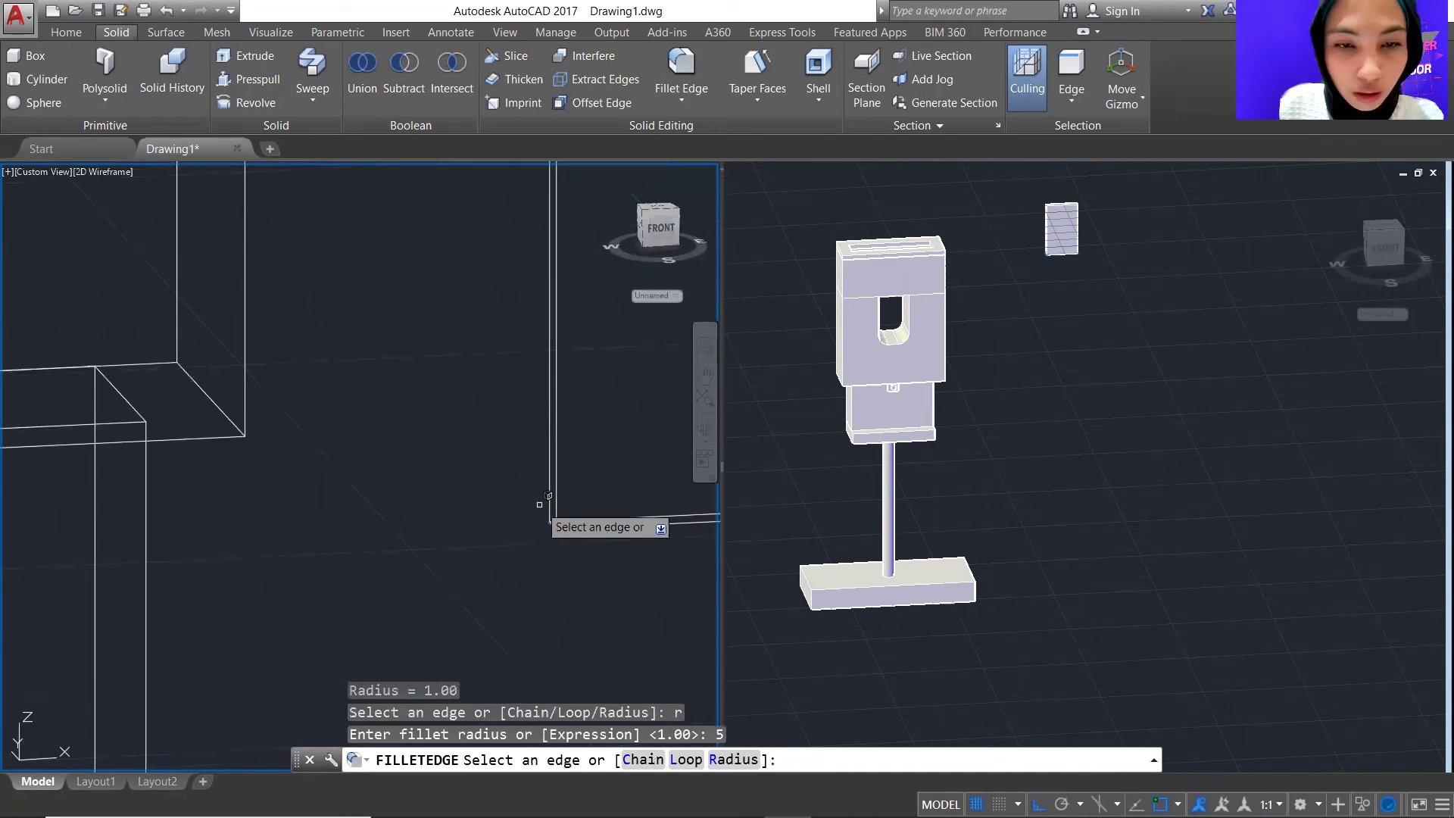
click(551, 522)
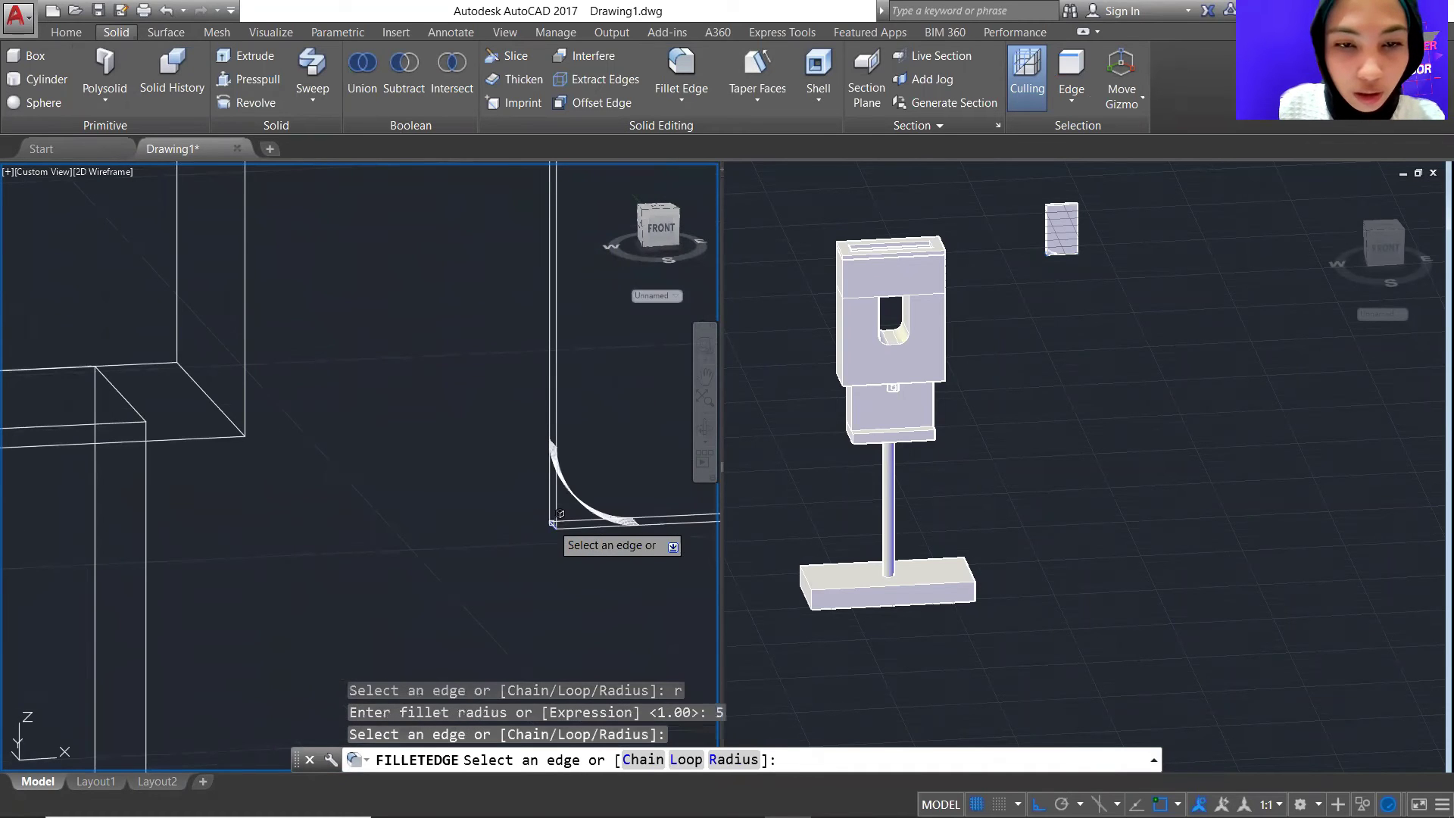
click(593, 515)
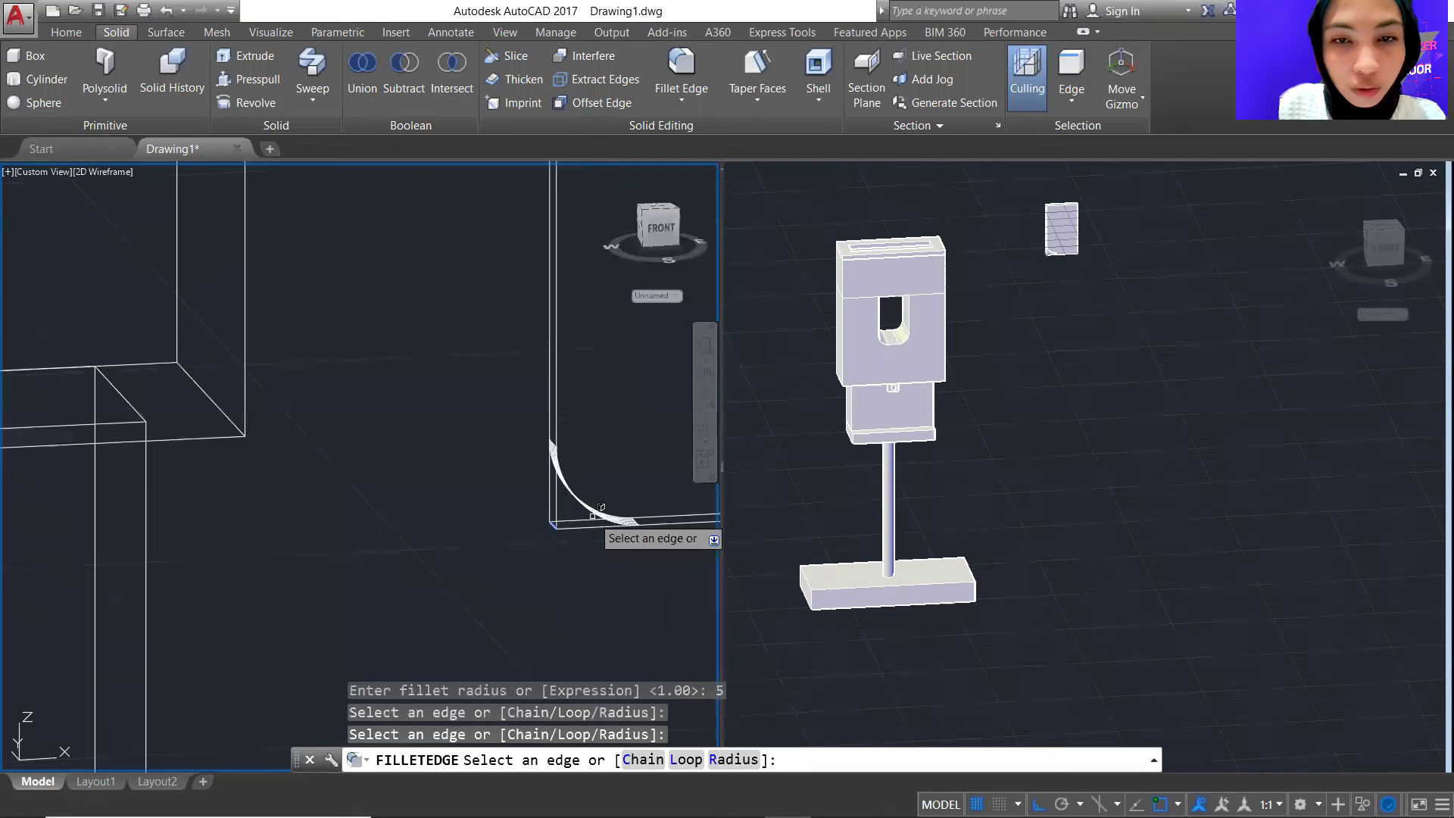
middle_drag(686, 402, 427, 411)
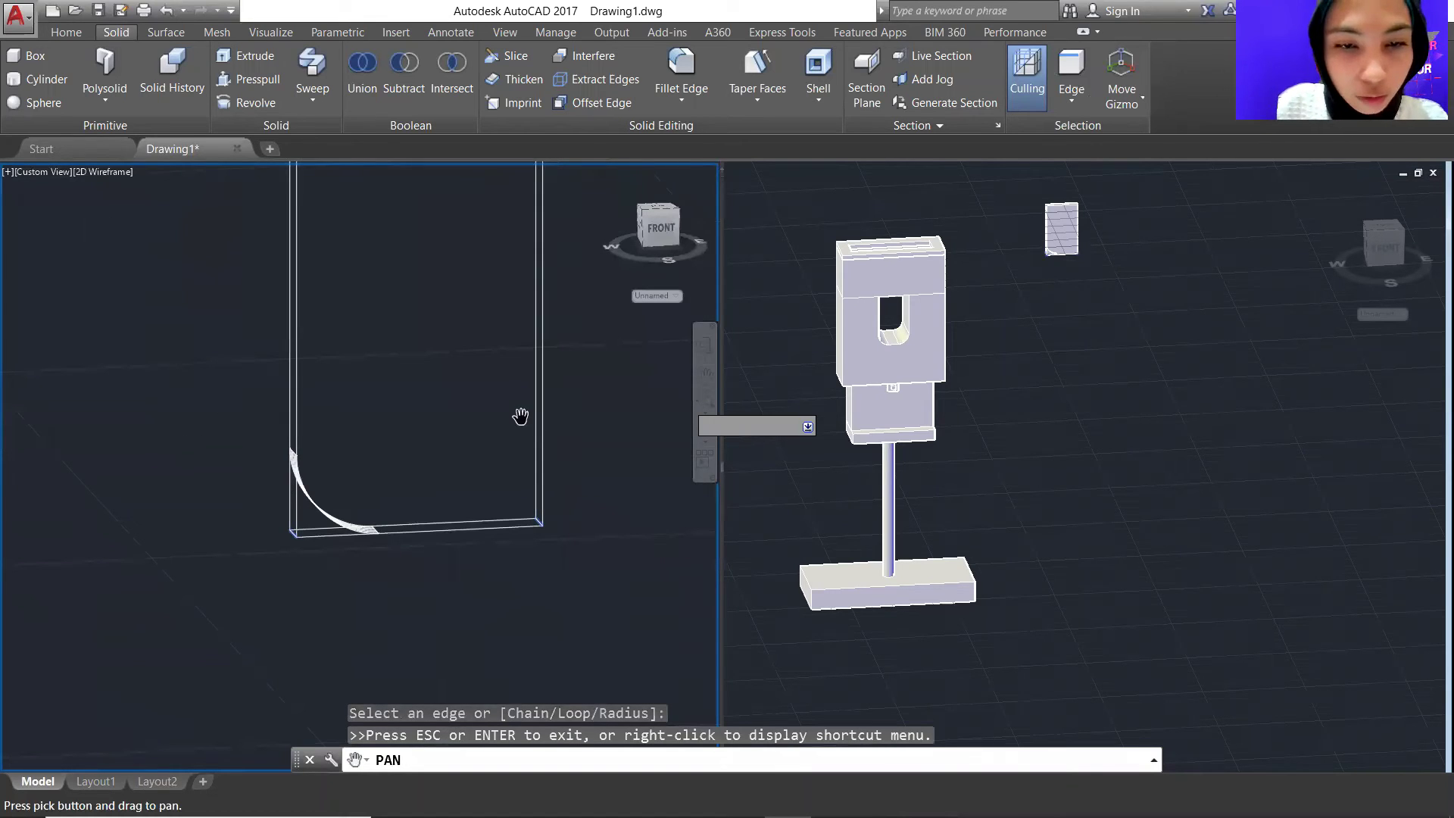
click(548, 512)
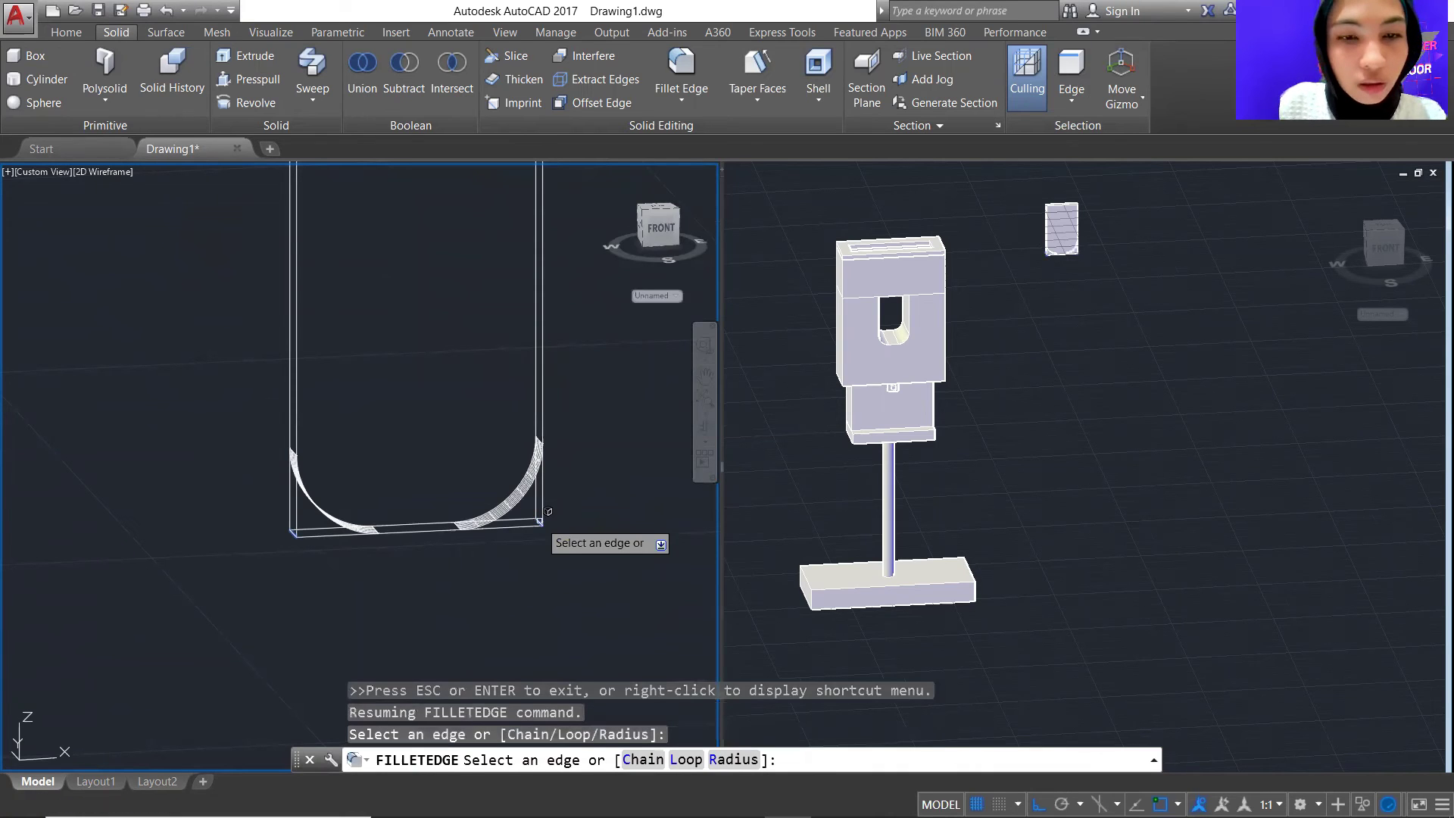
click(548, 512)
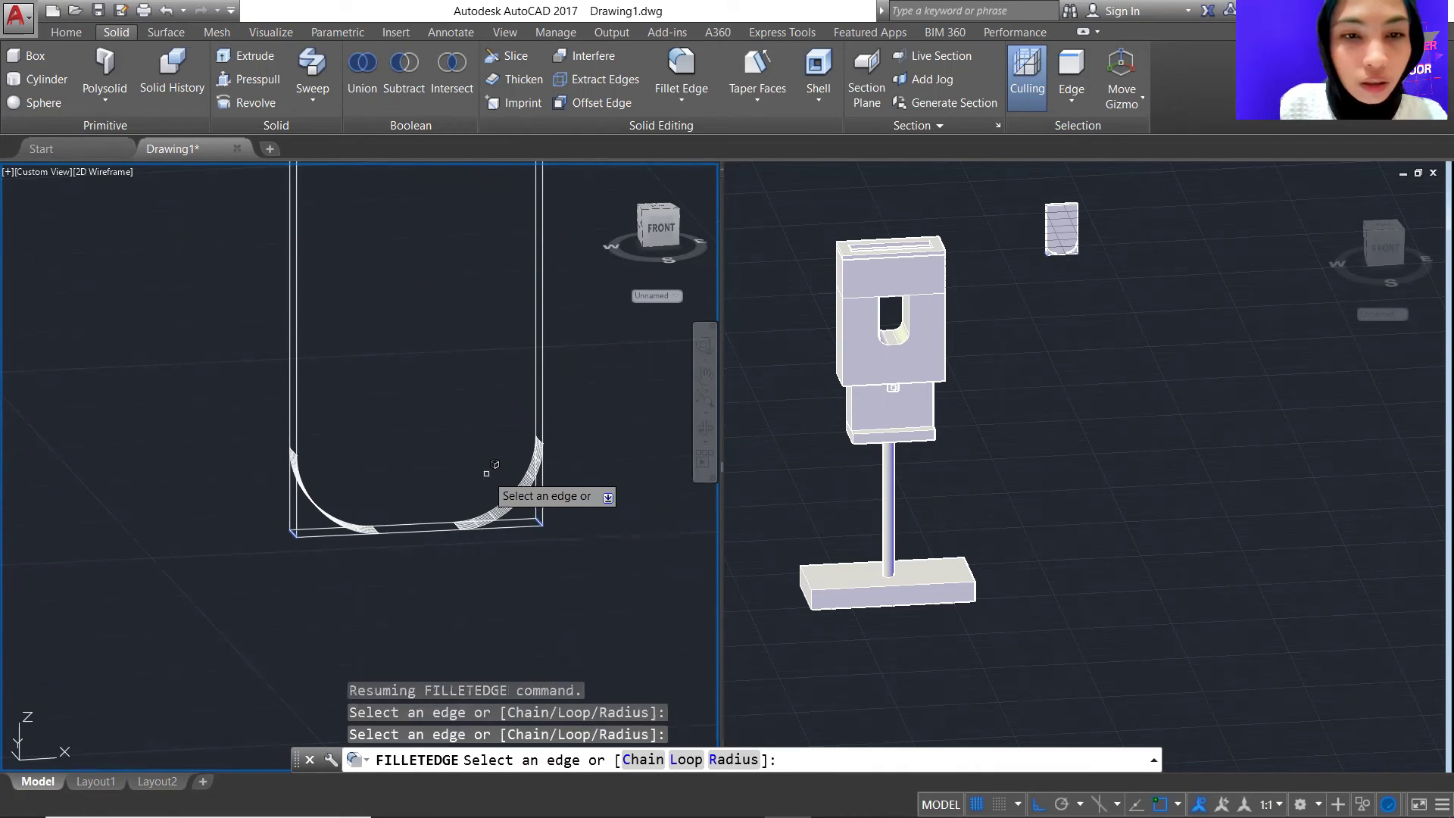
key(Return)
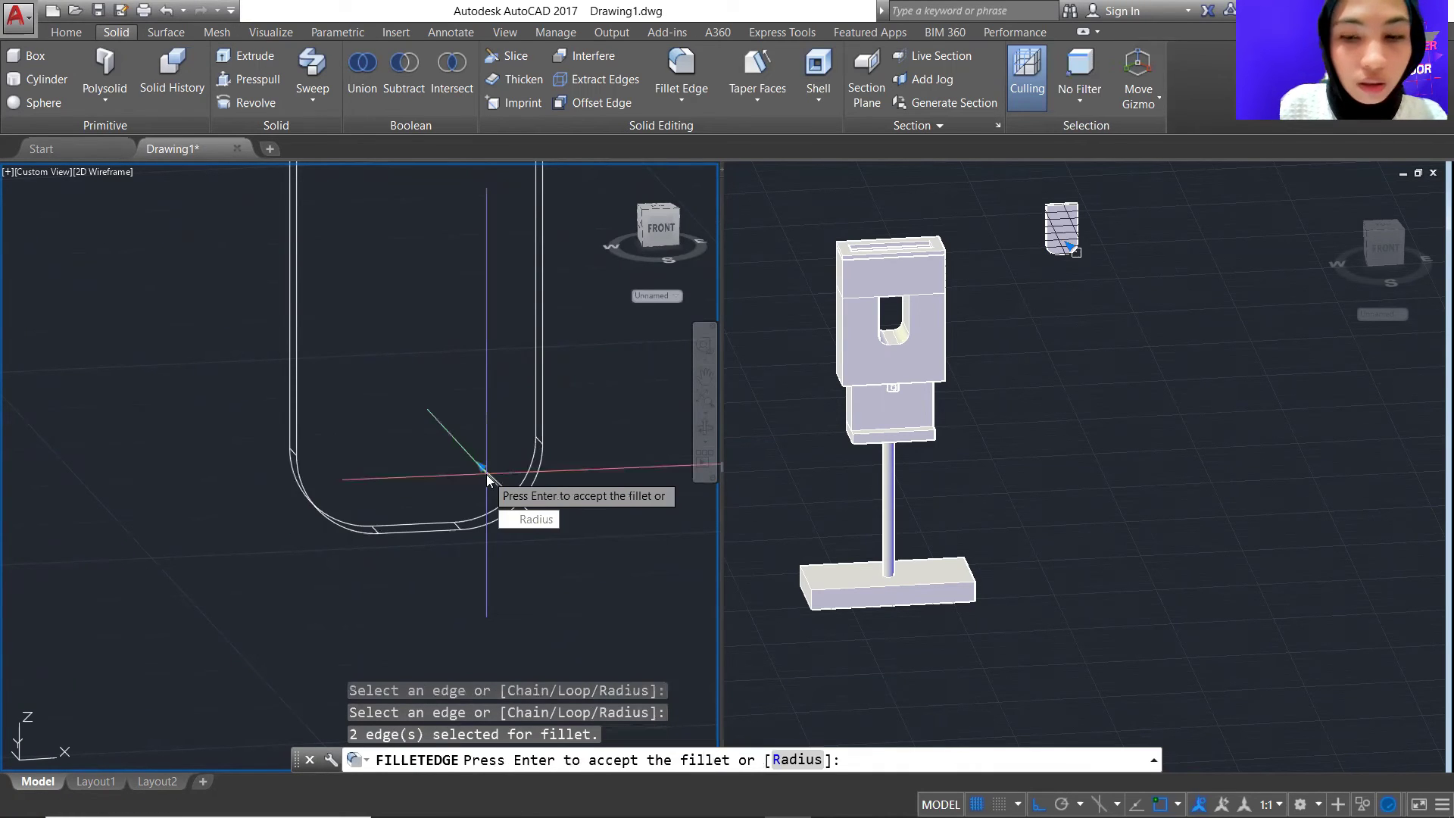
key(Return)
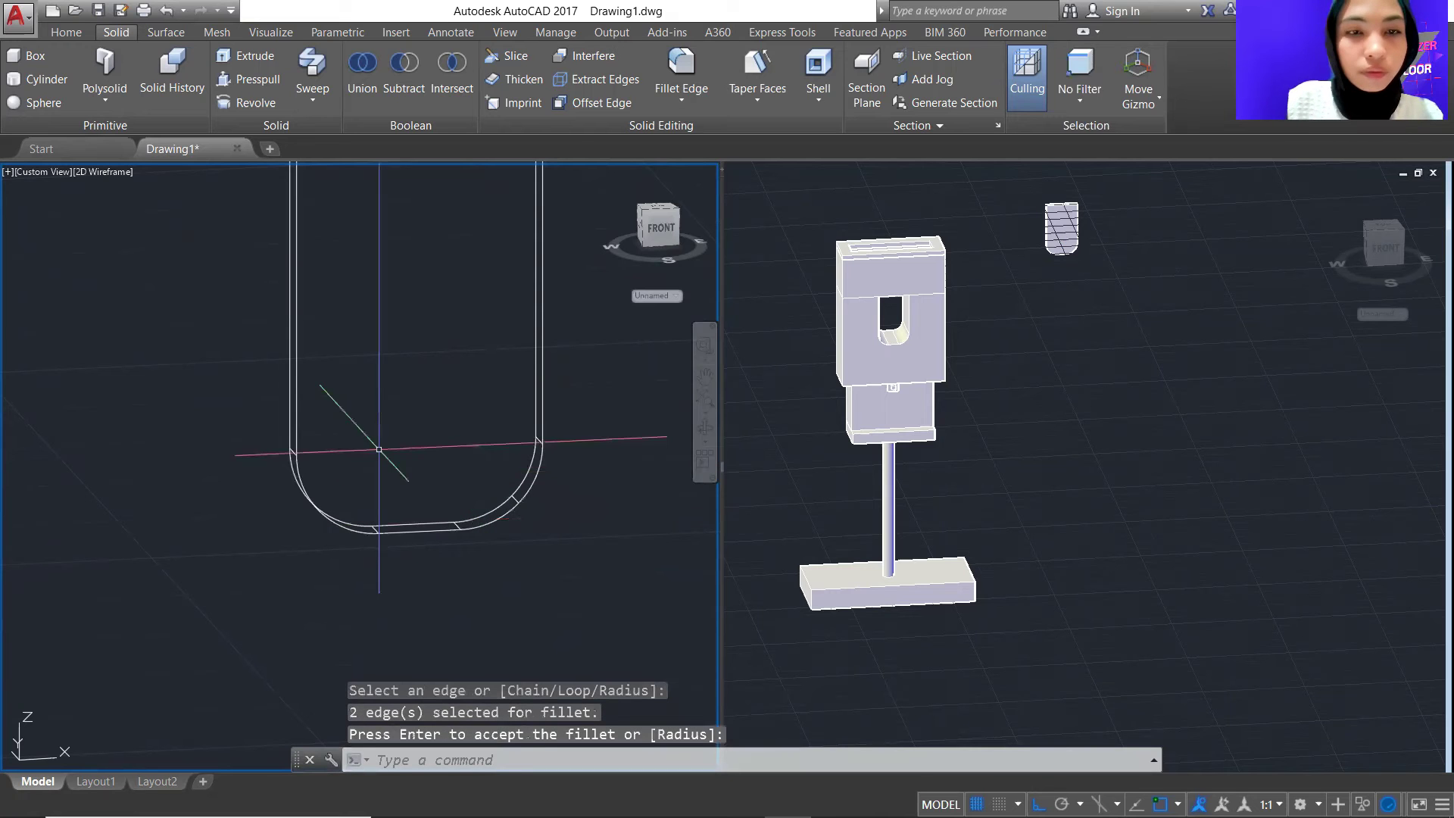
Move the thin rounded panel onto the front of the U-shaped slot, placing it at the slot's front upper-left corner
scroll(378, 449, down, 6)
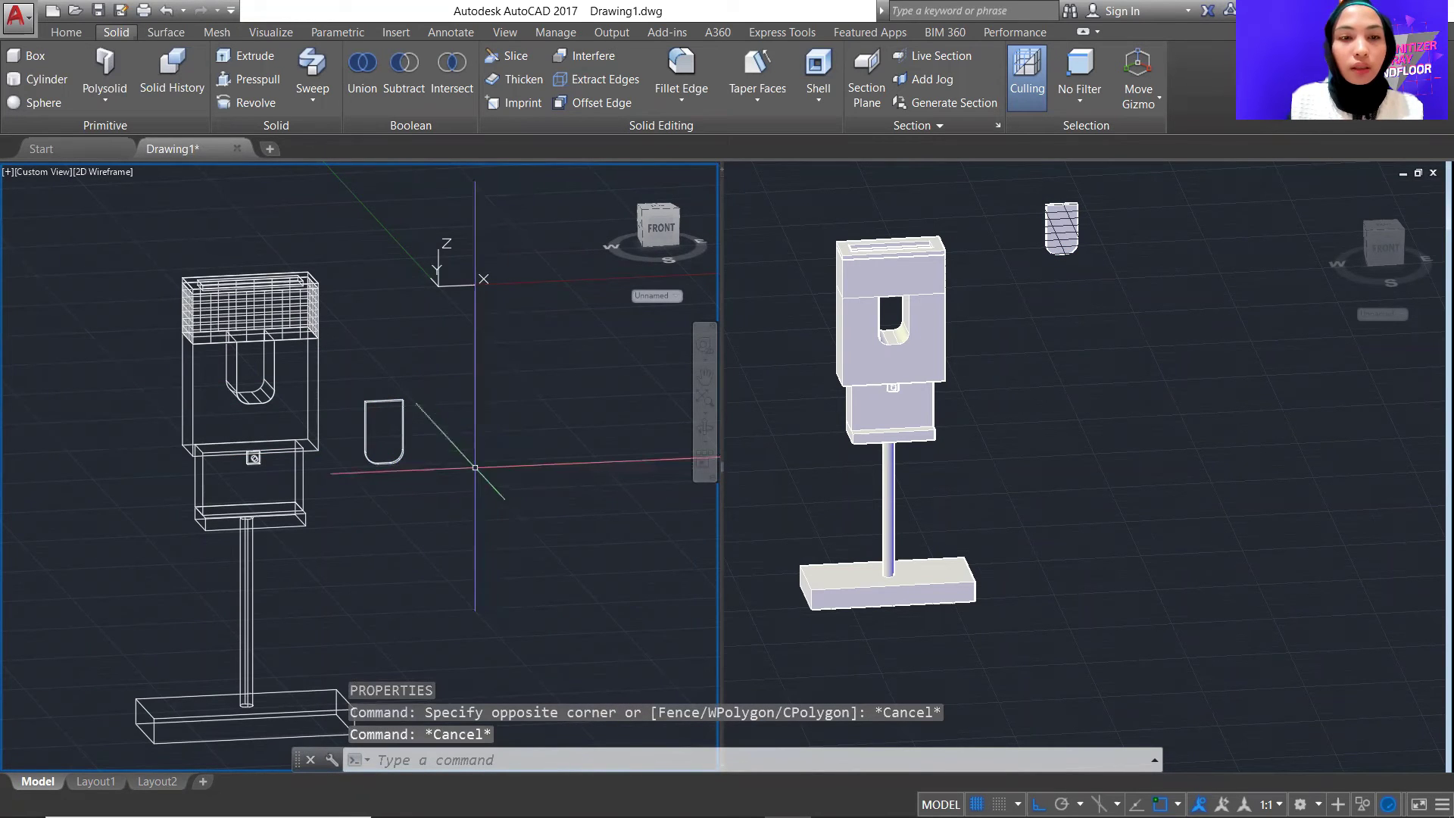
click(393, 461)
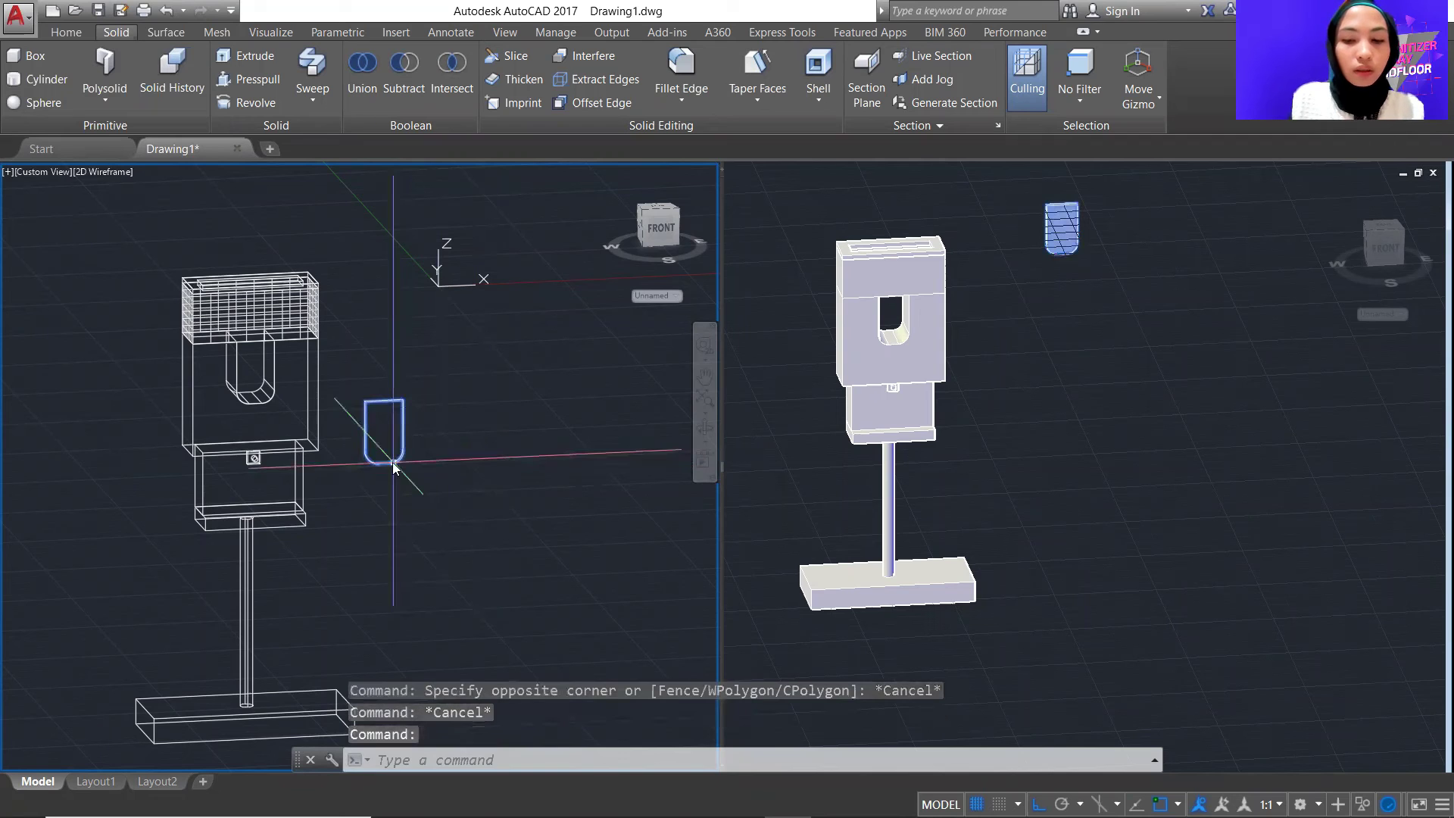
text(move)
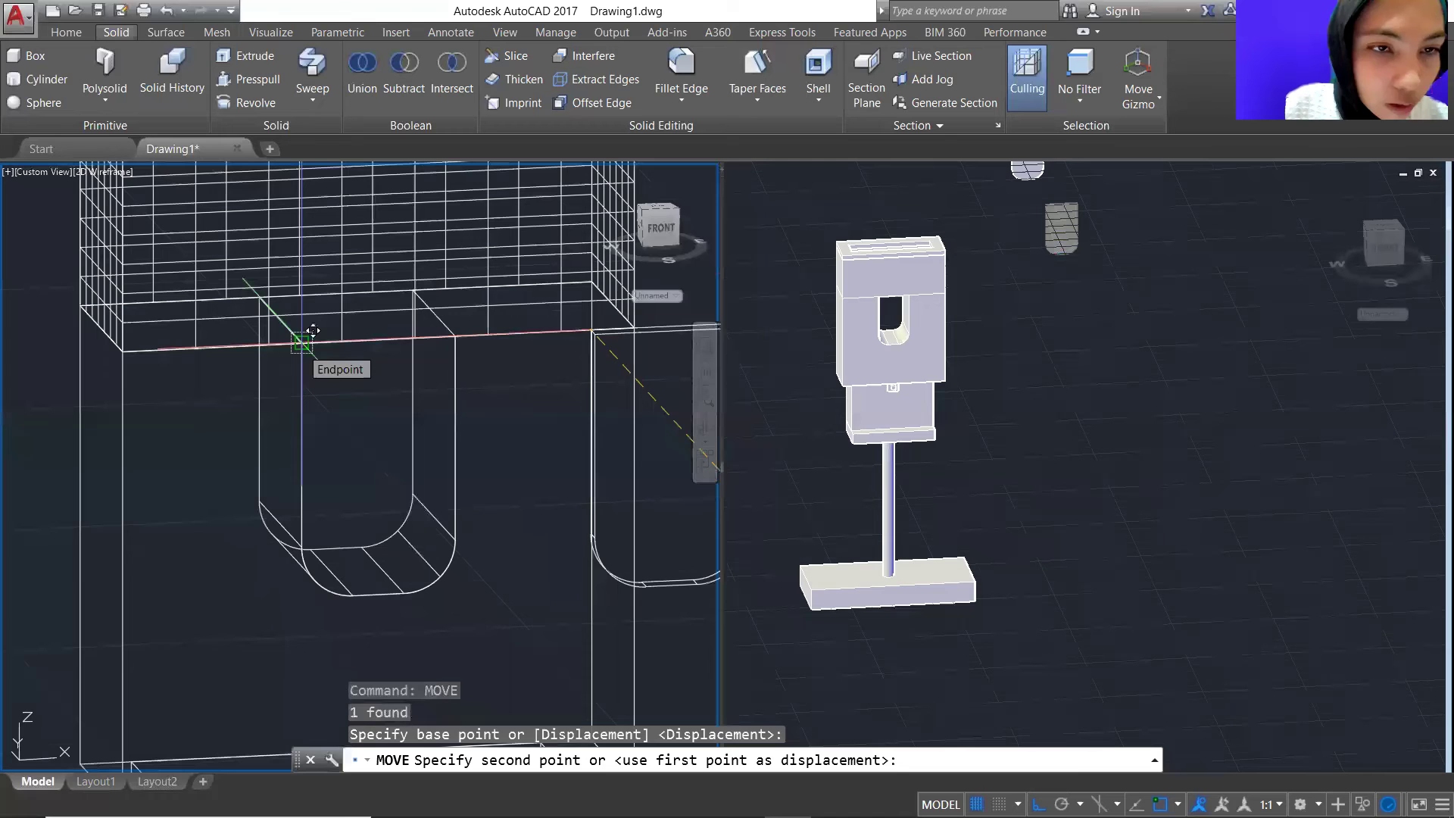
click(301, 343)
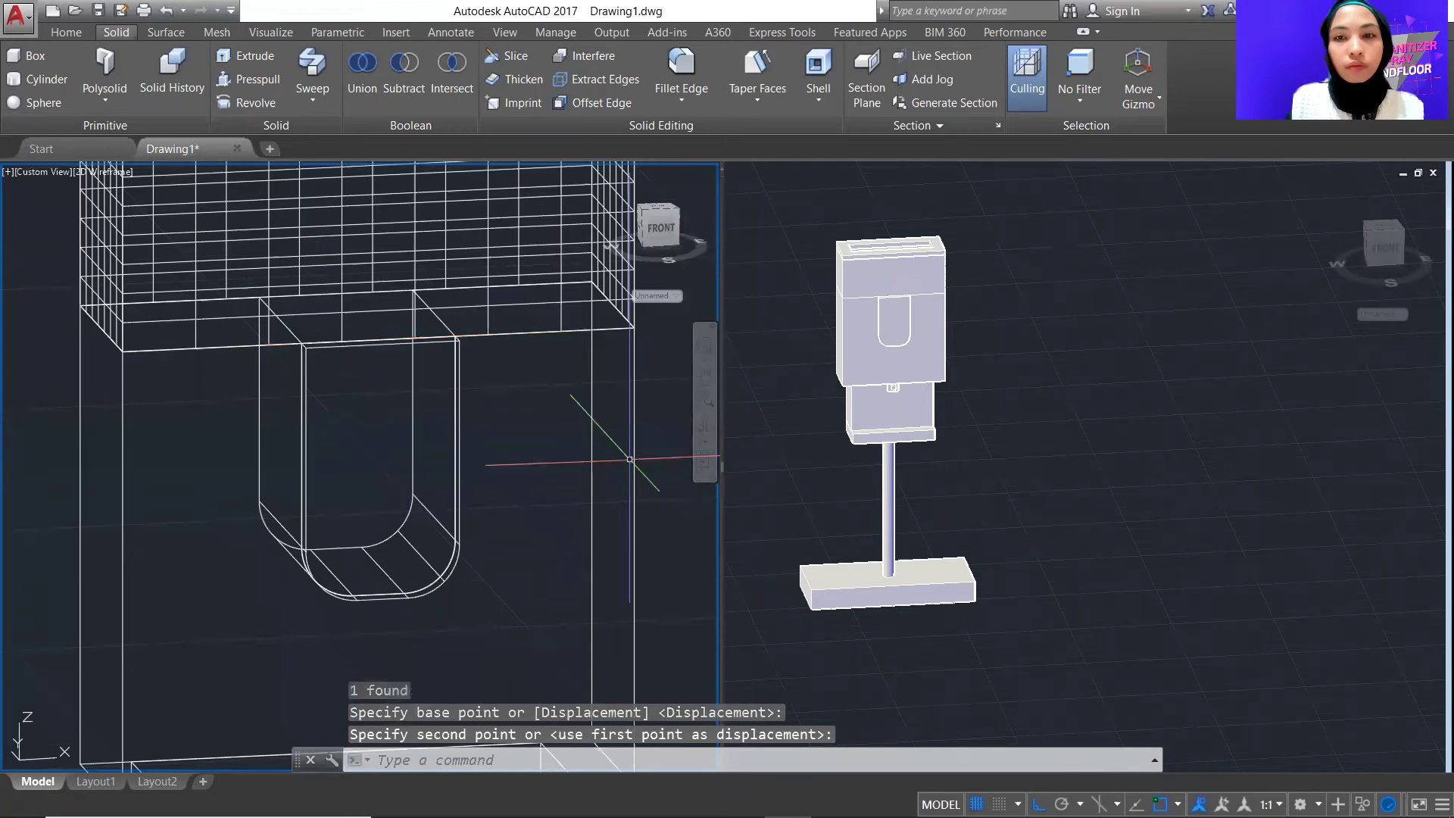
scroll(447, 481, down, 6)
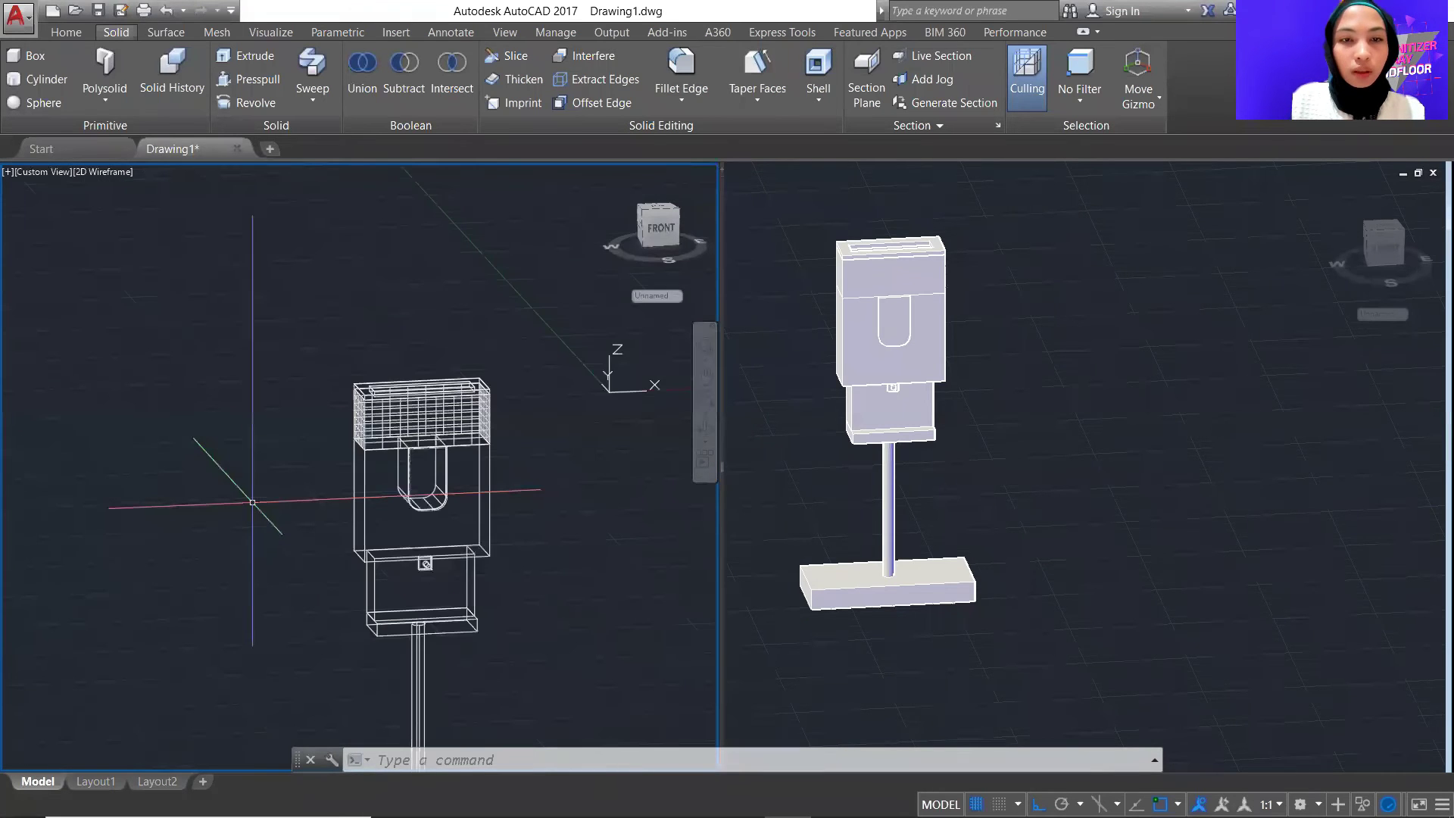
Chamfer the top-face edges of the stand's base plate
click(697, 381)
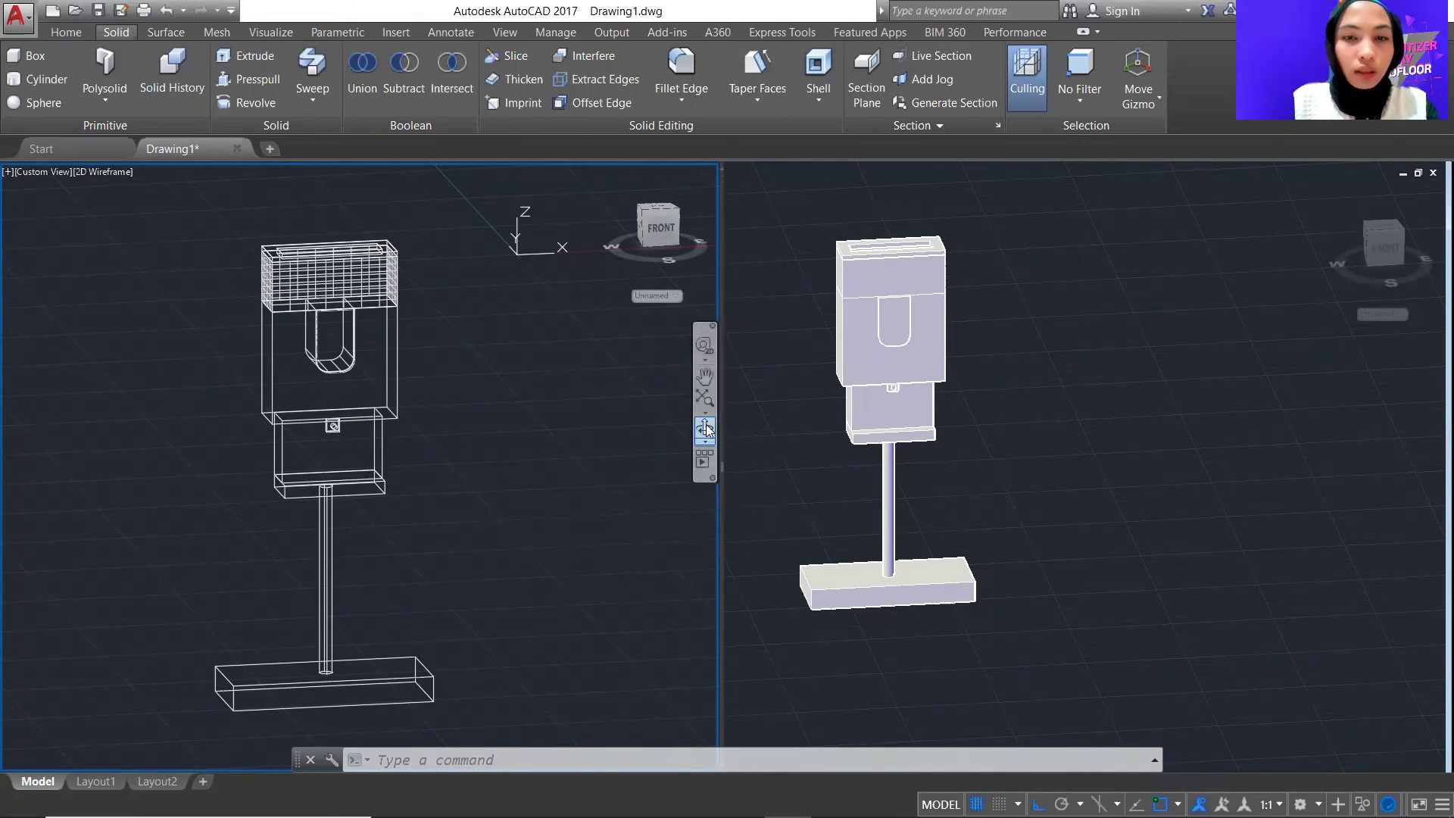
click(704, 428)
drag(408, 561, 407, 602)
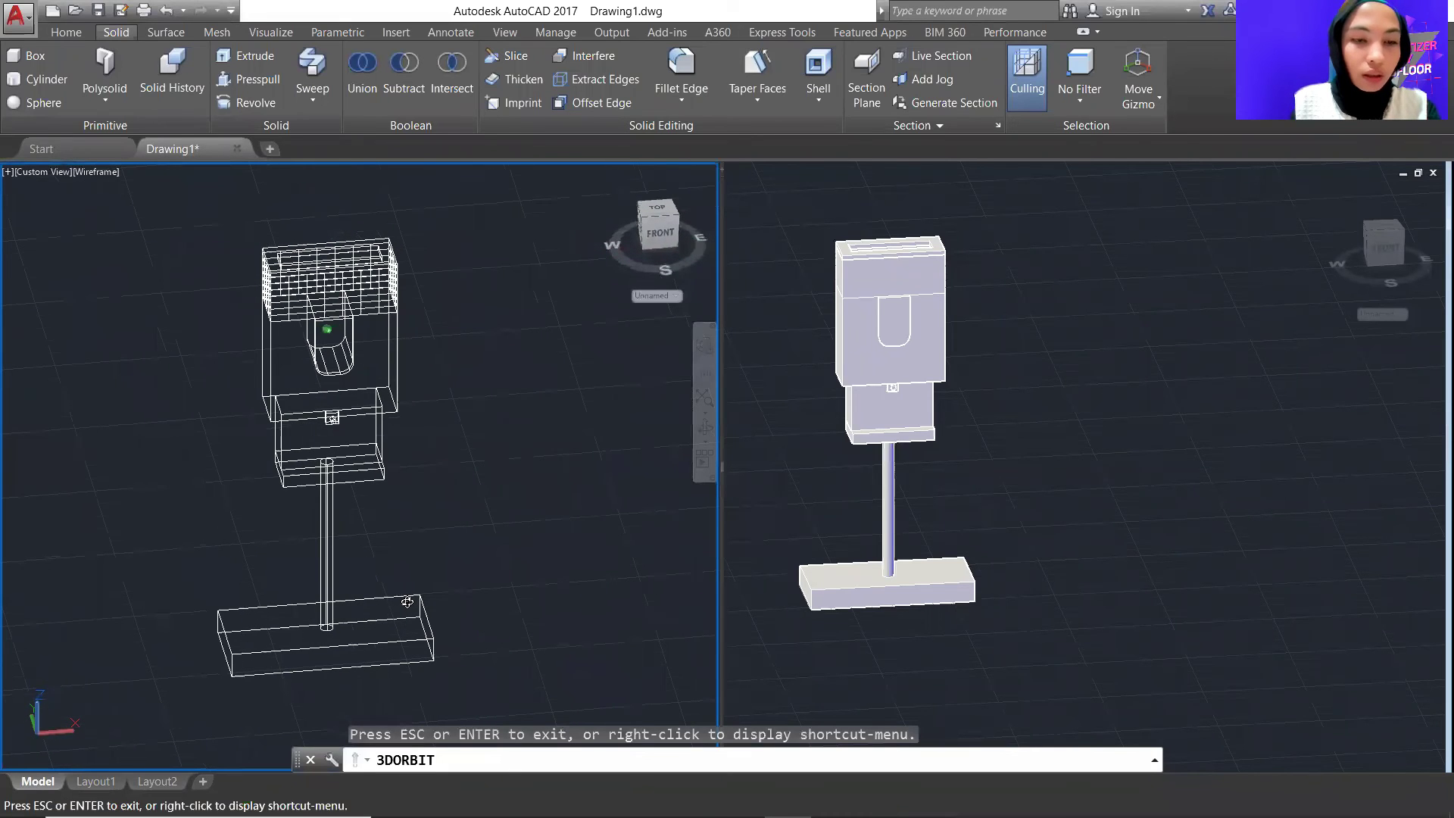
key(Escape)
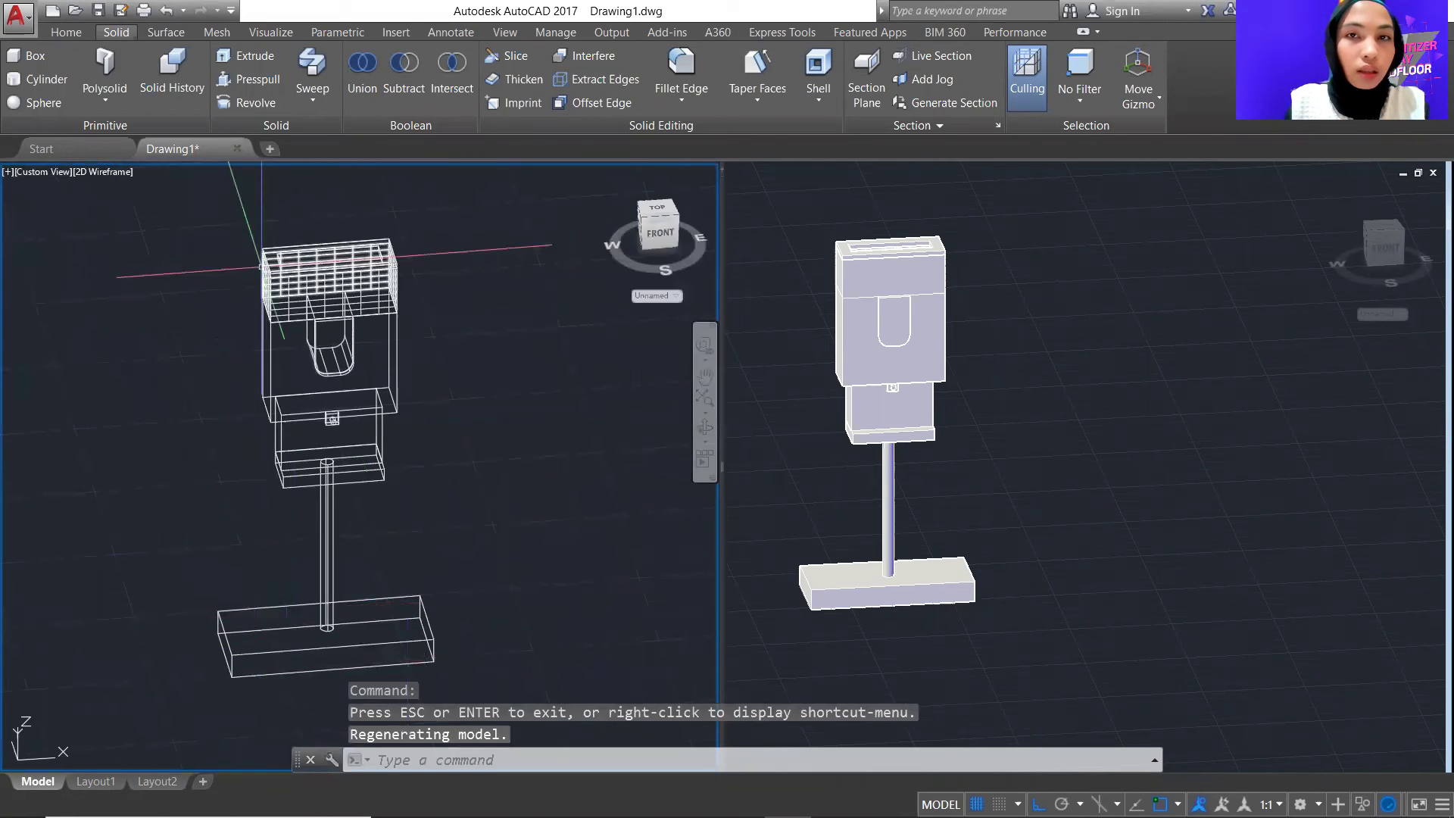
click(680, 102)
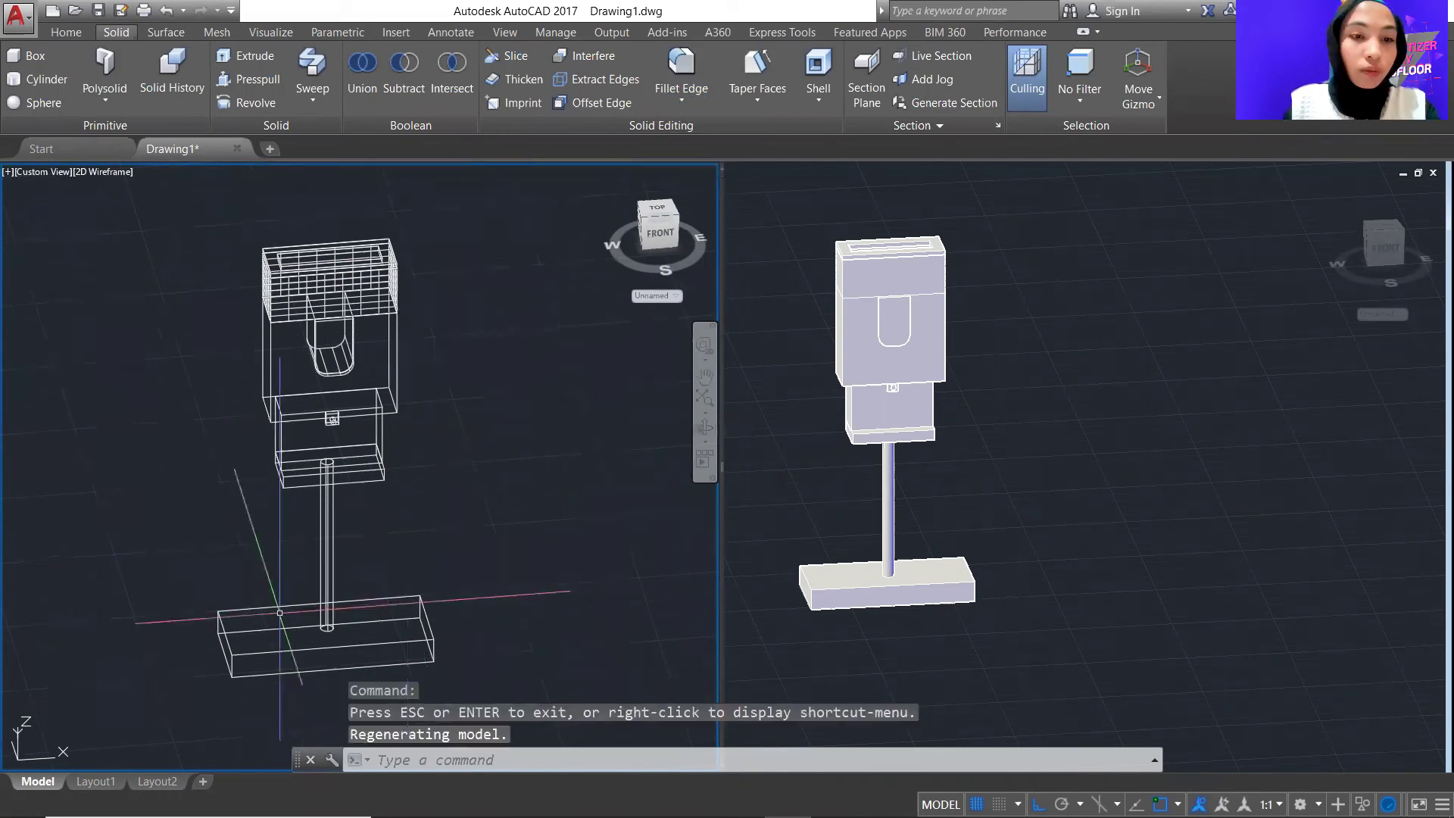
click(717, 170)
click(428, 620)
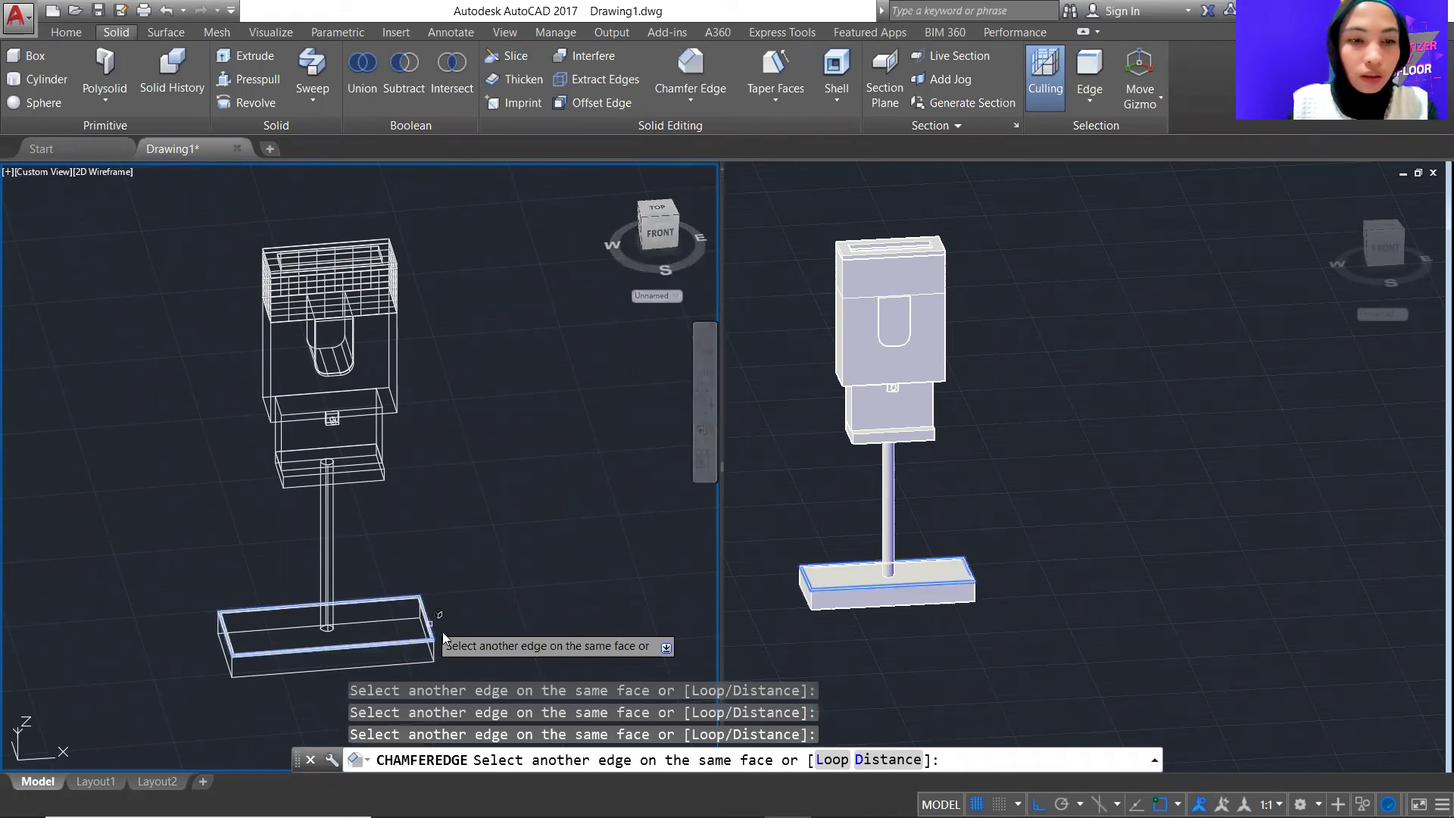
key(Return)
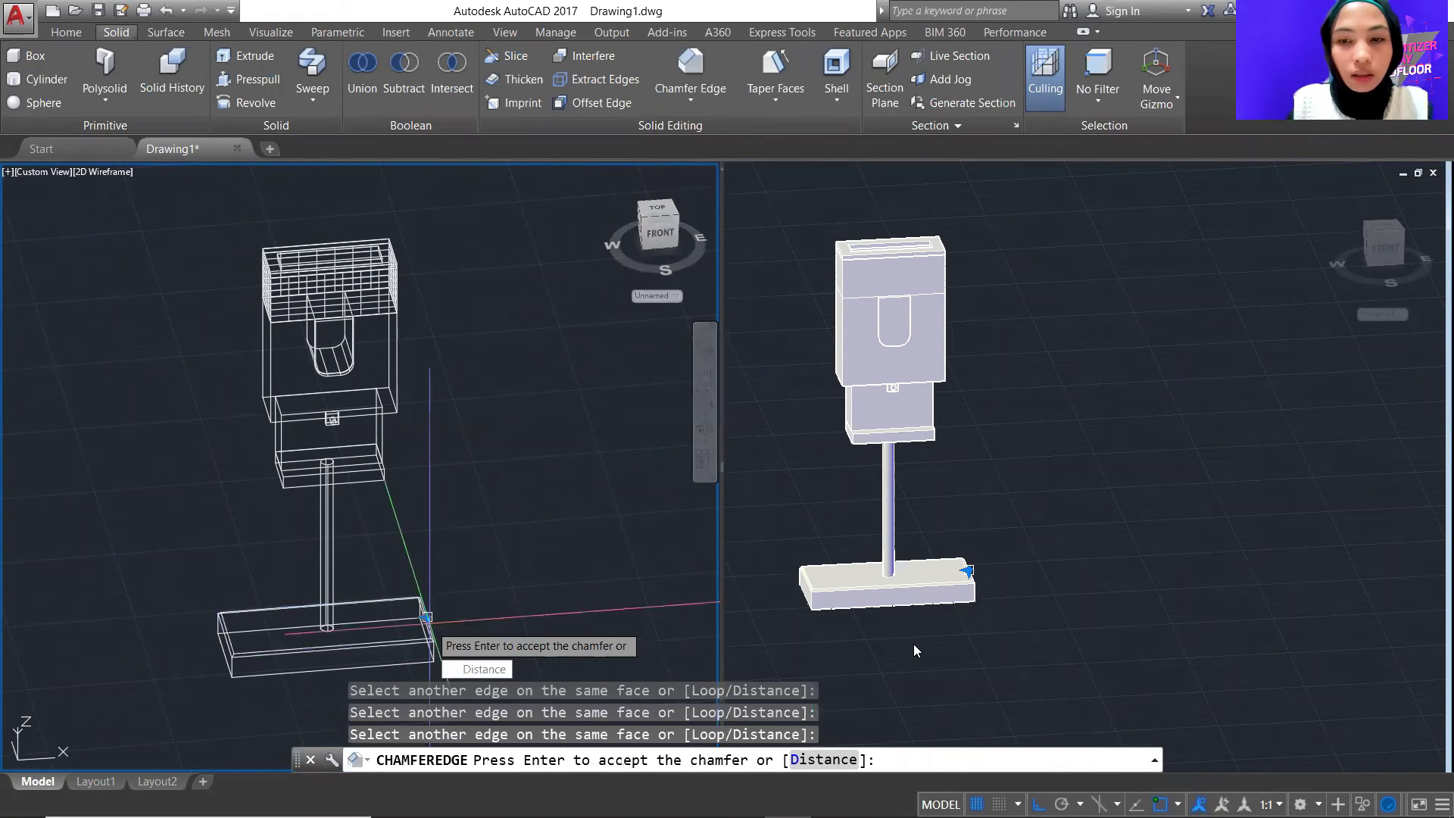
click(913, 643)
key(Return)
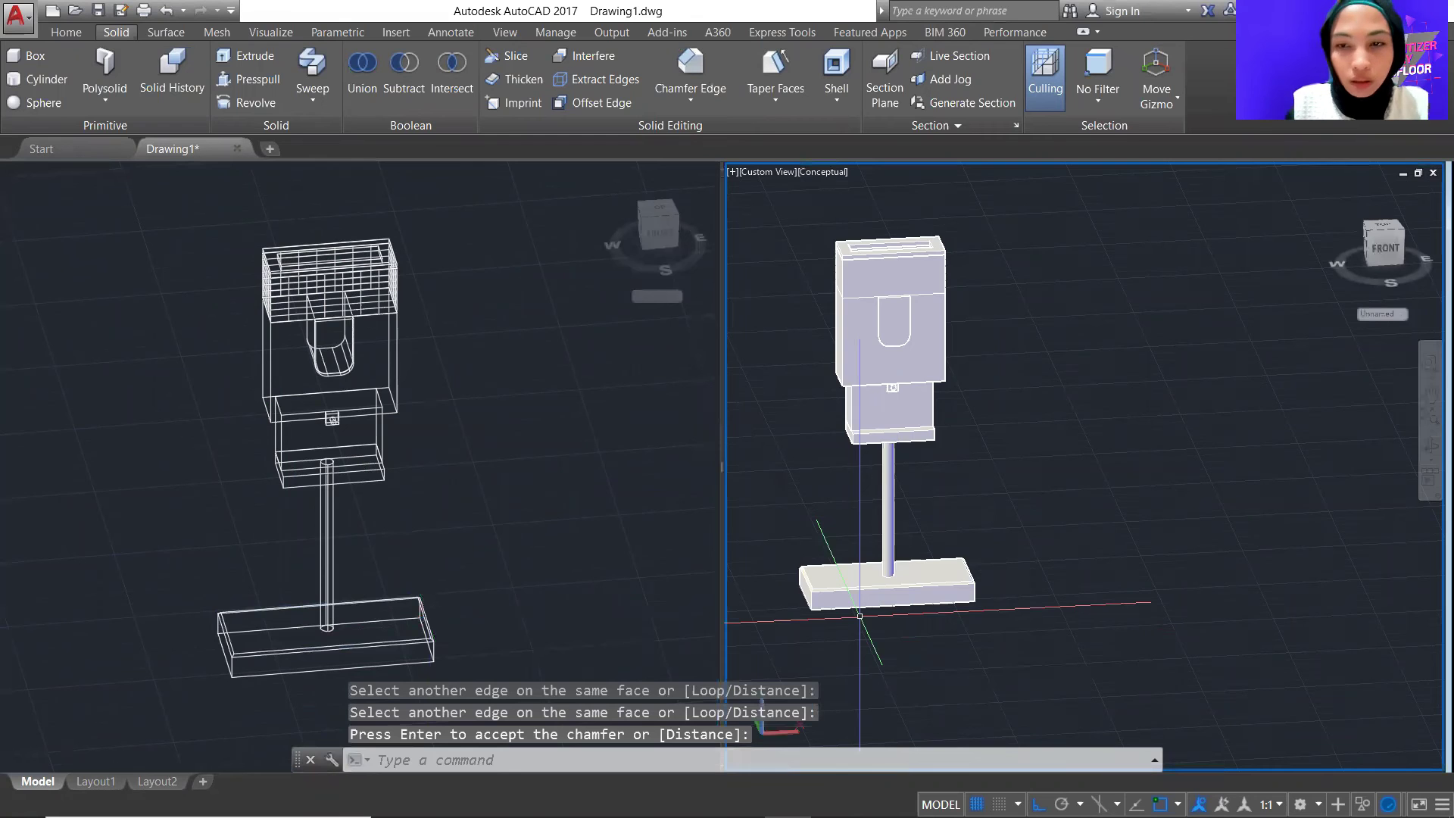
scroll(860, 615, up, 4)
scroll(859, 615, down, 4)
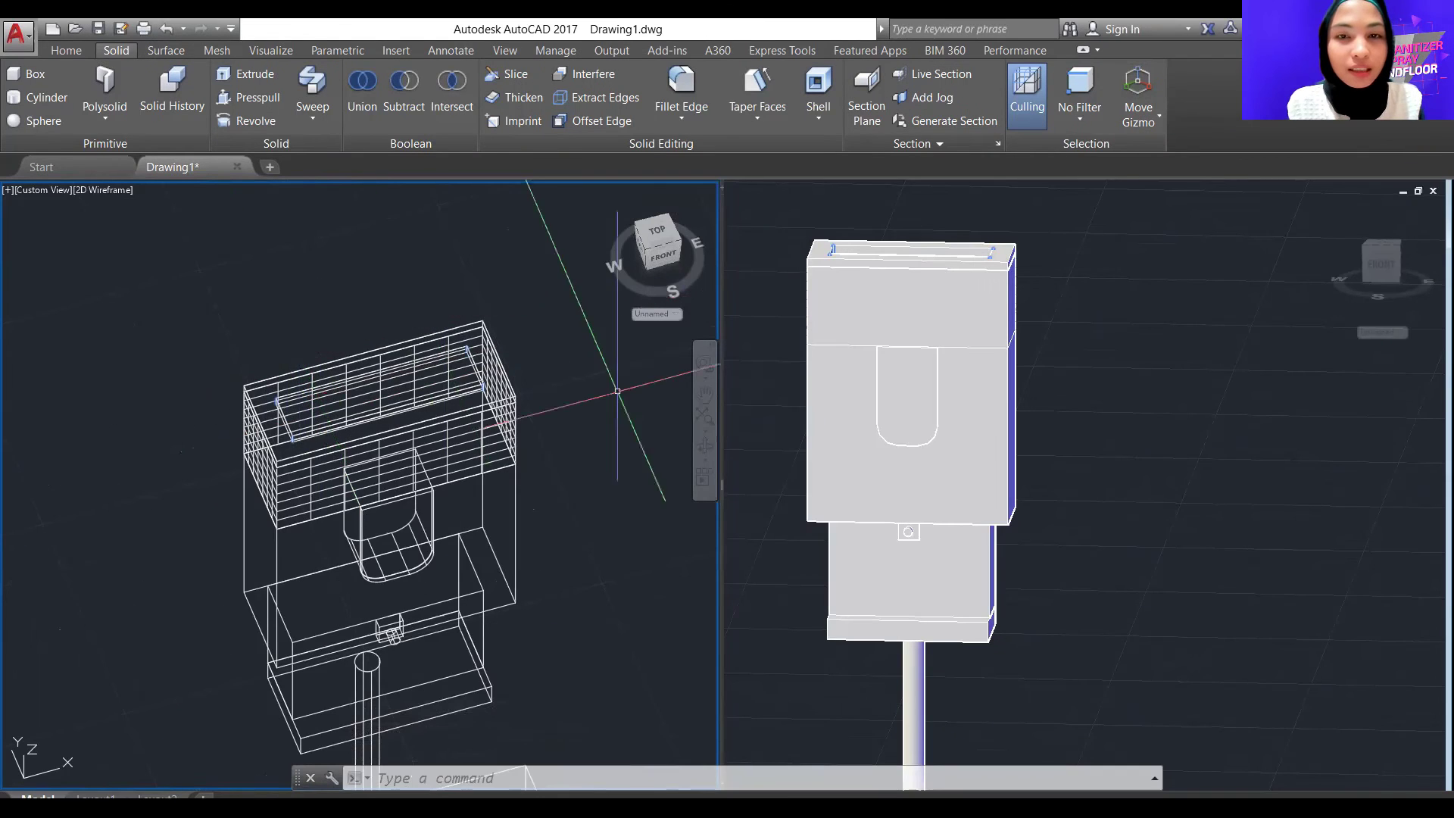
Fillet the four vertical corner edges of the shallow rectangular recess in the stand's top lid with a radius of 3.5
click(704, 445)
drag(380, 360, 343, 406)
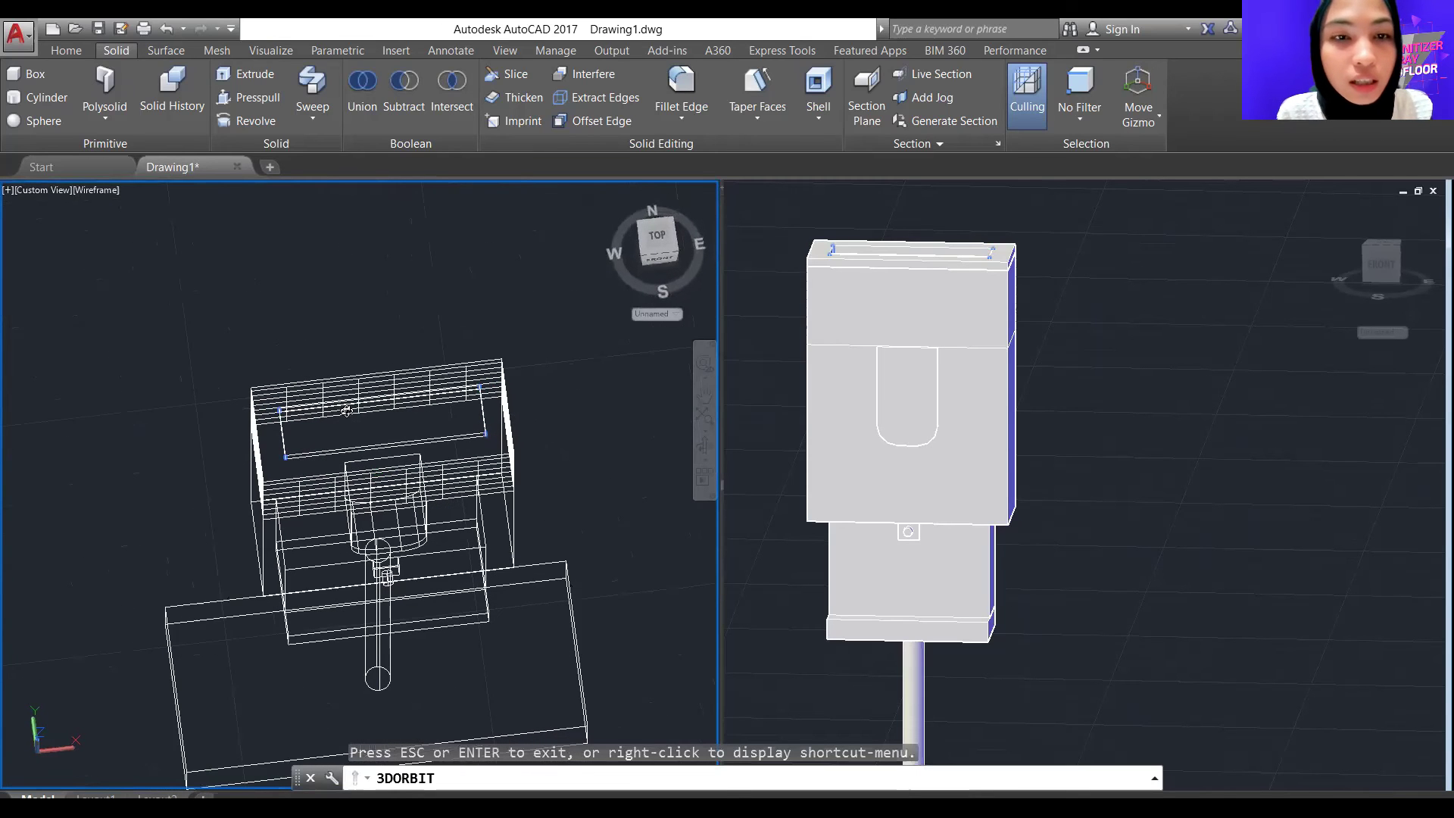
scroll(296, 392, up, 3)
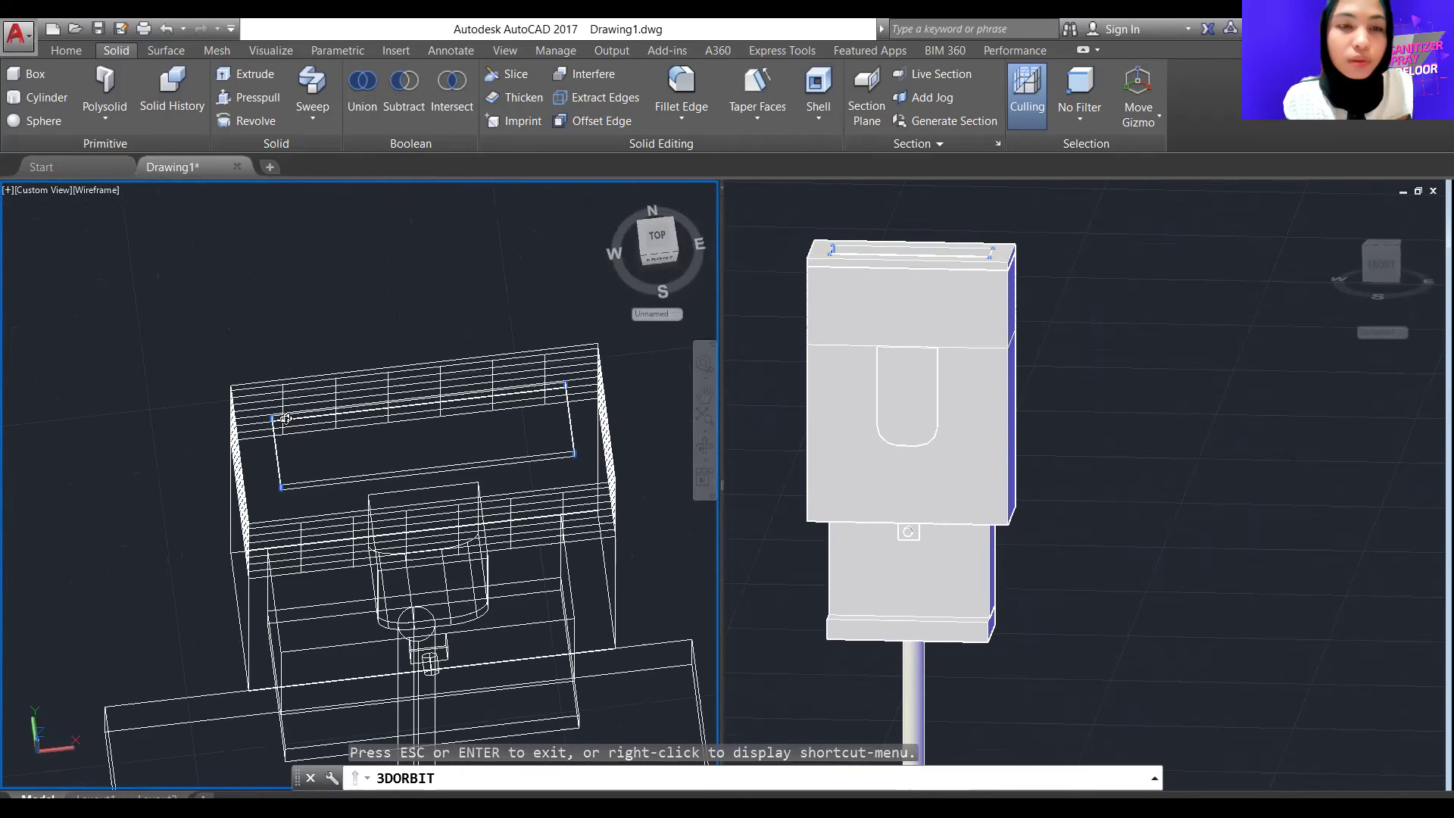
key(Escape)
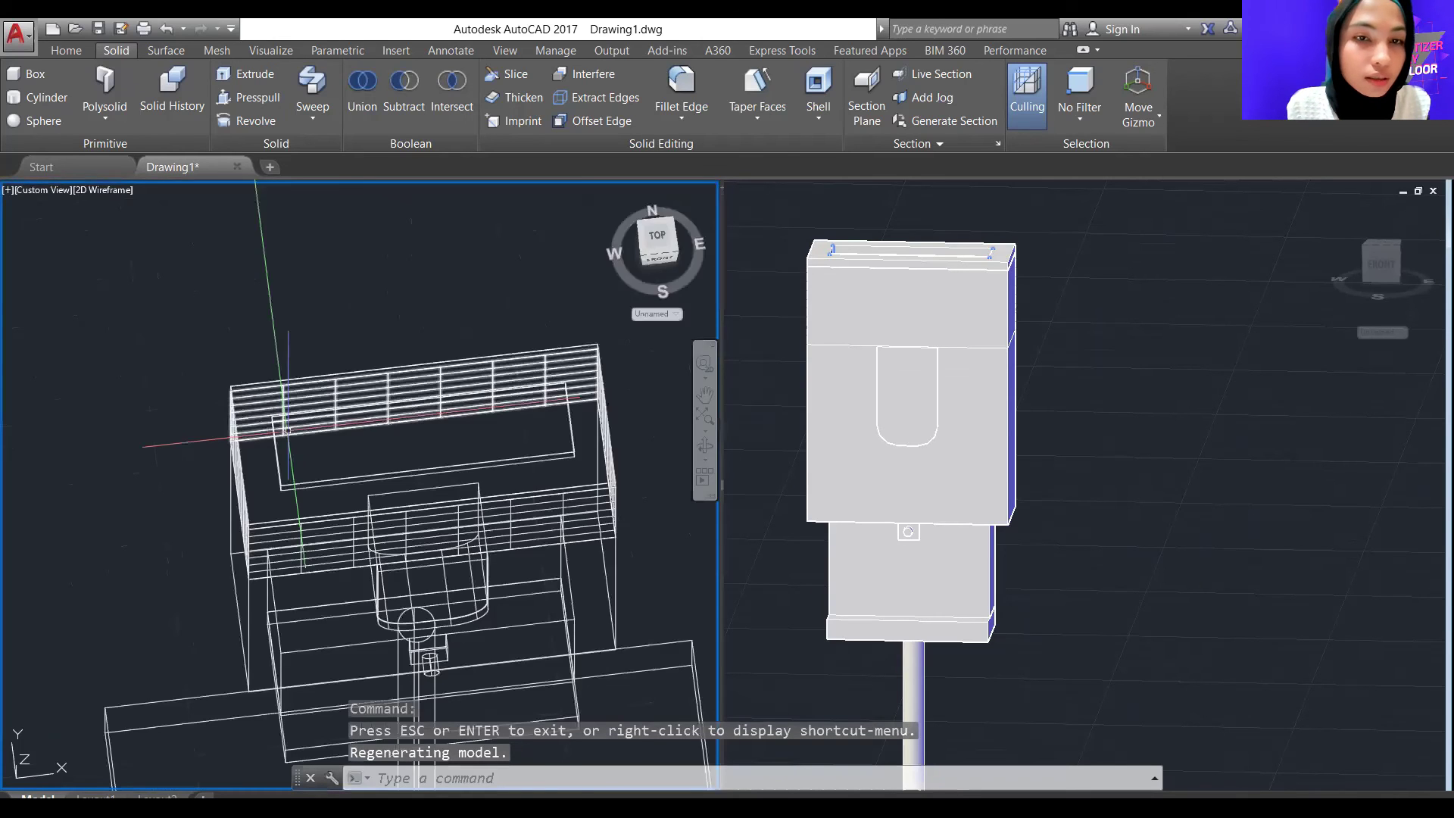
click(705, 447)
drag(464, 502, 527, 483)
key(Escape)
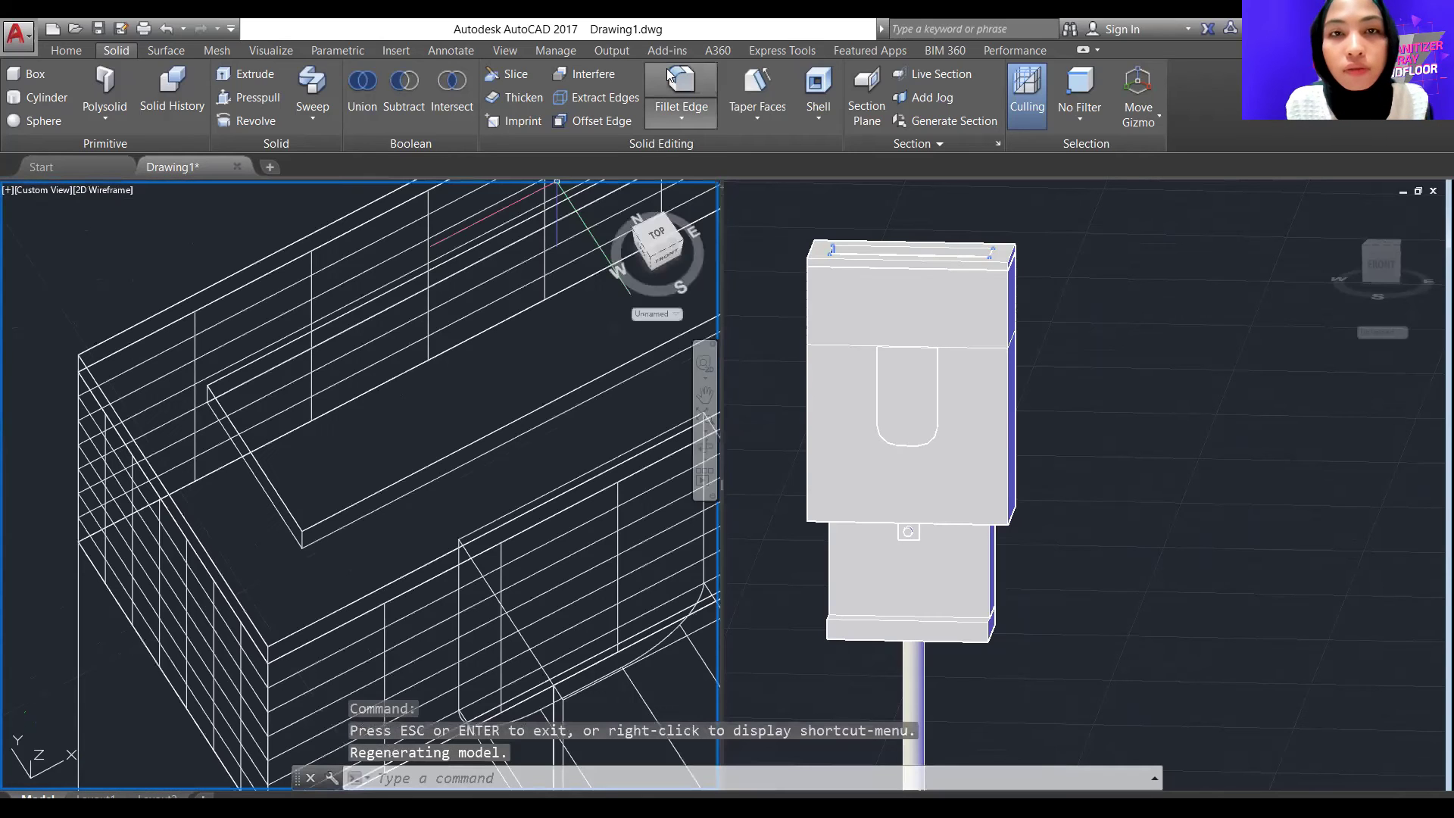
click(681, 87)
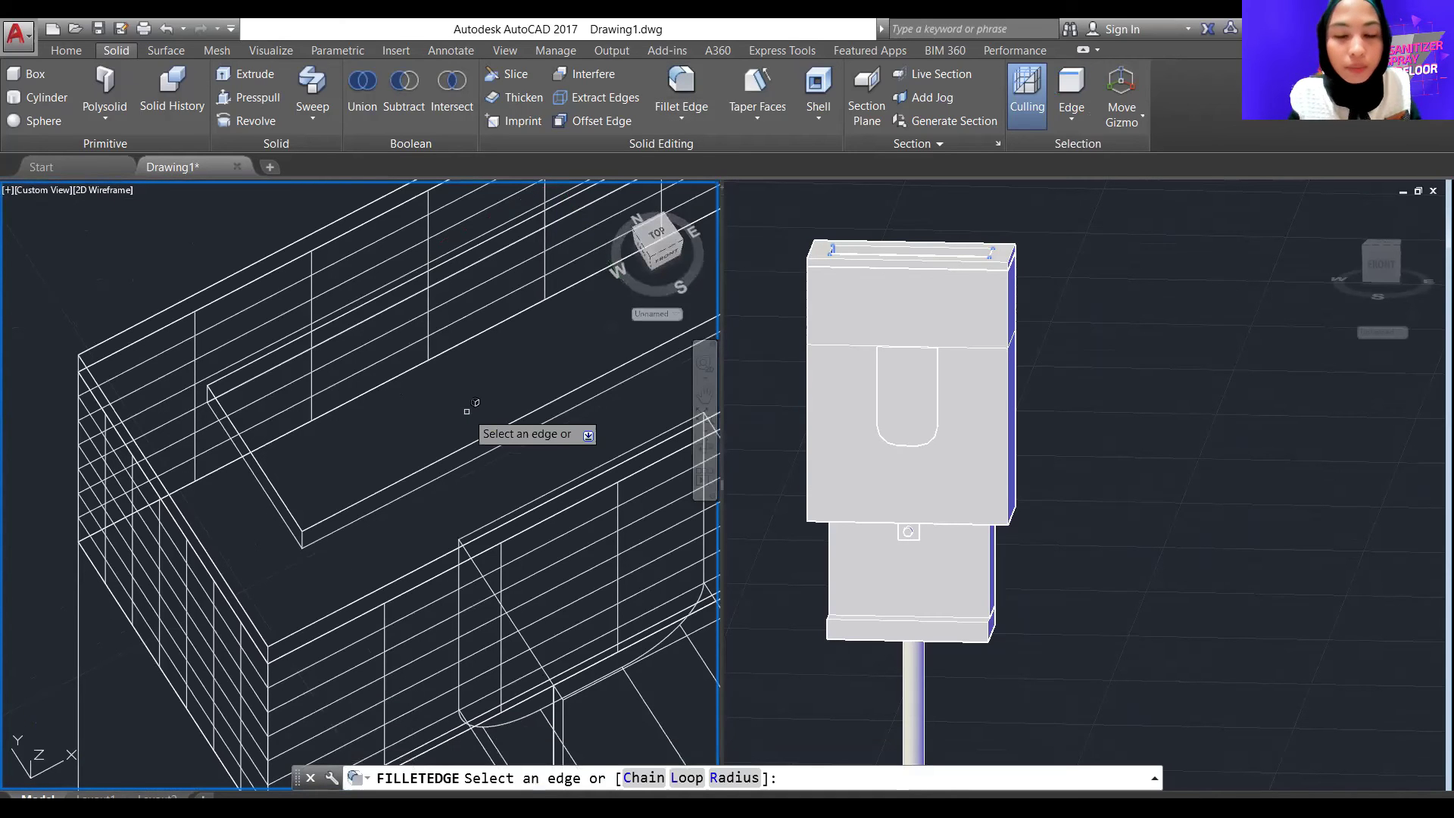
text(r)
key(Return)
text(3.5)
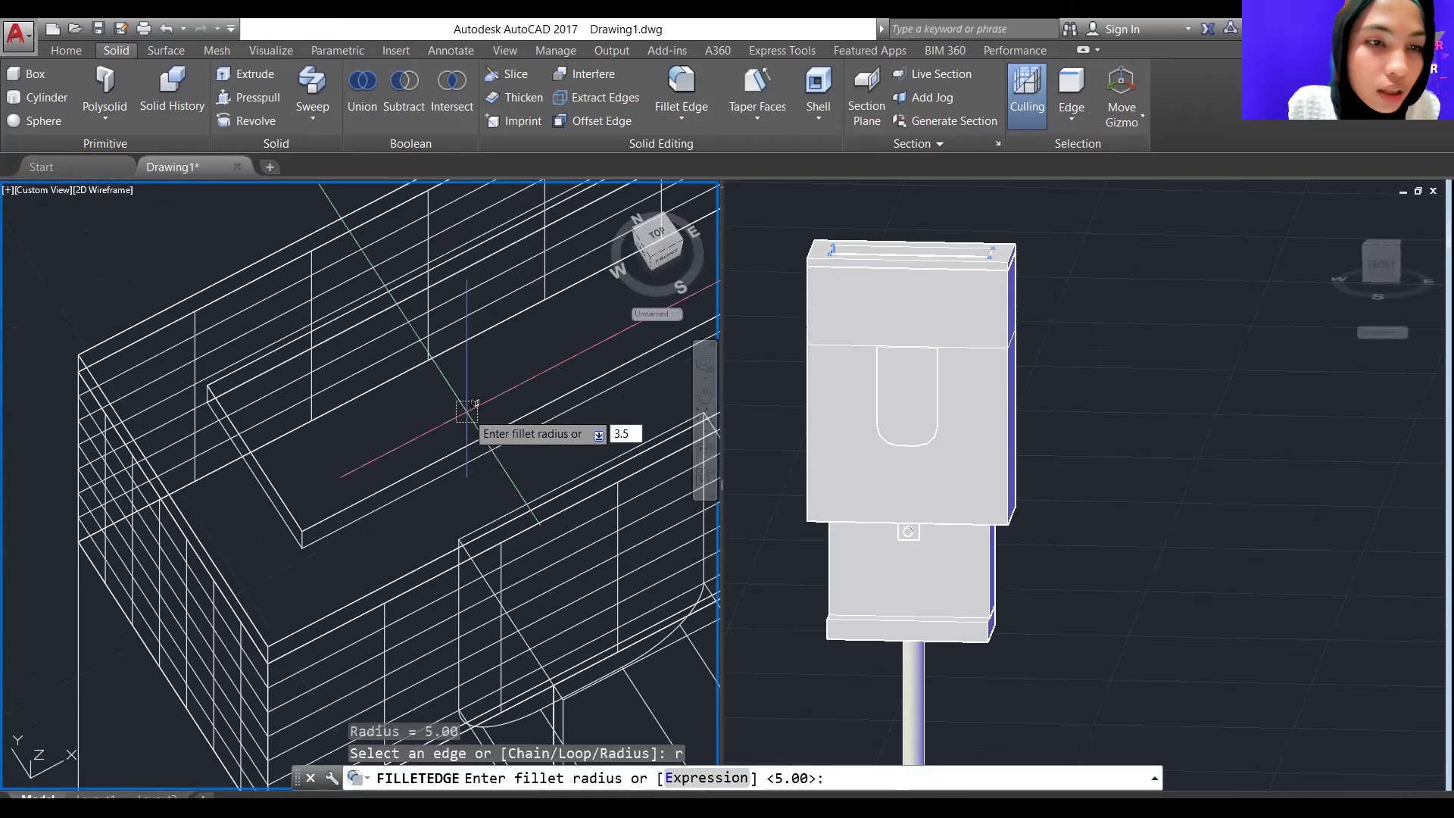
key(Return)
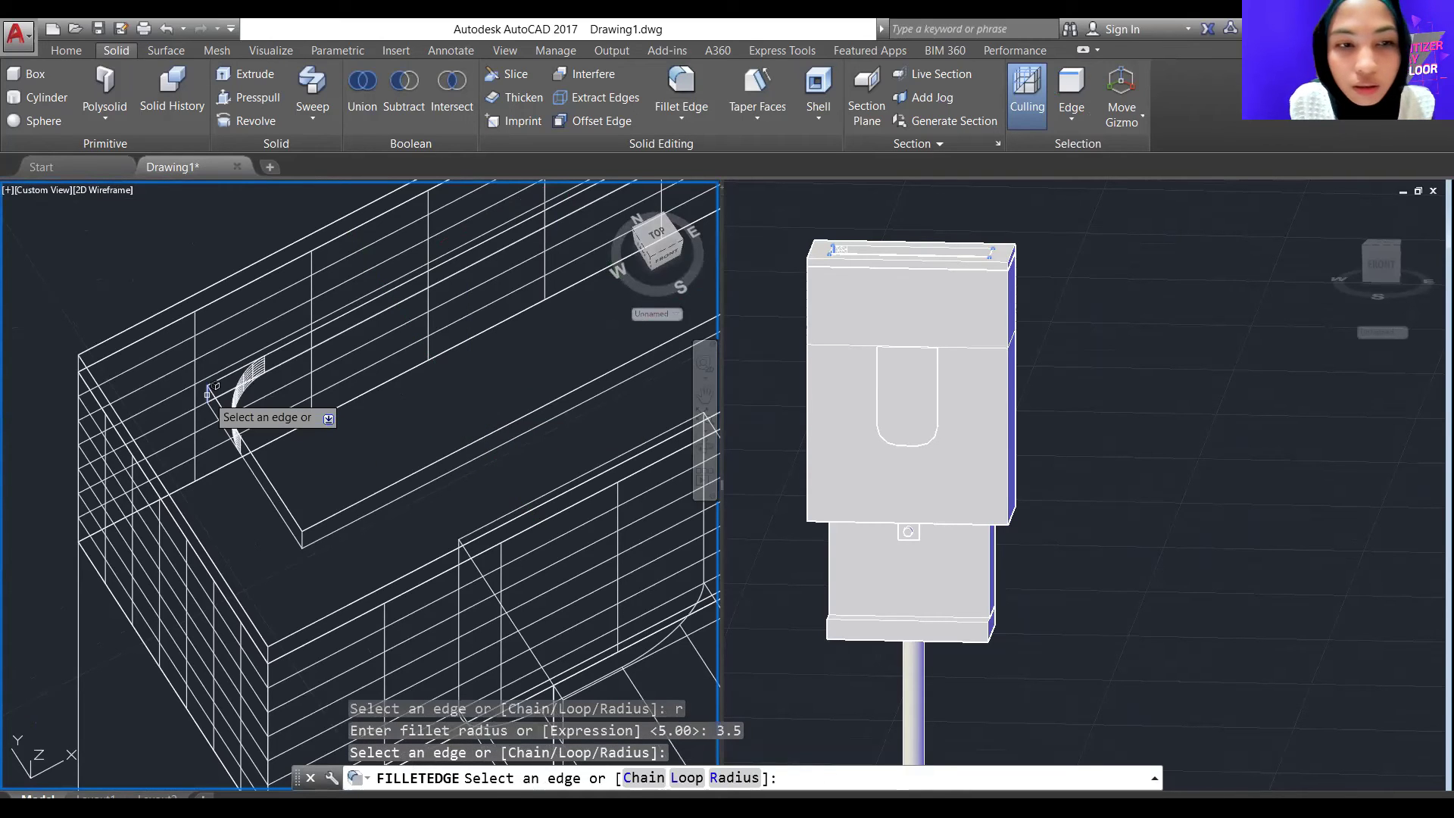
click(324, 499)
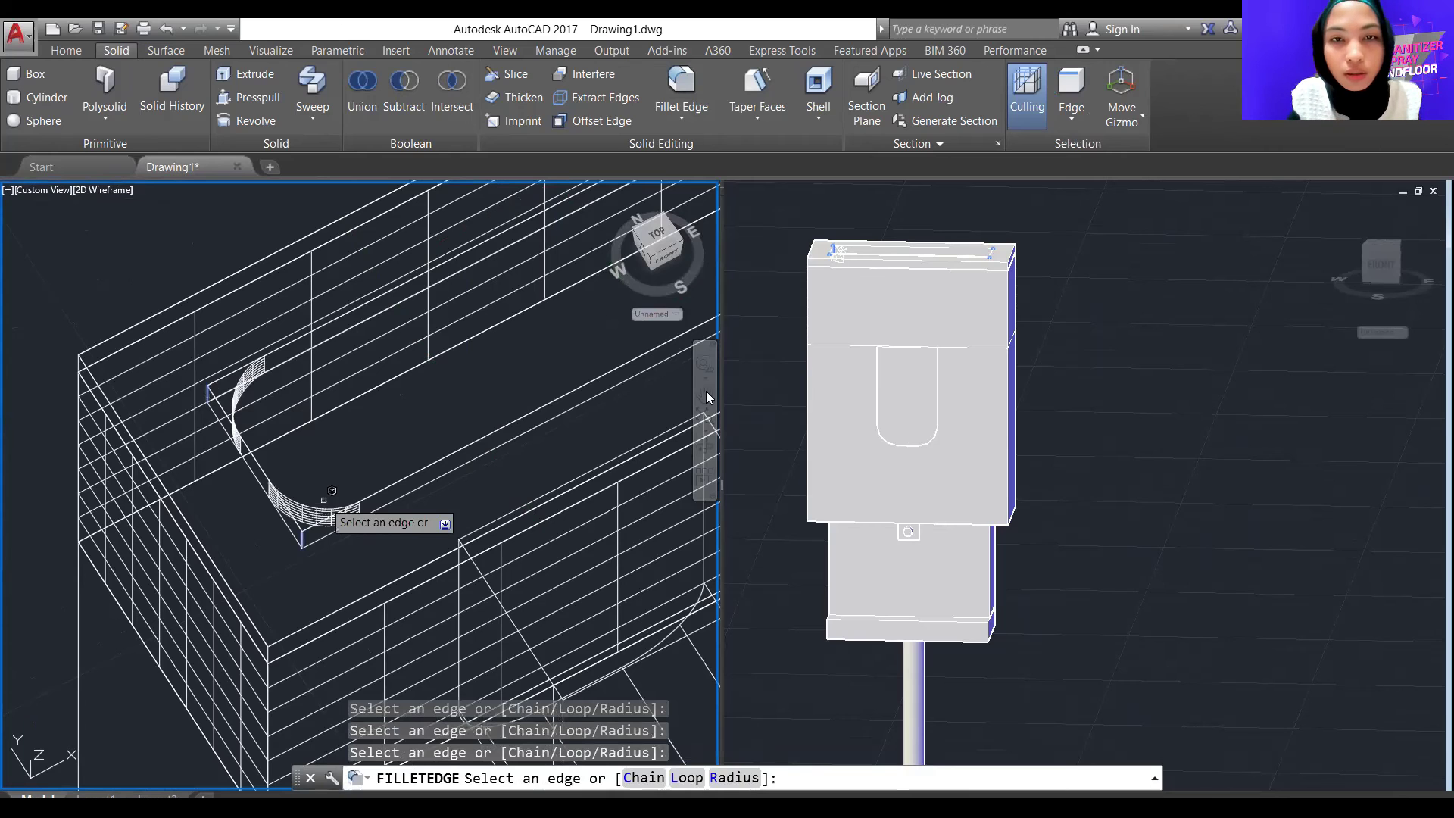
middle_drag(587, 328, 229, 529)
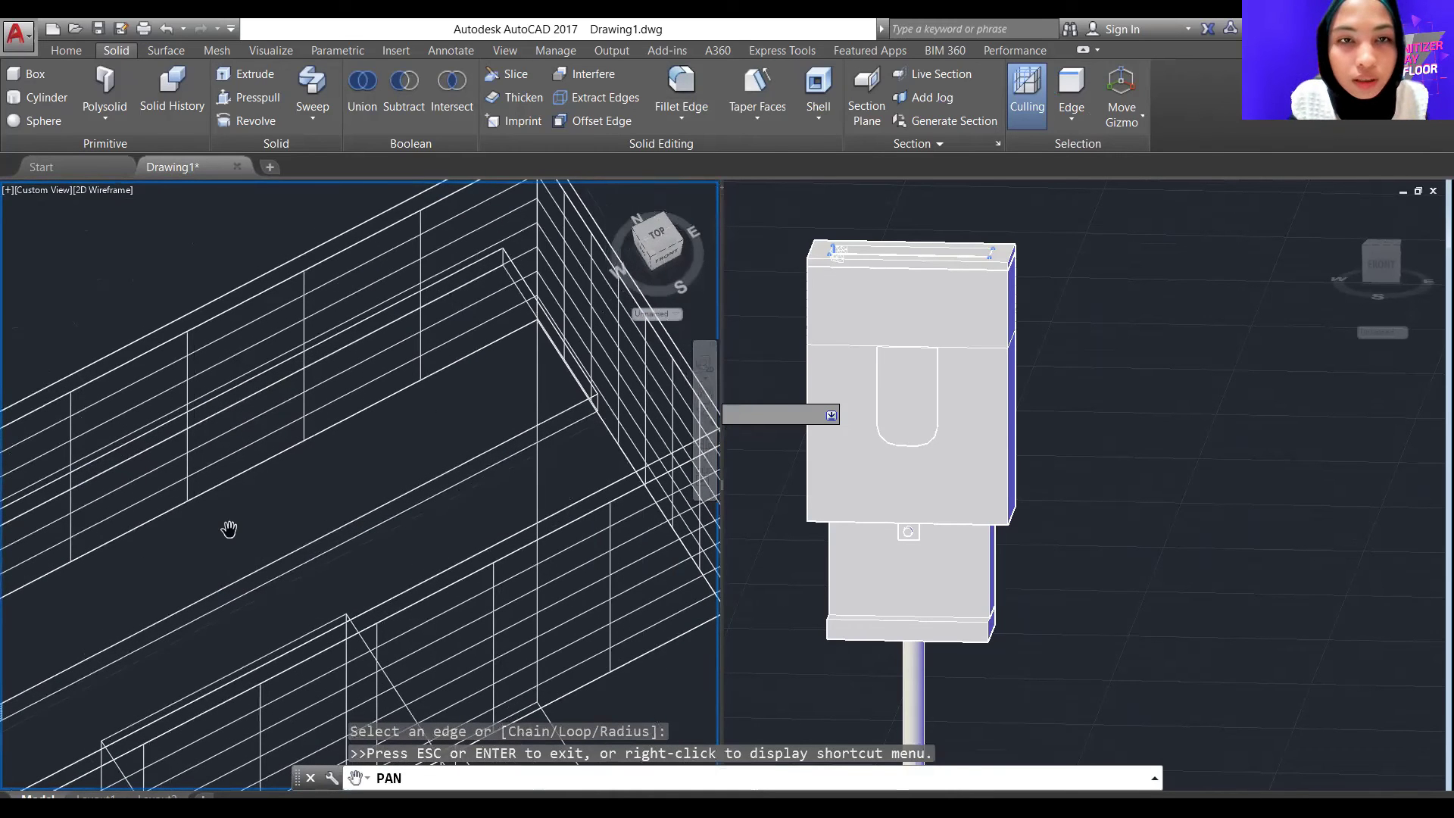
key(Escape)
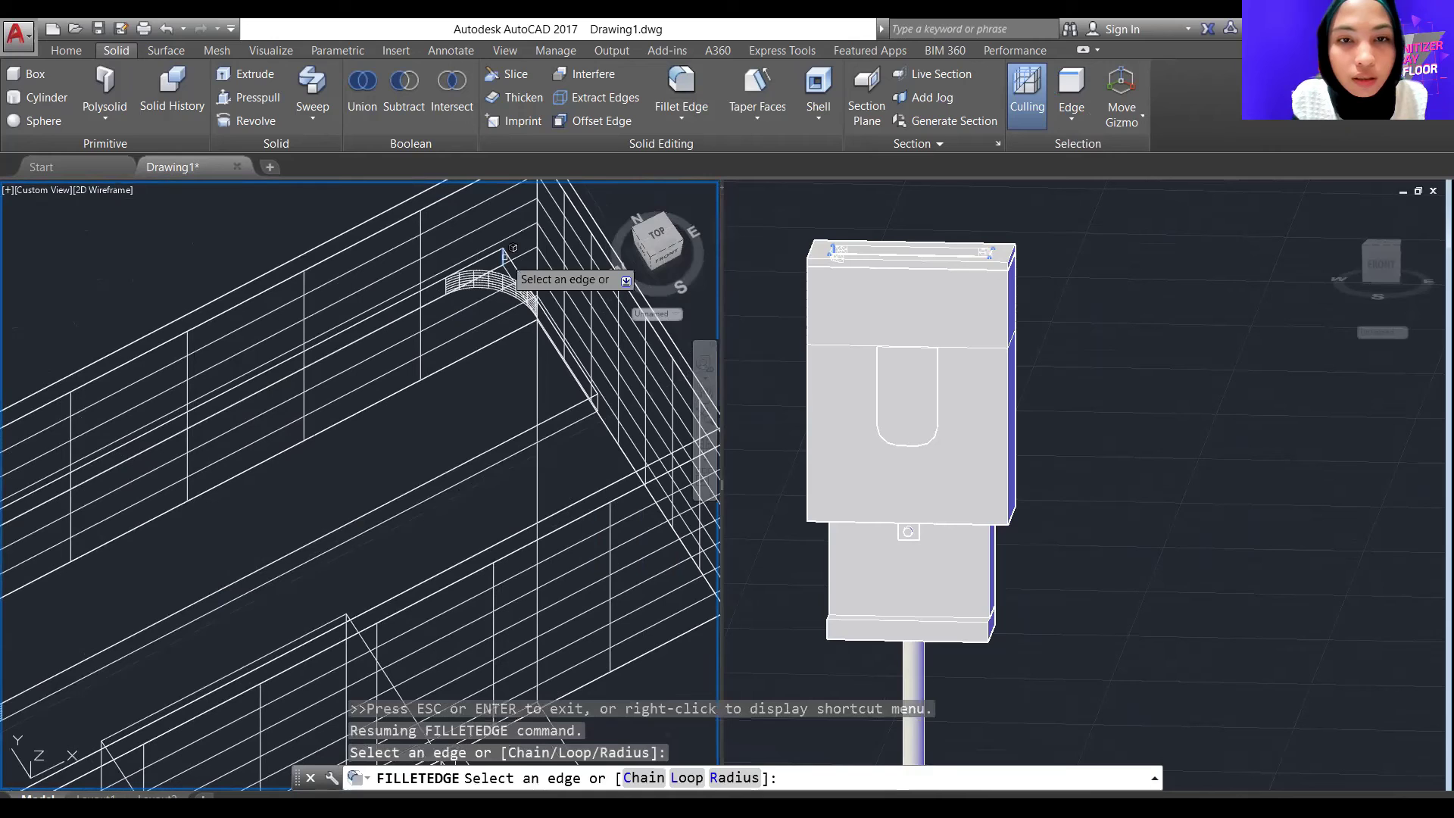
click(505, 254)
click(598, 401)
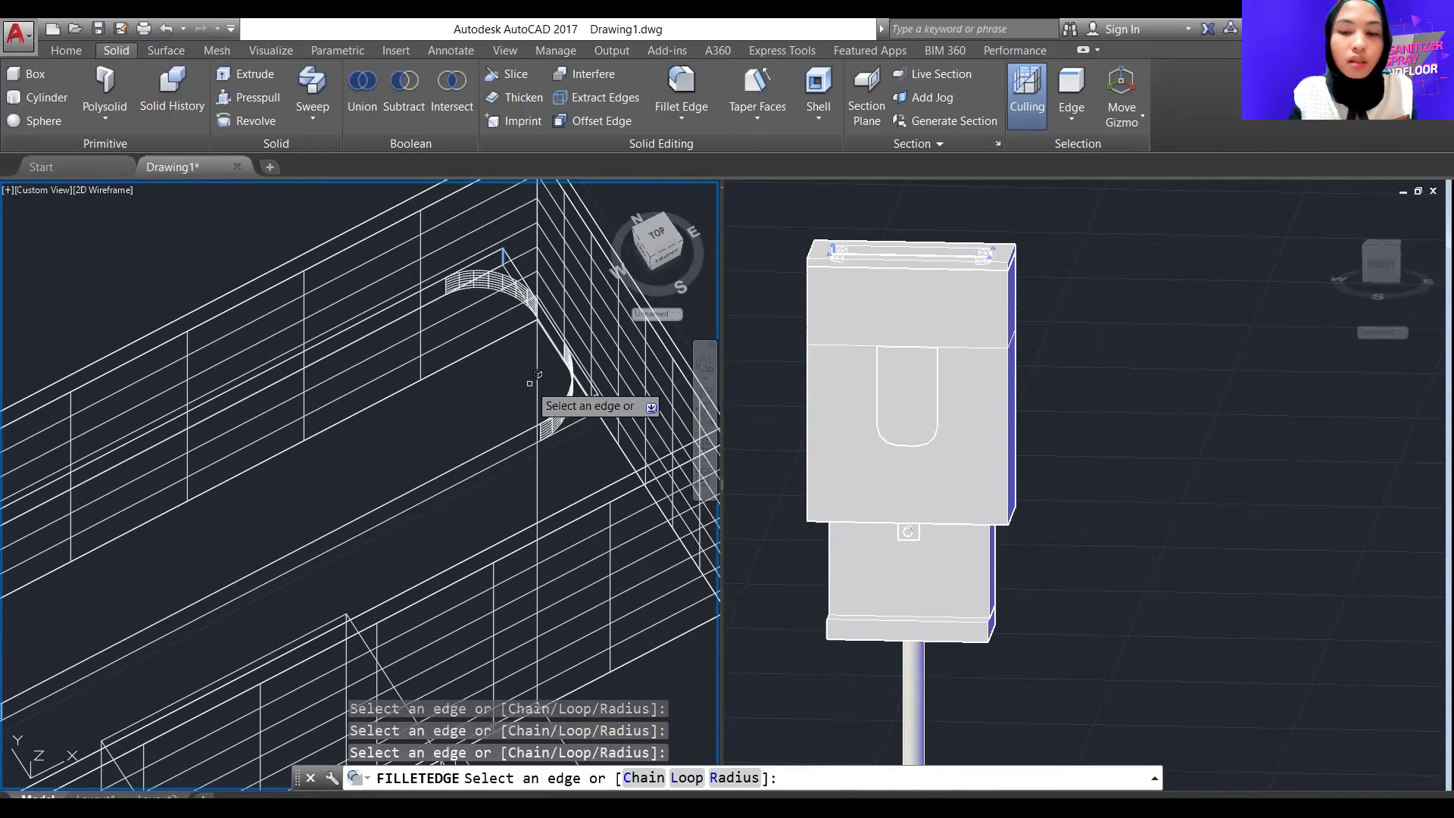
key(Return)
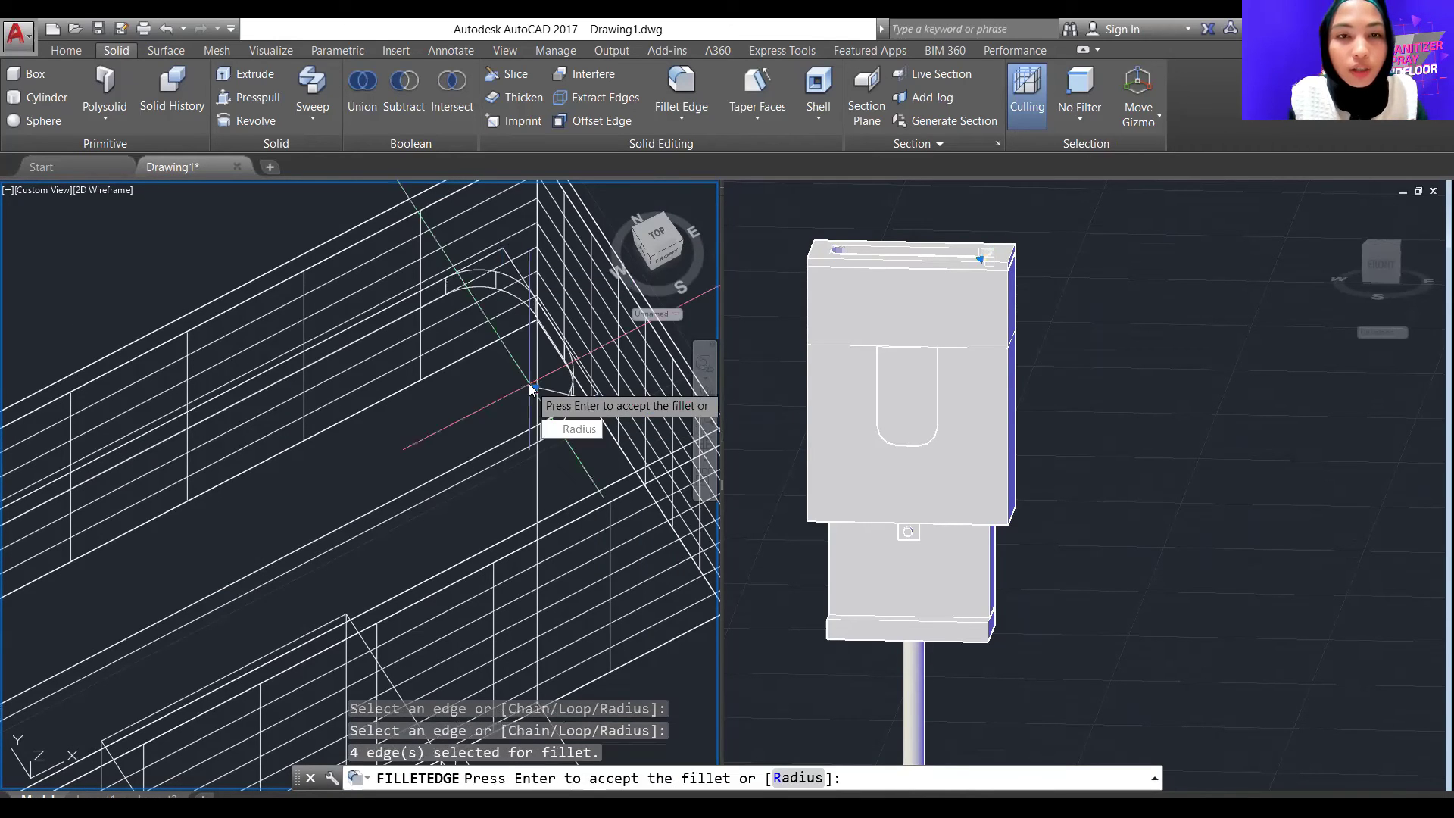
key(Escape)
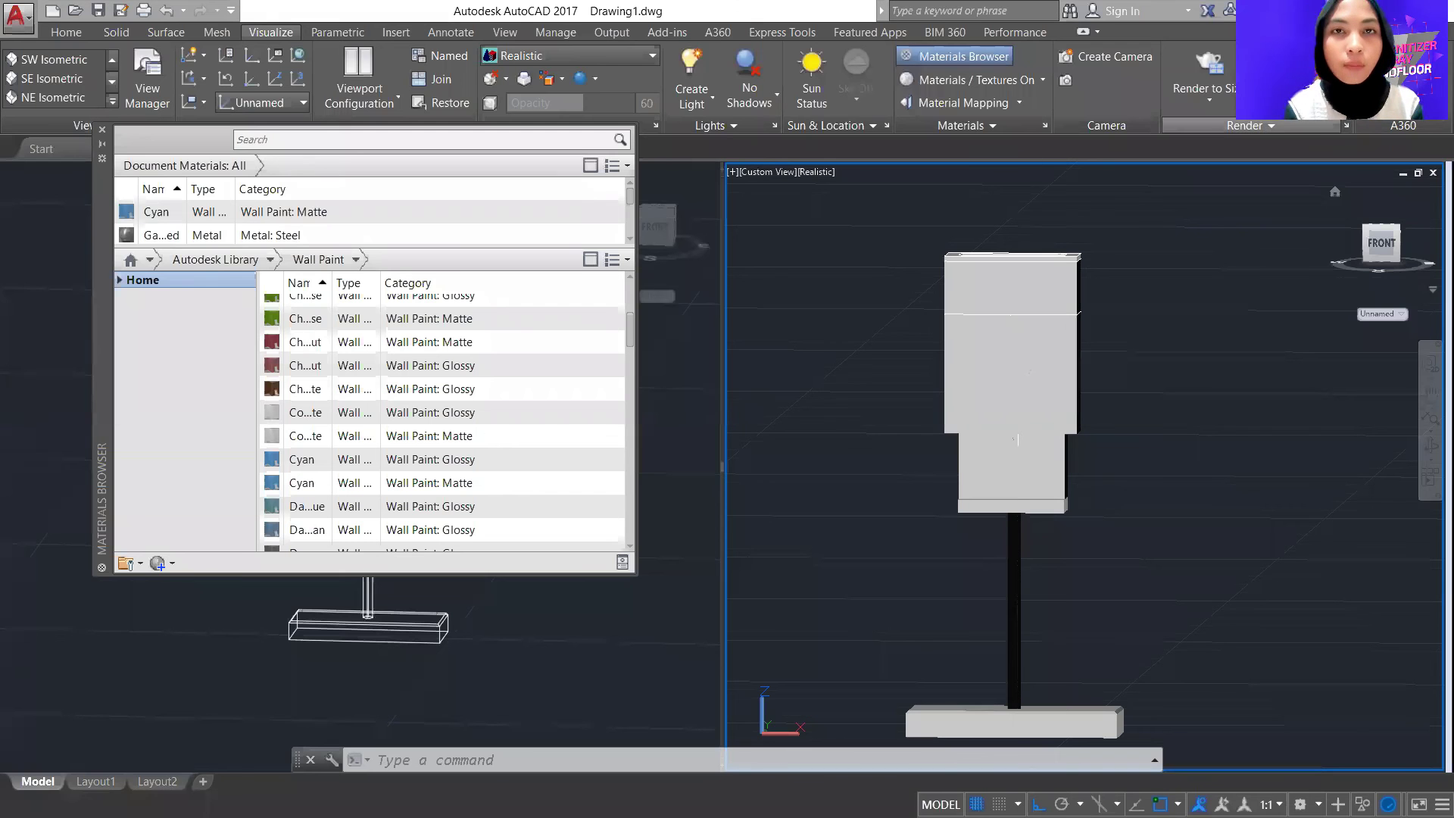
Apply the Cyan matte wall paint to the front of the top box, the main body and the narrower section below it
scroll(321, 276, up, 1)
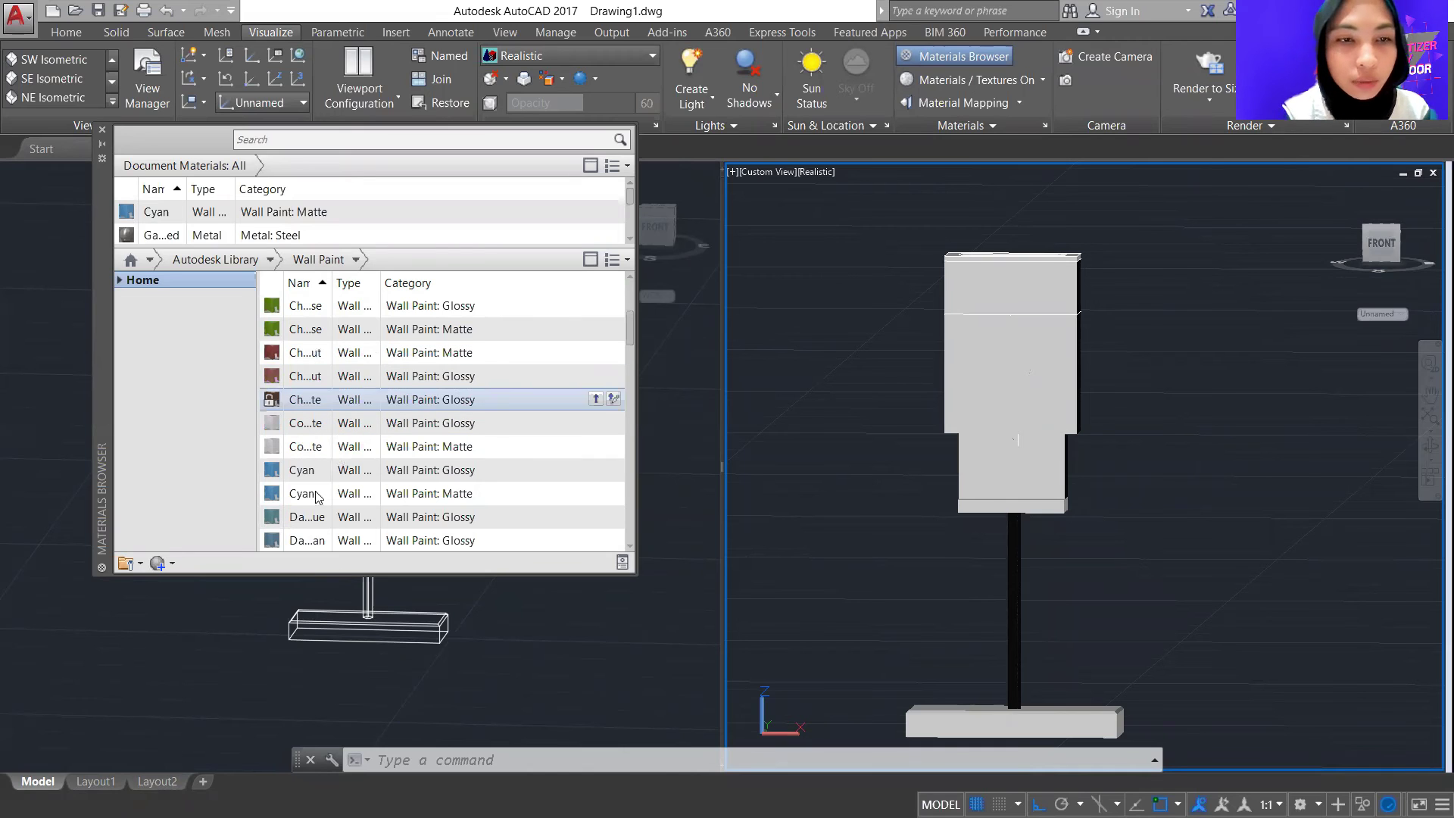
mouse_move(302, 493)
mouse_down()
mouse_move(909, 394)
mouse_move(1000, 296)
mouse_up()
drag(428, 493, 969, 402)
drag(334, 492, 970, 453)
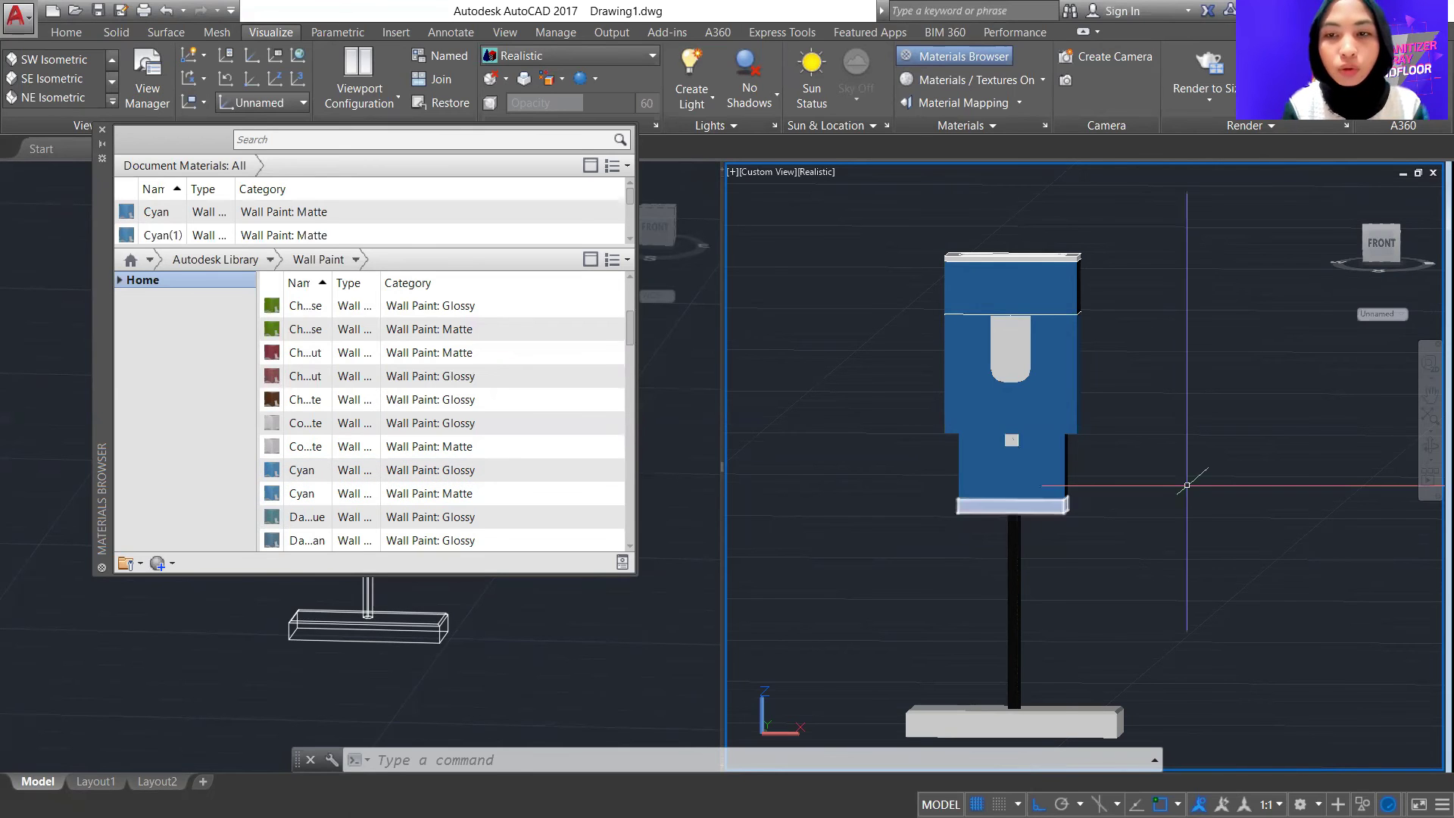
Apply the white matte wall paint to the dispenser's bottom plate and to the top box
click(1428, 444)
drag(1157, 438, 1119, 447)
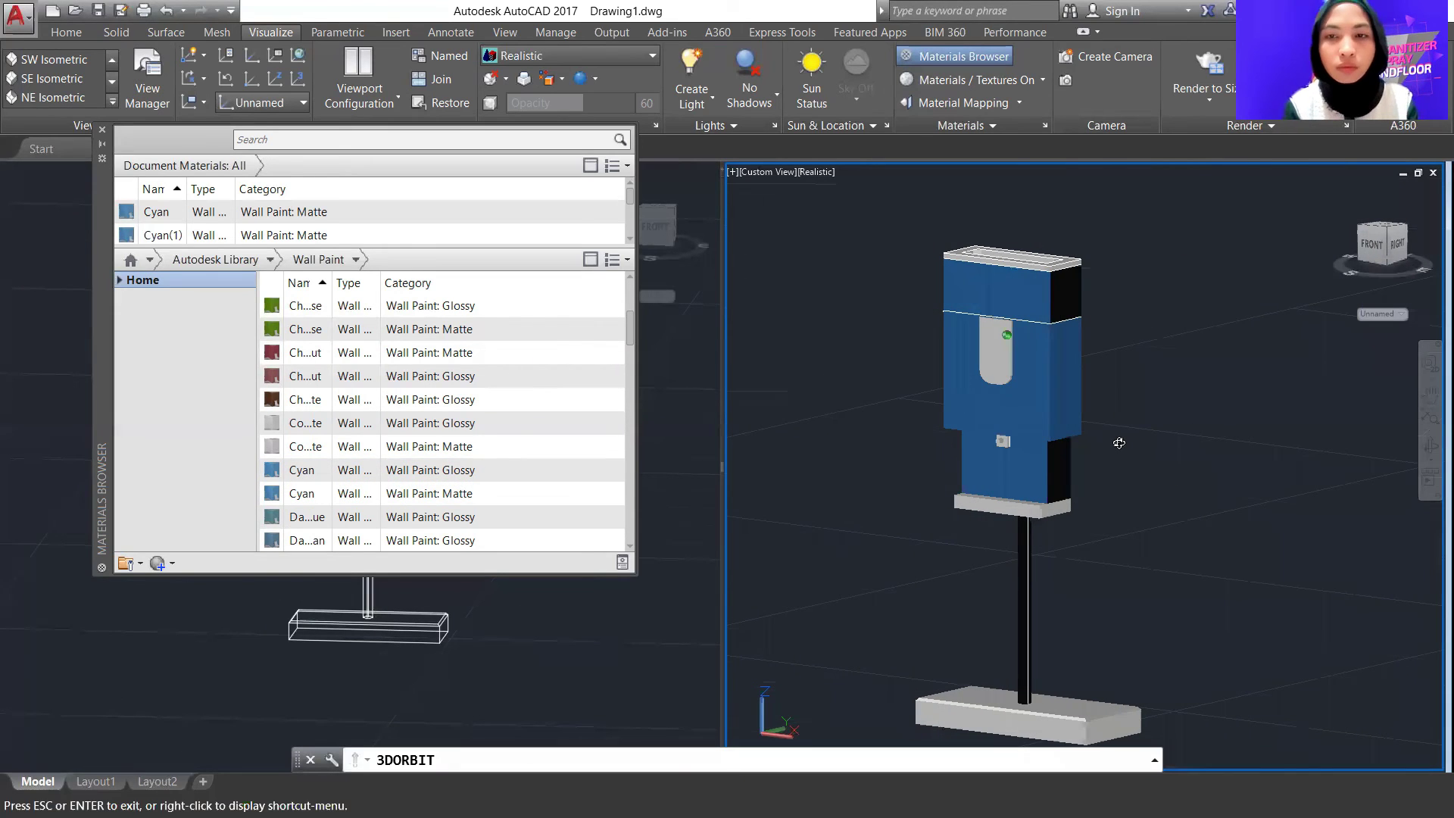
key(Escape)
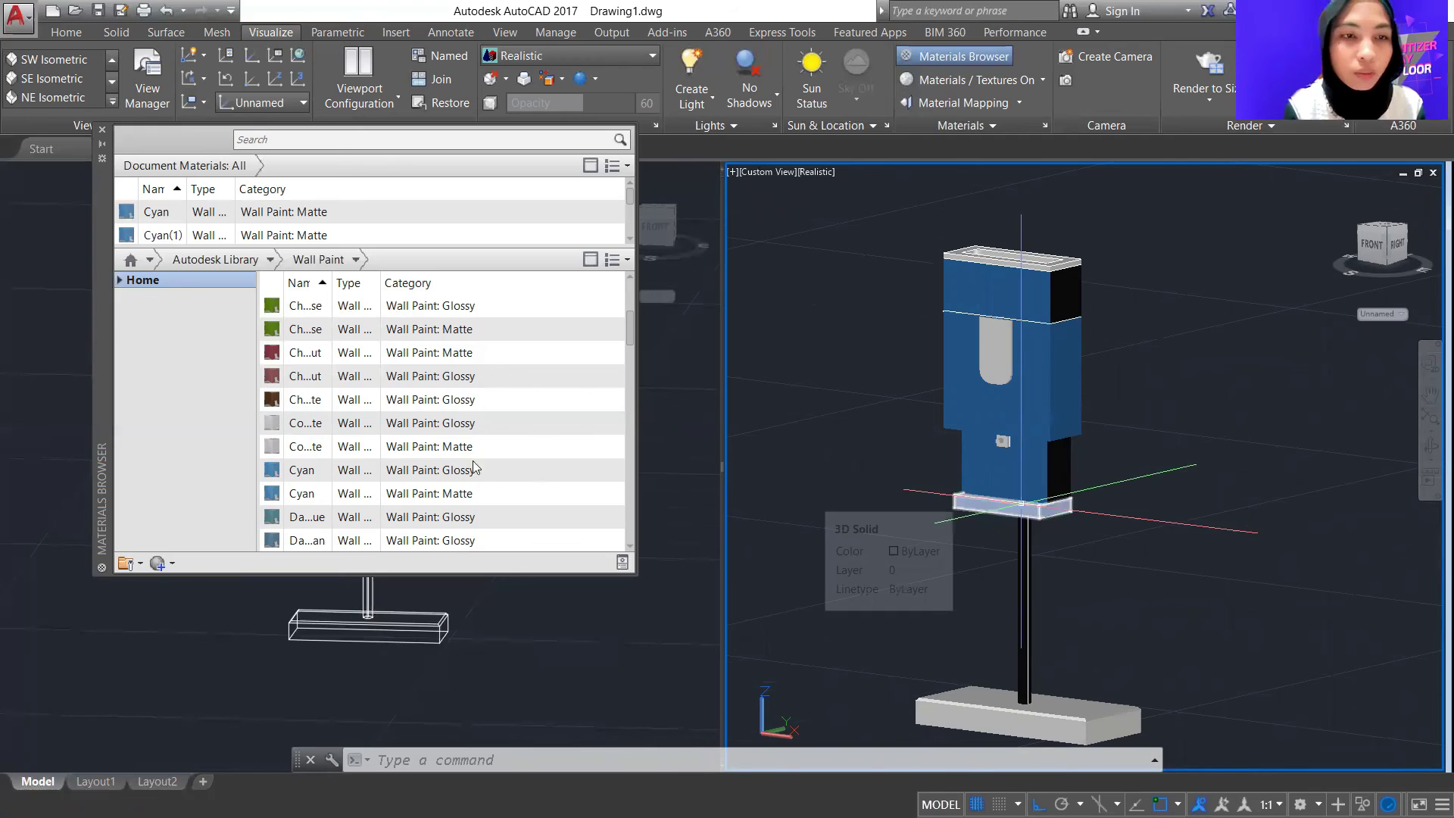
drag(321, 453, 966, 504)
drag(921, 367, 921, 446)
key(Escape)
mouse_move(321, 446)
mouse_down()
mouse_move(944, 315)
mouse_move(977, 280)
mouse_up()
drag(306, 445, 1021, 281)
Apply the white matte wall paint to the rounded recess in the lid, working from the stand's side
click(1429, 445)
drag(1142, 342, 1022, 270)
key(Escape)
click(1429, 446)
drag(1287, 370, 990, 292)
key(Escape)
click(1430, 437)
drag(1310, 242, 984, 295)
drag(1060, 424, 1022, 379)
key(Escape)
drag(299, 447, 1006, 262)
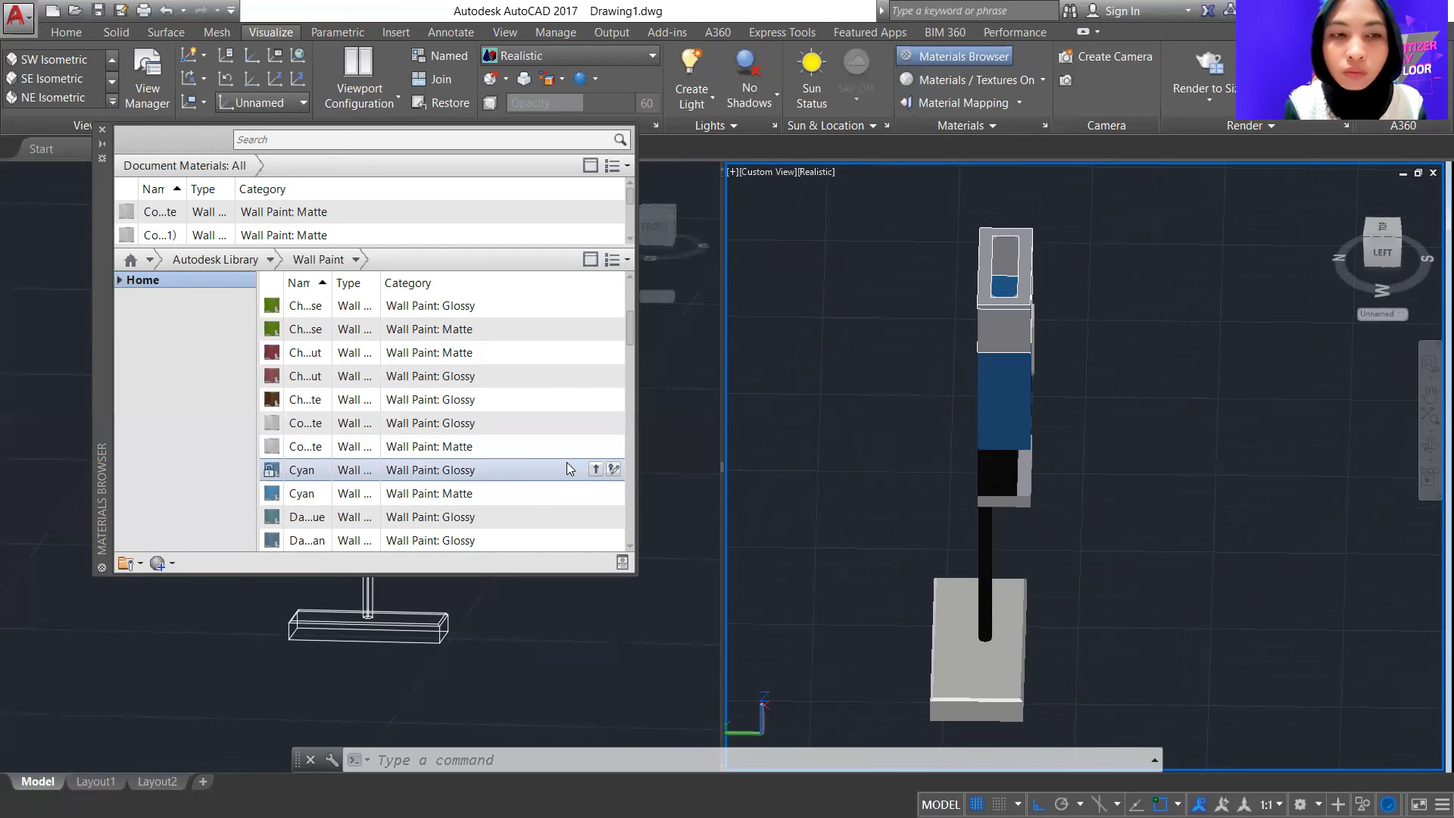
Undo all the wall paint assignments made on the stand
click(1428, 447)
drag(1210, 302, 1021, 411)
drag(944, 283, 1280, 446)
key(ctrl+z)
key(ctrl+z)
key(ctrl+z)
key(ctrl+z)
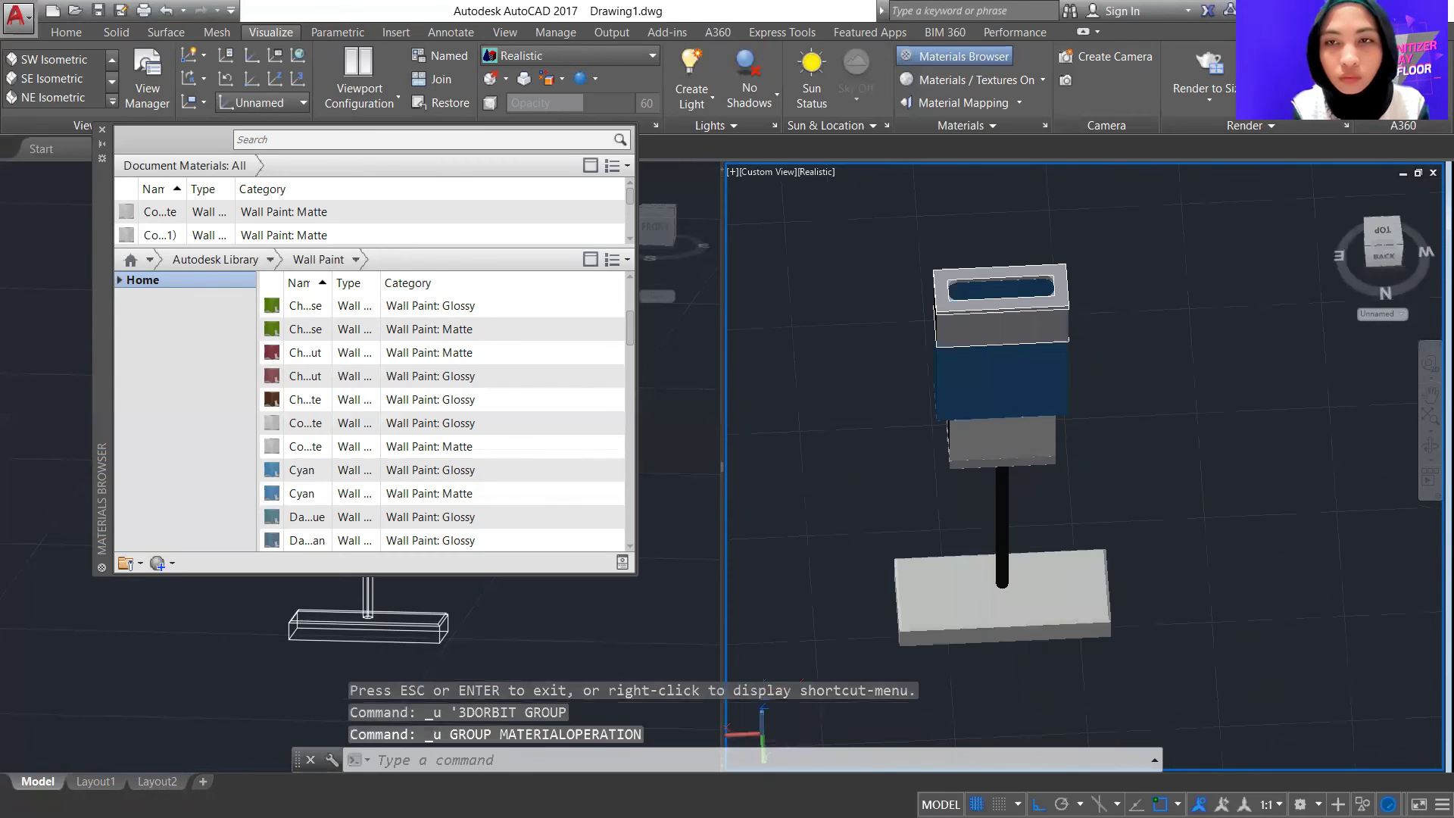
key(ctrl+z)
key(ctrl+z)
key(ctrl+z)
Apply Cyan matte wall paint to the fronts of the top box, body and lower section, and white matte paint to the bottom plate and lid
click(1429, 447)
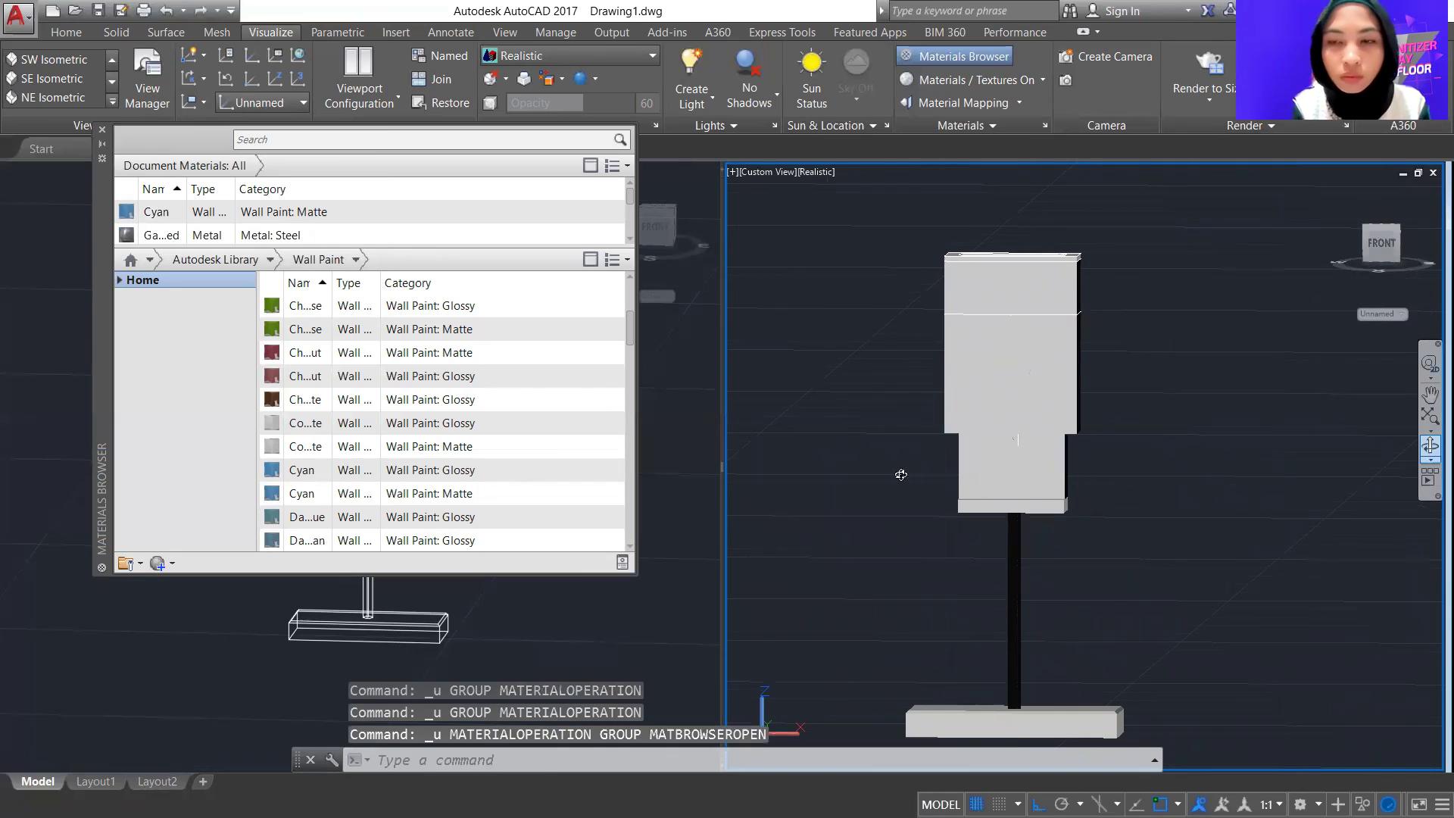
drag(901, 474, 909, 463)
key(ctrl+z)
key(Escape)
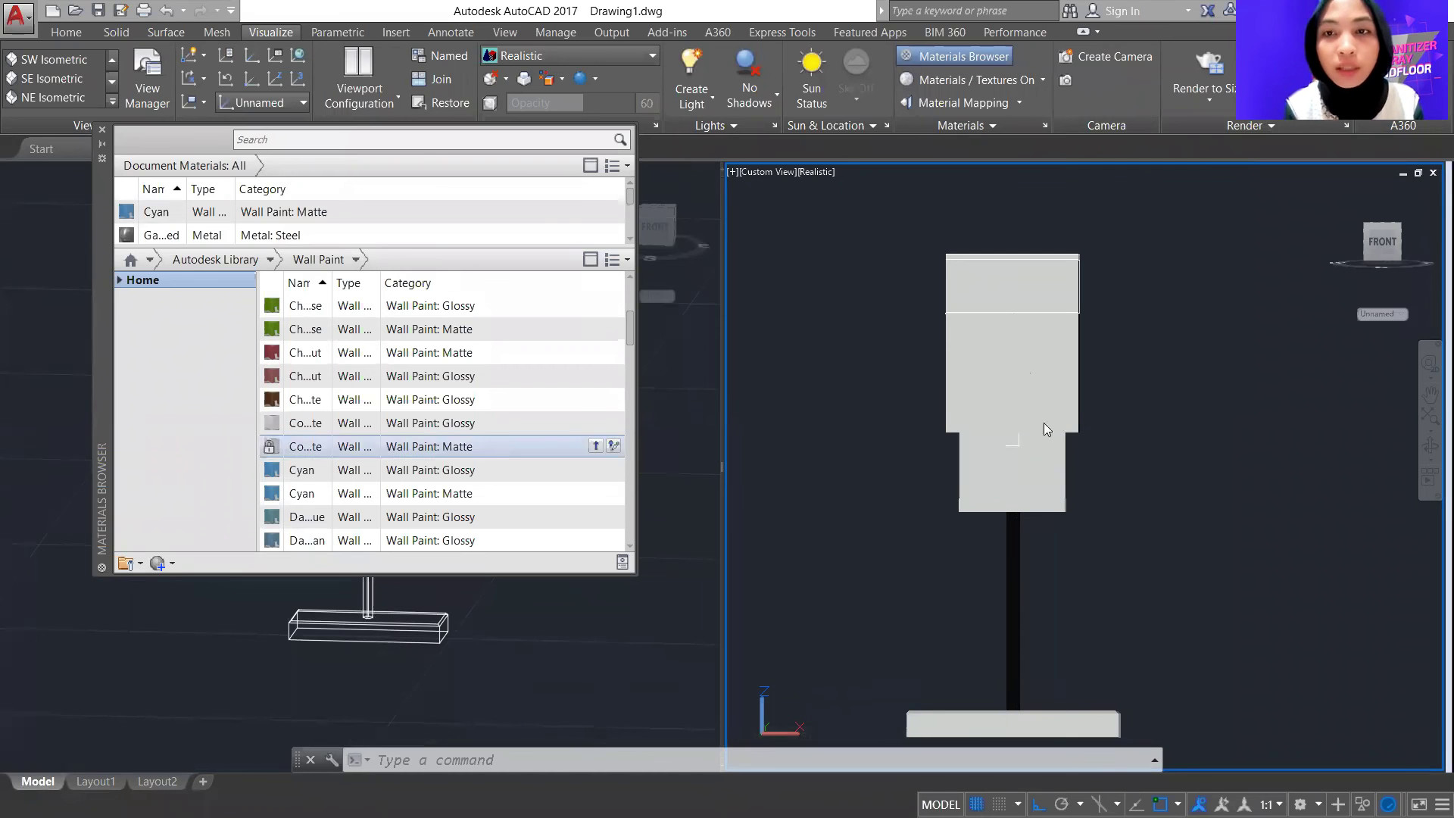
drag(449, 495, 976, 295)
drag(746, 492, 973, 468)
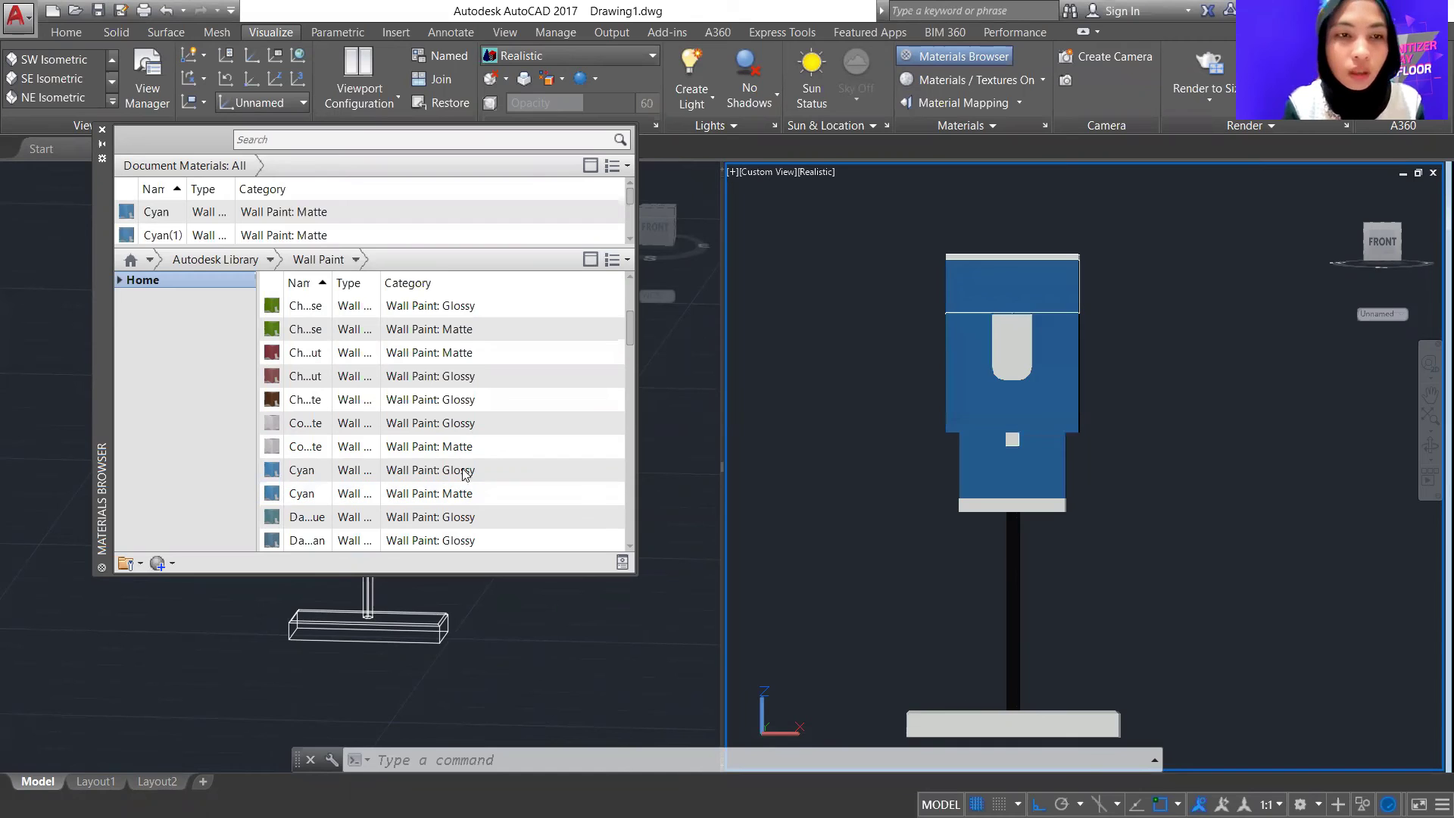
drag(305, 460, 983, 501)
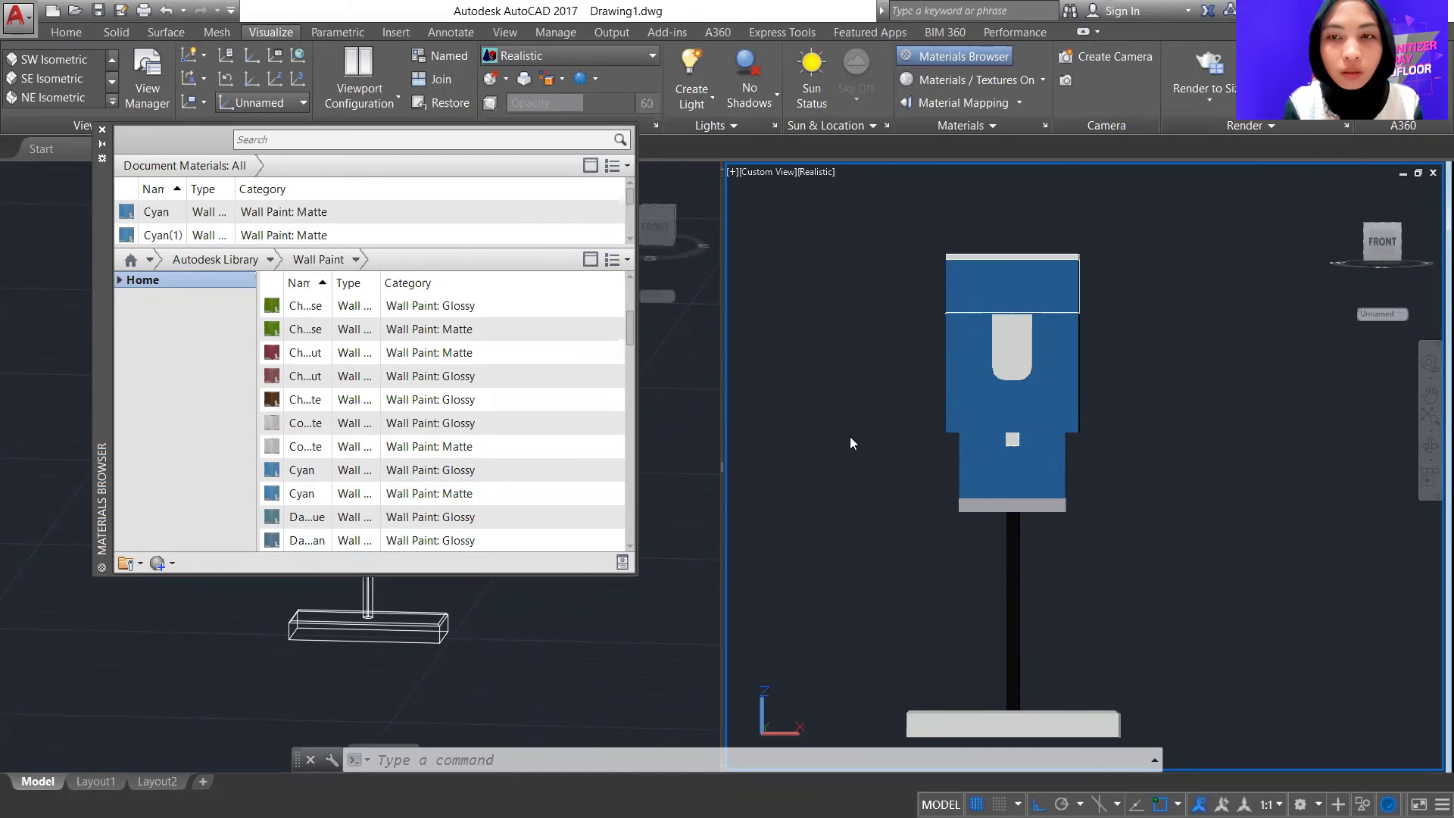
drag(347, 447, 1014, 257)
Apply the Knurled 45 steel document material at the joint between the dispenser's bottom plate and the pole
shift+middle_drag(1007, 424, 1166, 345)
click(629, 225)
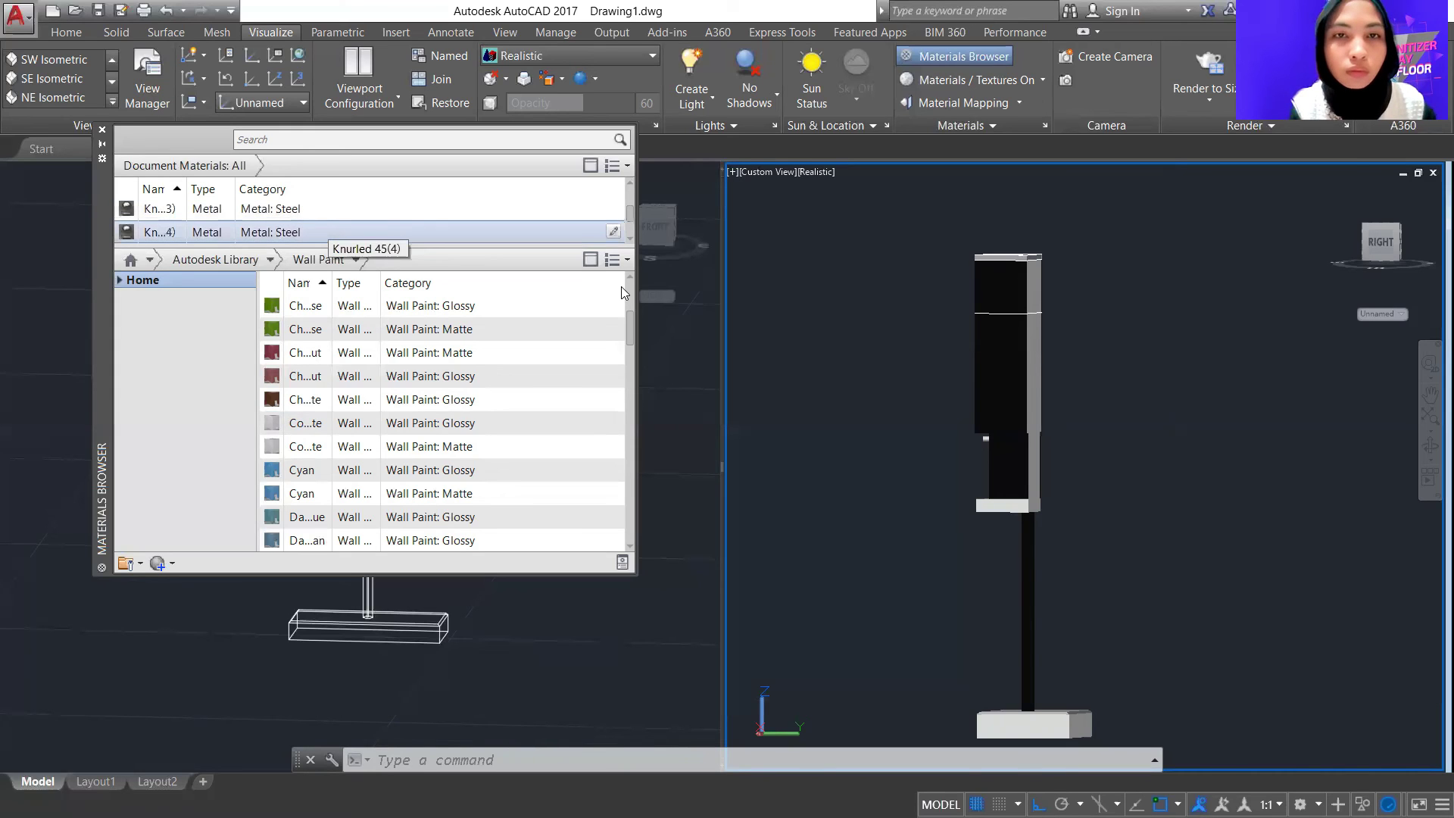
click(629, 224)
drag(616, 210, 621, 214)
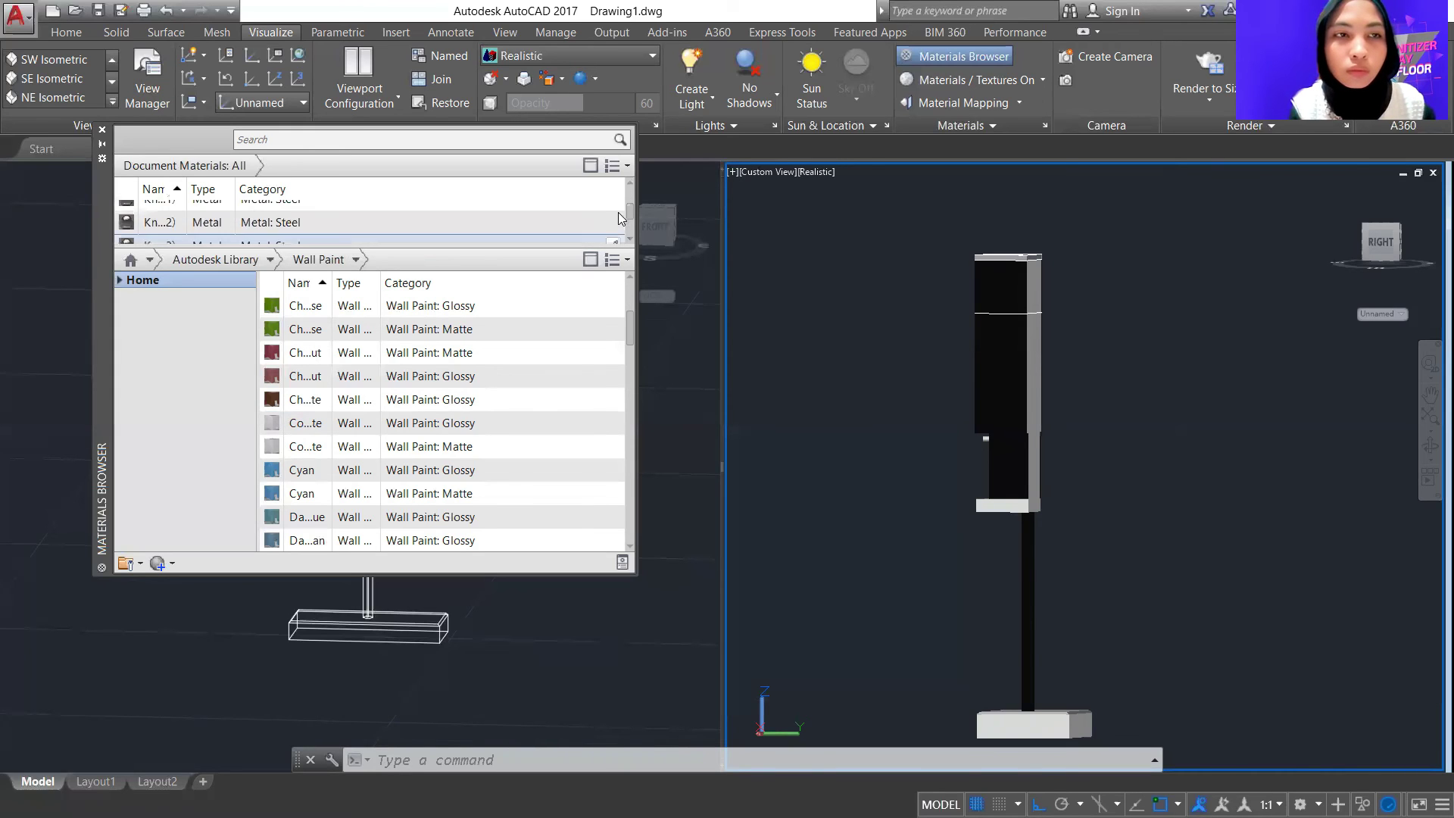
click(1428, 447)
drag(1333, 454, 1272, 452)
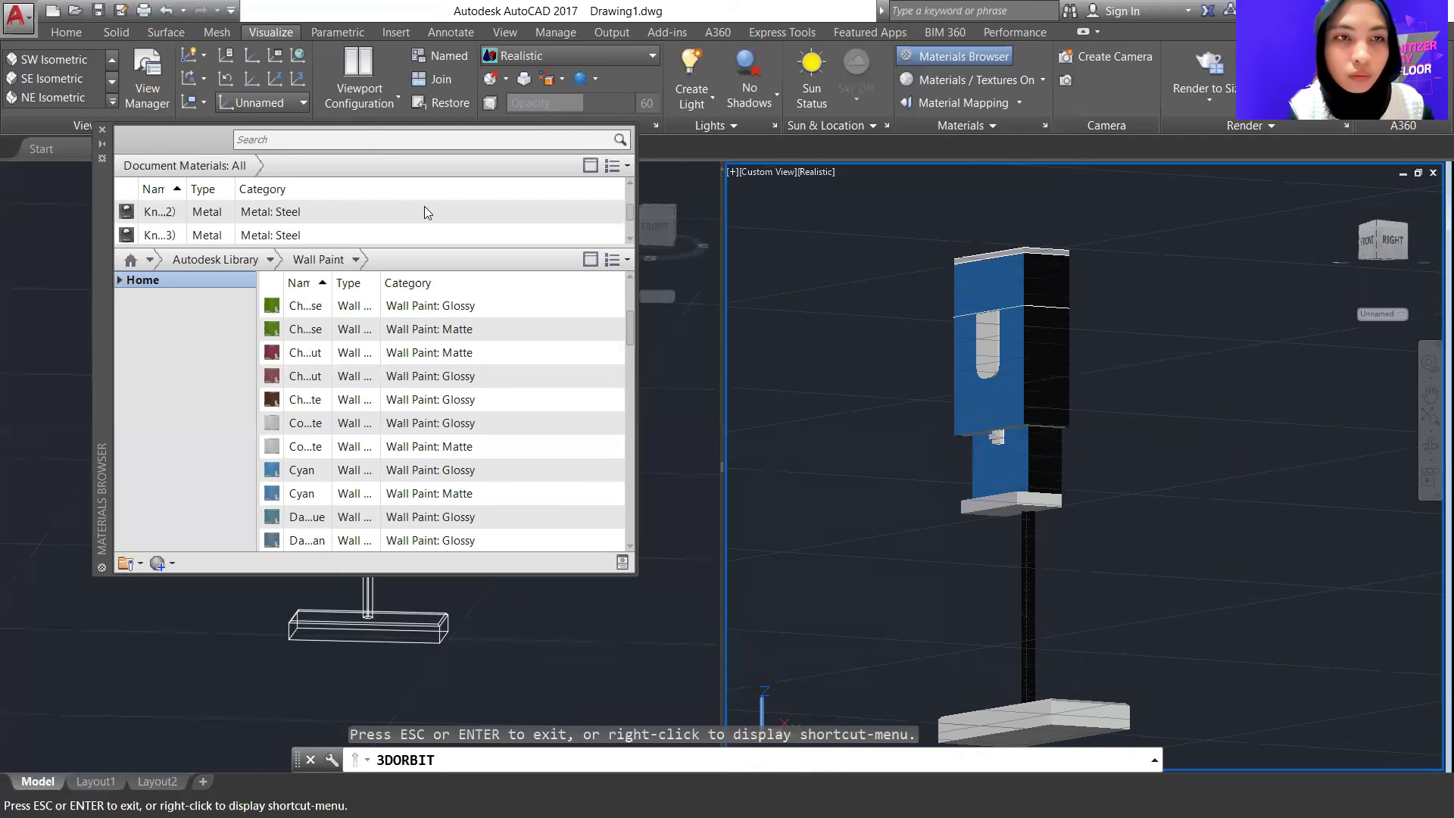
key(Escape)
drag(439, 212, 1034, 498)
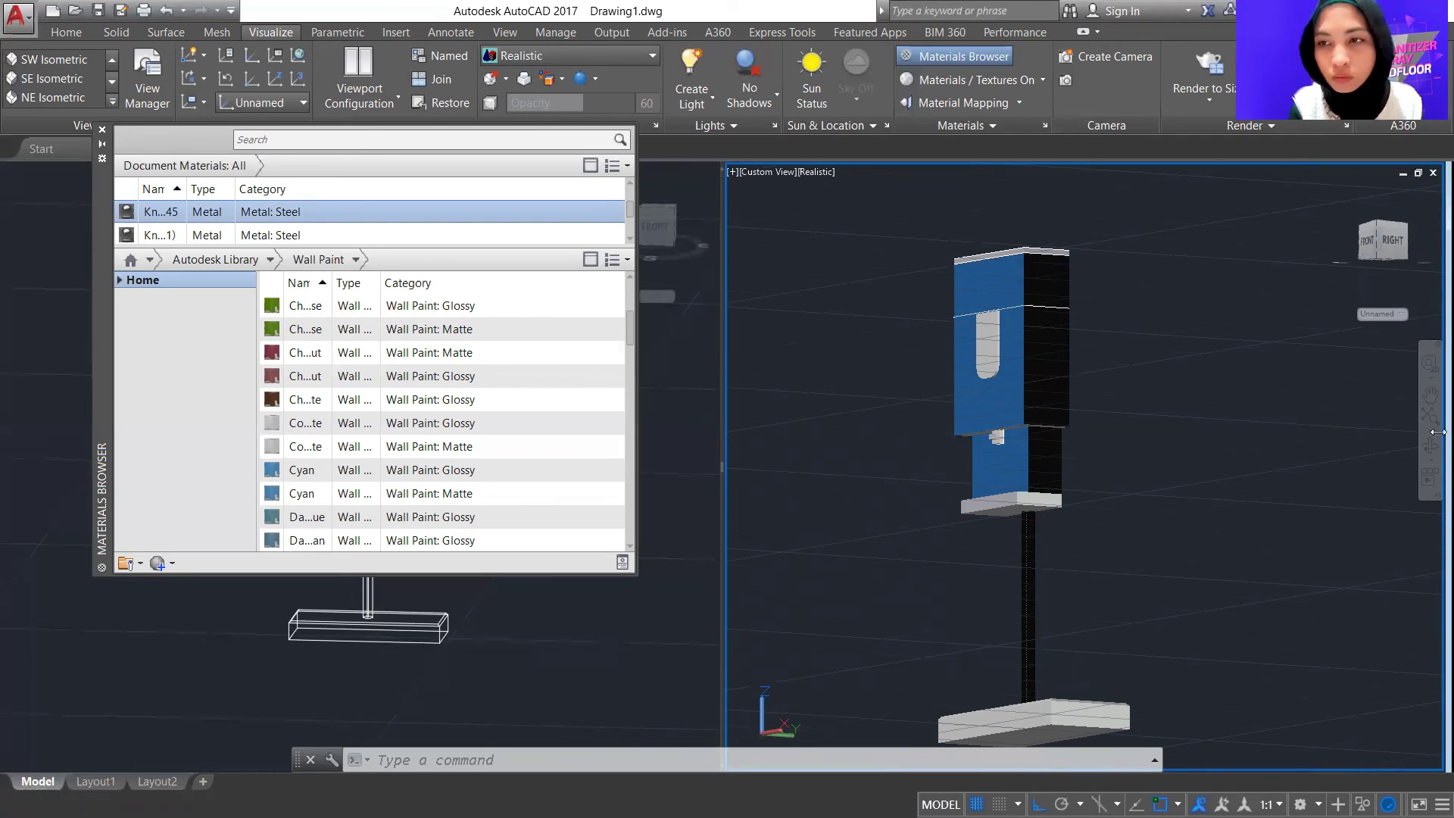
Apply the white matte wall paint to the blue floor of the rounded recess in the lid
click(1429, 447)
drag(1176, 500, 972, 500)
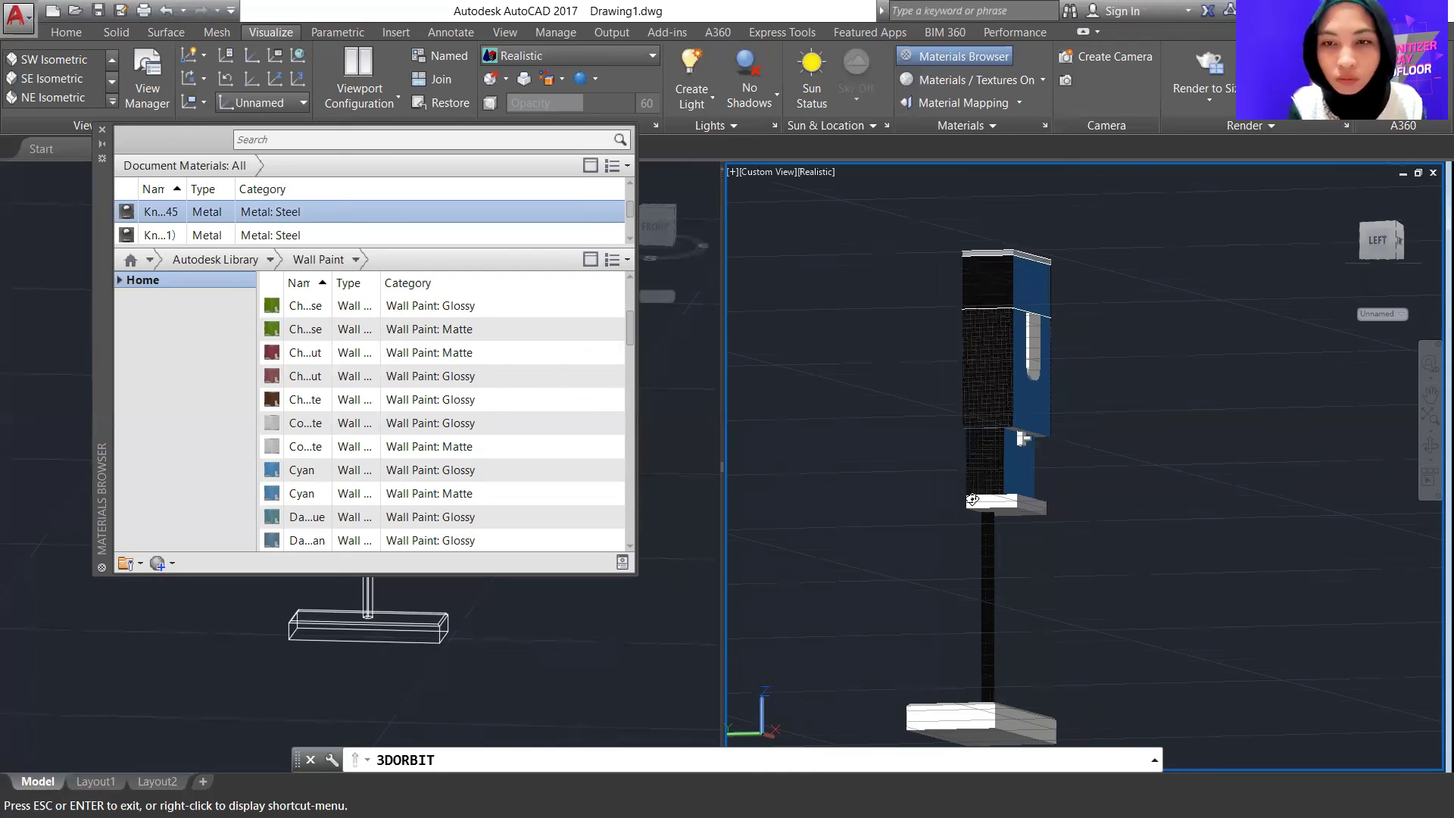
scroll(1007, 280, up, 5)
shift+middle_drag(1014, 288, 871, 439)
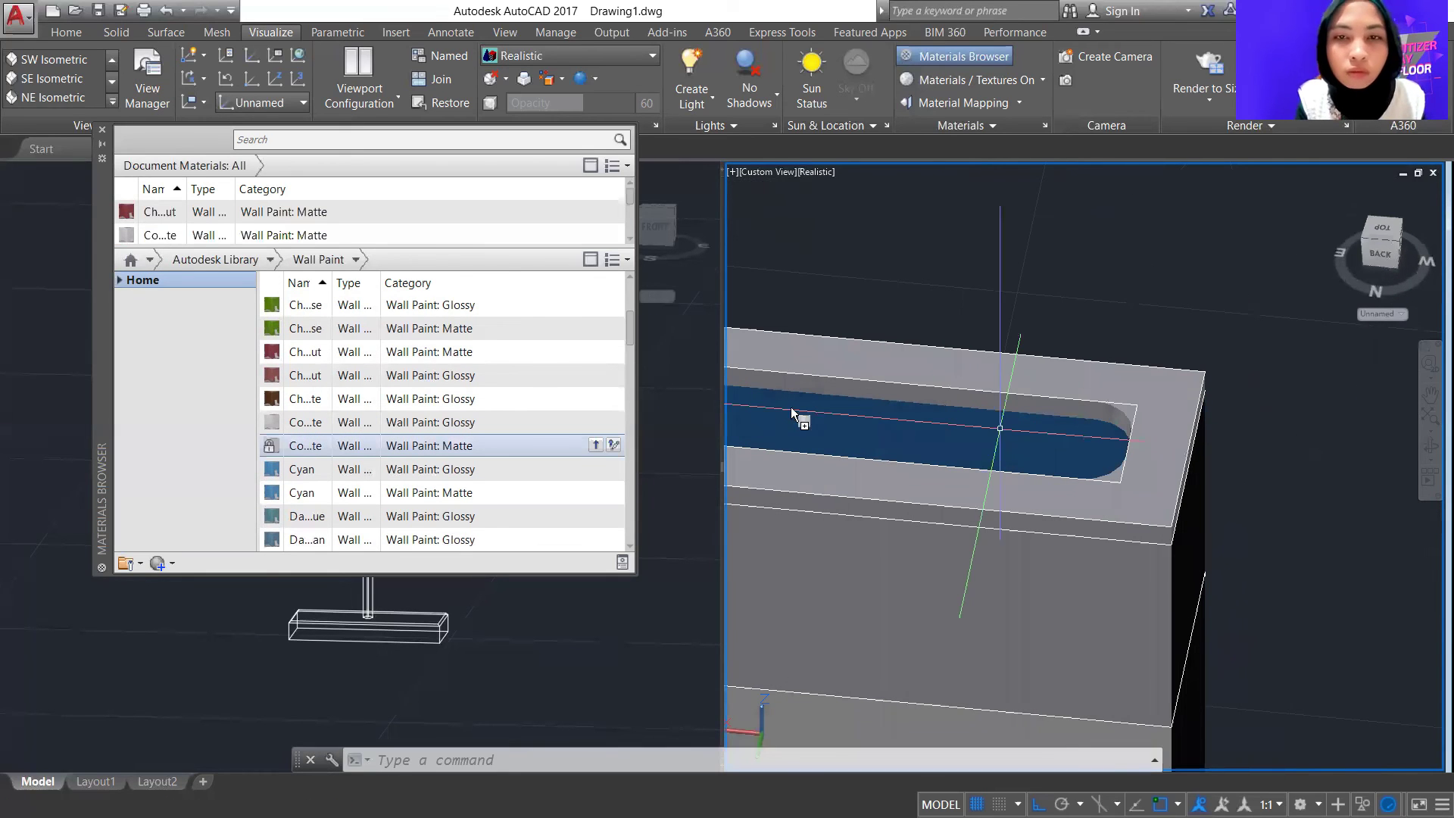
shift+middle_drag(1393, 499, 1252, 477)
scroll(1252, 478, down, 4)
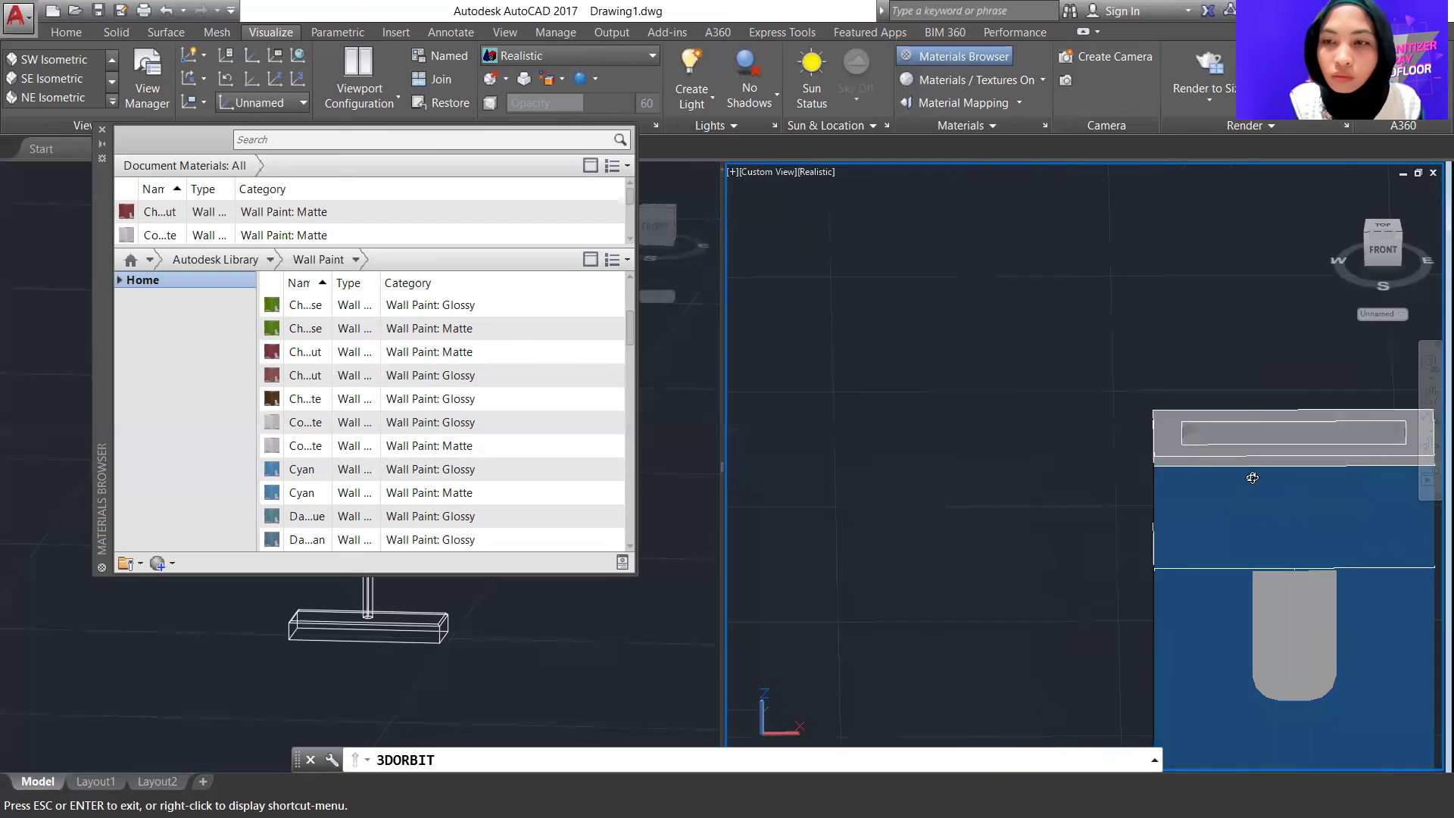
Apply the Clear glazing from the library's Glass category to the rounded panel over the front slot, and try another clear glass on it
click(1429, 394)
drag(1268, 585, 1023, 335)
scroll(1033, 299, down, 2)
key(Escape)
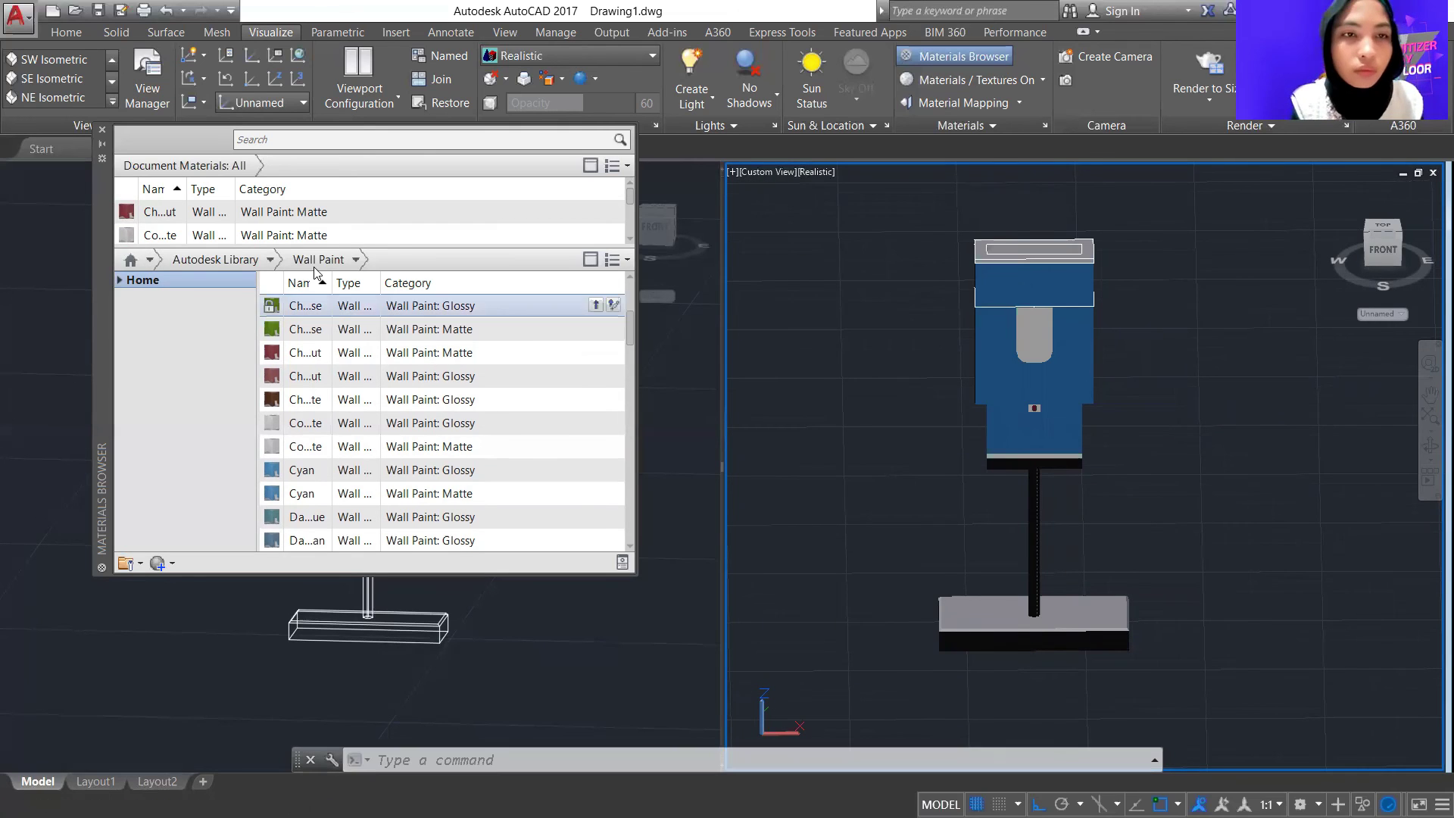
click(269, 259)
click(213, 404)
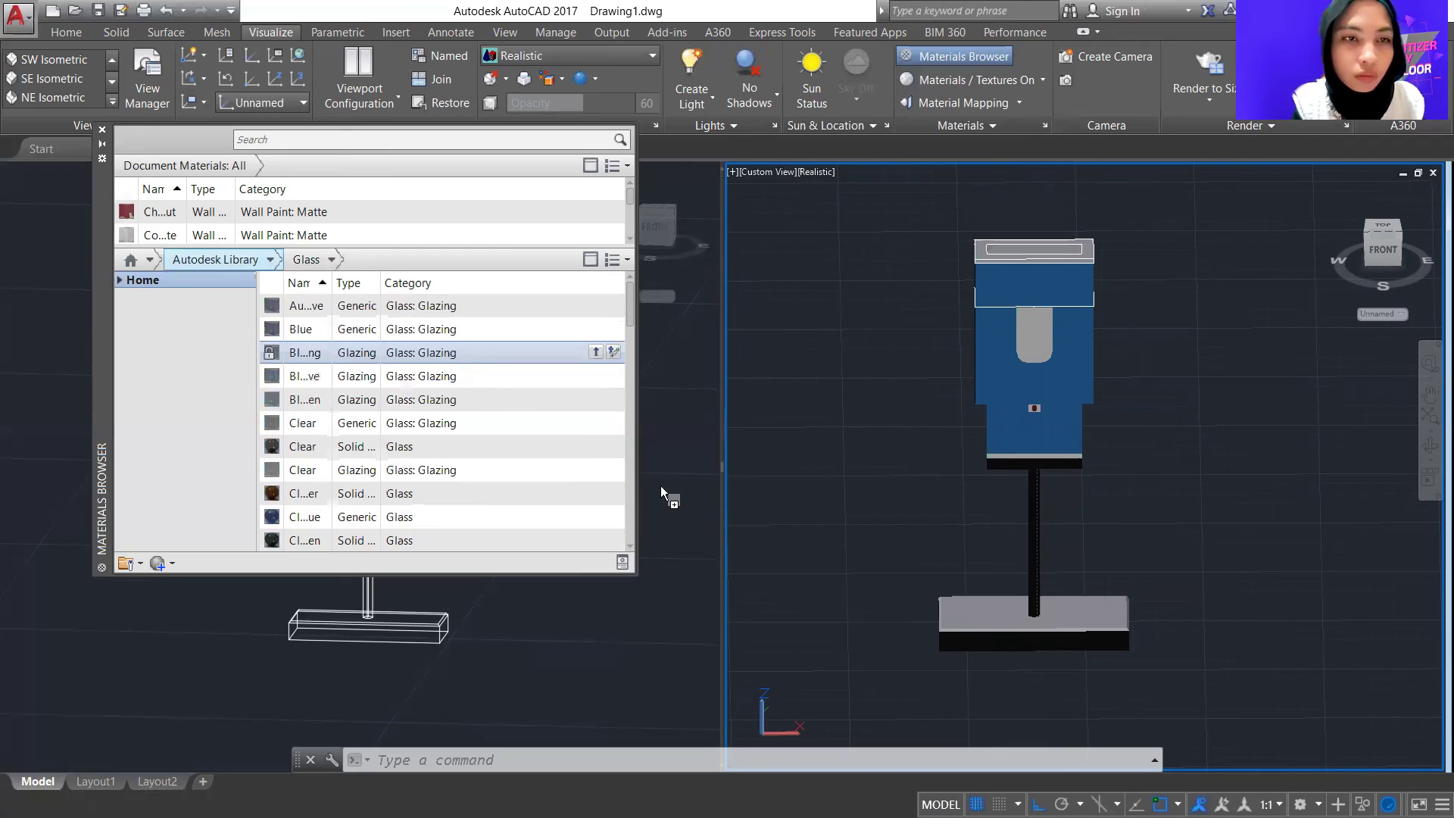
click(1046, 340)
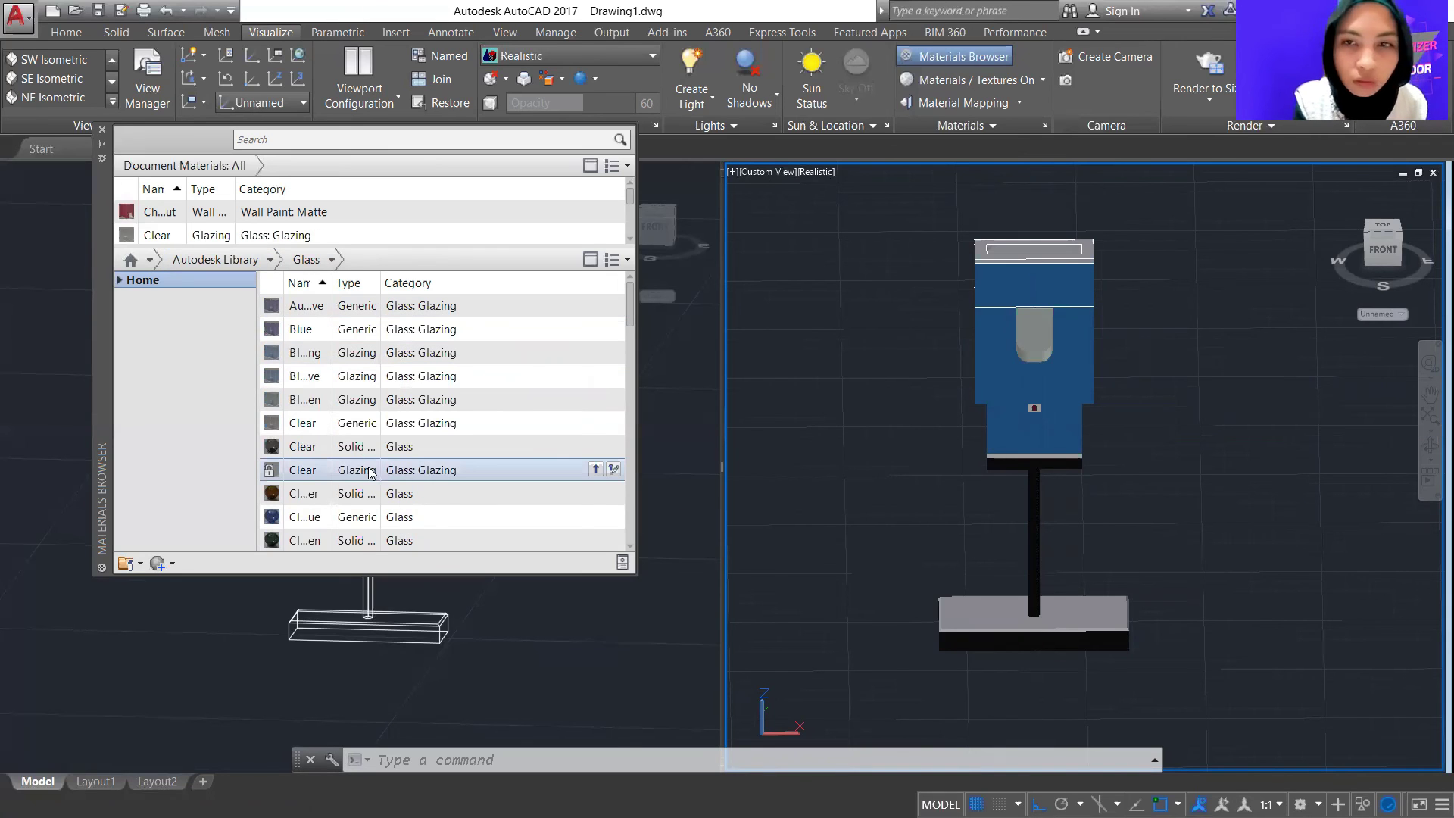
drag(627, 327, 628, 339)
drag(268, 490, 1043, 338)
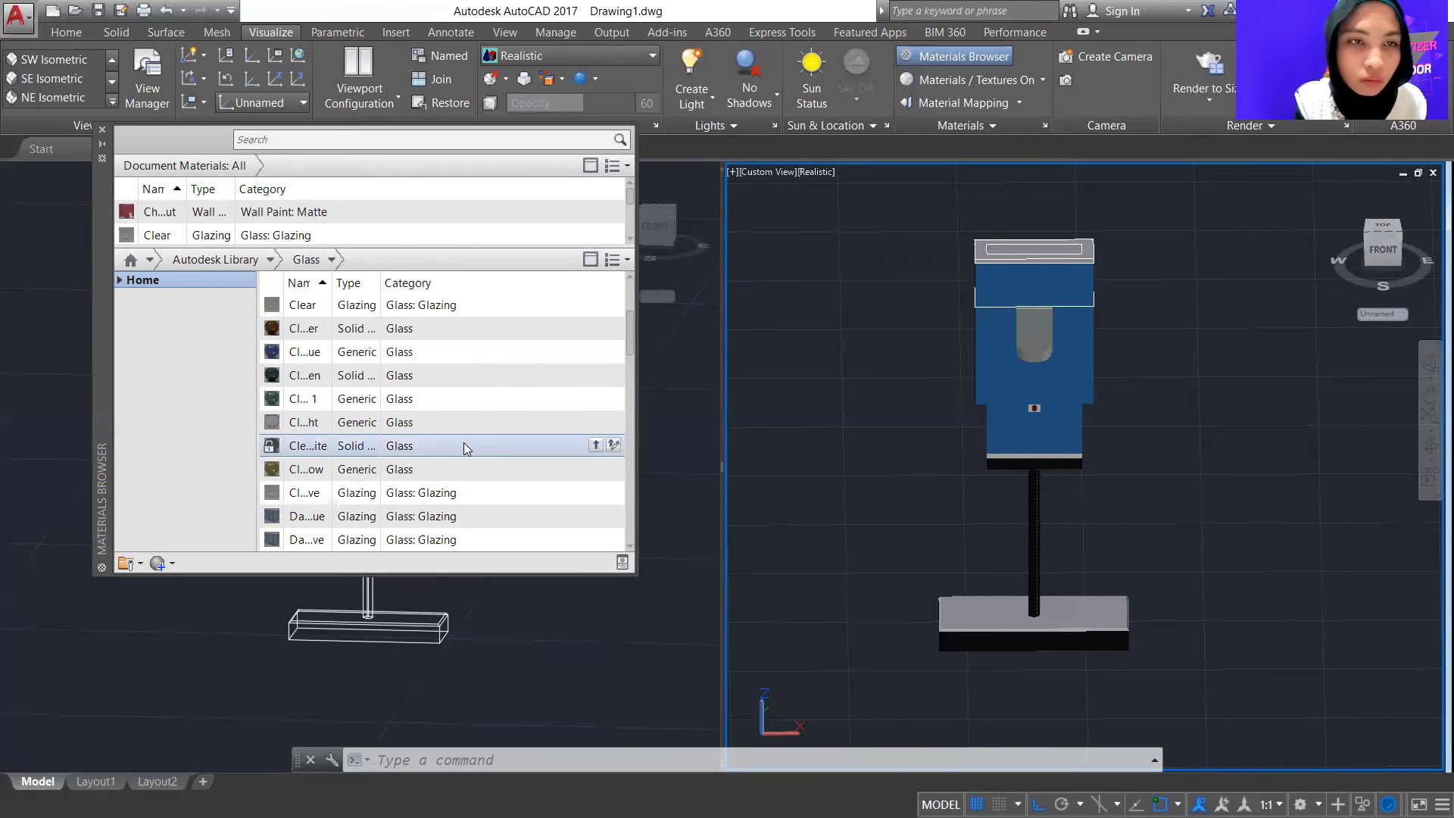
click(1432, 444)
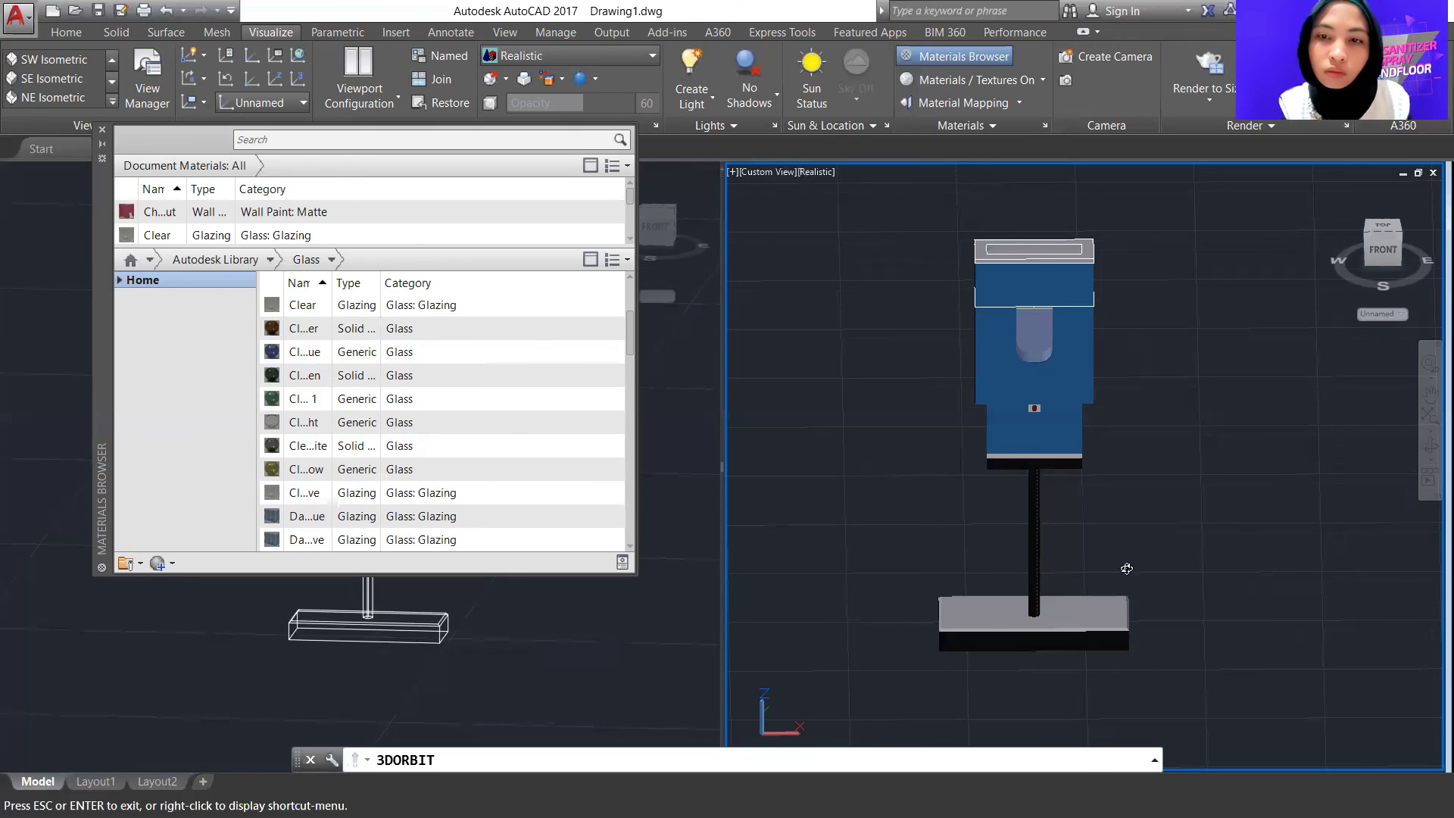
Apply the Cyan matte wall paint from the library's Wall Paint category to the top of the stand's base
drag(1126, 568, 1187, 589)
key(Escape)
click(269, 259)
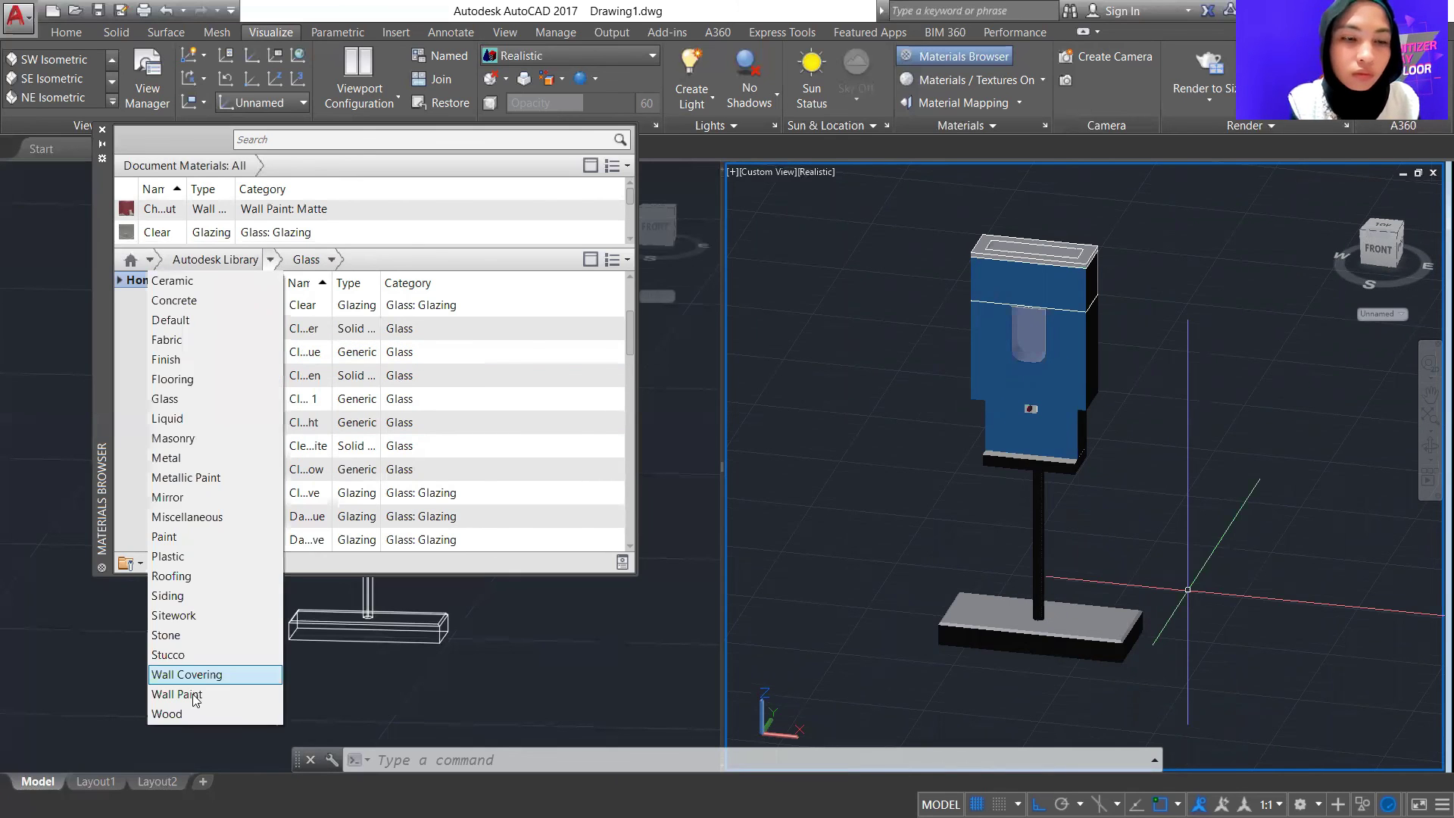
click(194, 698)
scroll(386, 473, down, 3)
drag(386, 433, 995, 609)
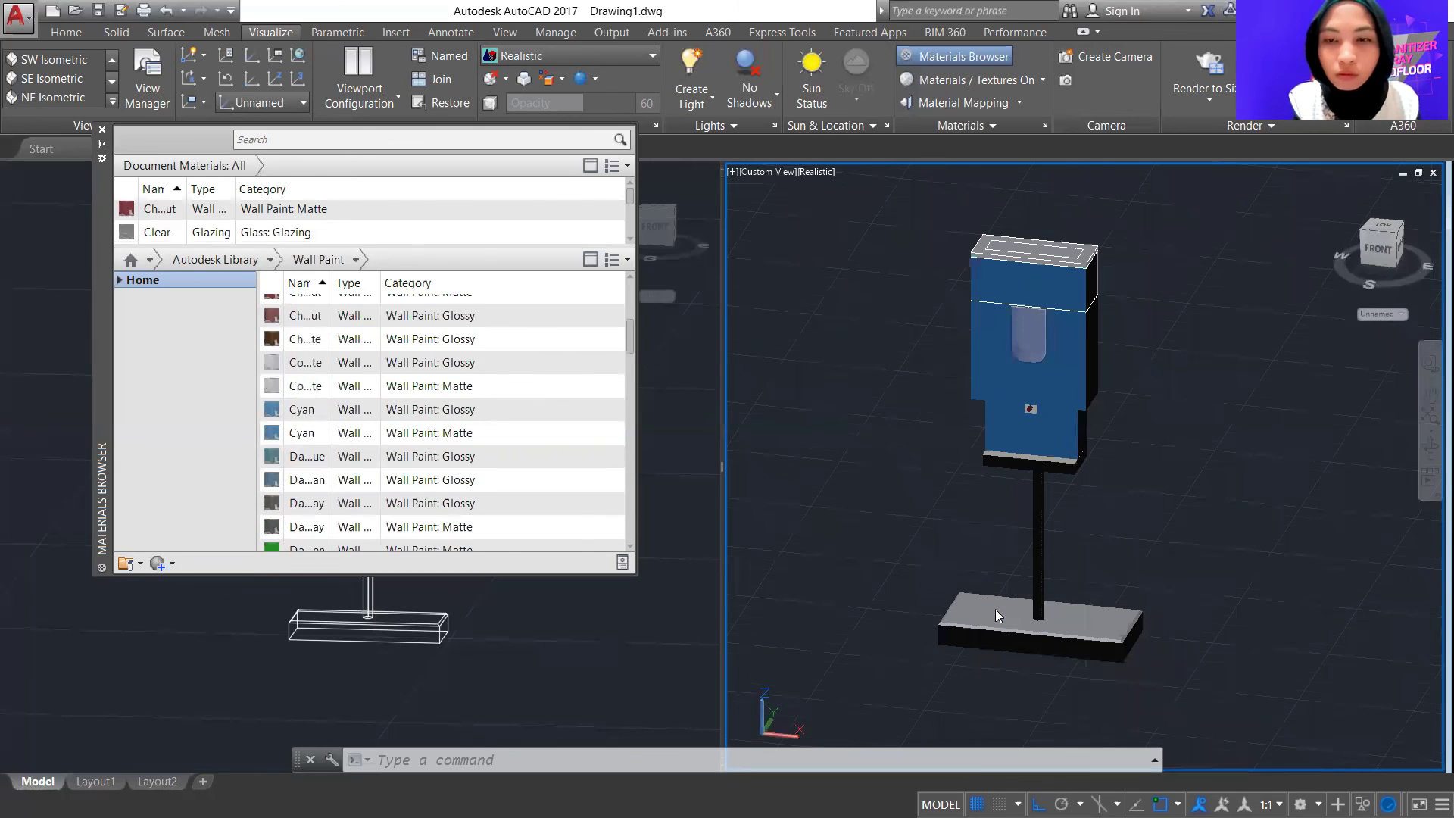
Apply Cyan matte wall paint to the back of the dispenser body and a light matte wall paint to the back of its lower section
click(1429, 445)
drag(1228, 601, 1052, 594)
key(Escape)
drag(348, 433, 1007, 334)
drag(350, 394, 1018, 436)
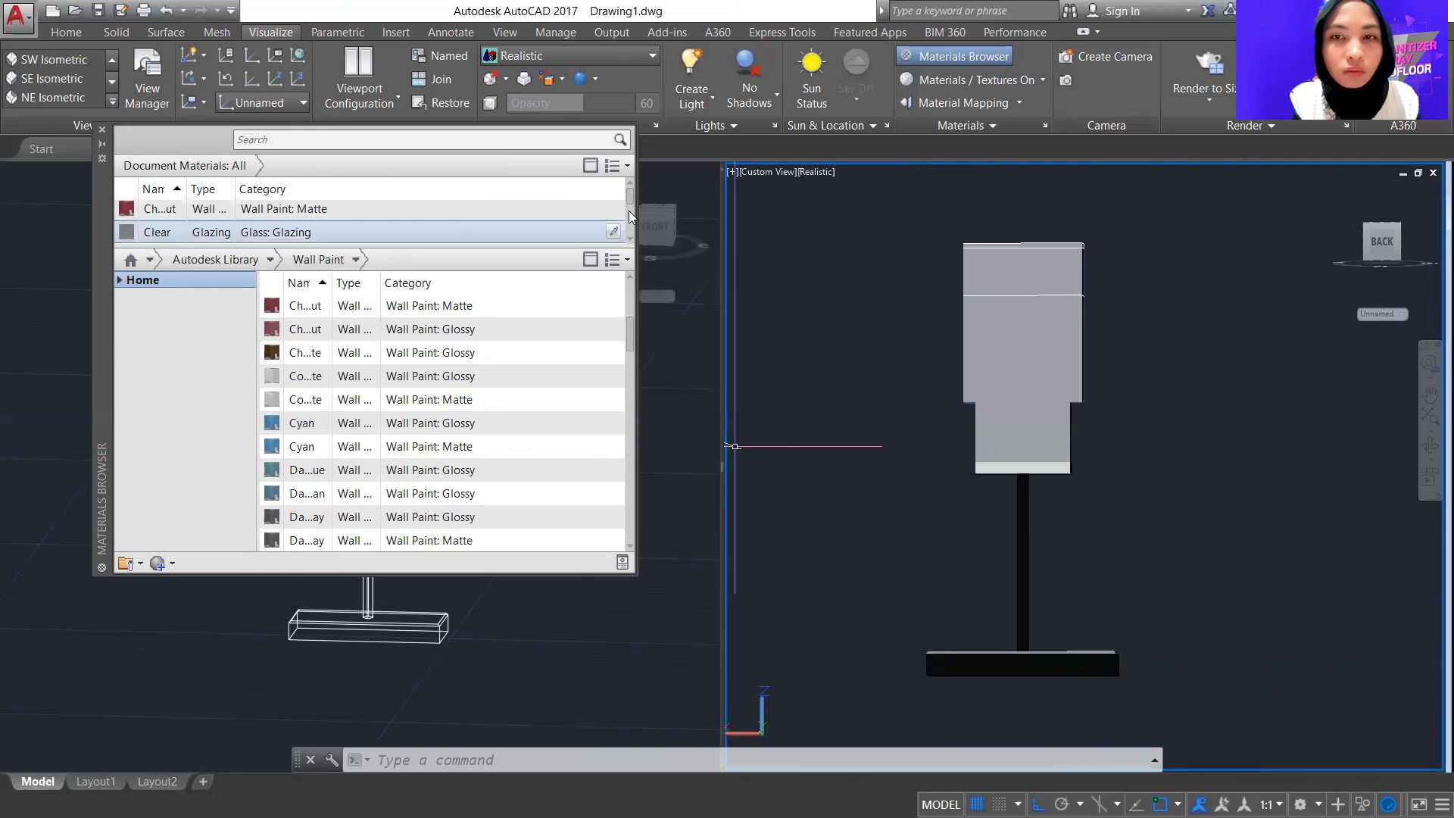
Apply a document material to the back of the dispenser's bottom plate, and Cyan matte wall paint to the top box
scroll(629, 220, down, 3)
drag(598, 212, 1007, 467)
shift+middle_drag(1063, 468, 1143, 643)
drag(469, 447, 986, 285)
Examine the materials on the dispenser's sides, front, glazed slot and nozzle from several angles and up close
shift+middle_drag(1275, 490, 877, 453)
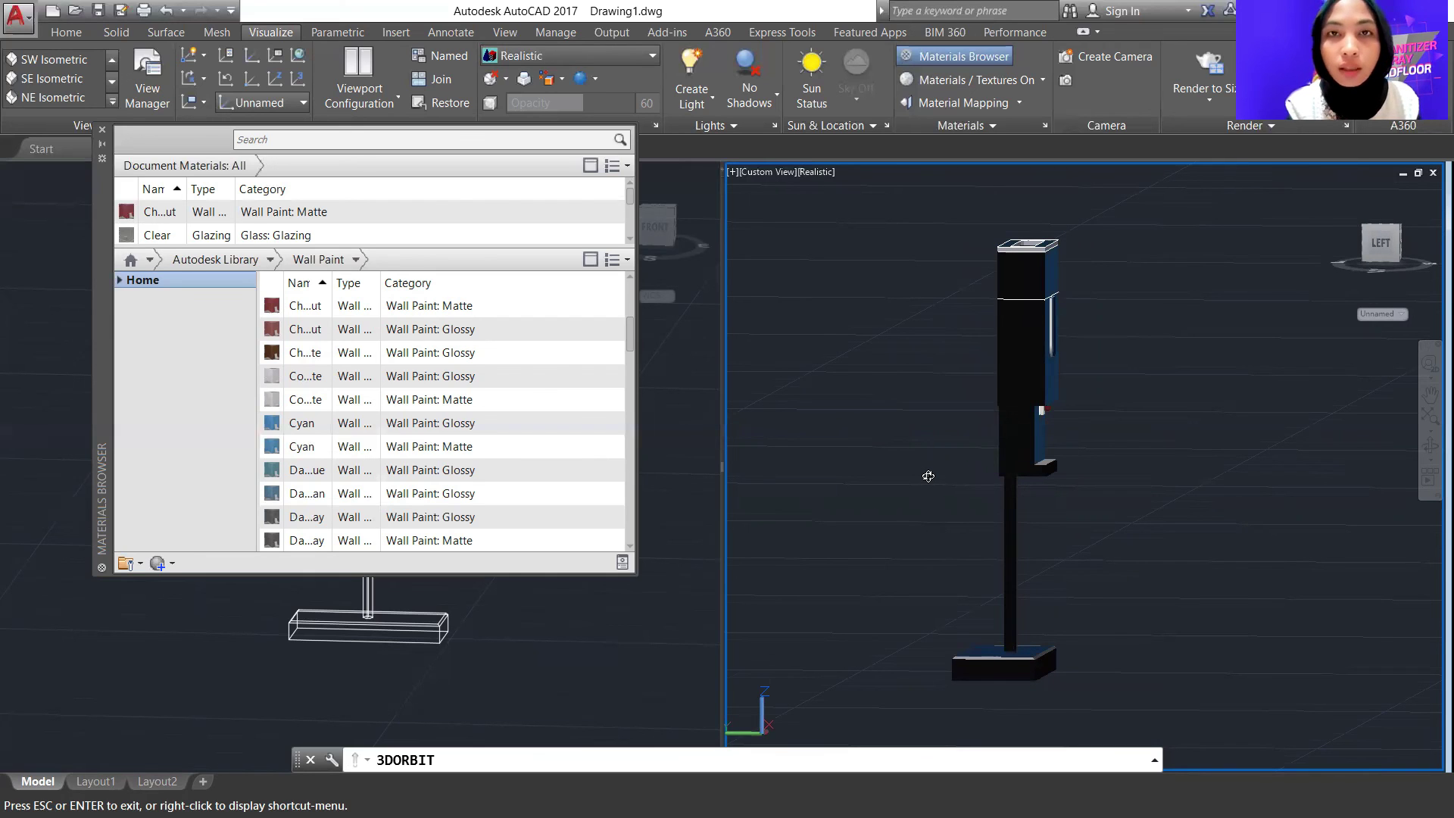
shift+middle_drag(928, 476, 800, 430)
drag(801, 431, 801, 430)
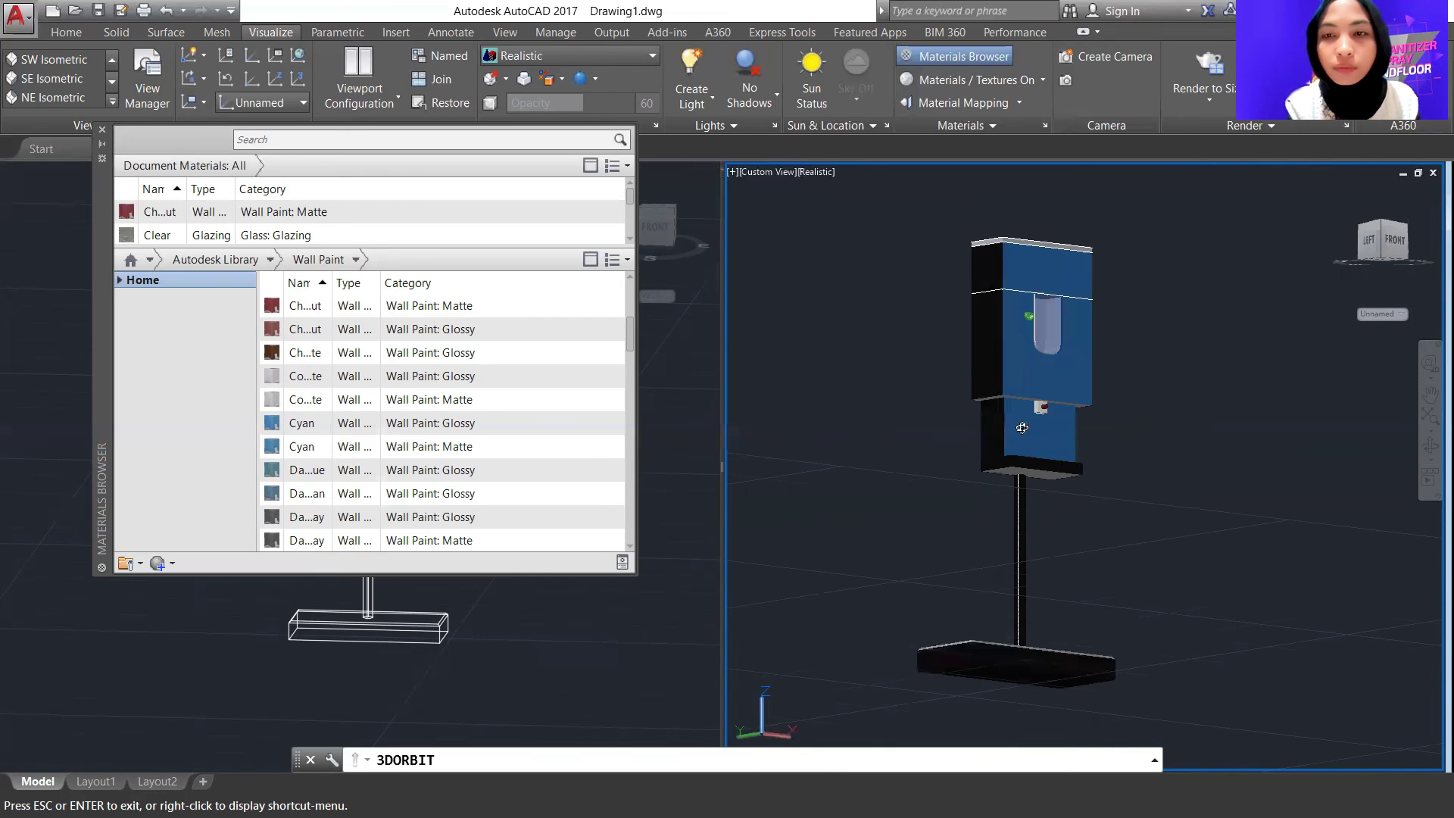
drag(1091, 447, 1047, 459)
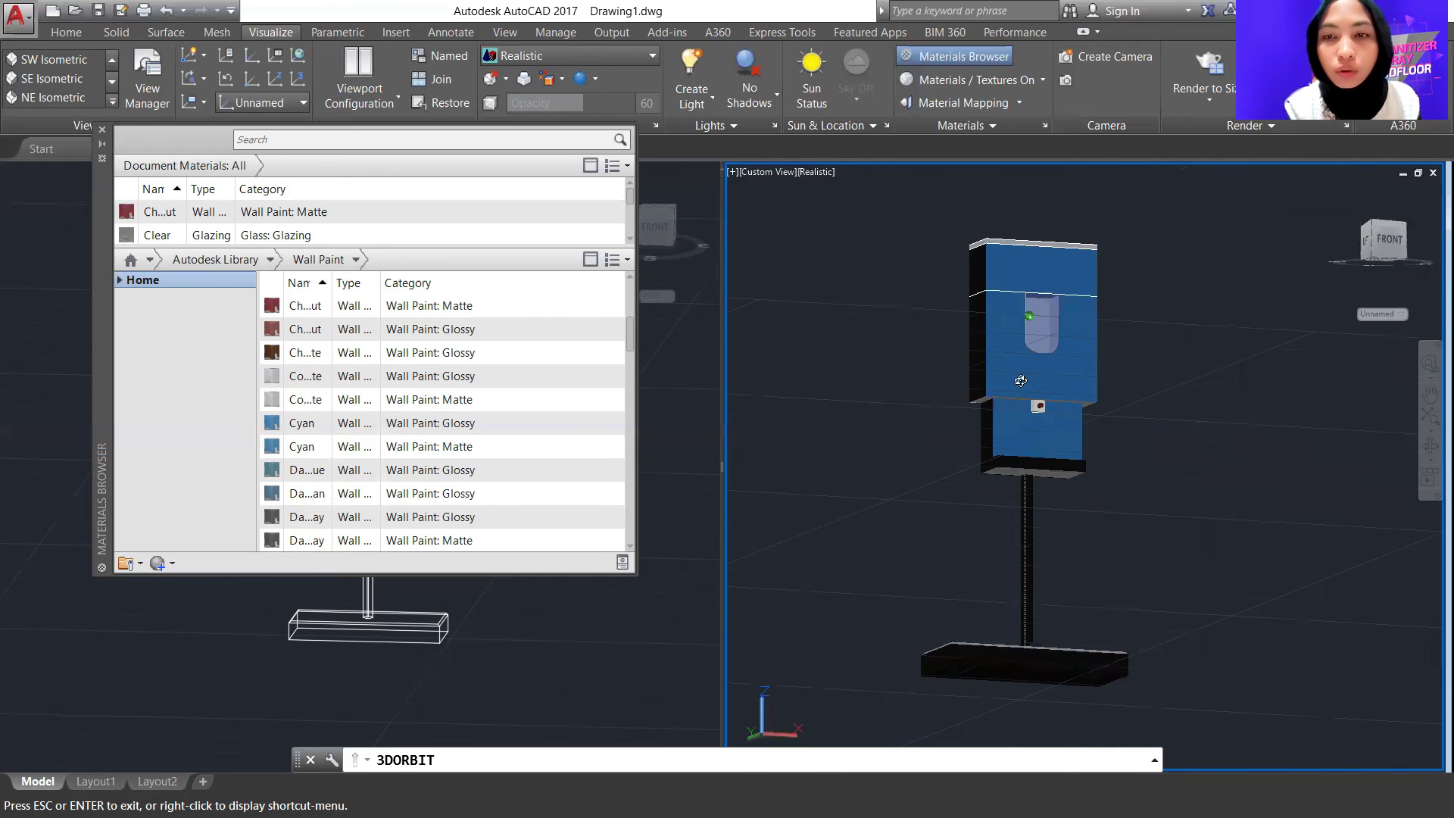
scroll(1053, 438, up, 2)
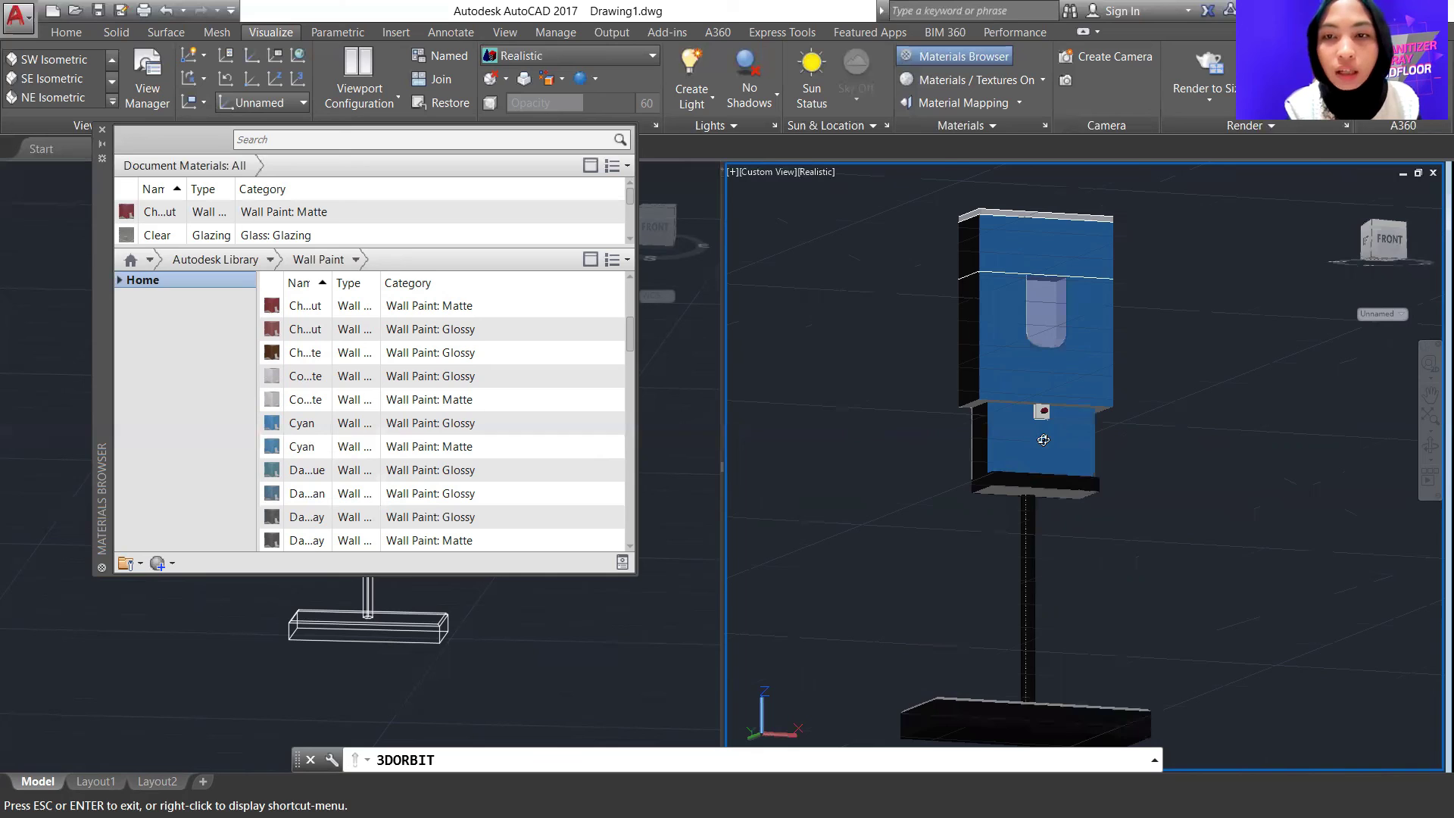
scroll(1043, 440, up, 1)
scroll(1052, 420, up, 1)
drag(1006, 407, 1158, 438)
drag(1024, 421, 1052, 425)
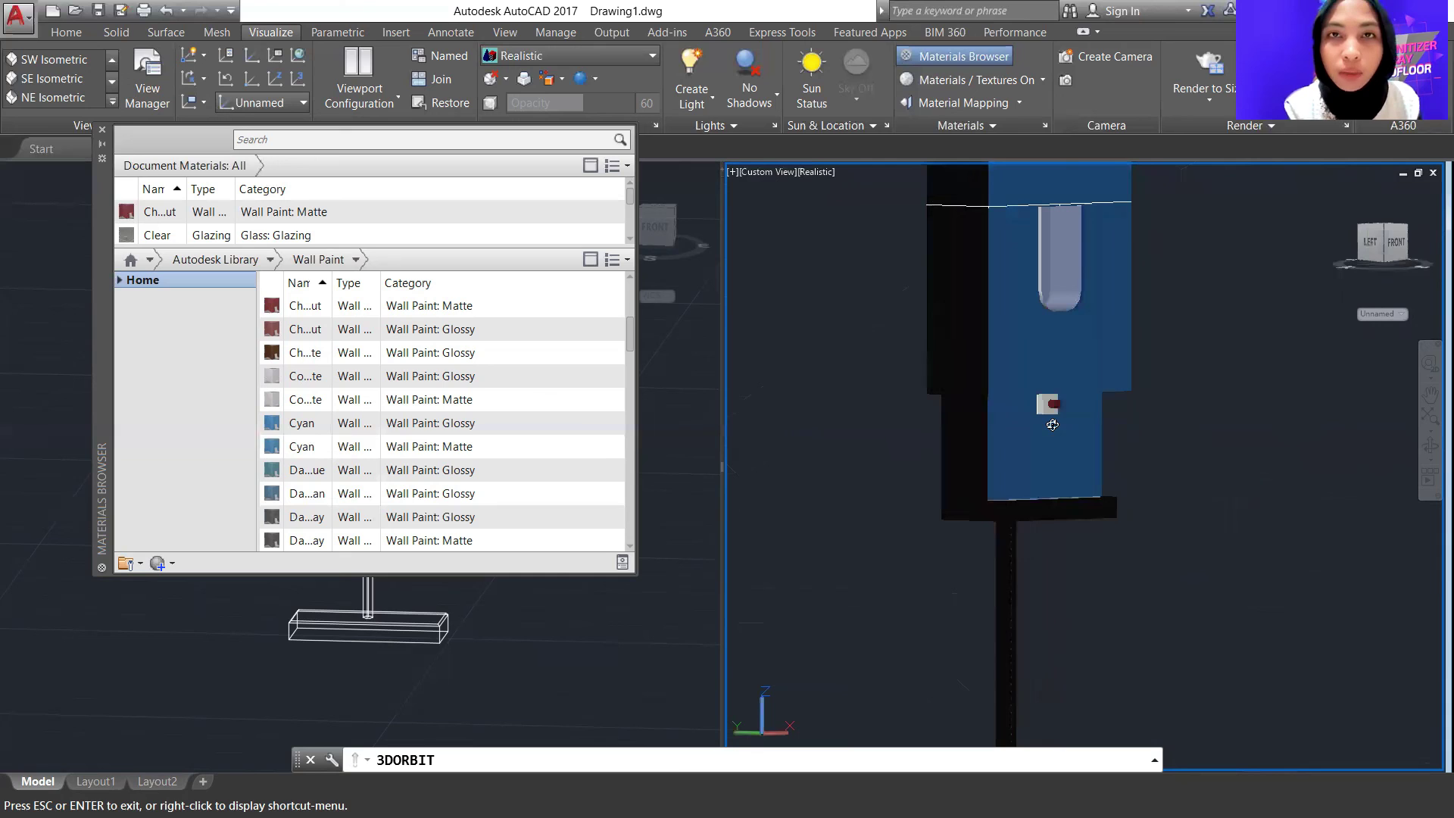
scroll(1053, 425, down, 1)
key(Escape)
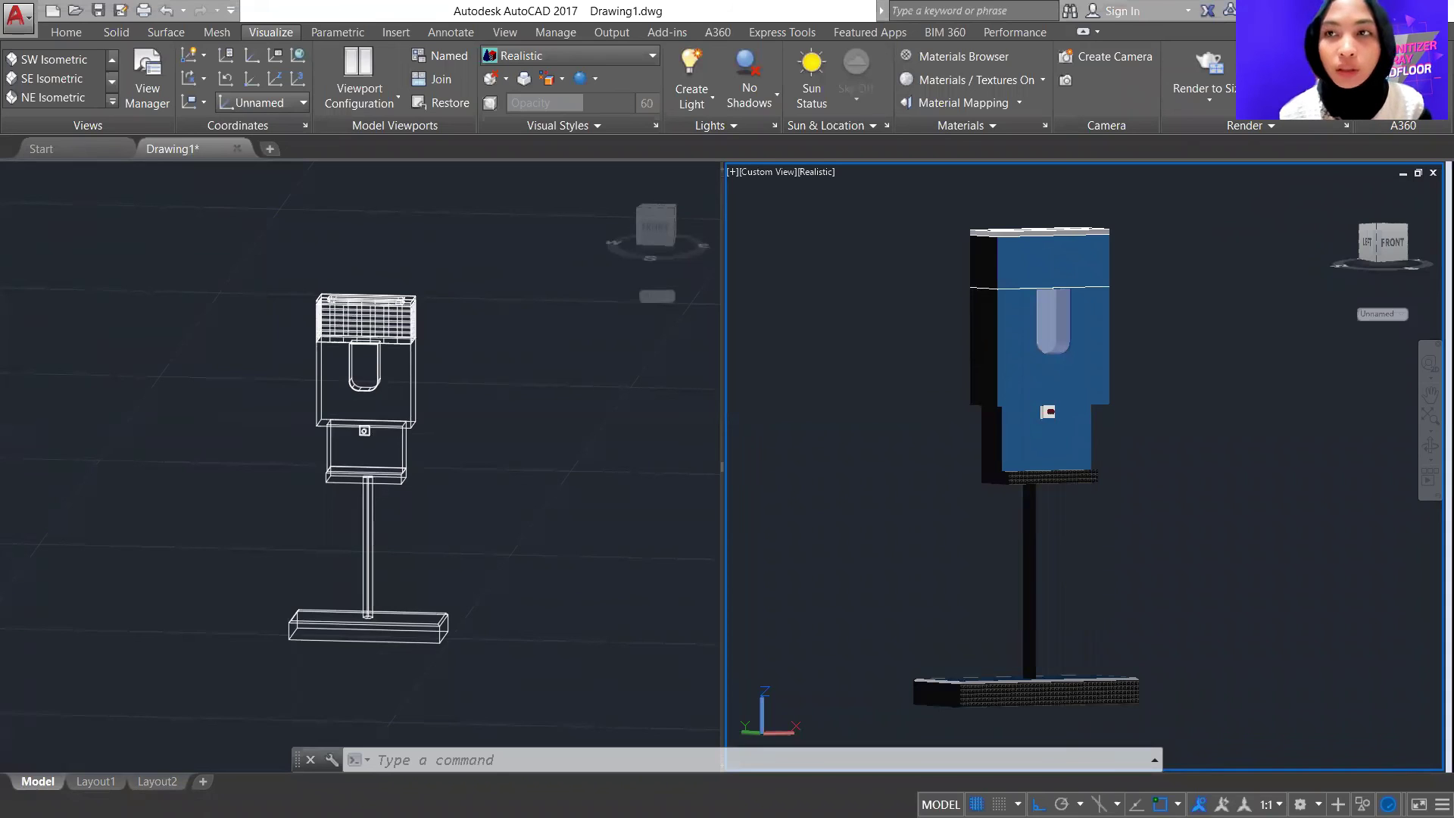
Turn on the render environment and choose a custom background for it
click(1317, 124)
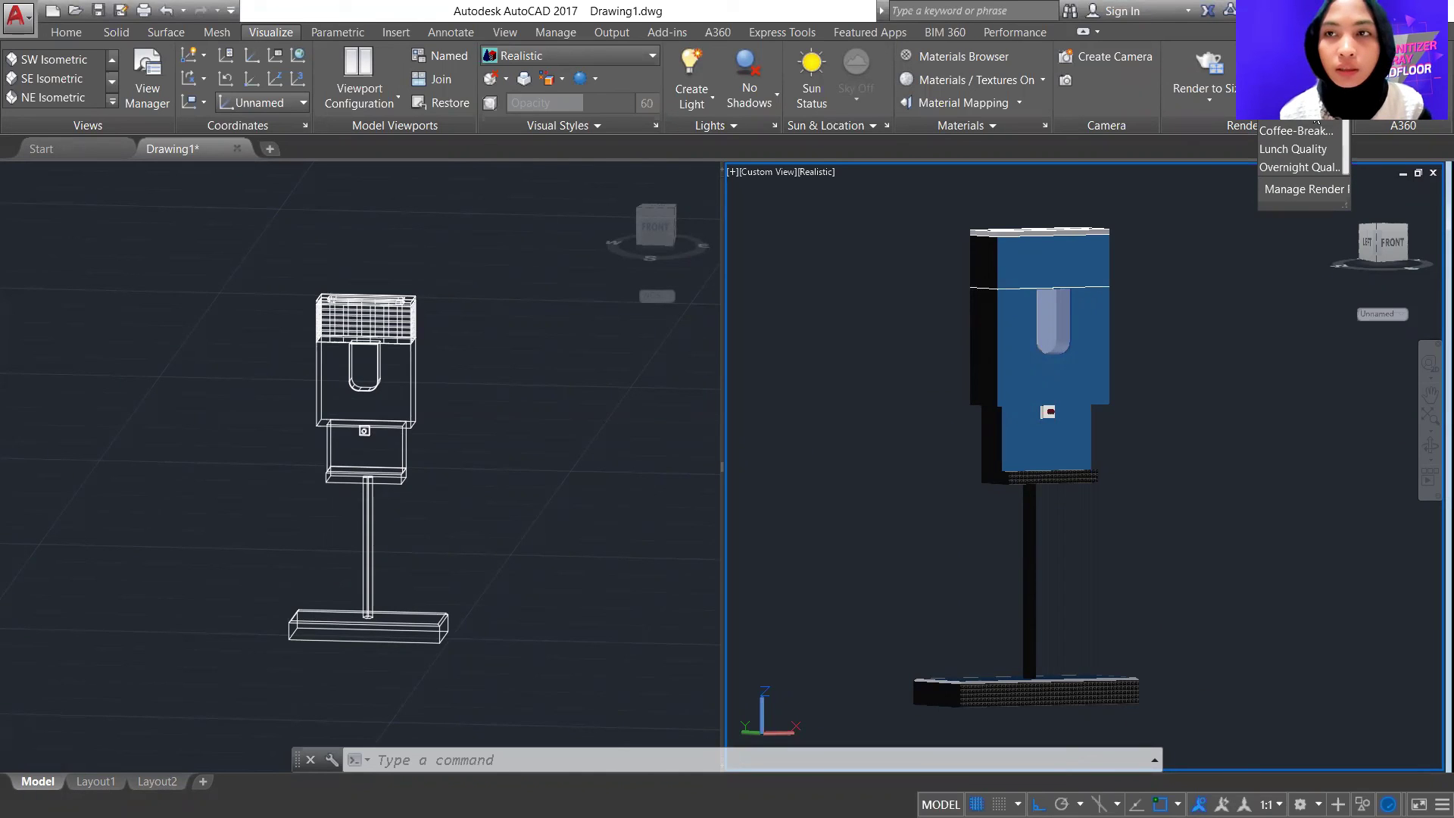
click(1313, 110)
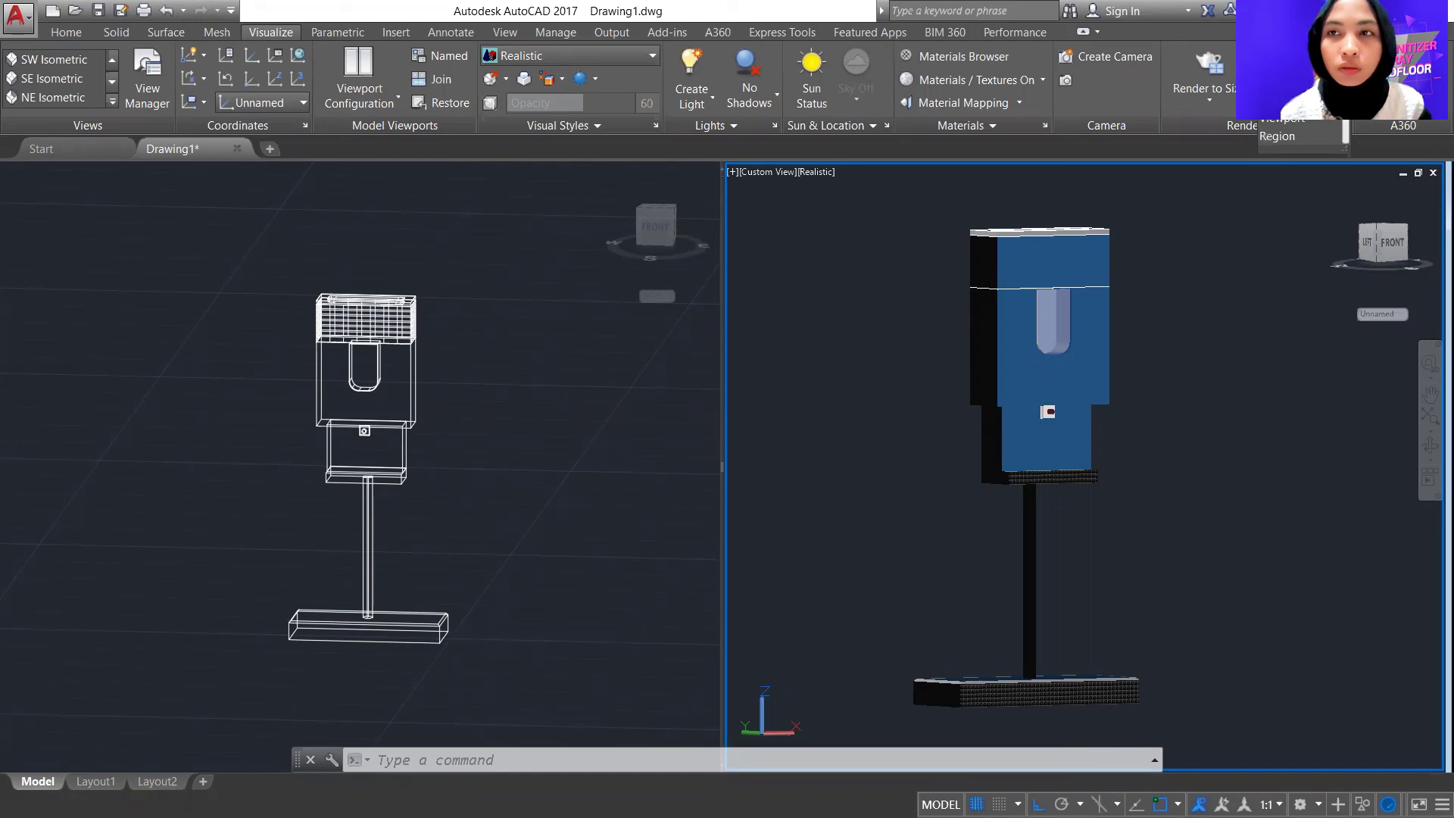
click(1257, 125)
click(1225, 151)
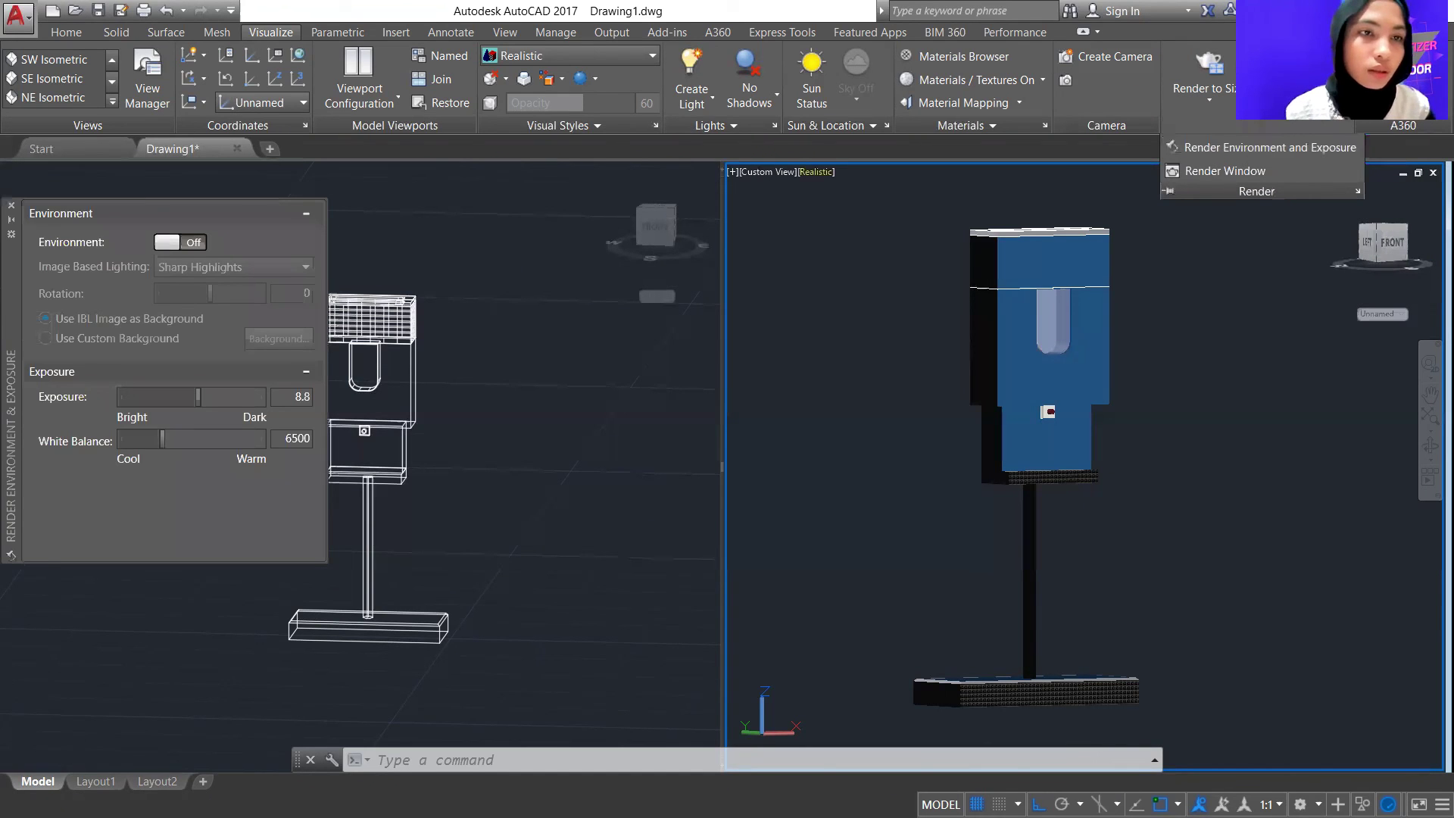
click(168, 243)
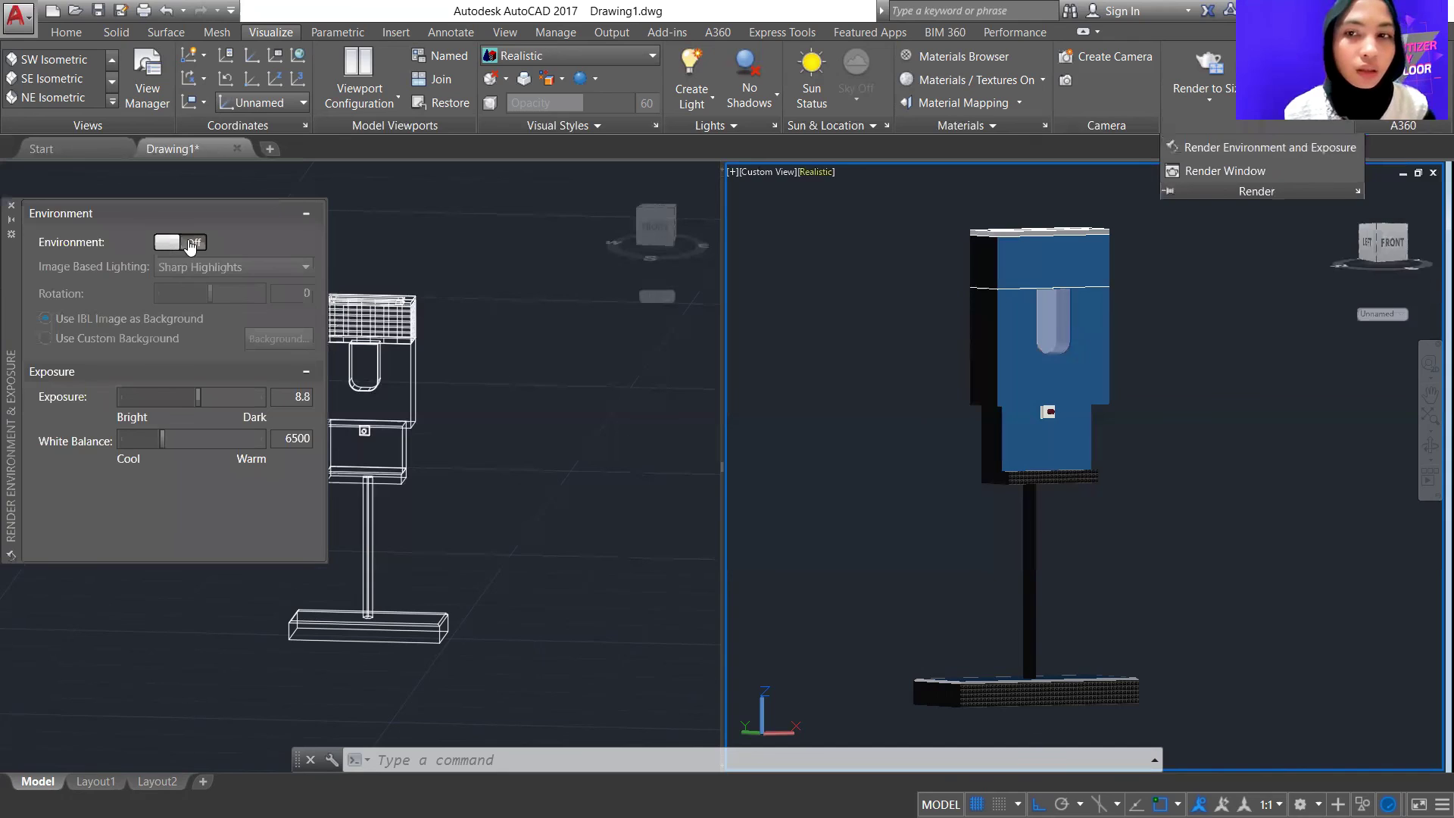
click(155, 345)
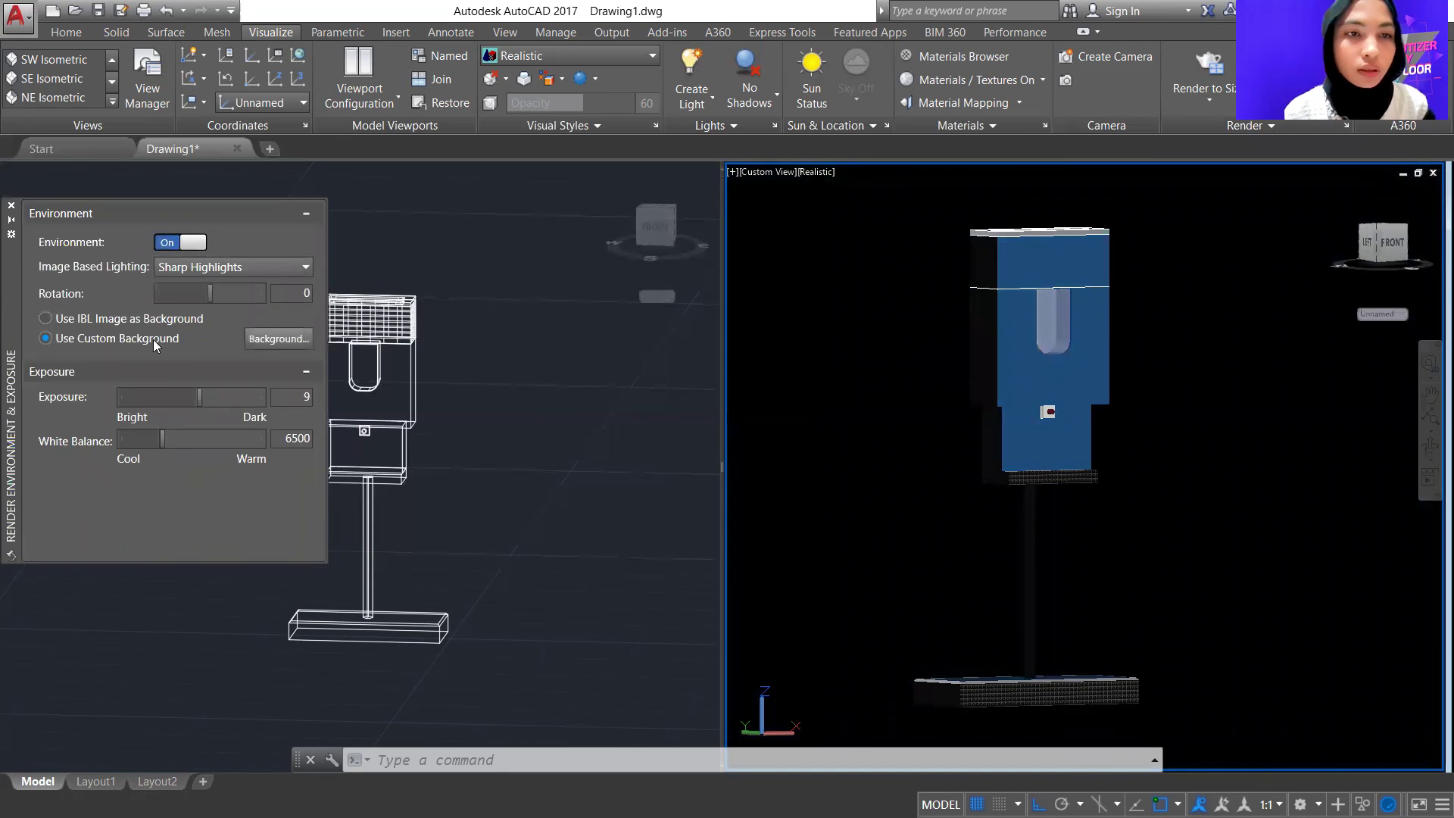
Set the custom render background to solid white and close the environment settings
click(287, 344)
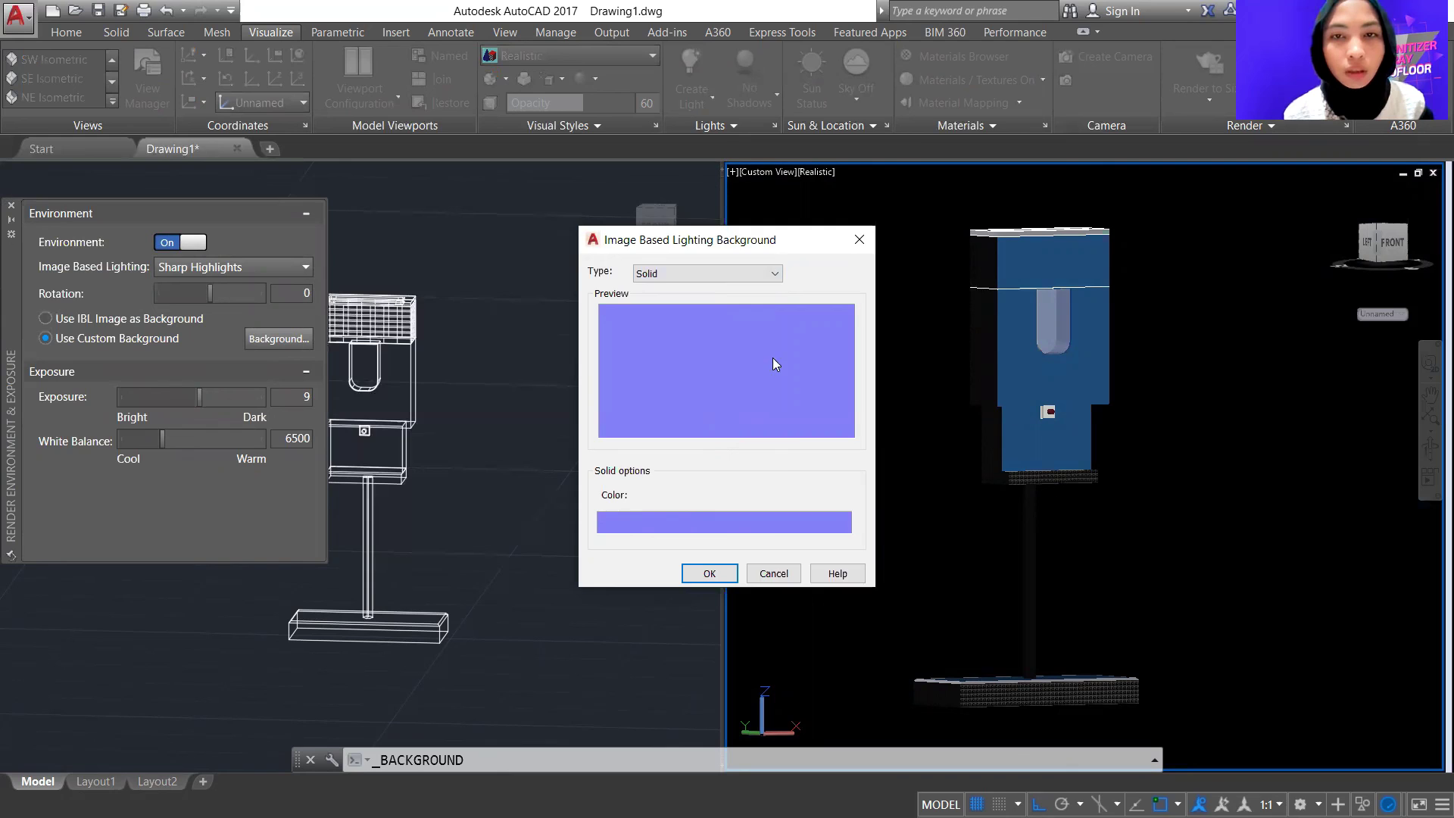
click(757, 515)
click(775, 331)
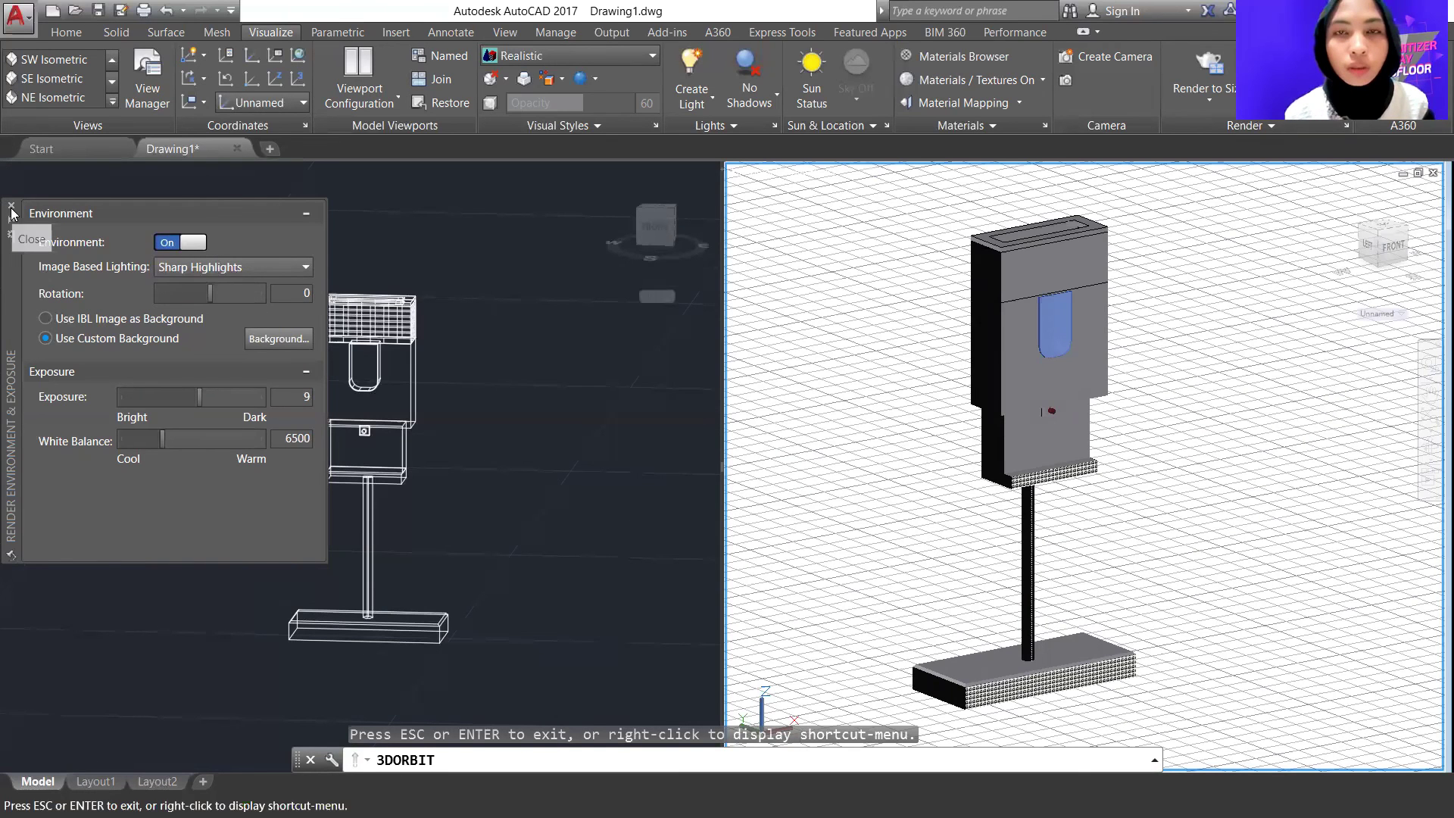
click(11, 206)
Turn on full shadows for the model viewport
click(750, 94)
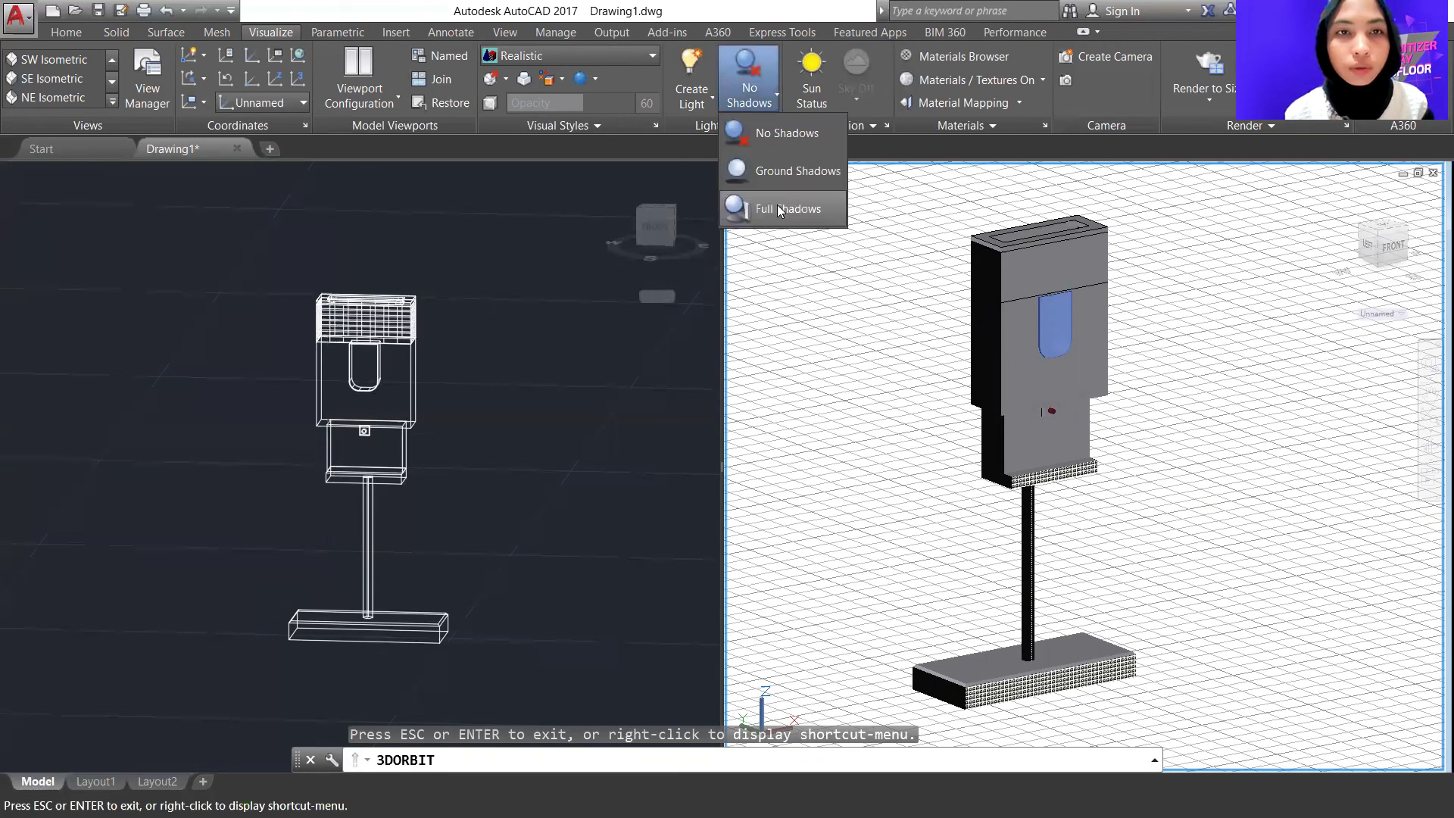
click(777, 204)
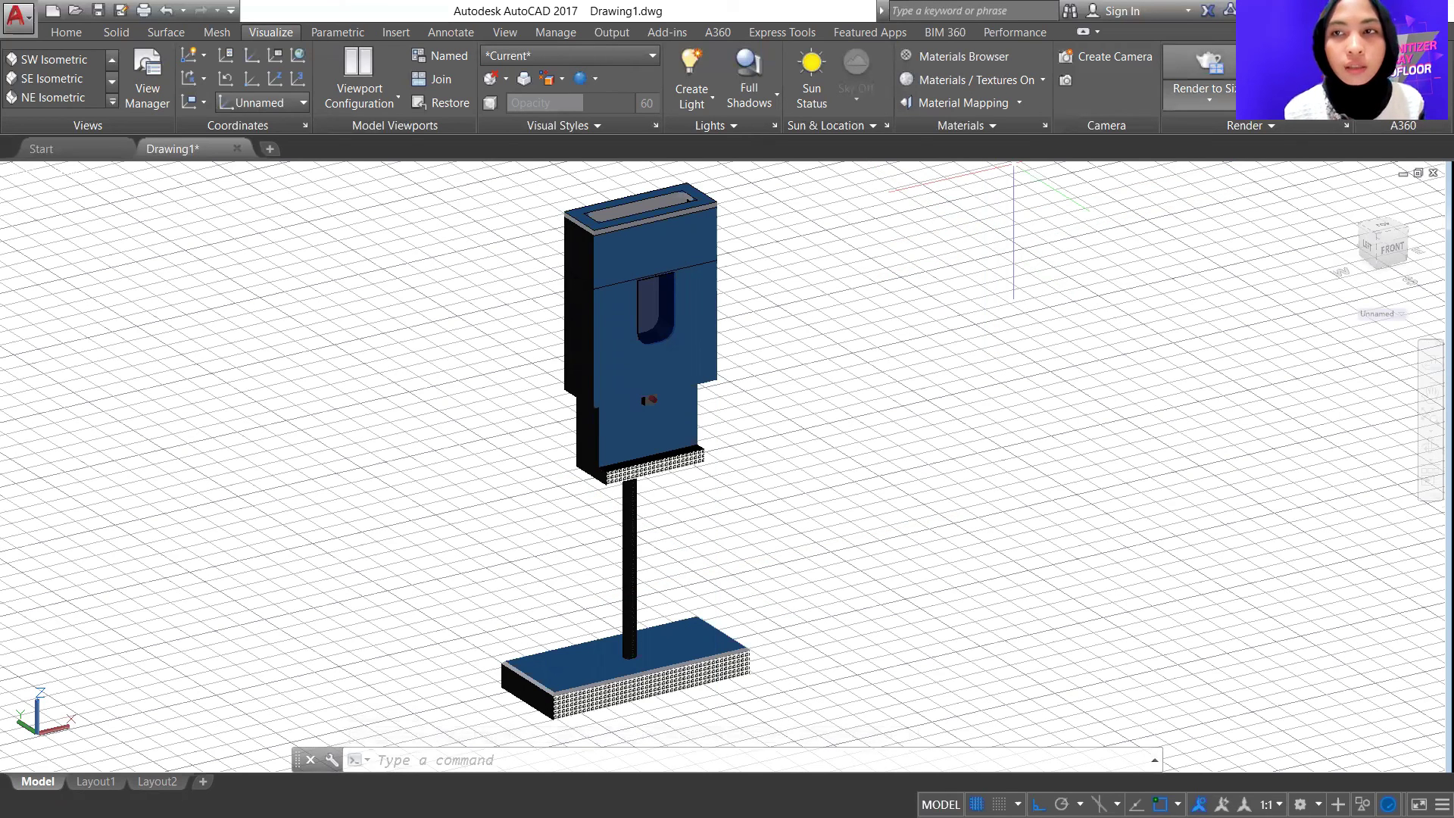
Render the stand at 1280 x 720 px HDTV, working without the Medium Images Library
click(1240, 97)
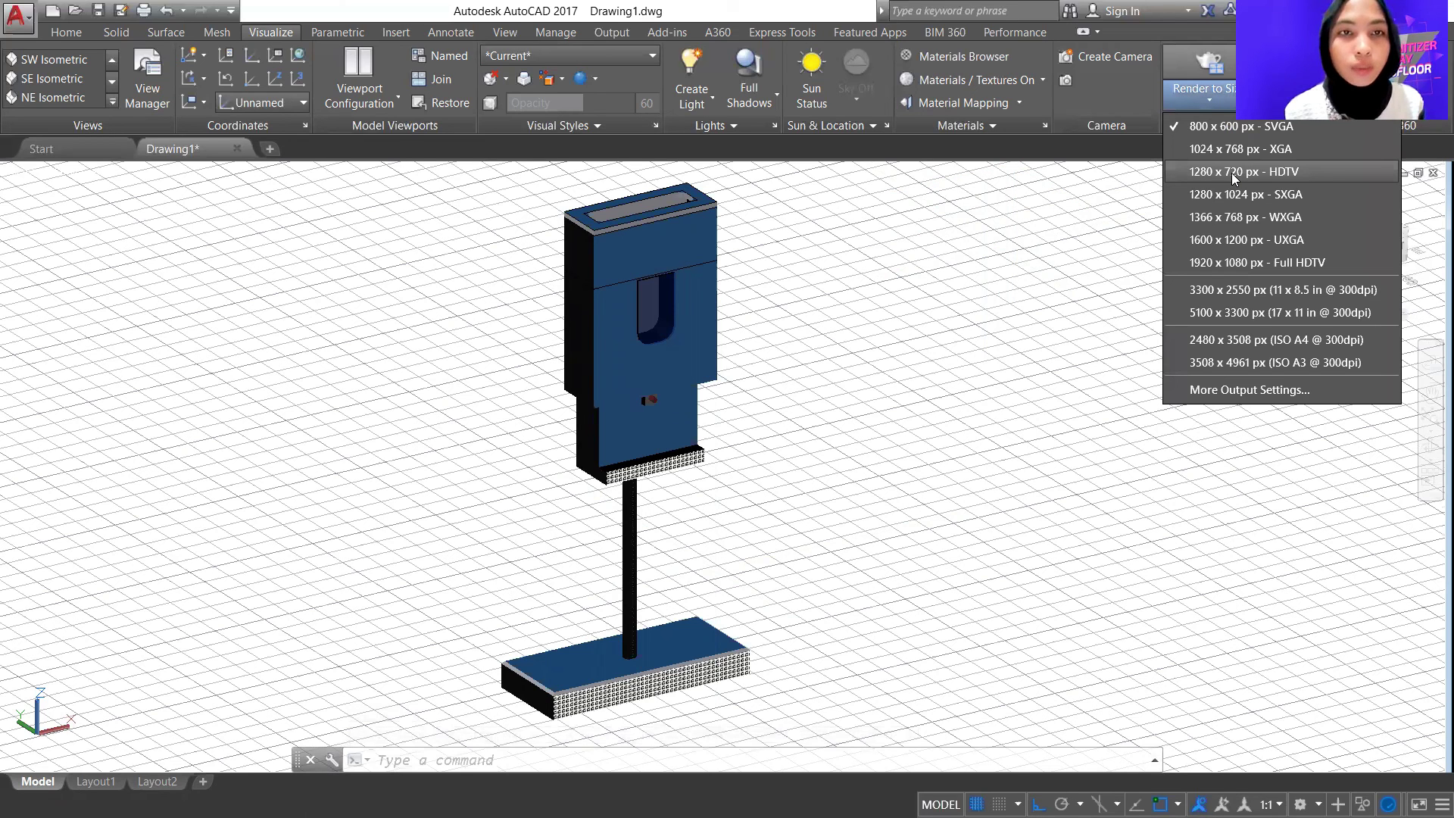
click(1231, 173)
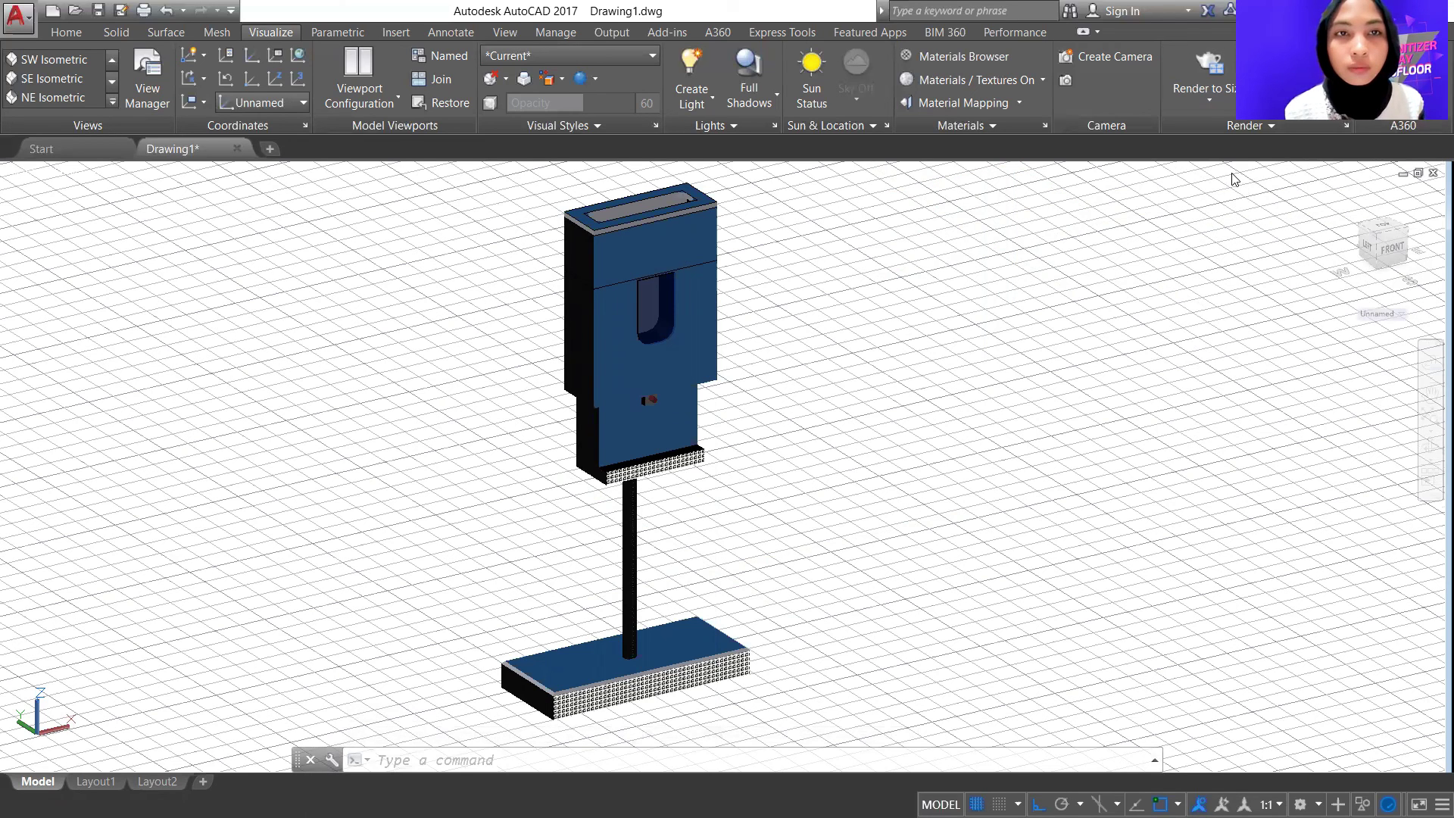
click(1245, 124)
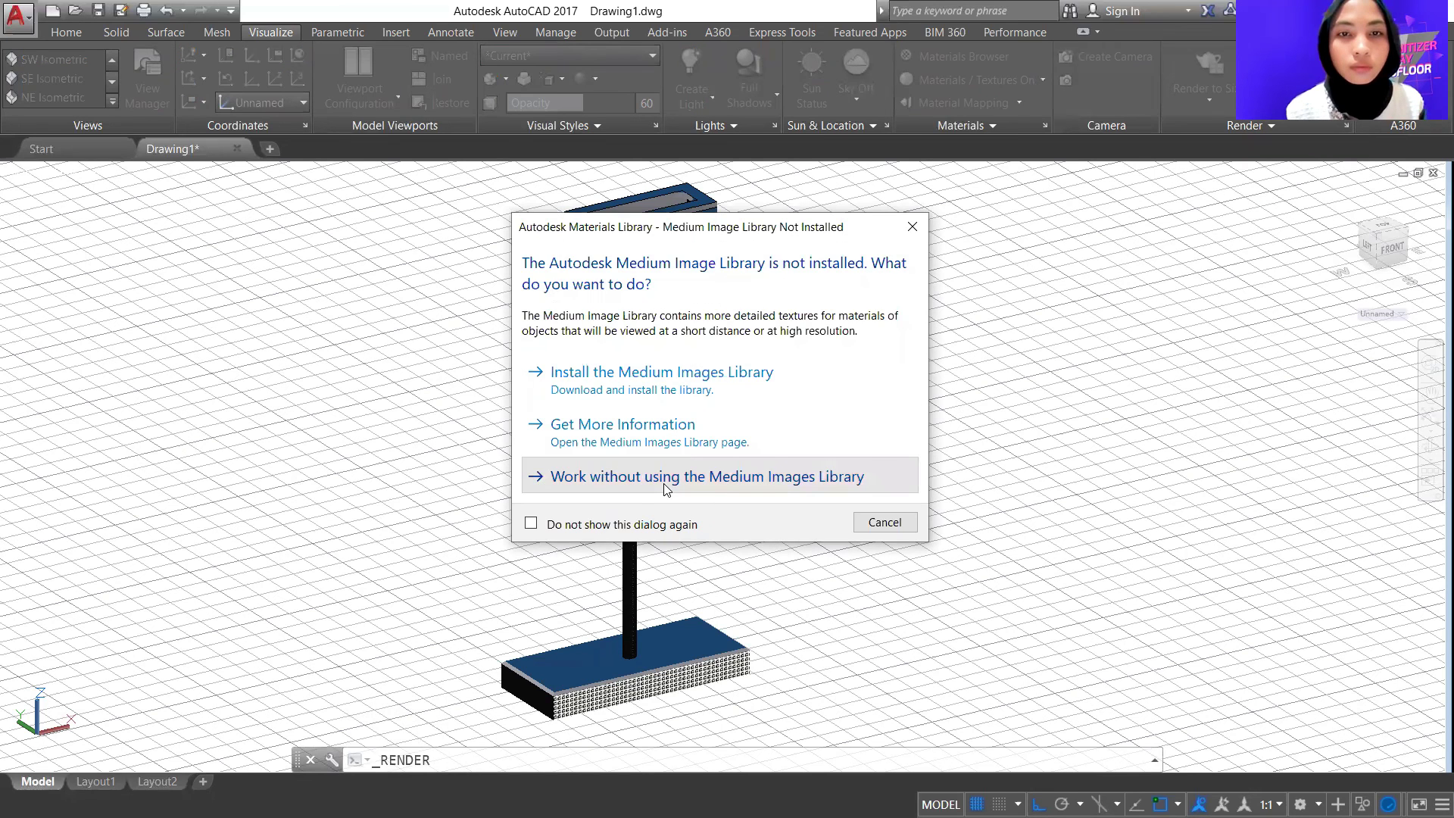
click(666, 484)
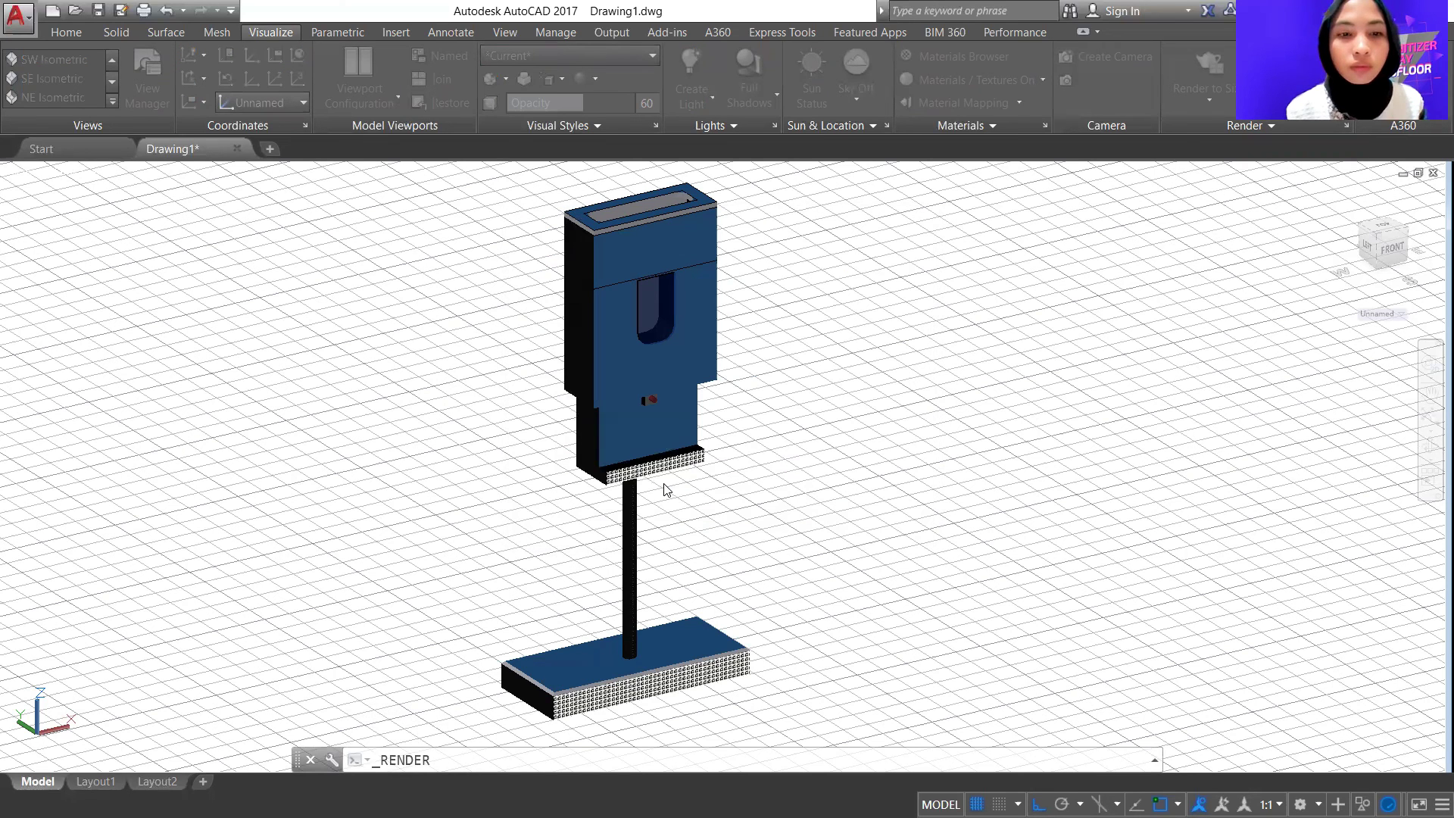